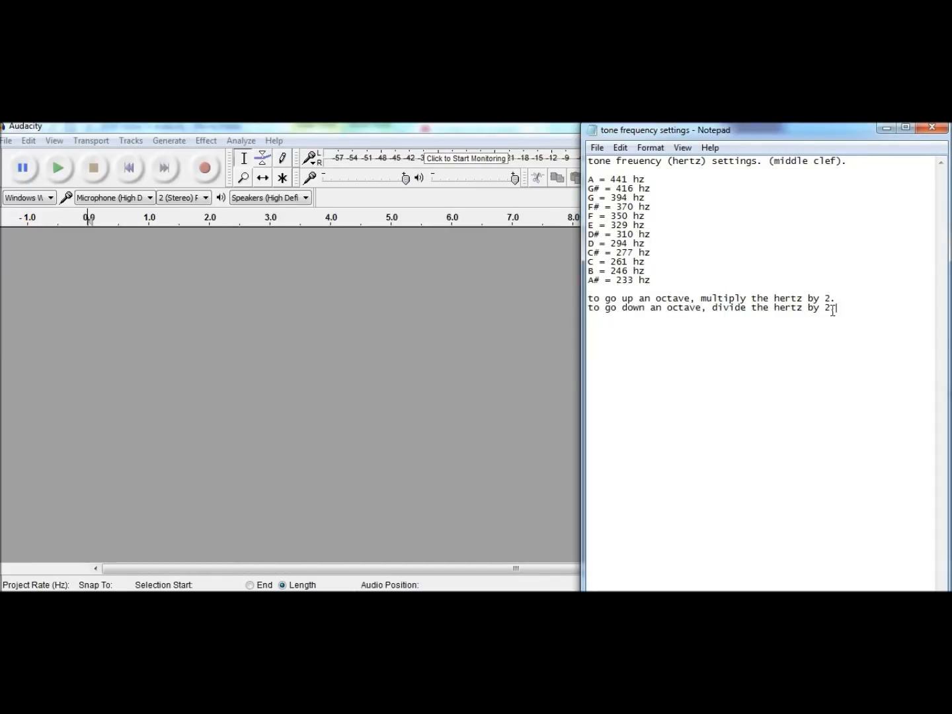
Step: Switch to Audacity, generate a 2-second sine tone at 440 Hz with amplitude 0.8, and play it
click(285, 300)
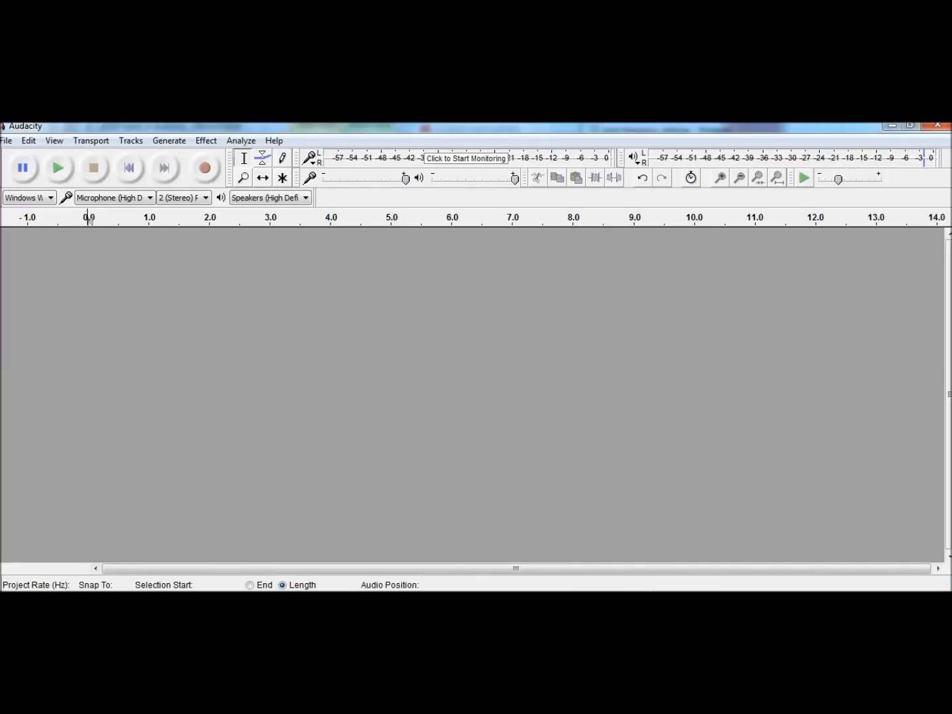
mouse_move(275, 590)
click(169, 140)
click(191, 217)
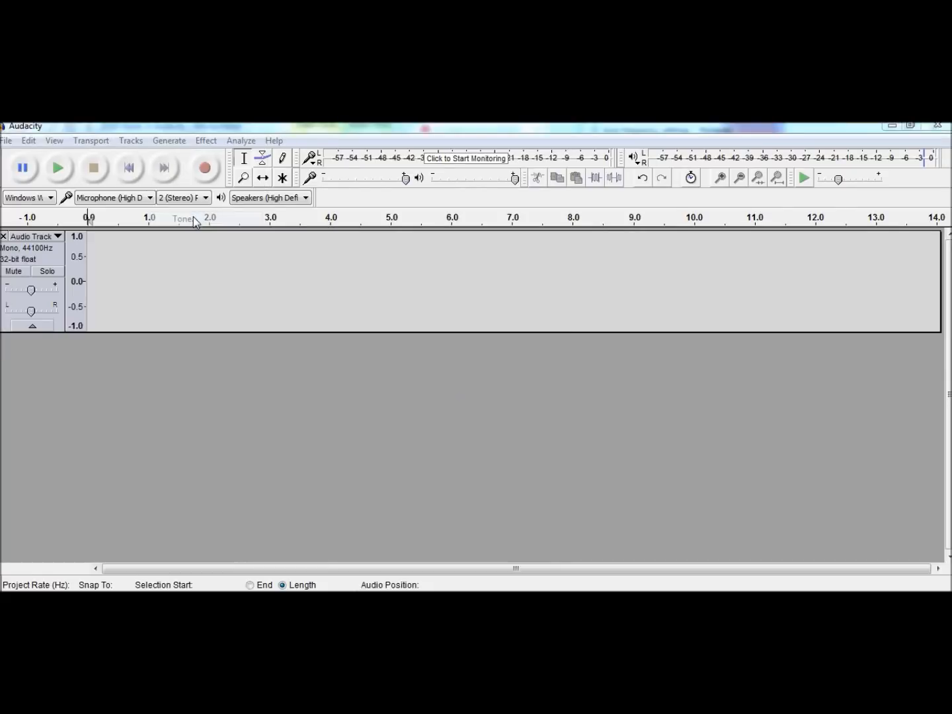
click(502, 337)
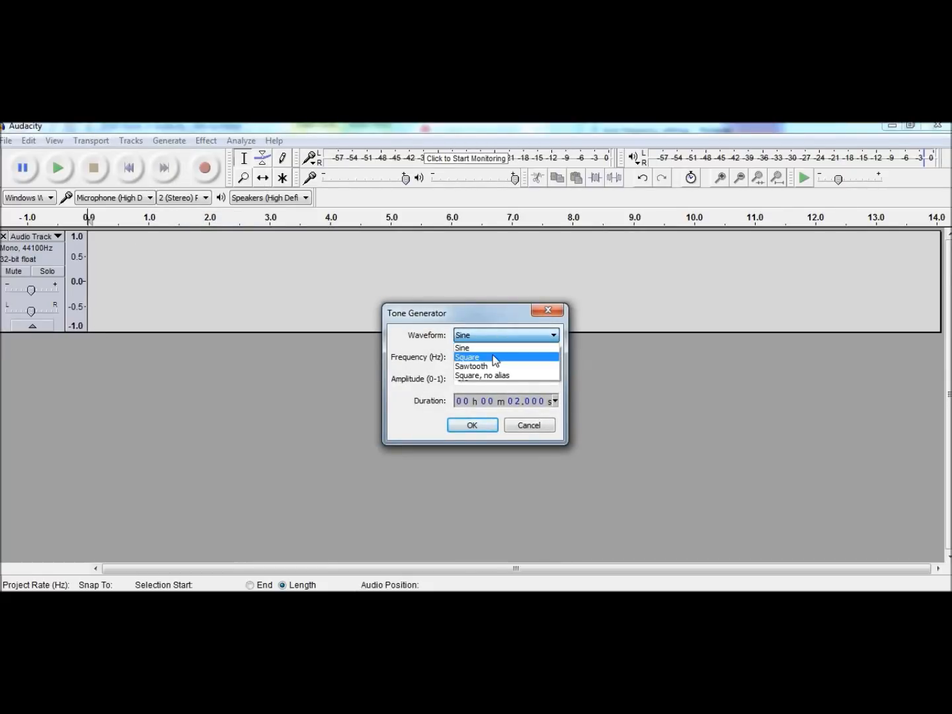
click(403, 416)
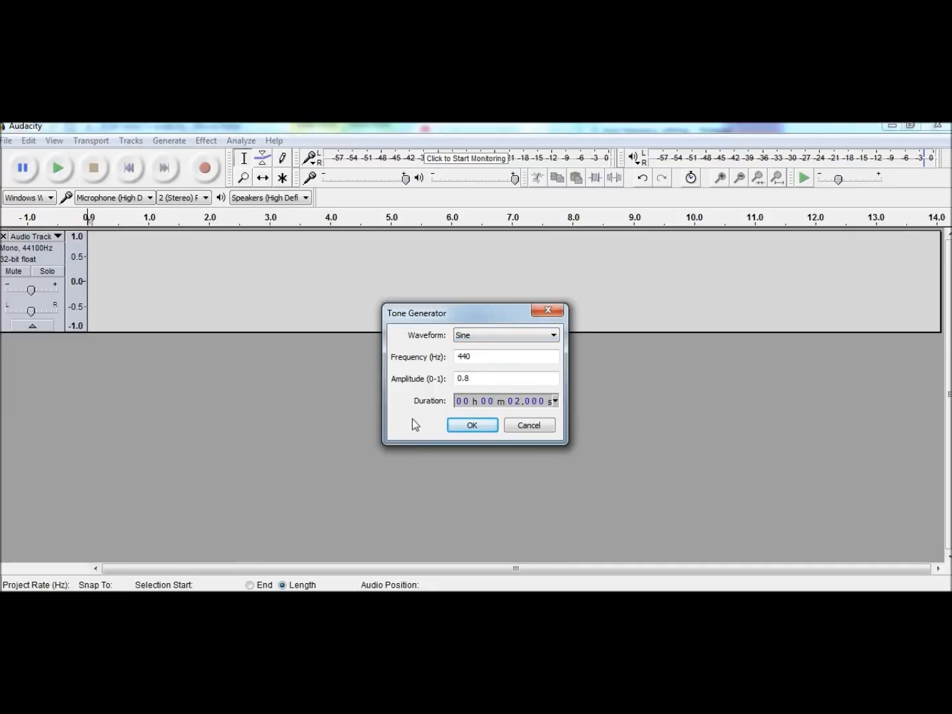
click(480, 332)
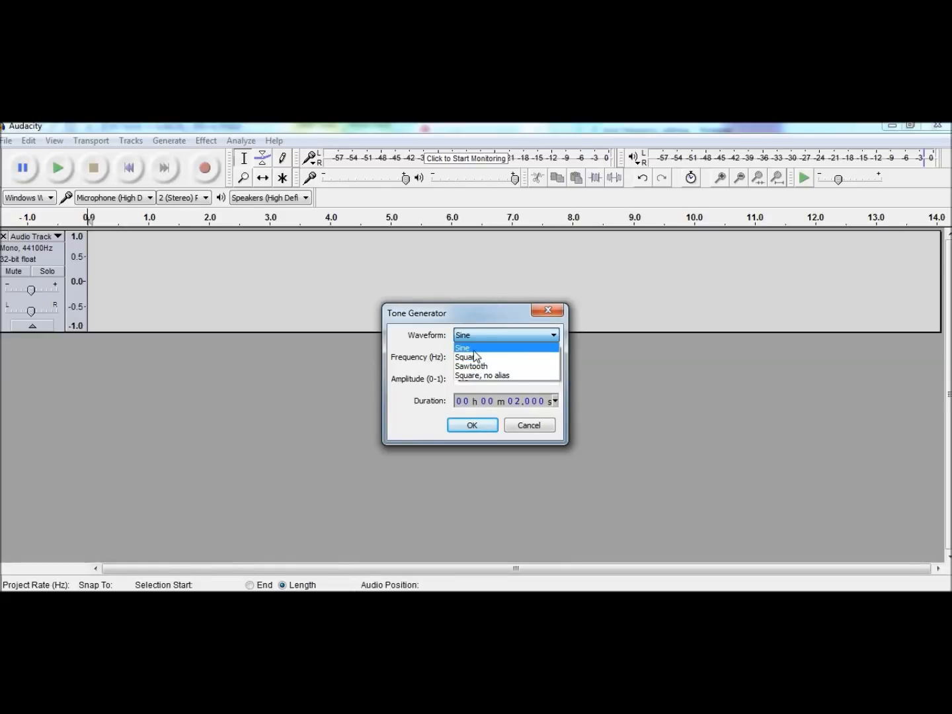
click(474, 348)
click(467, 335)
click(468, 338)
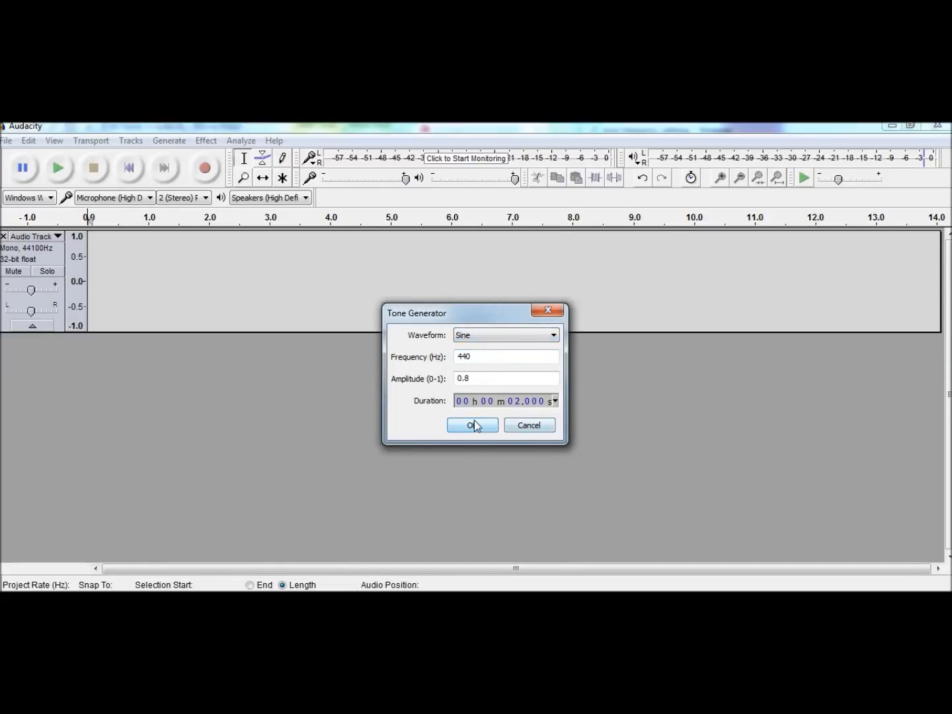
click(474, 426)
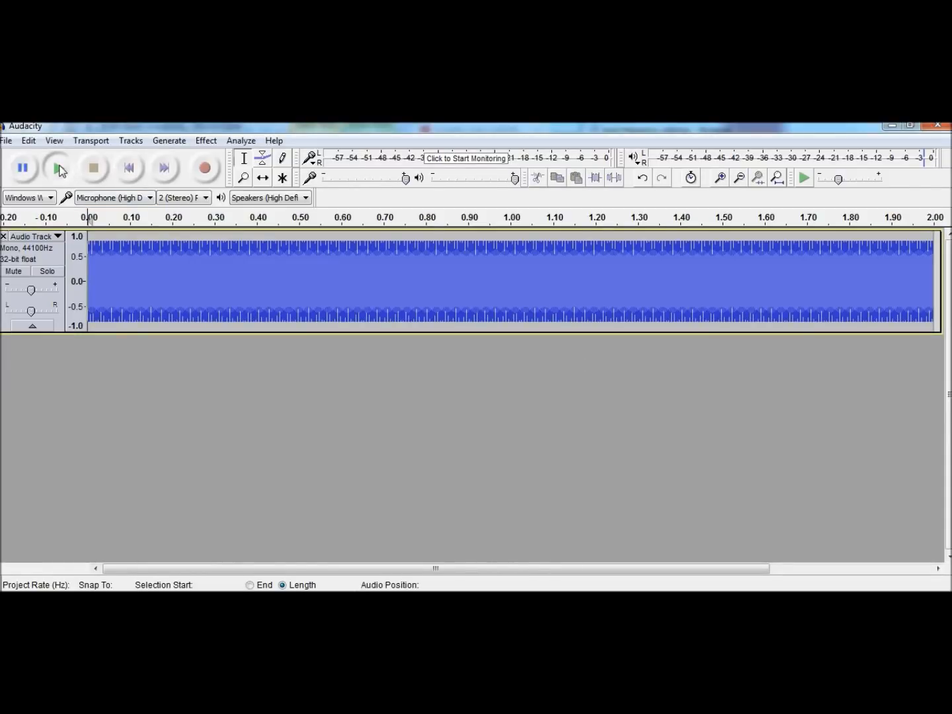
click(58, 168)
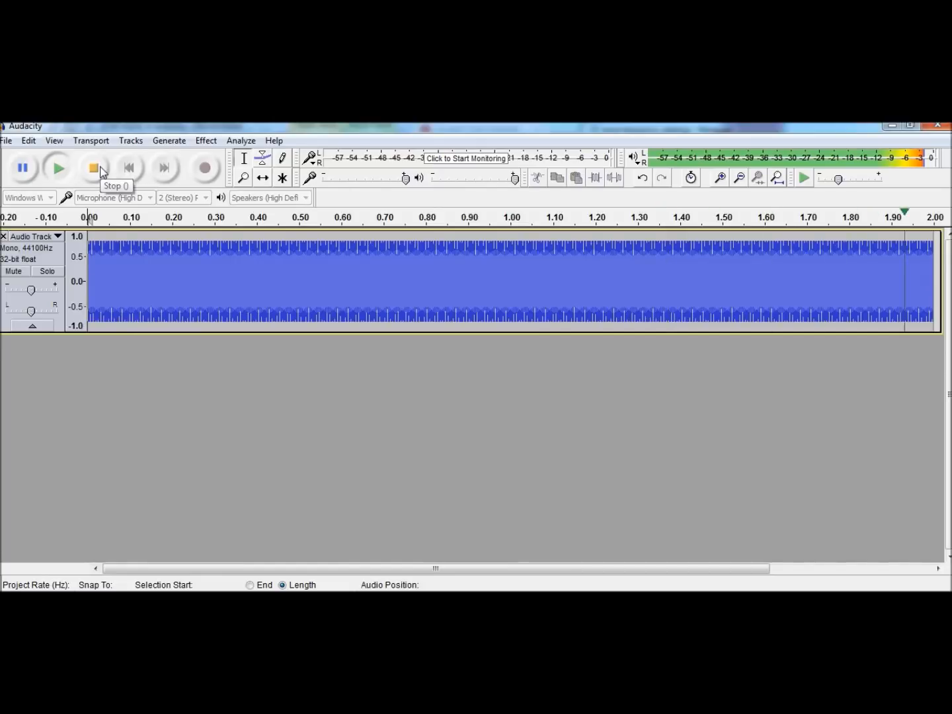
Step: Replace the sine track with a 2-second Square waveform tone at 440 Hz and play it
click(3, 236)
click(180, 140)
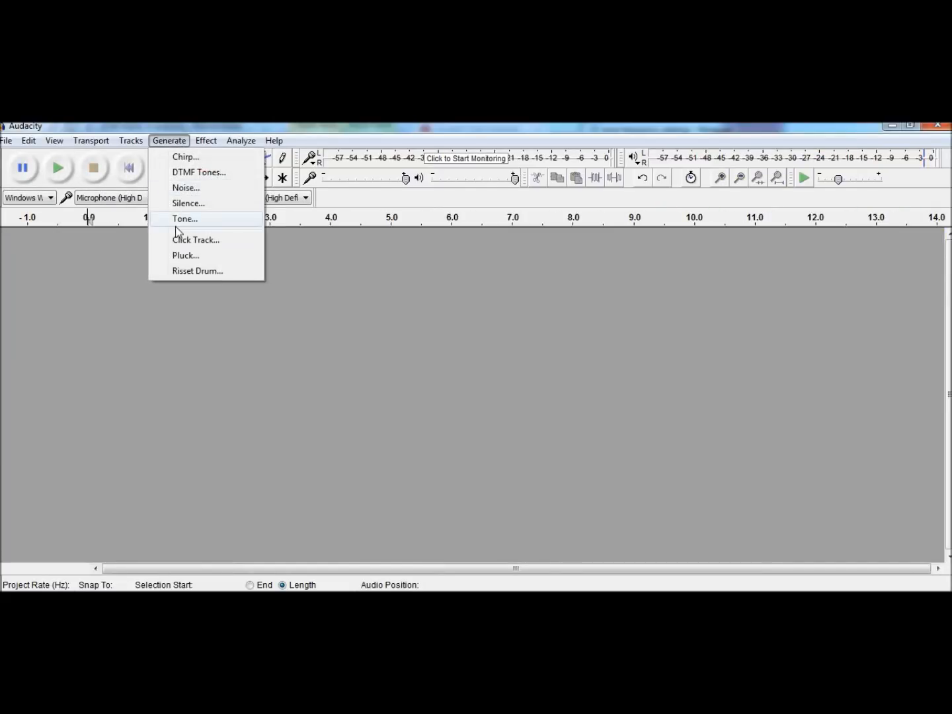
click(178, 218)
click(500, 333)
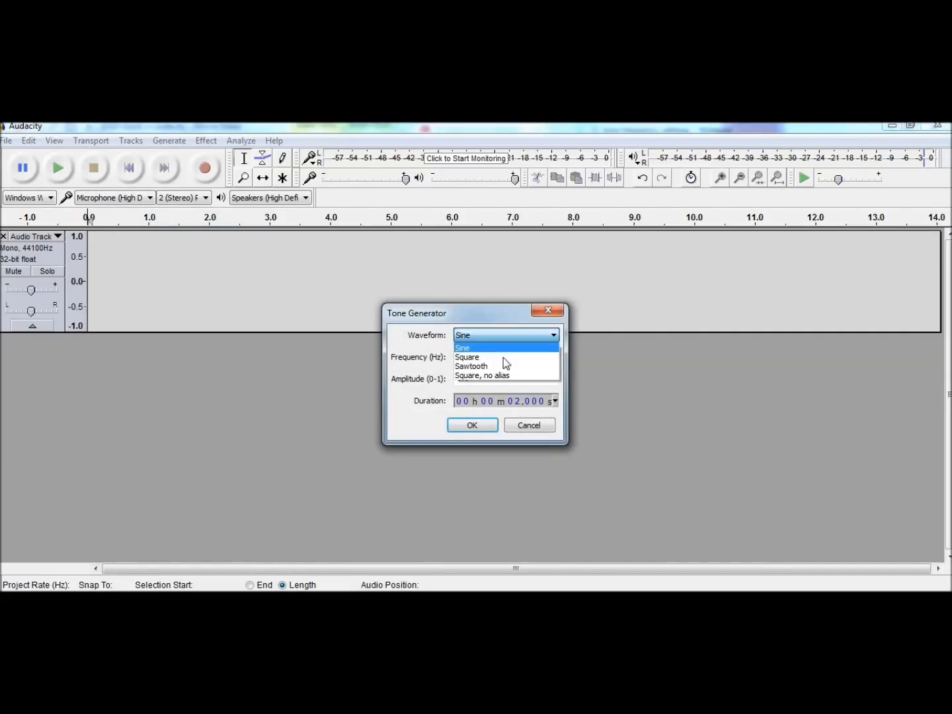
click(494, 357)
click(472, 426)
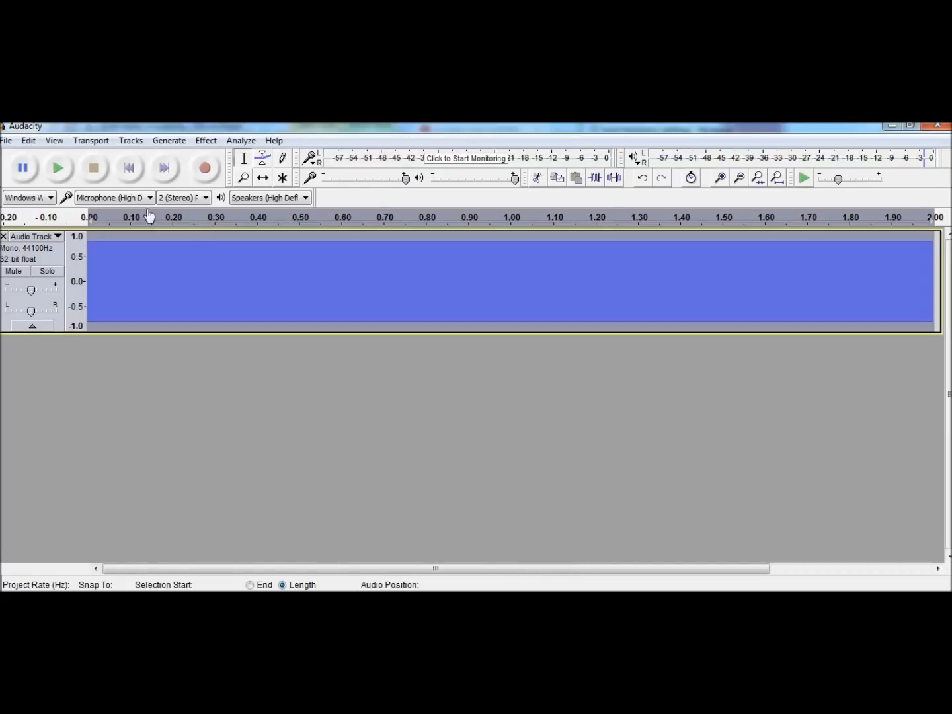
click(58, 168)
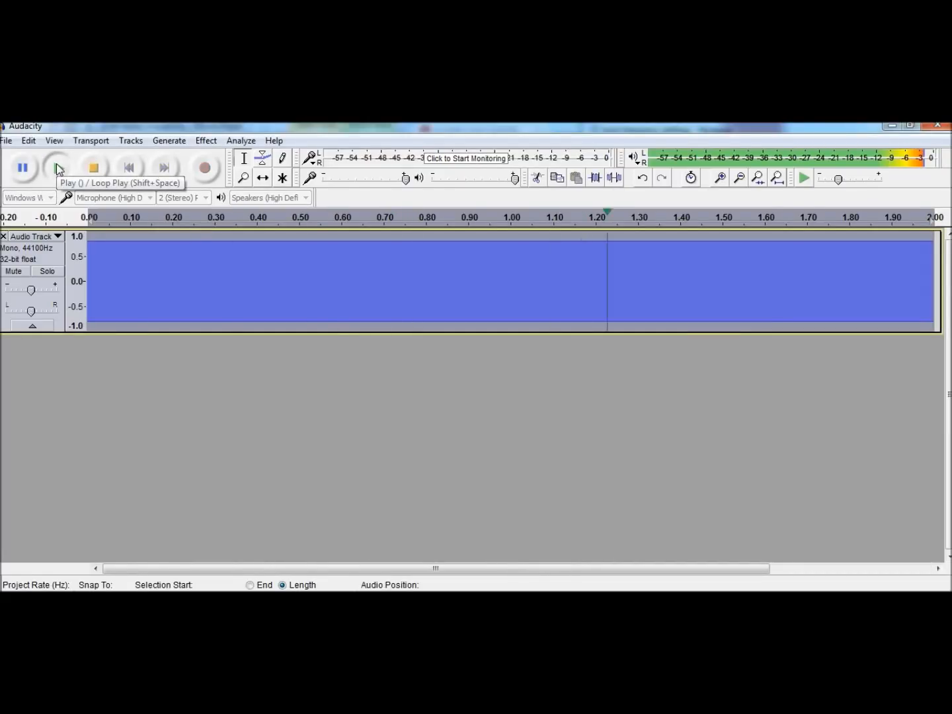
Step: Remove the square-wave track and generate a 2-second Sawtooth tone at 440 Hz
click(3, 235)
click(169, 141)
click(201, 222)
click(550, 337)
click(472, 365)
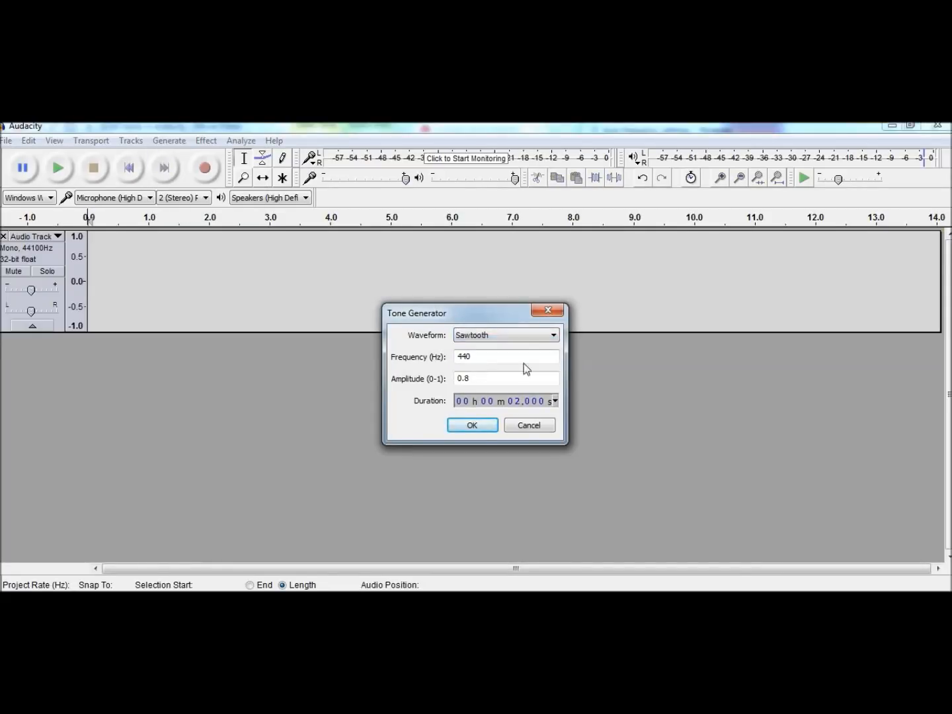
click(473, 427)
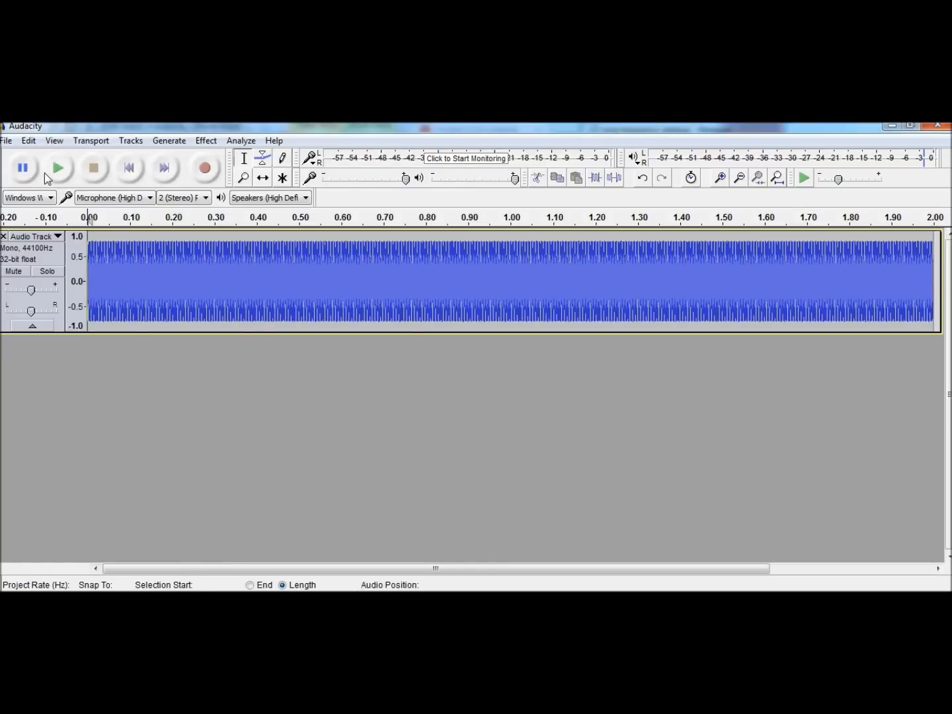
Step: Play the sawtooth tone and examine the shape of its individual wave cycles
click(52, 172)
click(720, 178)
click(719, 178)
click(719, 179)
click(719, 180)
click(719, 179)
click(720, 179)
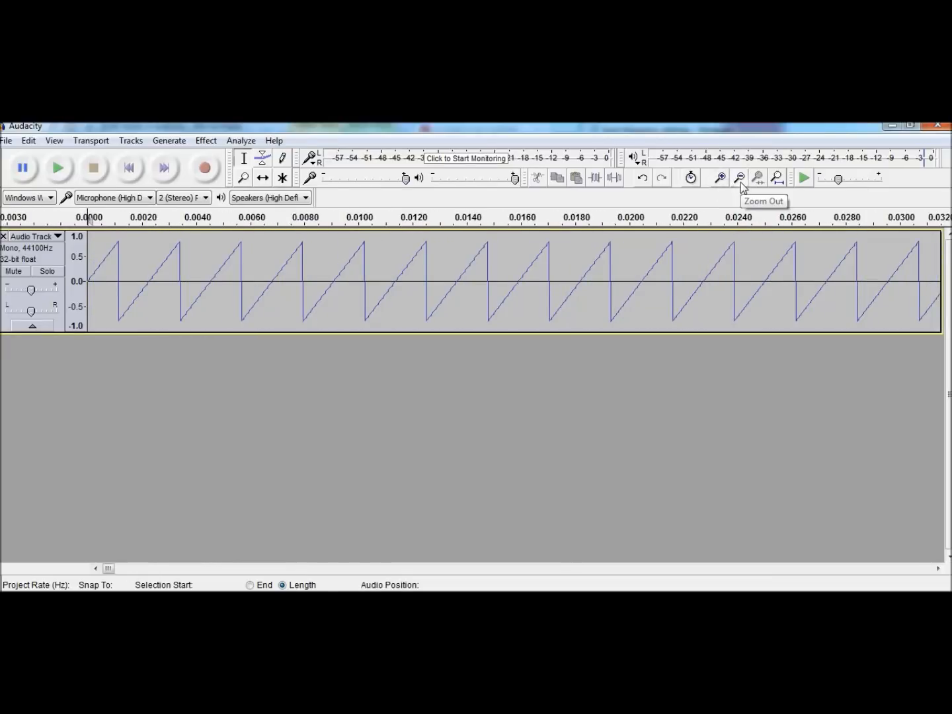
Step: Replace the sawtooth track with a 2-second "Square, no alias" tone at 440 Hz and play it
click(3, 236)
click(176, 144)
click(191, 218)
click(534, 337)
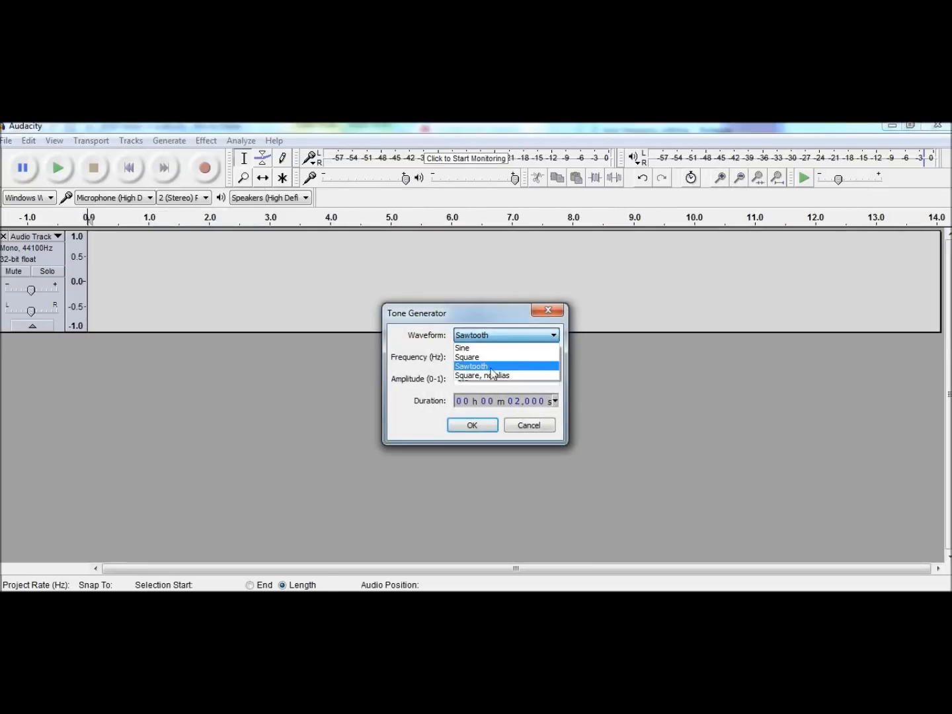
click(486, 375)
click(472, 423)
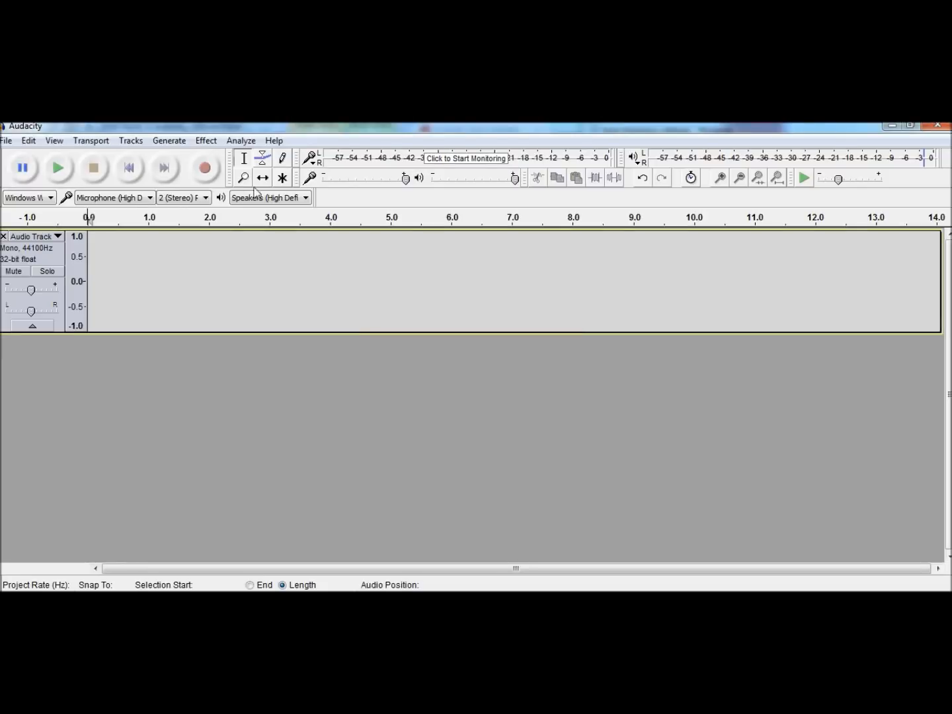
click(71, 170)
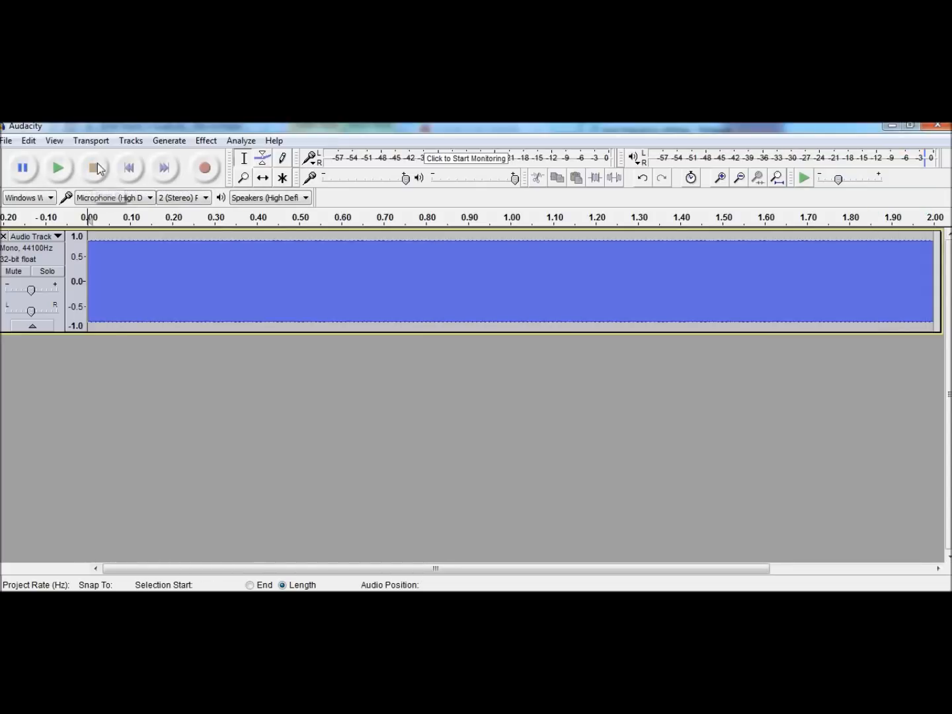
Step: Add a second mono track and generate a 2-second Square tone at 440 Hz on it
click(131, 140)
mouse_move(295, 160)
click(384, 156)
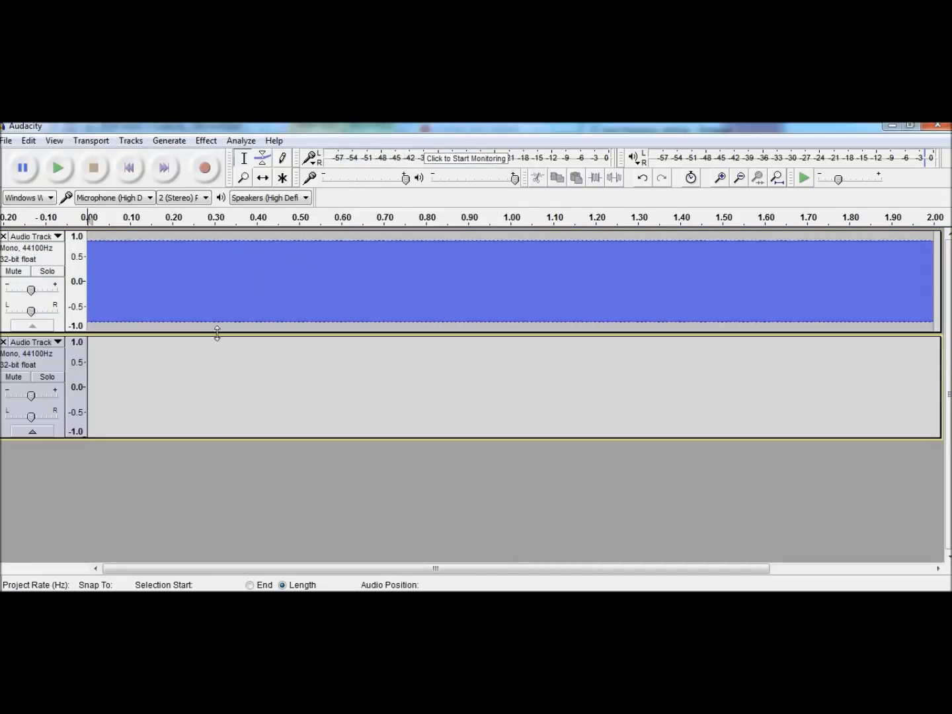
click(205, 141)
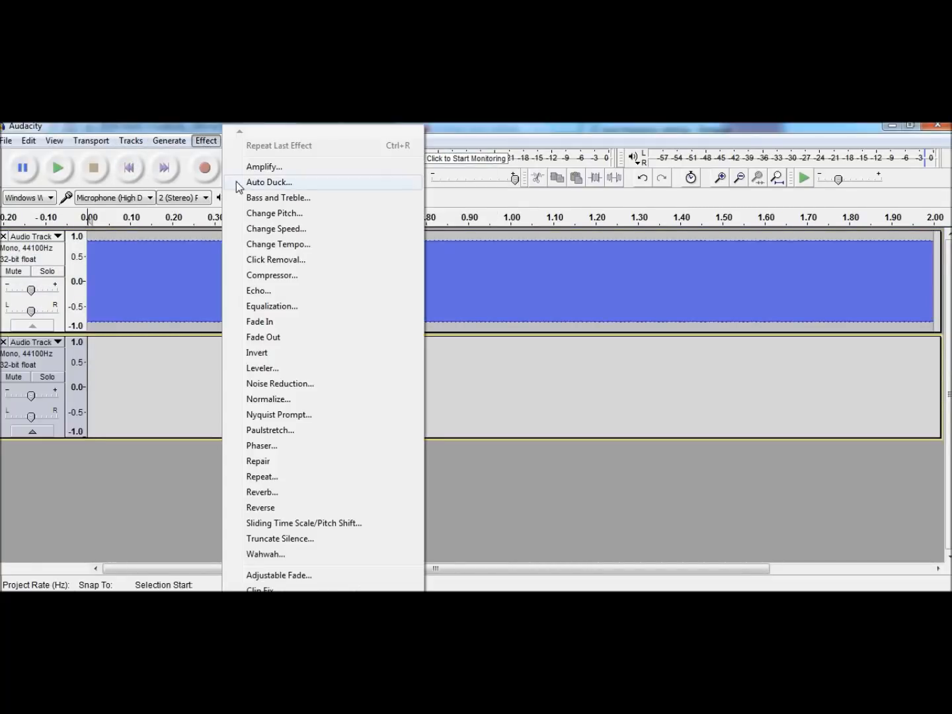
mouse_move(170, 141)
click(185, 218)
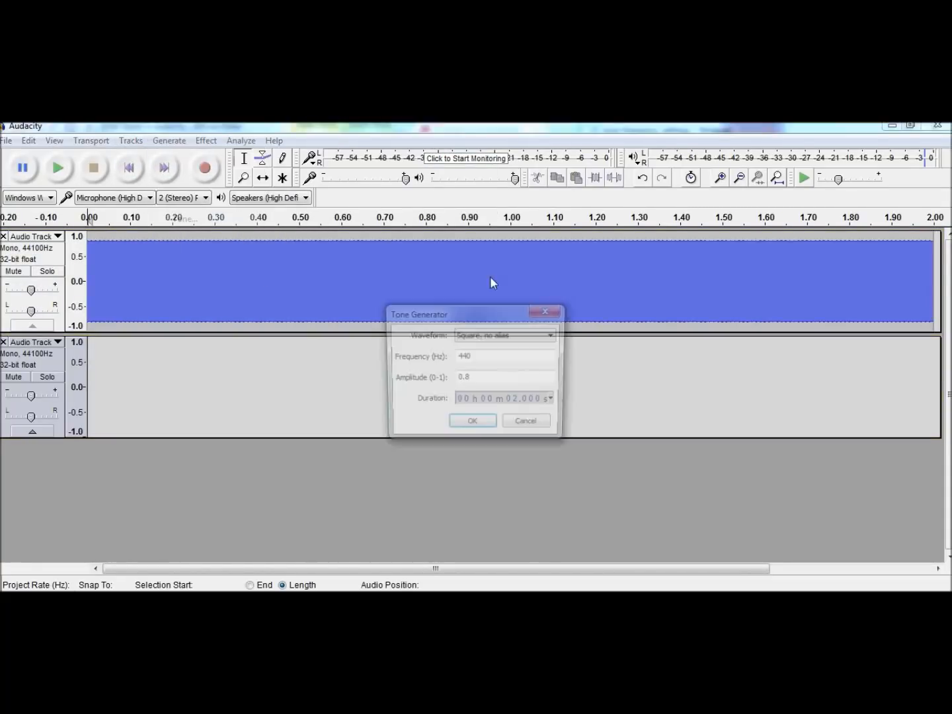
click(500, 331)
click(482, 352)
click(483, 425)
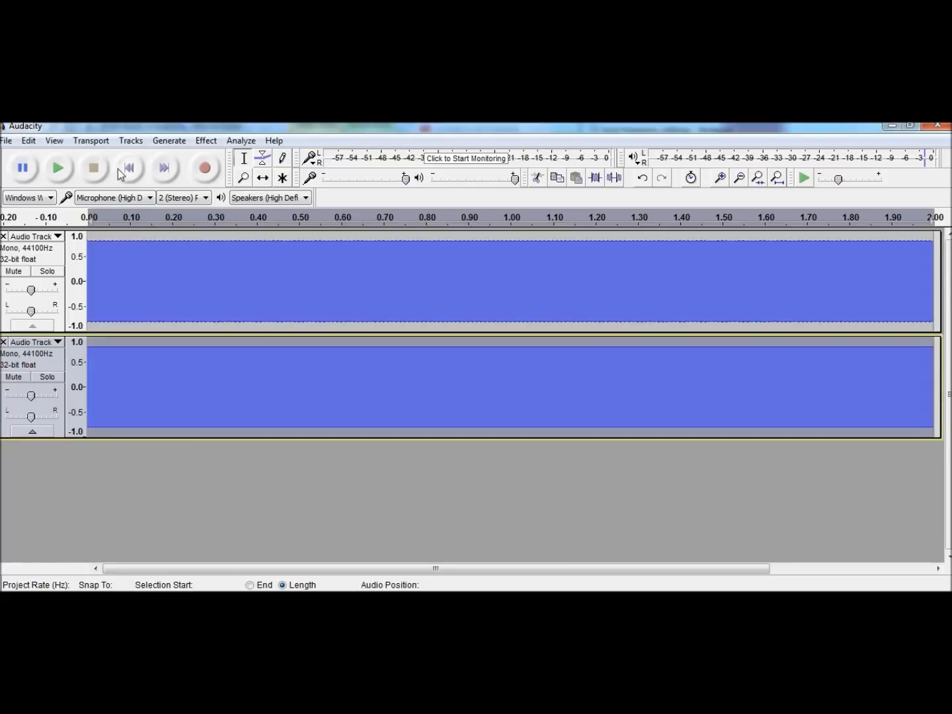
Step: Compare the edge shapes of the "Square, no alias" and Square waveforms at close range
click(129, 168)
click(721, 178)
click(720, 178)
click(721, 178)
click(721, 178)
click(721, 178)
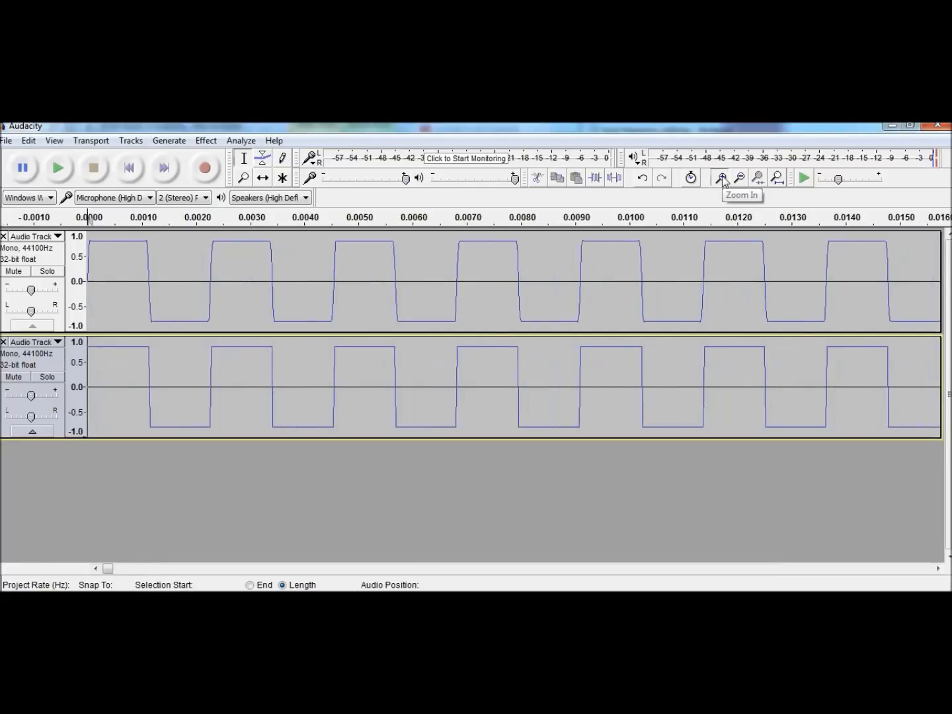
click(720, 178)
click(721, 178)
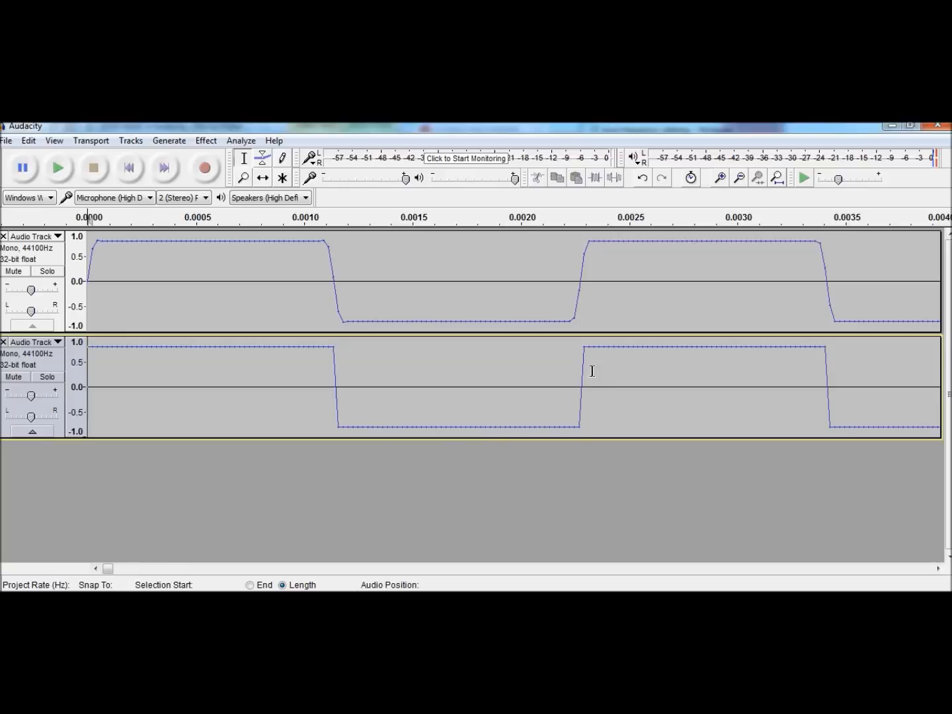
Step: Delete both square-wave tracks from the project
click(740, 179)
click(740, 181)
click(741, 180)
click(741, 180)
click(741, 181)
click(741, 180)
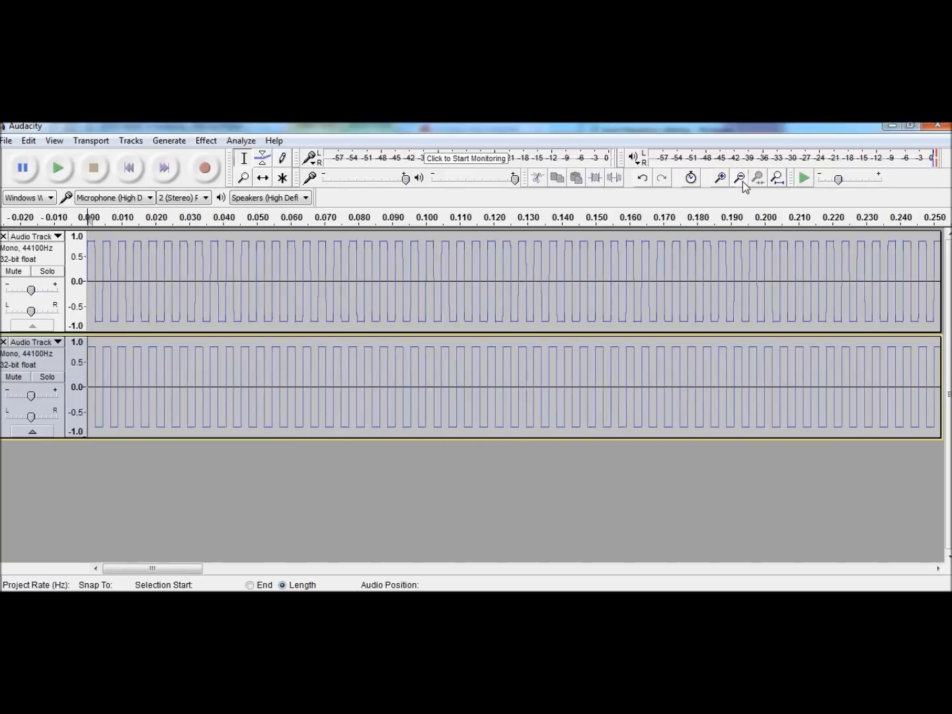
click(741, 180)
click(739, 178)
click(739, 179)
click(739, 178)
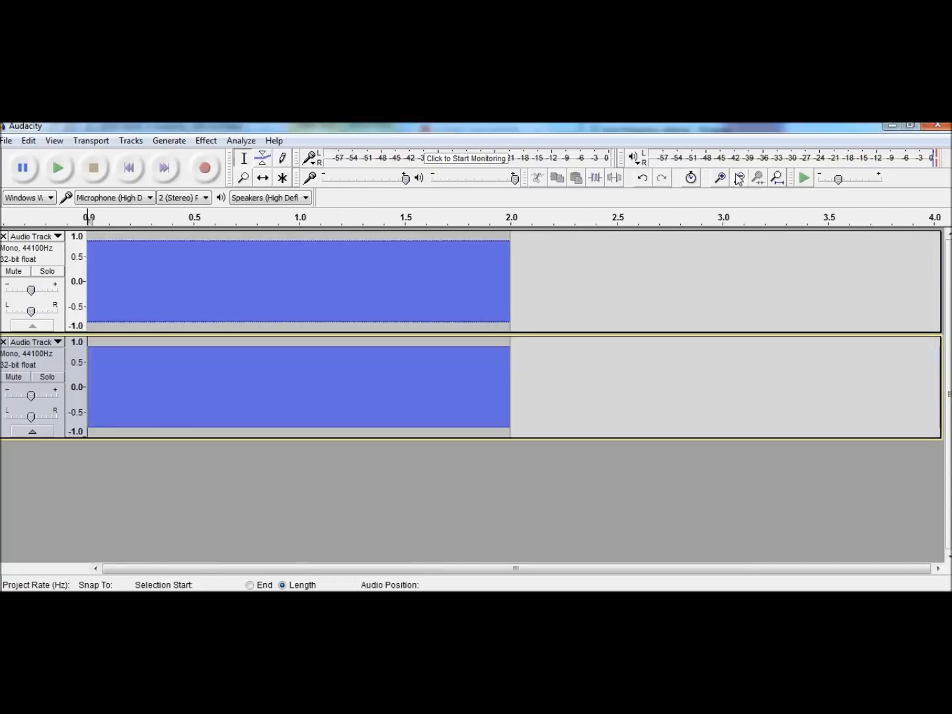
click(3, 235)
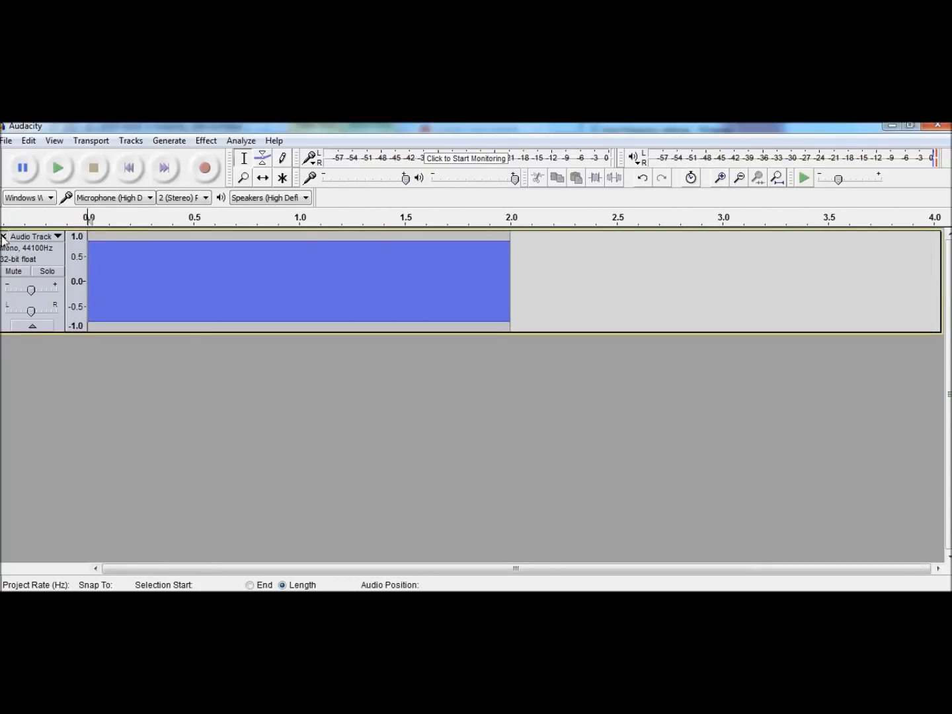
click(4, 236)
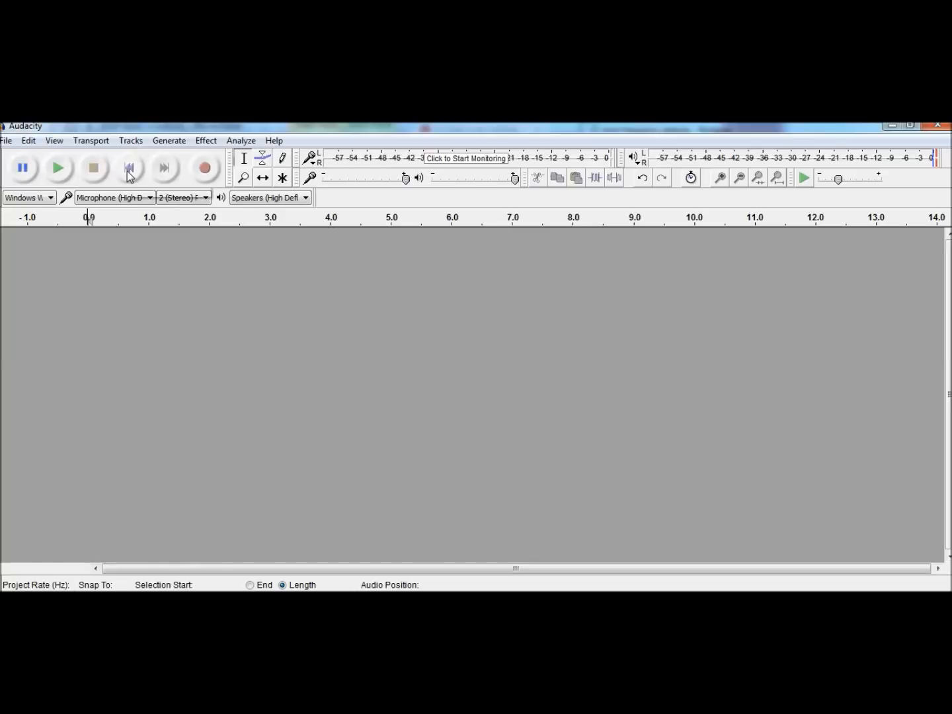
click(170, 140)
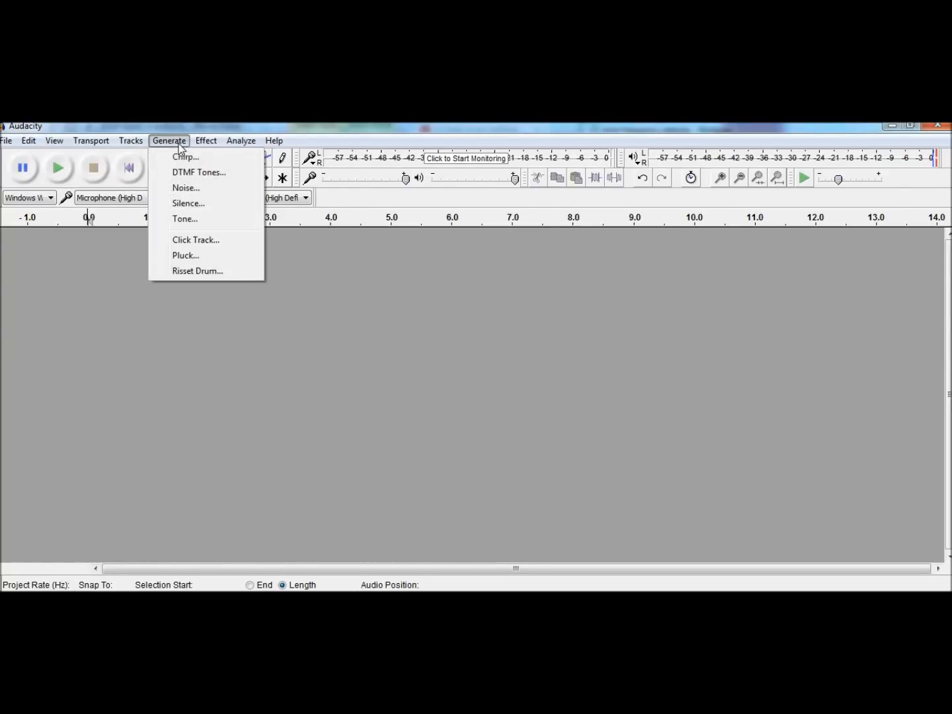
click(188, 219)
click(493, 335)
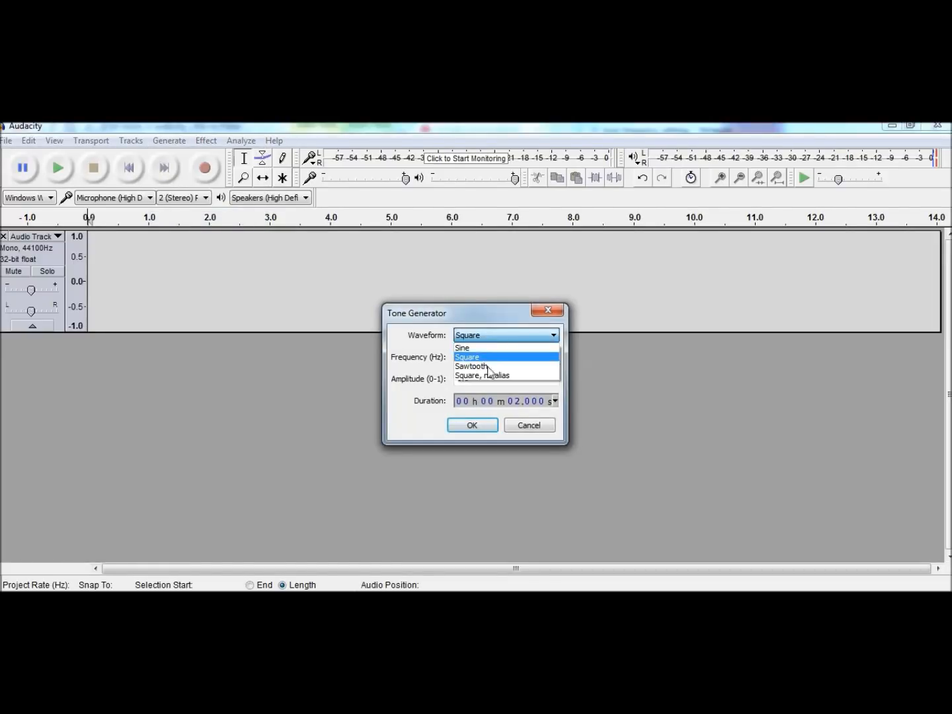
click(485, 374)
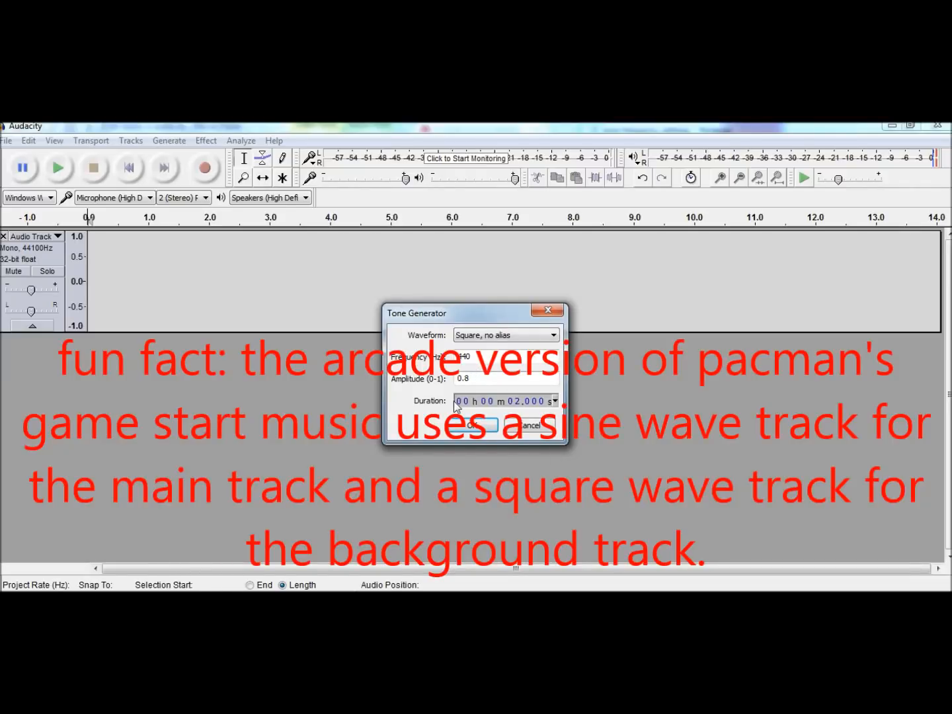
click(532, 425)
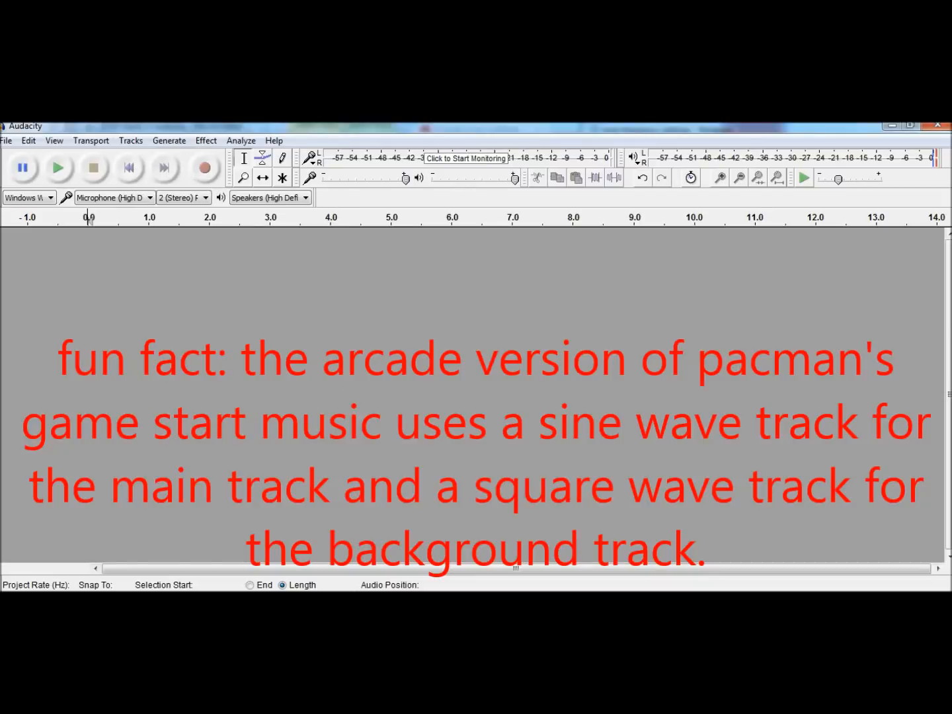
Step: Check the tone frequency list, and set up a "Square, no alias" tone at 350 Hz for note F
key(alt+Tab)
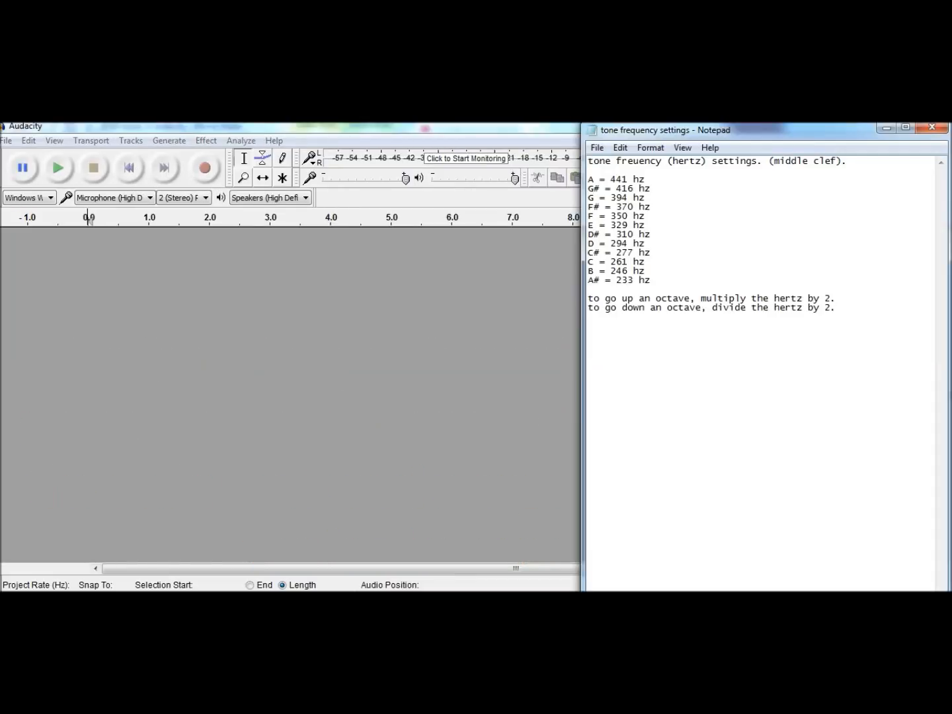
key(alt+Tab)
click(170, 139)
click(191, 214)
drag(502, 364, 334, 372)
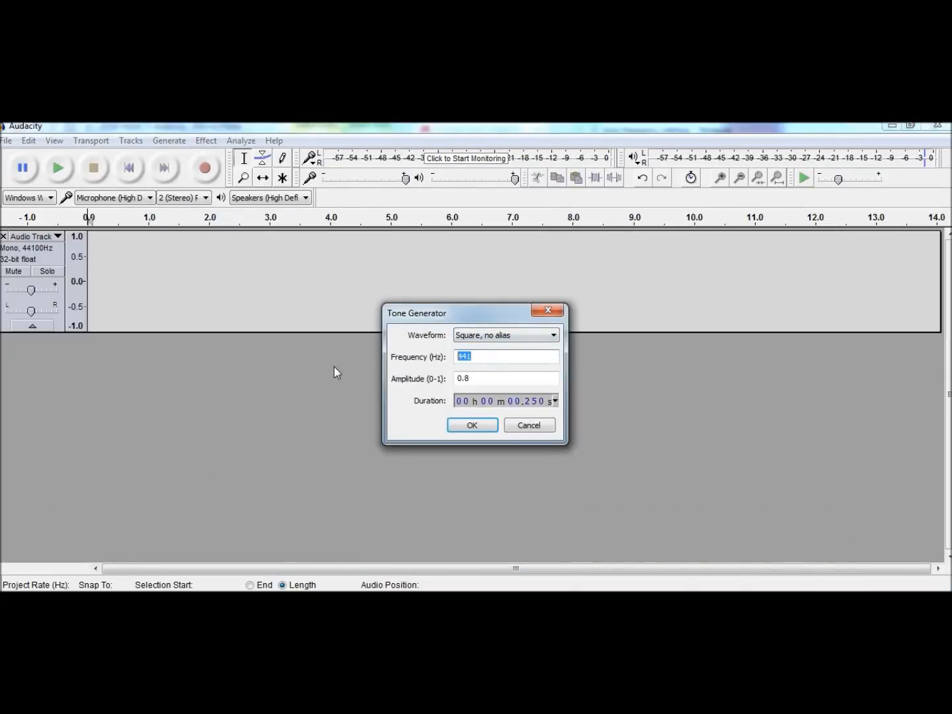
text(350)
click(554, 335)
click(550, 336)
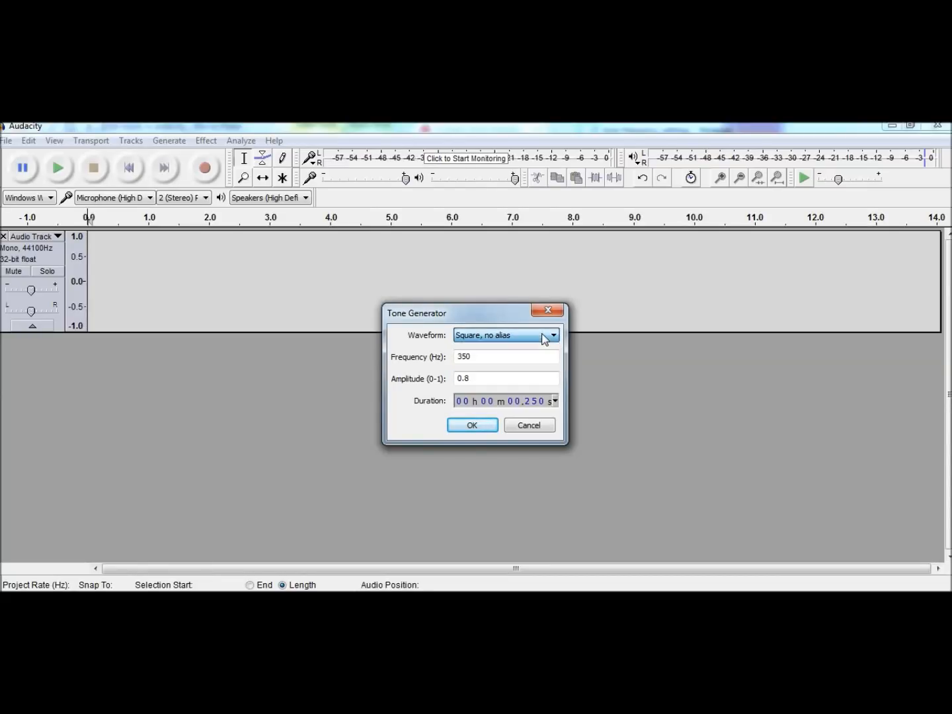
Step: Set the tone's duration to 0.250 seconds and generate it at the start of the empty project
click(519, 403)
key(Right)
text(000000000)
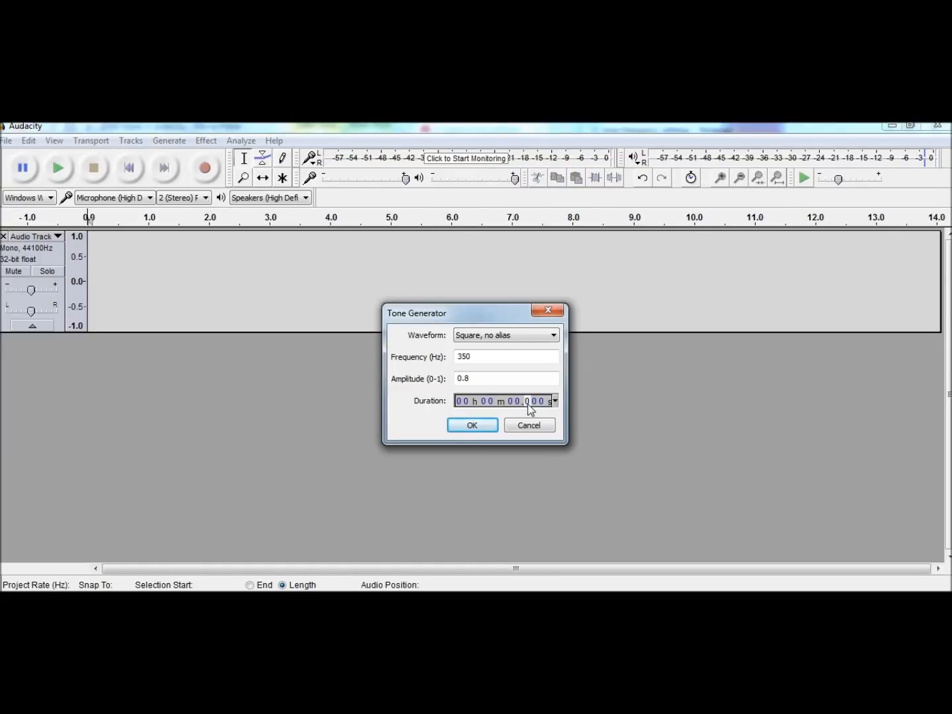
text(25)
click(473, 425)
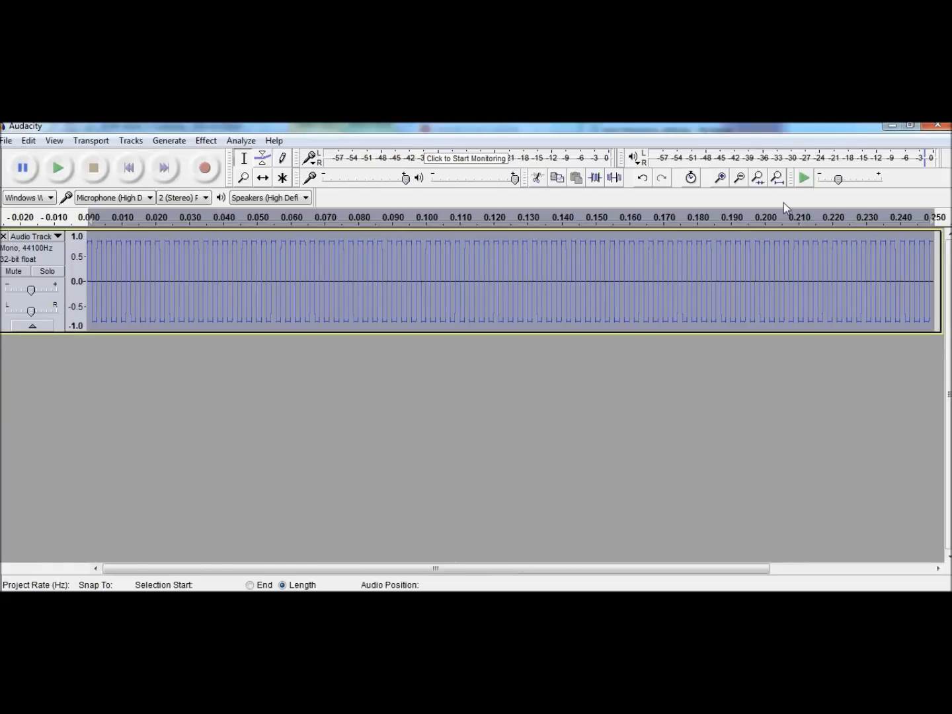
click(739, 179)
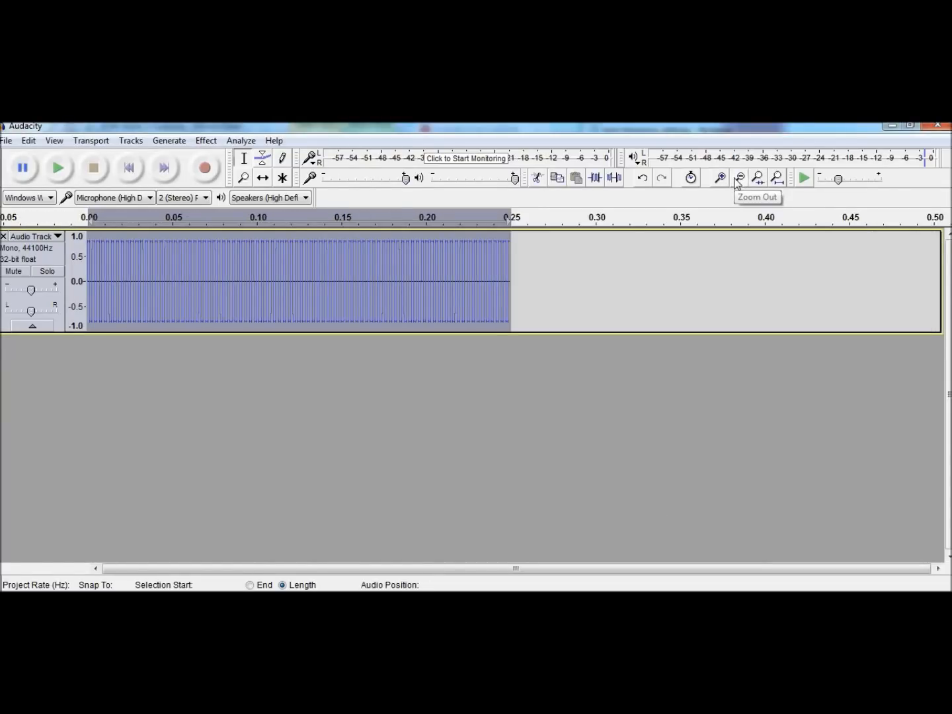
click(737, 178)
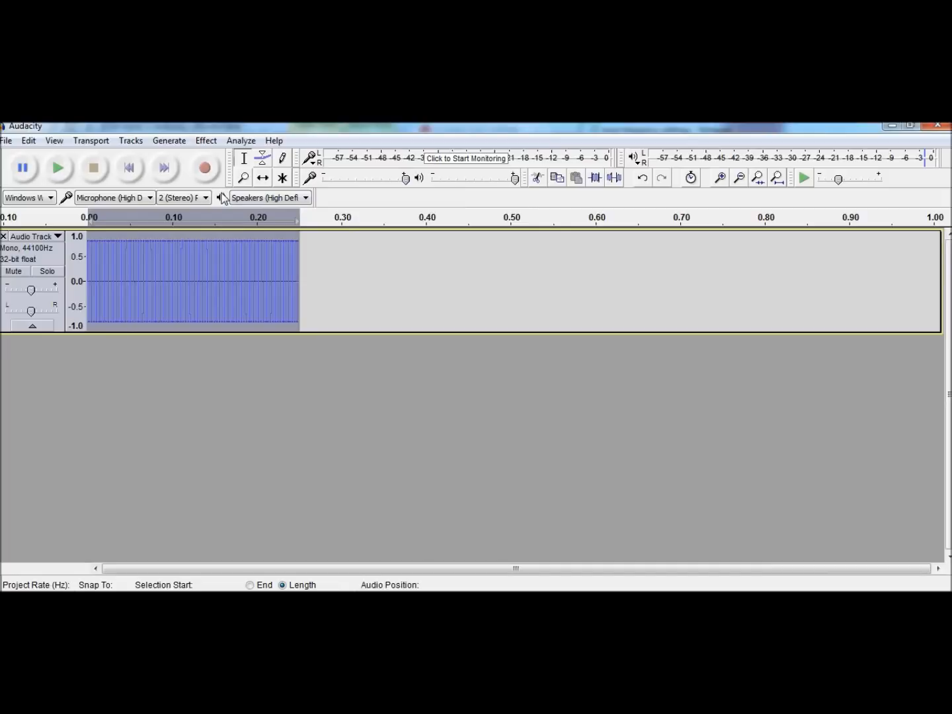
click(262, 158)
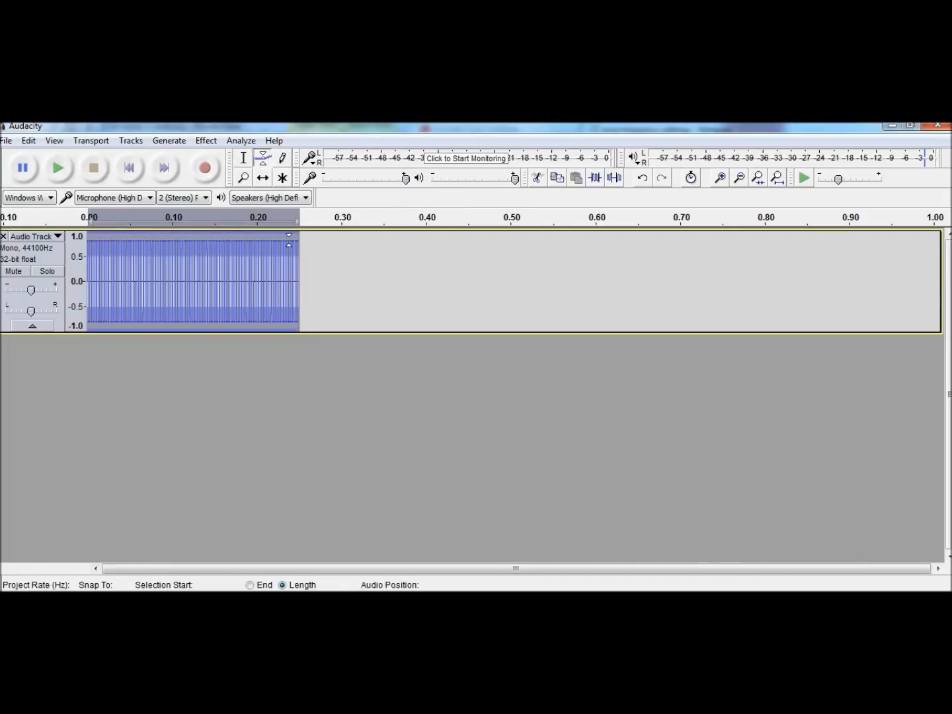
drag(292, 238, 327, 271)
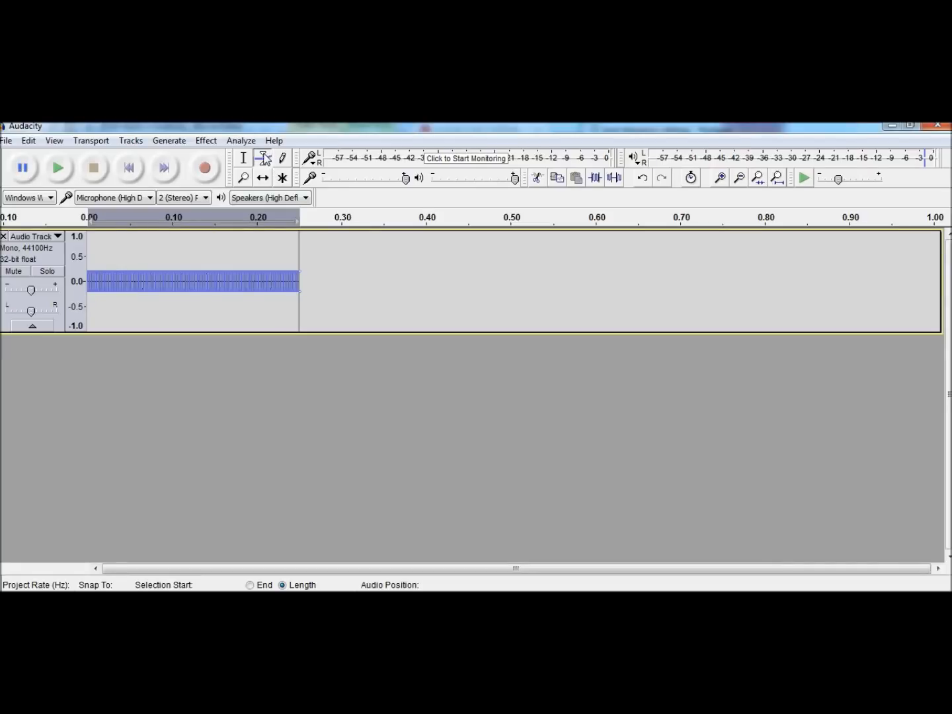
key(ctrl+z)
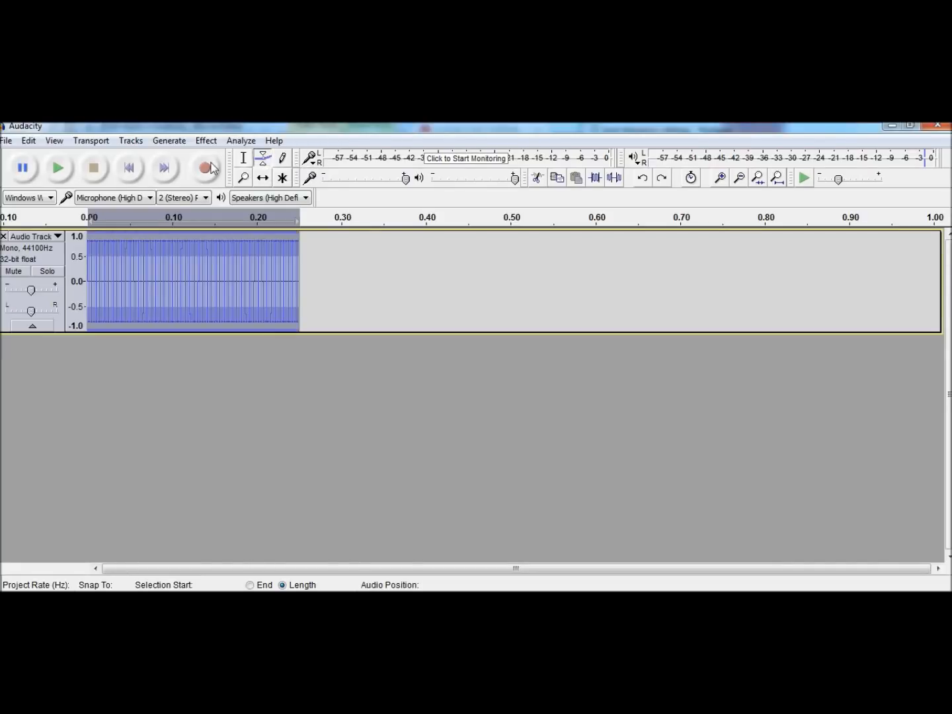
click(244, 161)
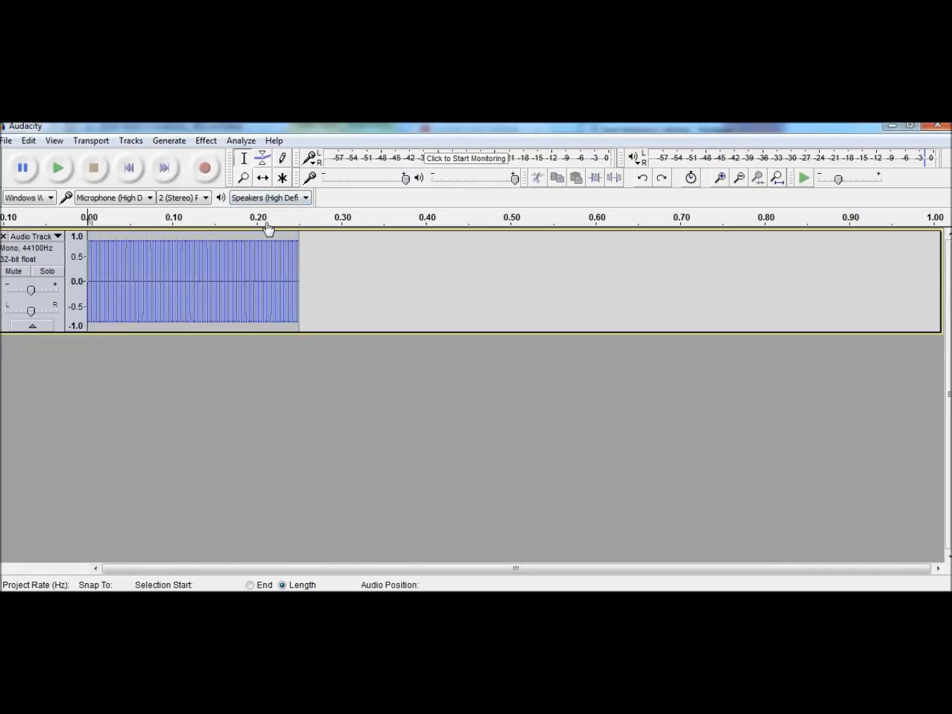
click(263, 162)
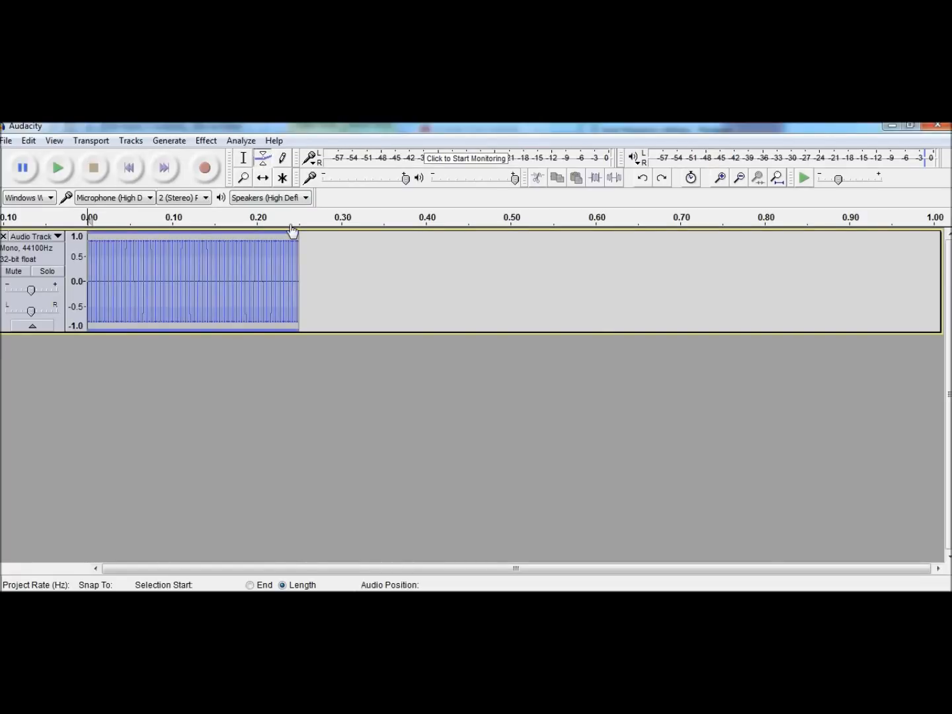
drag(295, 238, 337, 267)
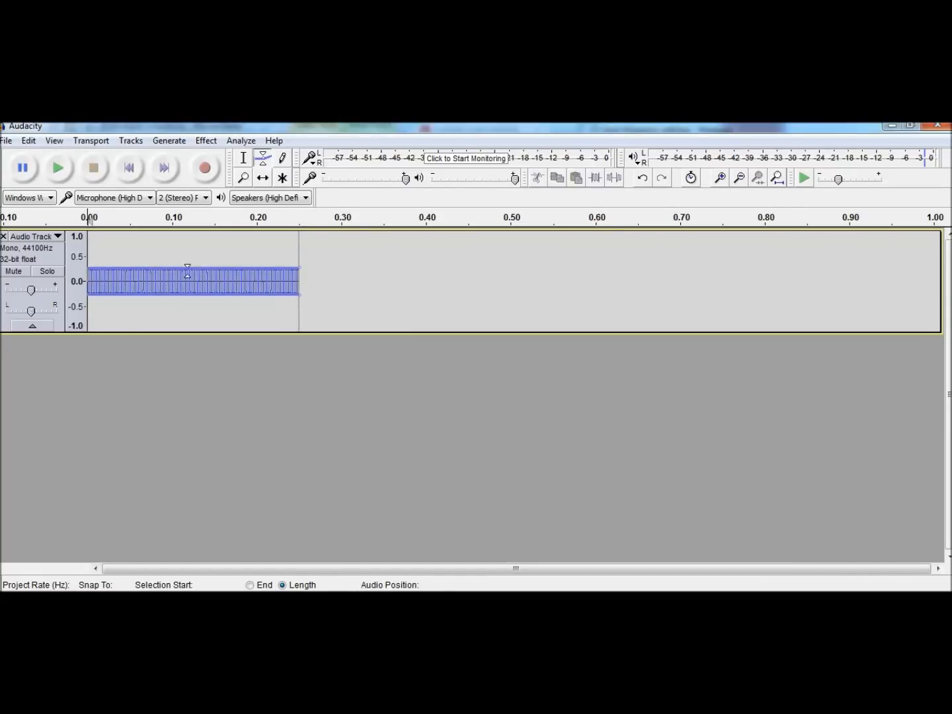
key(ctrl+z)
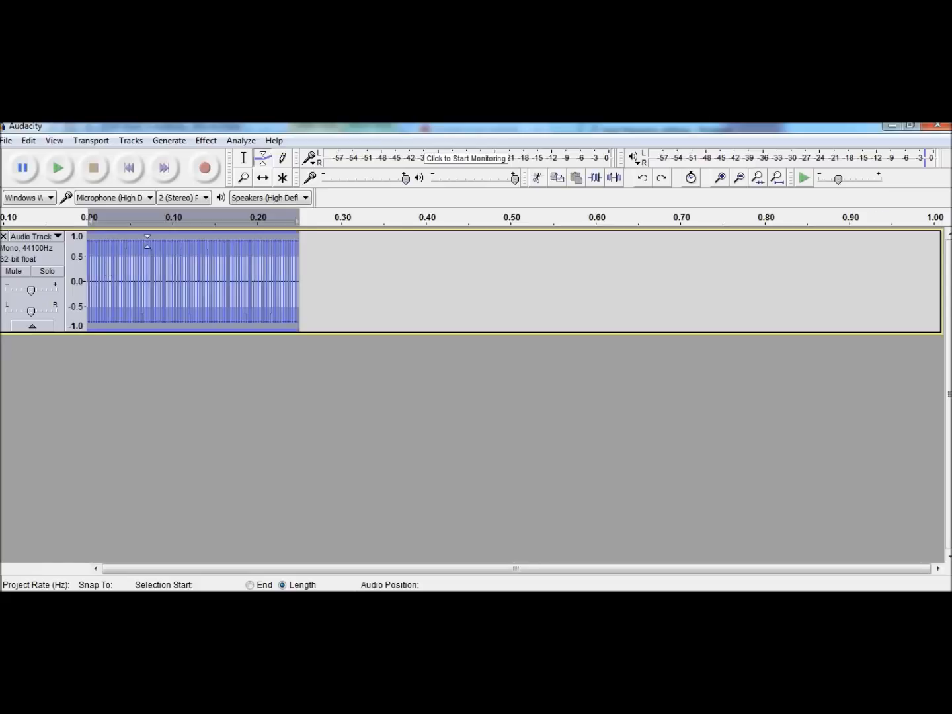
Step: Play the 350 Hz tone from the start and lower its volume envelope to about 0.3 with the Envelope tool
click(130, 170)
click(59, 169)
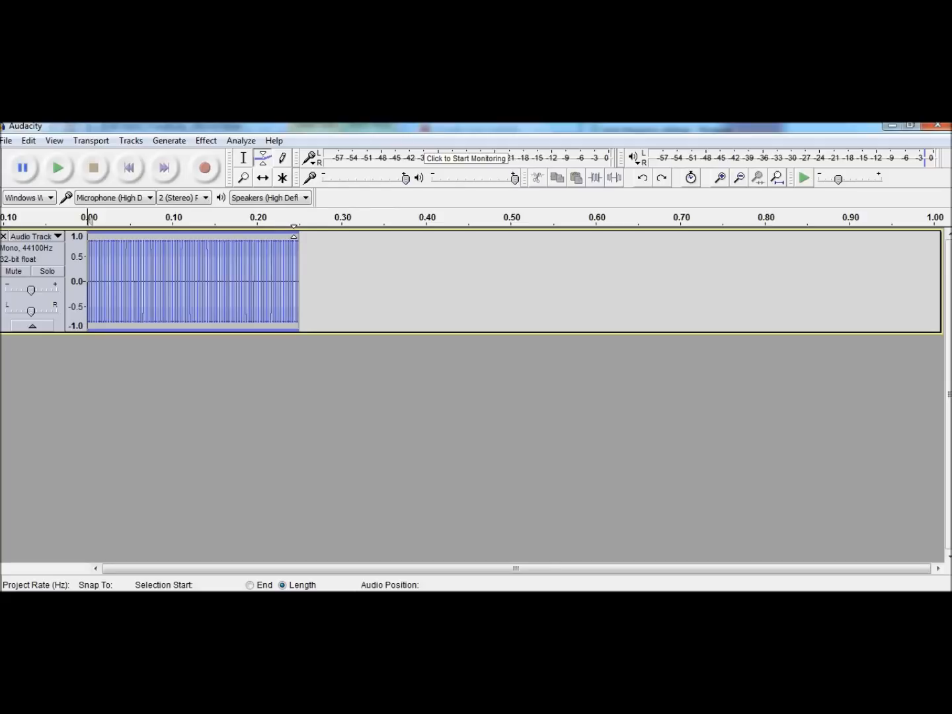
drag(293, 236, 345, 268)
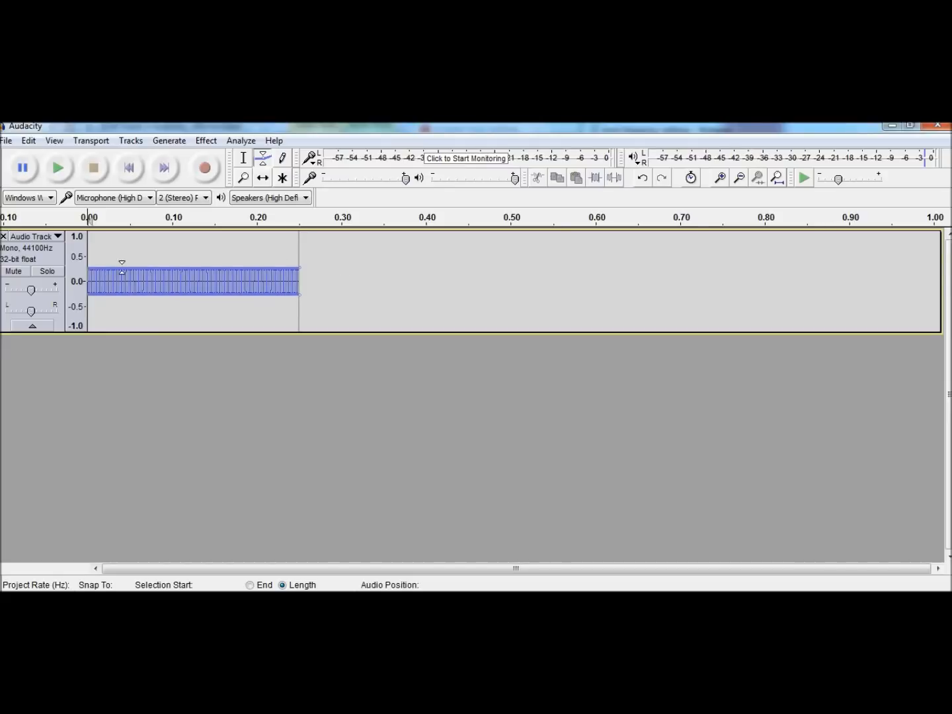
drag(108, 268, 86, 233)
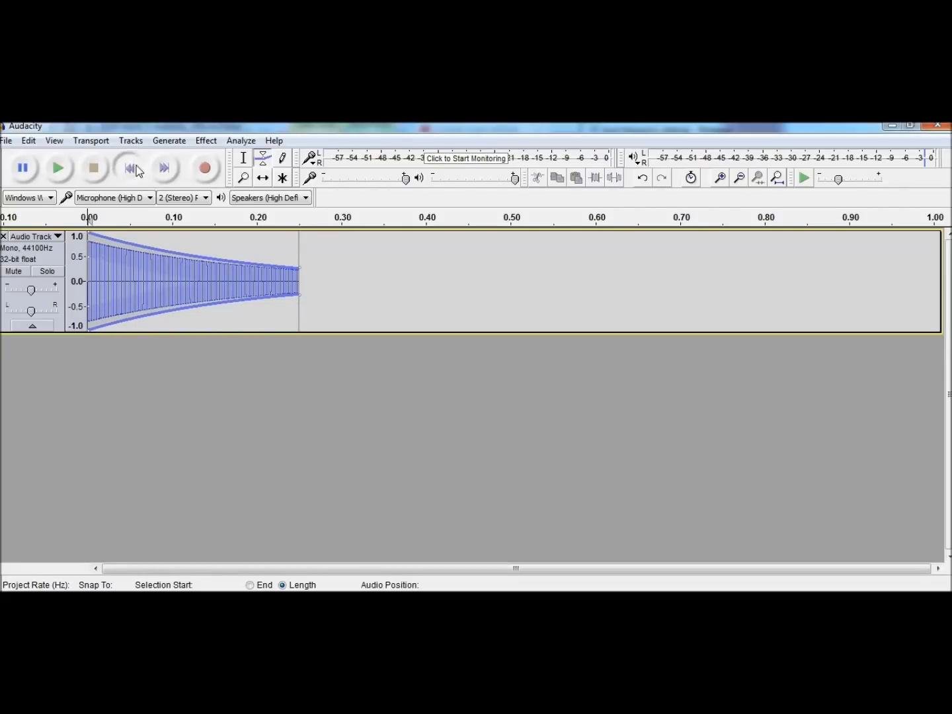
click(61, 171)
drag(89, 253, 85, 224)
key(ctrl+z)
key(ctrl+z)
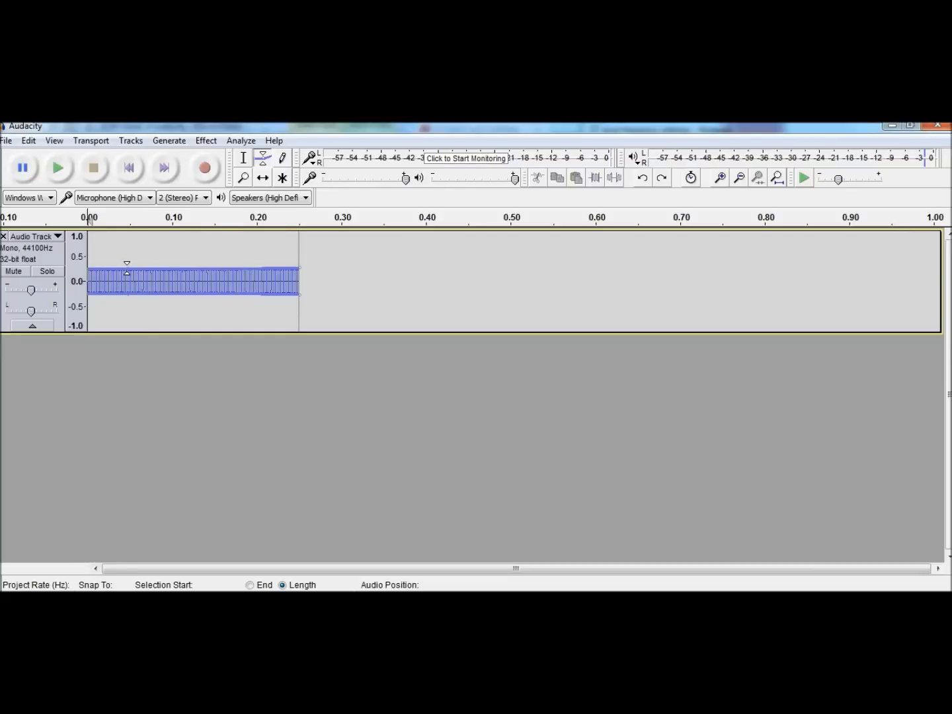
drag(127, 268, 112, 230)
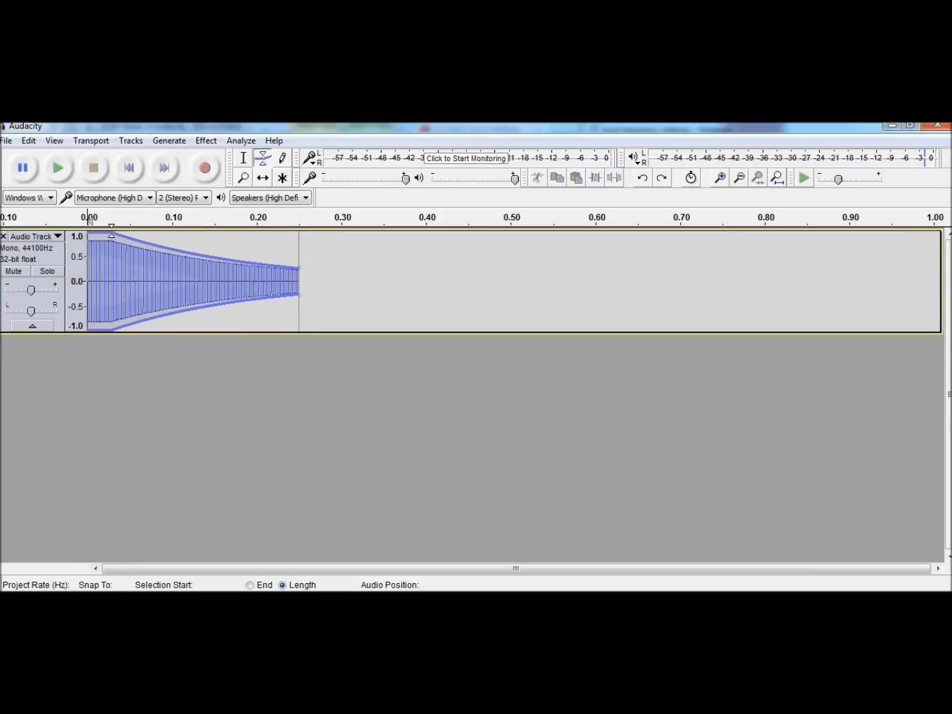
key(ctrl+z)
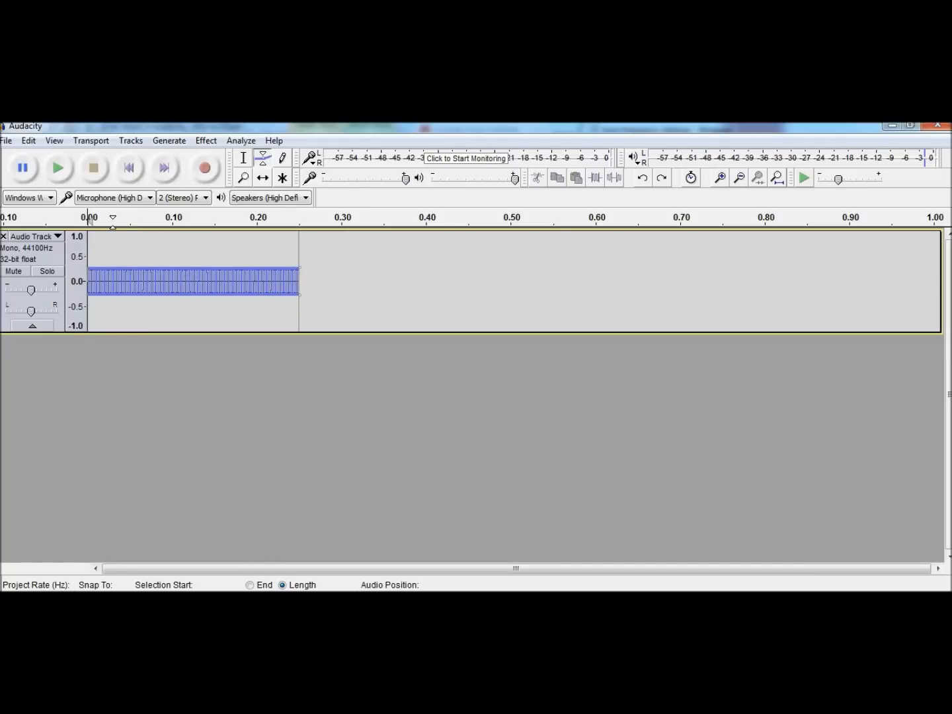
Step: Shape the 350 Hz tone's envelope as a decay from full level at 0.00 s to about 0.2 at its end, playing it to check
click(112, 232)
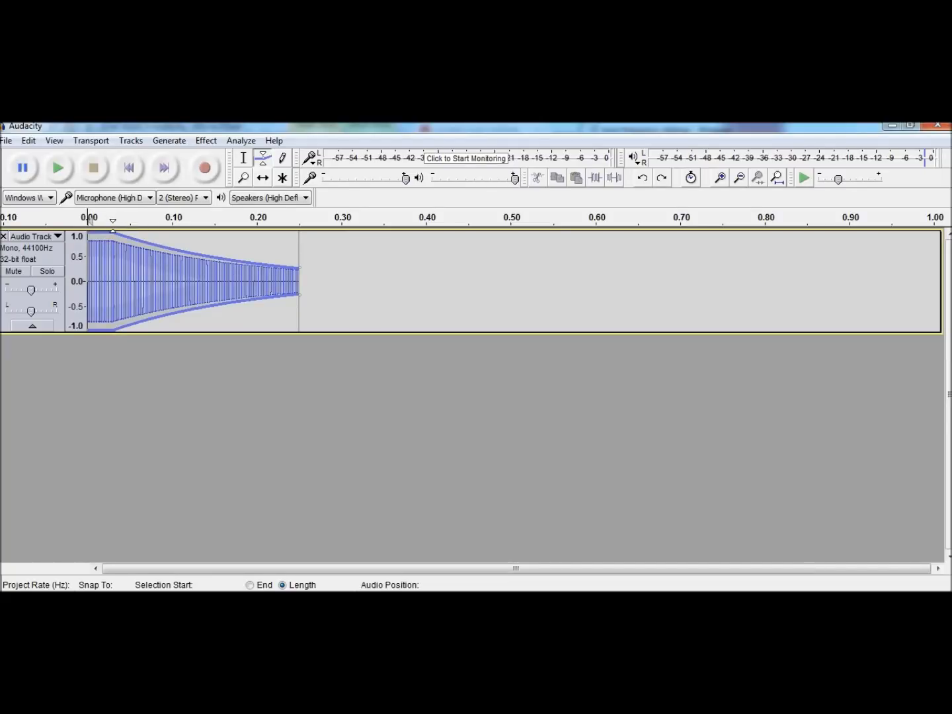
drag(113, 228, 88, 231)
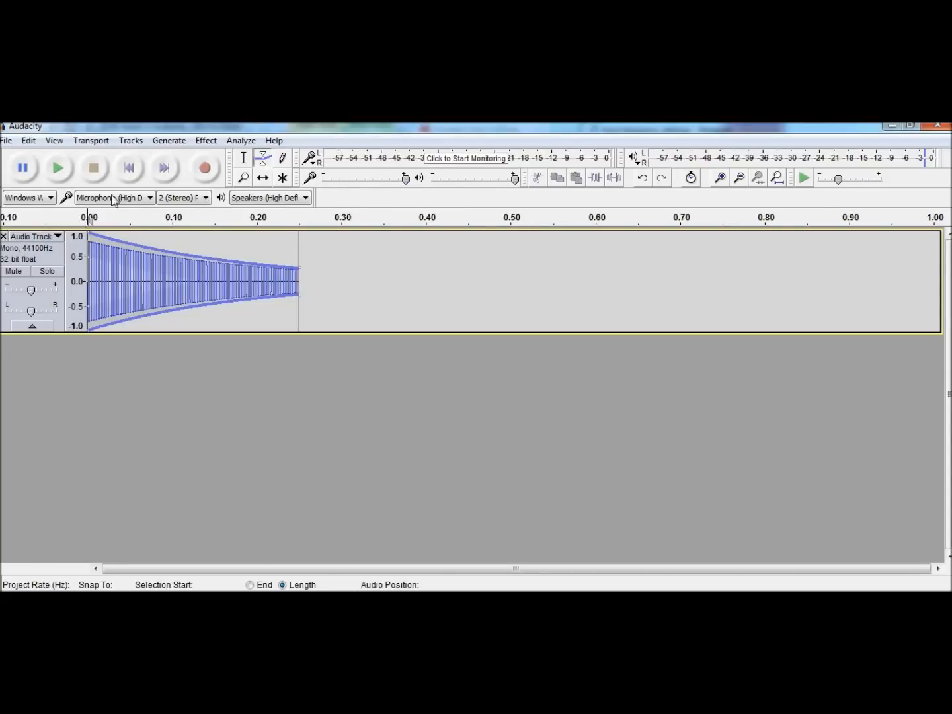
click(58, 176)
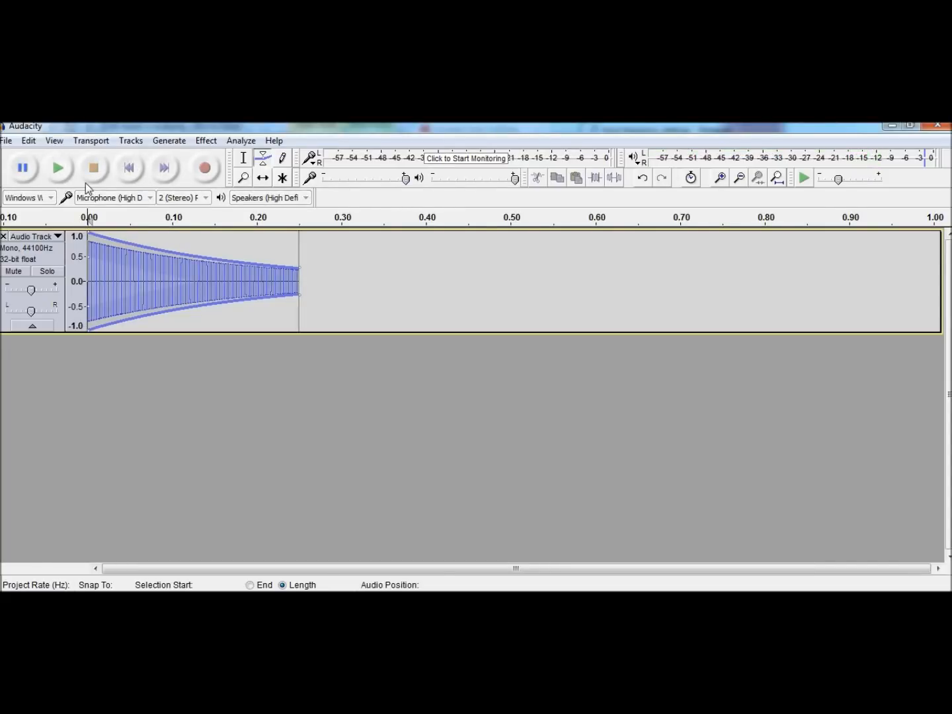
drag(300, 267, 300, 272)
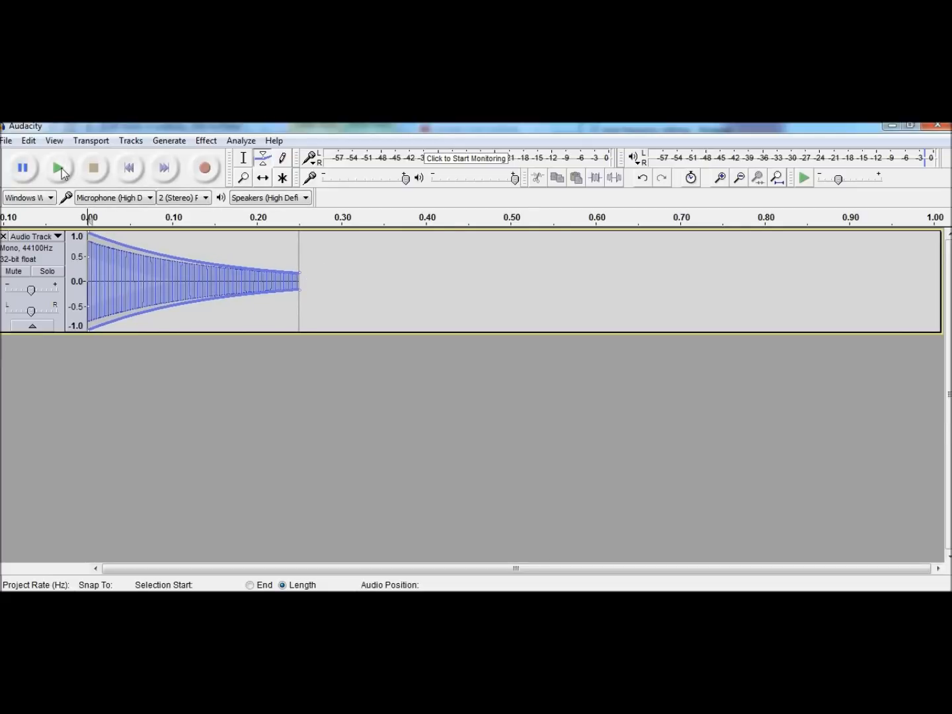
Step: Look up note C in the frequency list and generate a 0.150-second "Square, no alias" tone at 261 Hz directly after the first tone
click(250, 165)
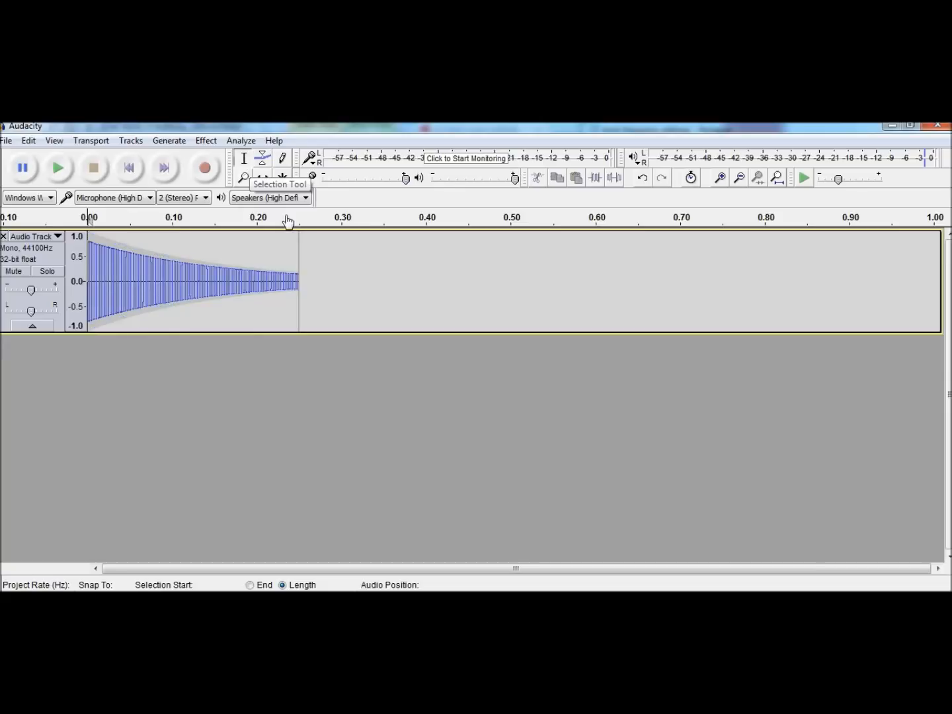
click(299, 279)
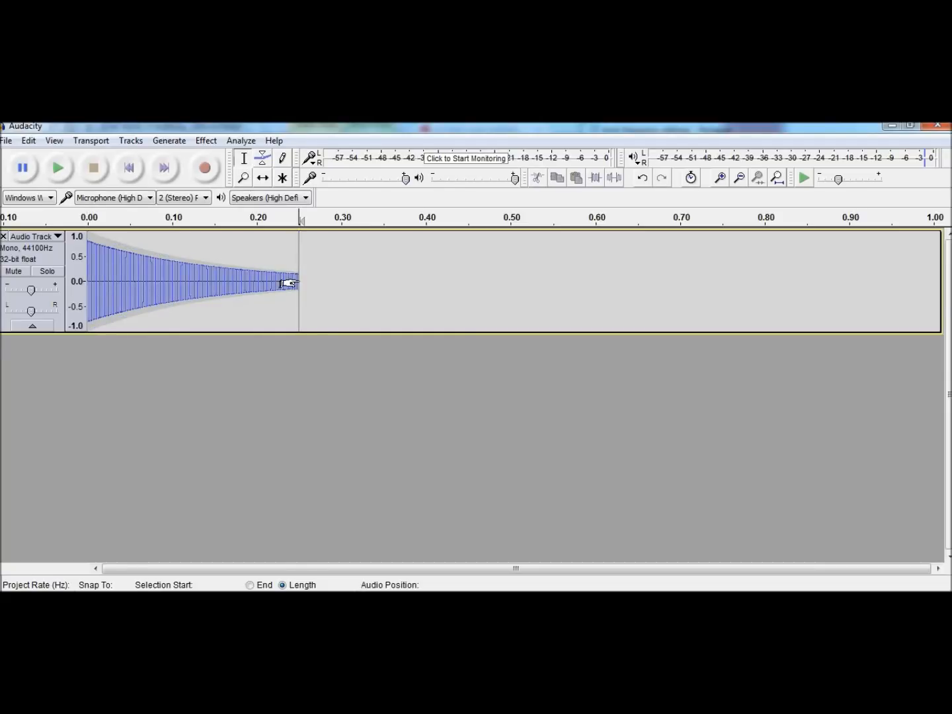
click(174, 142)
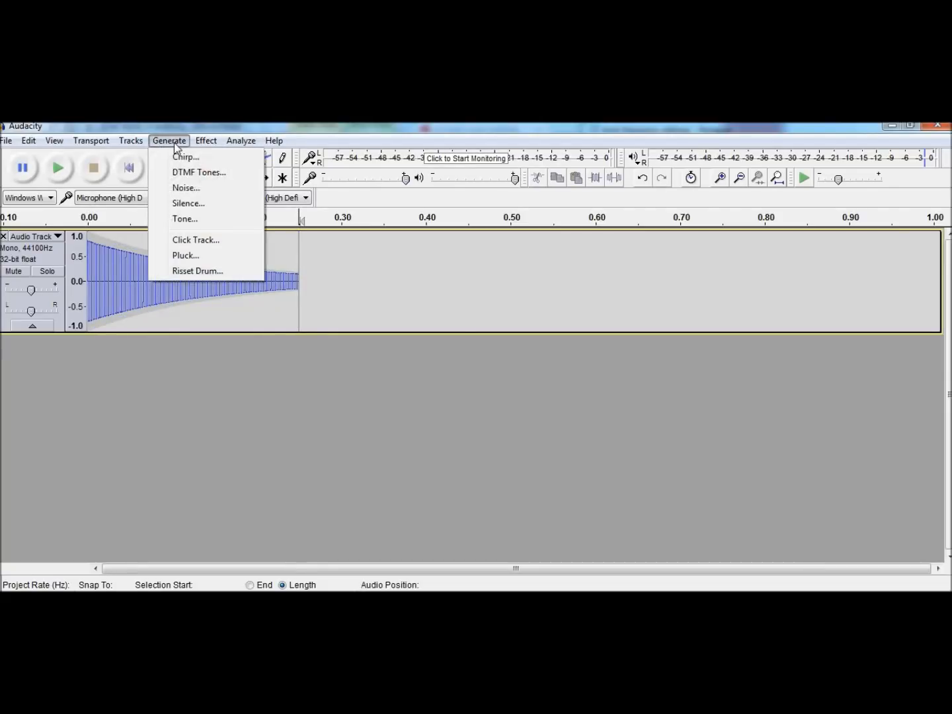
click(199, 222)
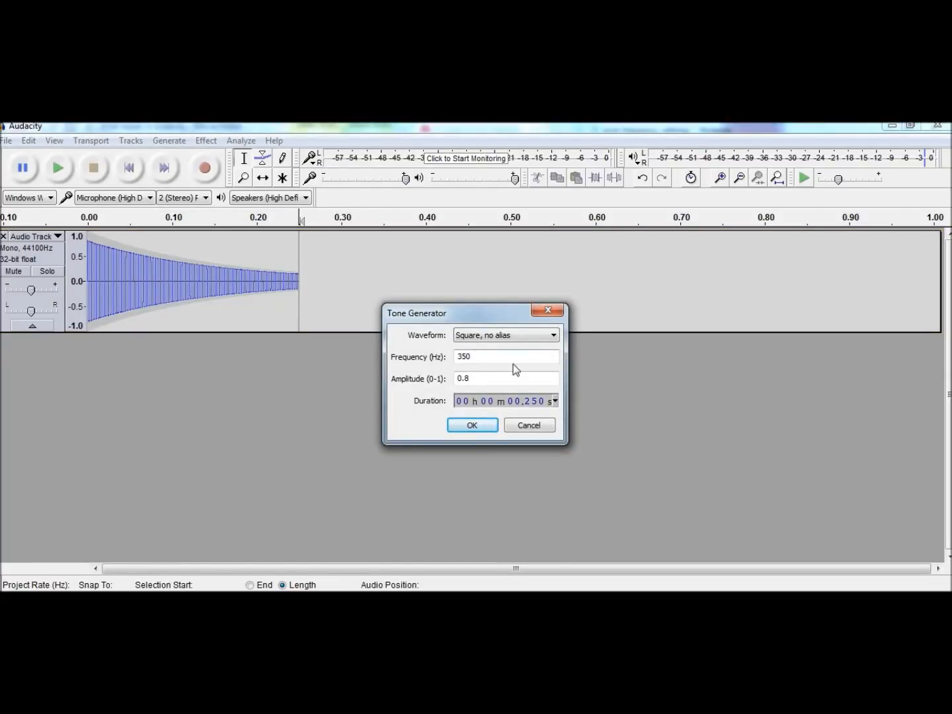
mouse_move(318, 645)
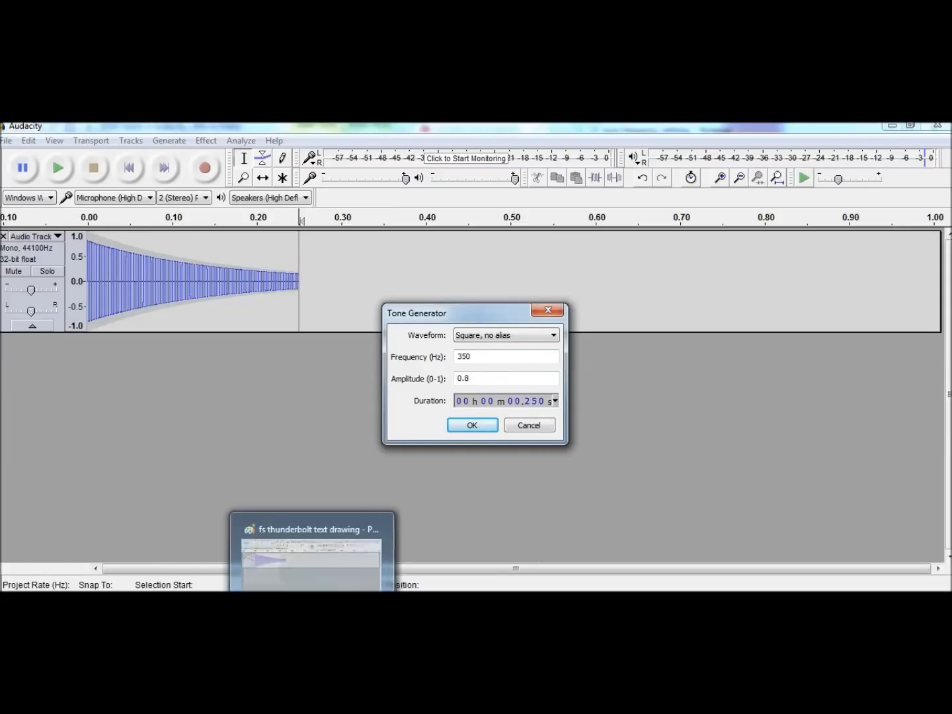
click(232, 645)
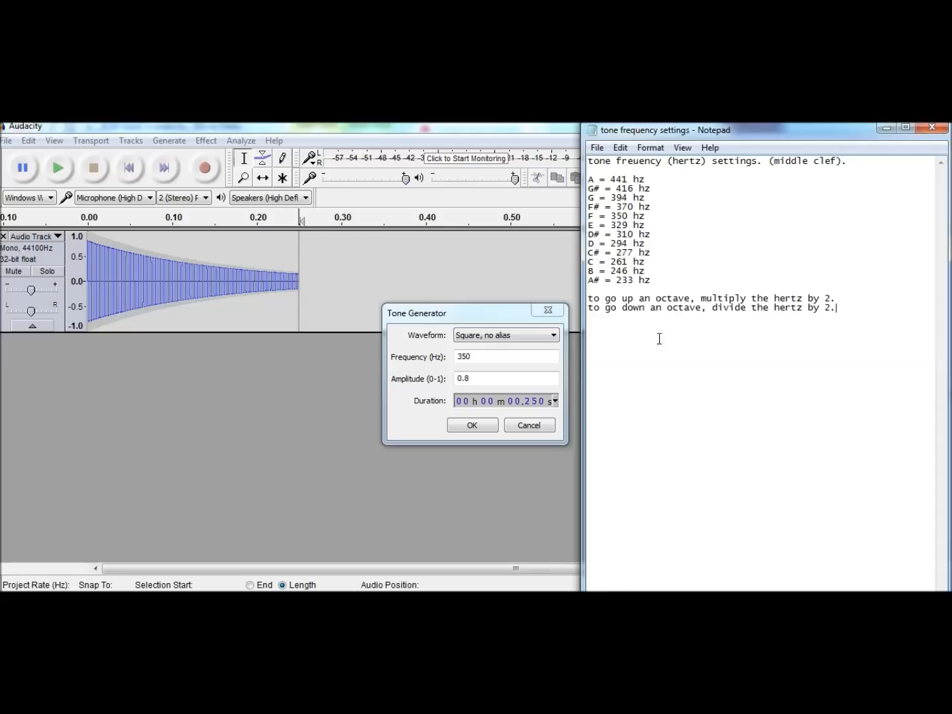
double_click(486, 356)
text(261)
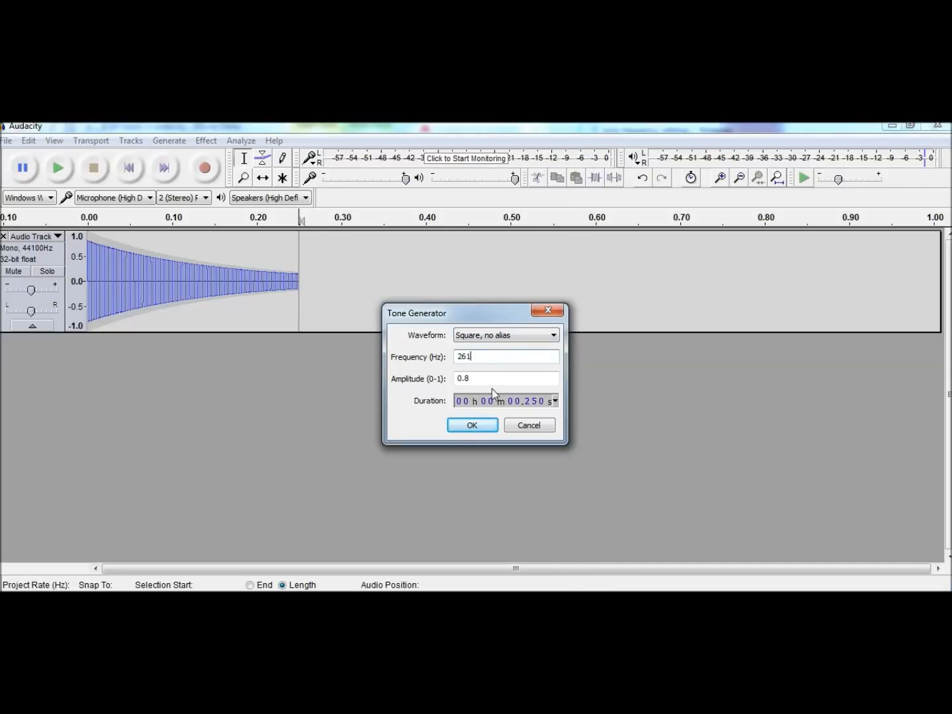
click(526, 401)
text(1)
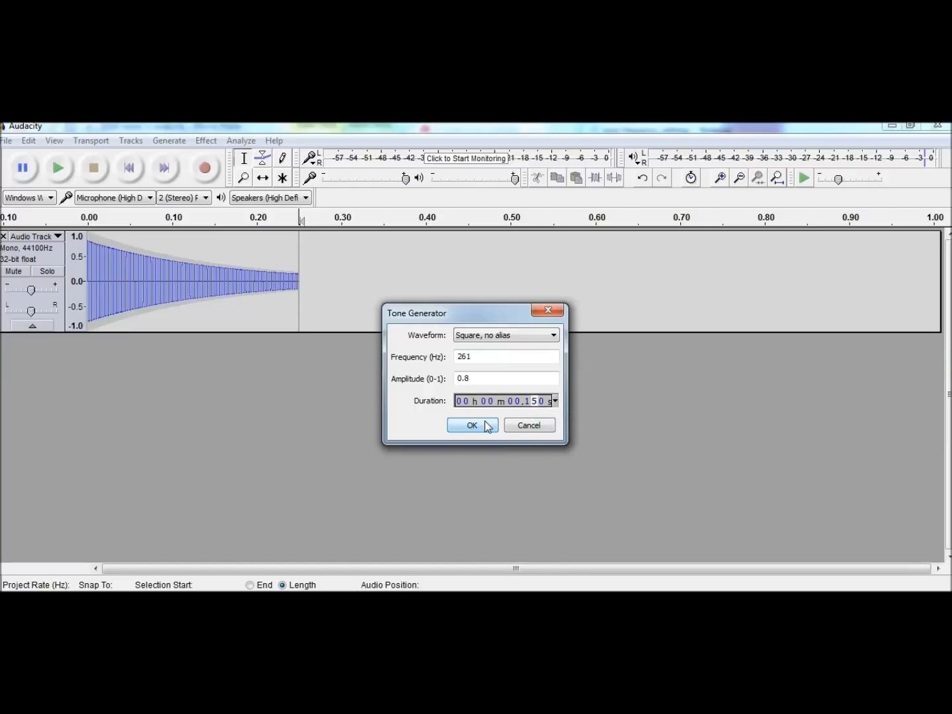
click(488, 426)
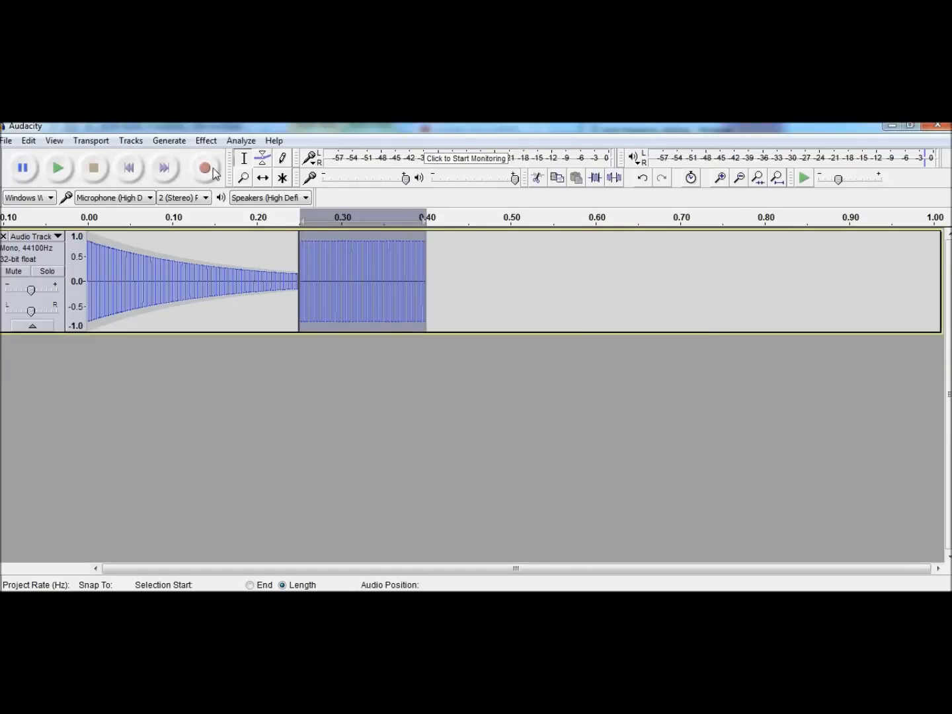
Step: Shape the 261 Hz tone's envelope as a decay from full level at 0.25 s to about 0.2 at 0.40 s, and play from the start
click(264, 157)
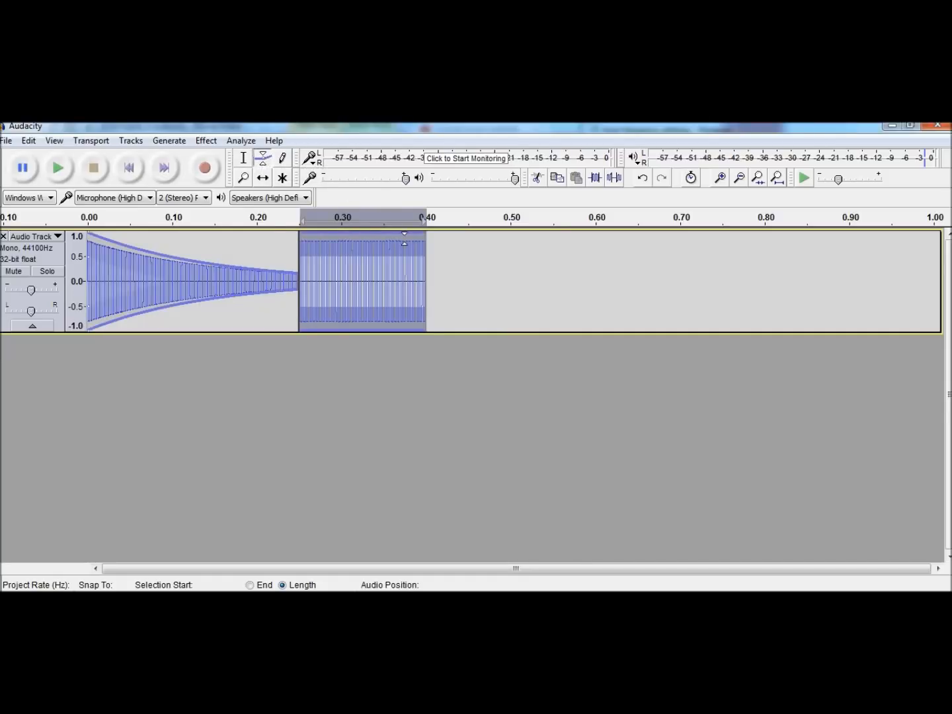
drag(407, 232, 449, 272)
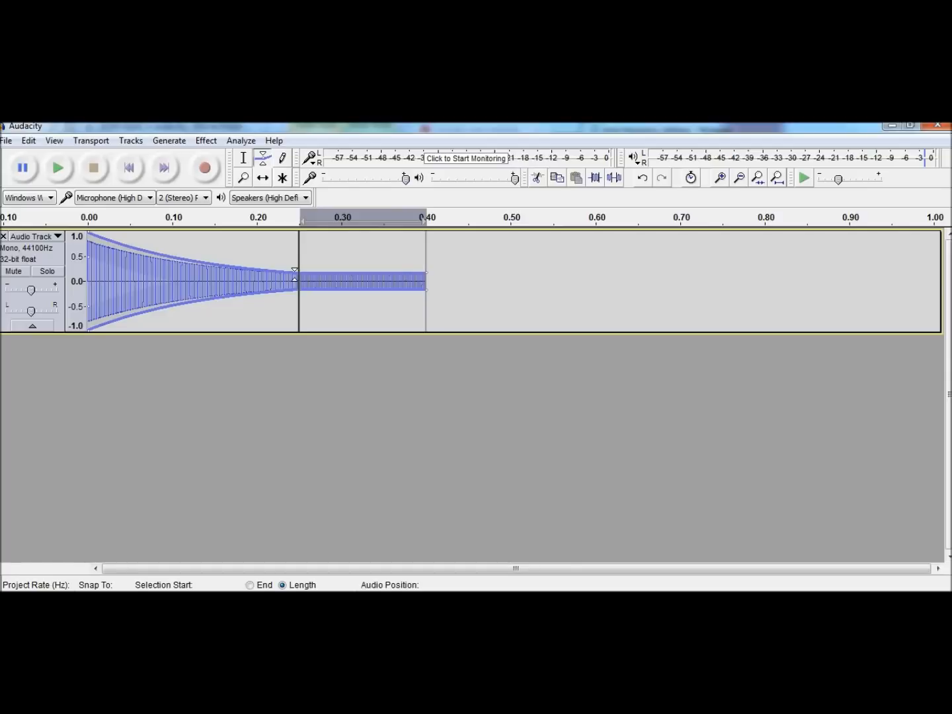
click(299, 277)
click(33, 142)
click(58, 159)
mouse_move(306, 271)
mouse_down()
mouse_move(305, 243)
mouse_move(303, 251)
mouse_up()
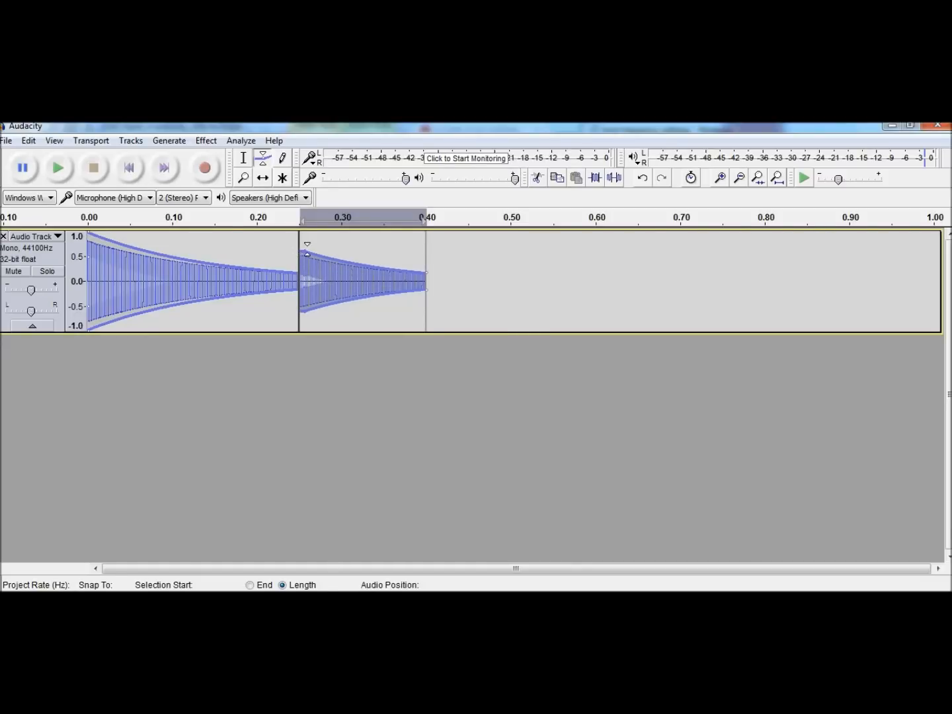
drag(305, 249, 298, 227)
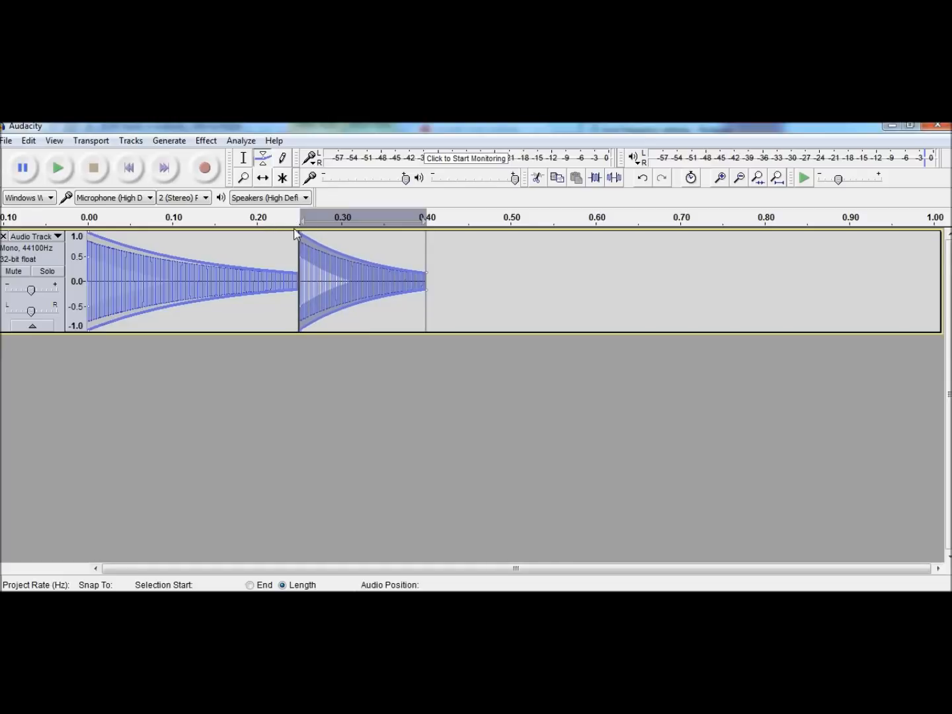
click(243, 158)
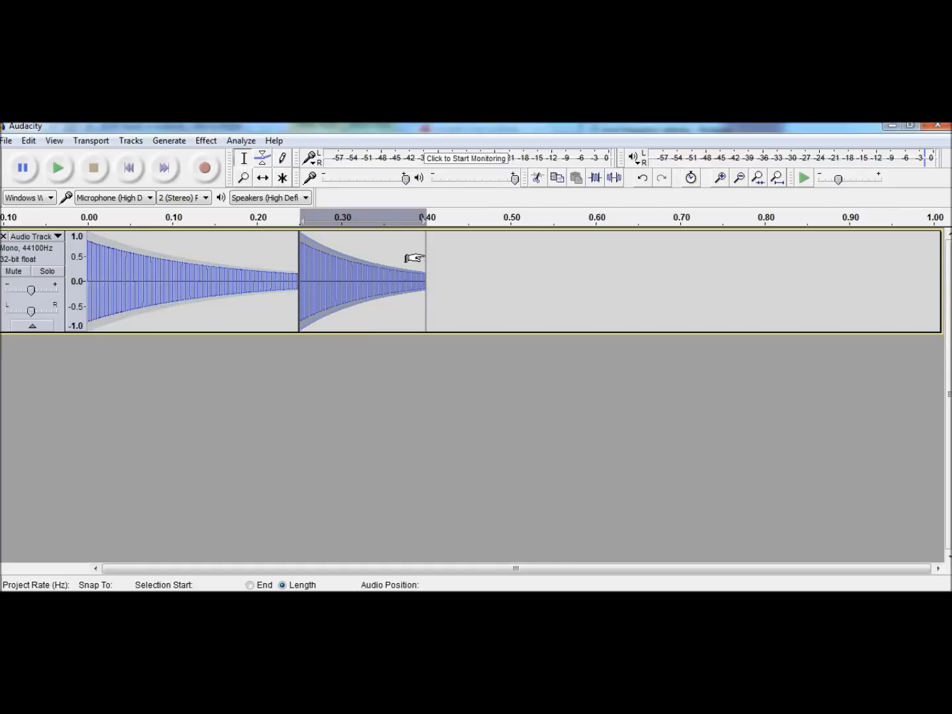
click(130, 171)
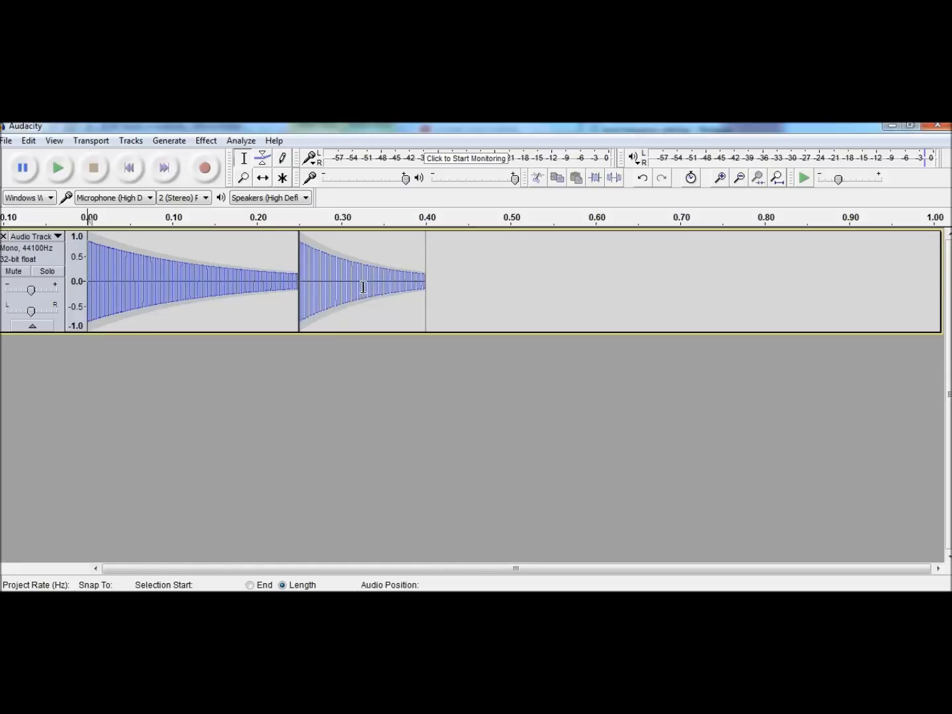
click(58, 168)
Step: Generate a 0.100-second "Square, no alias" tone at 261 Hz directly after the second tone, at 0.40 s
click(423, 265)
click(173, 140)
click(173, 214)
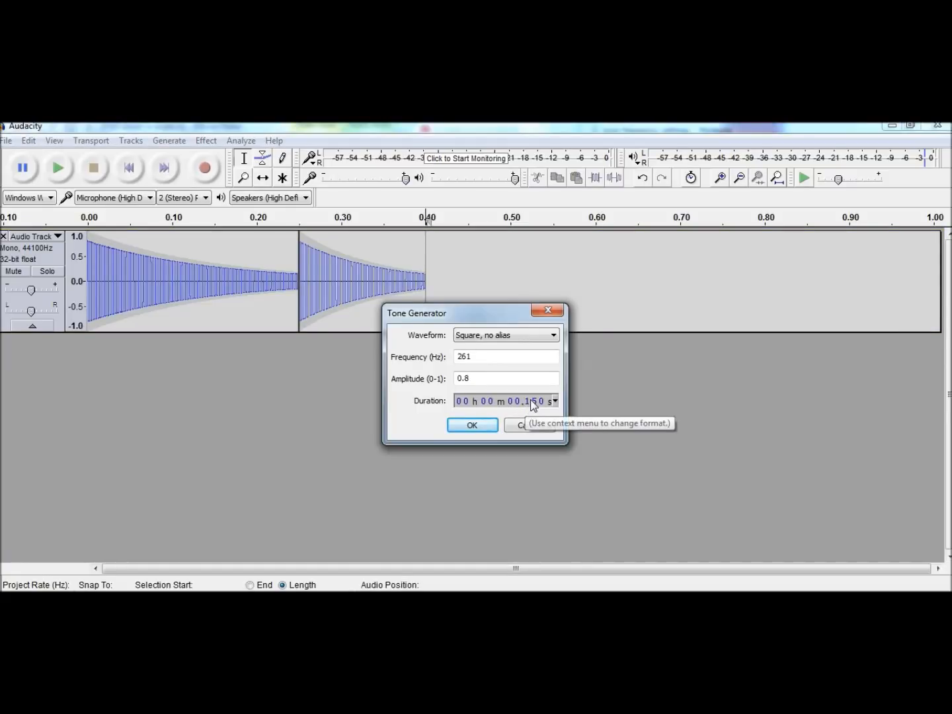
click(526, 401)
text(10)
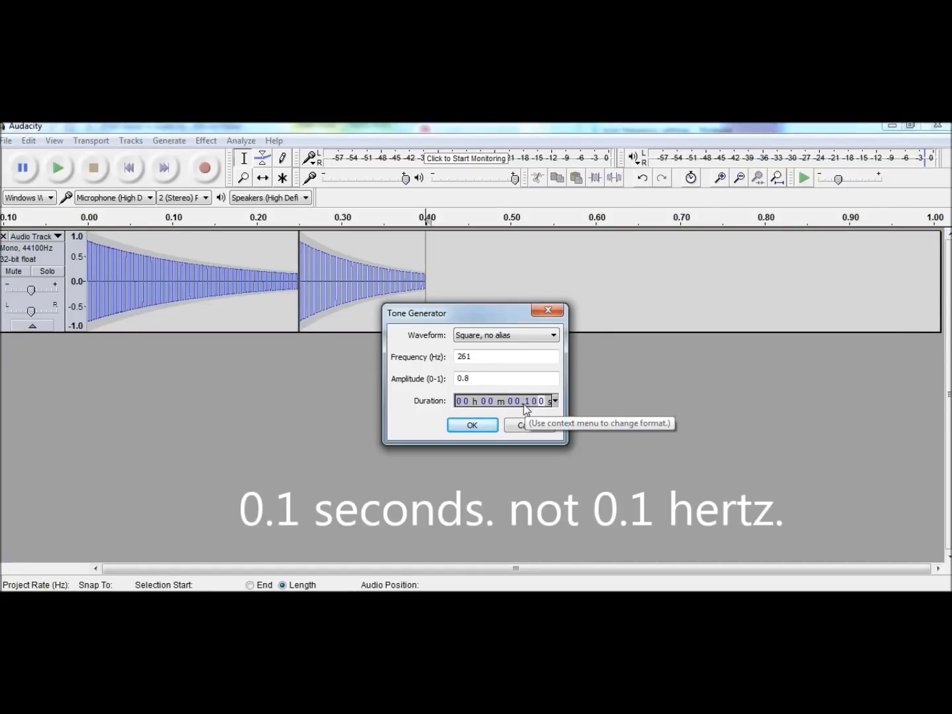
click(478, 425)
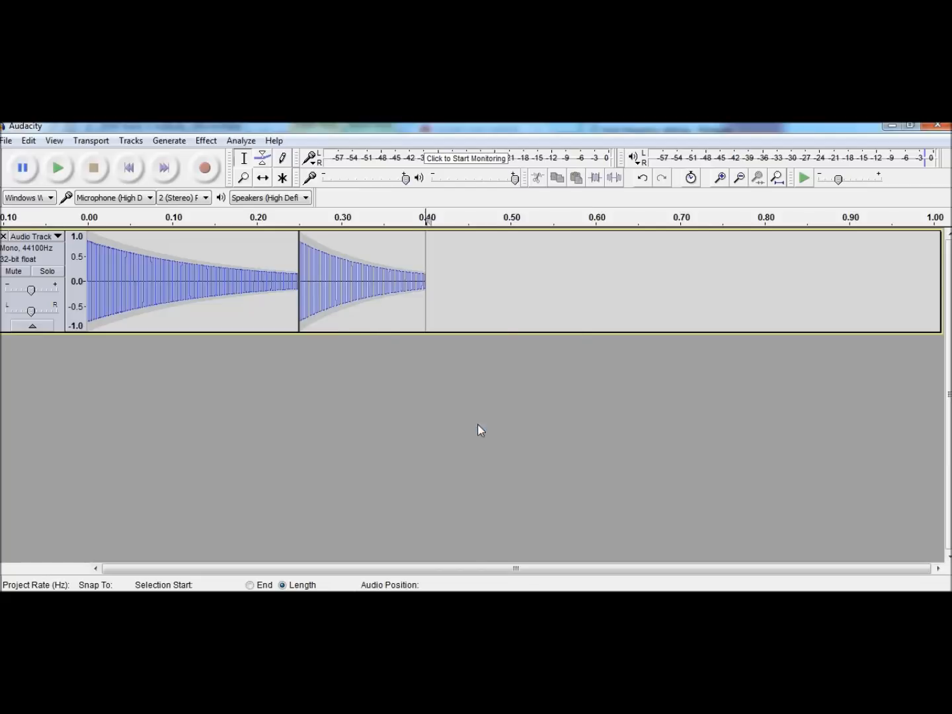
Step: Shape the third tone's envelope as a decay from full level at 0.40 s to about 0.2 at 0.50 s, and play all tones
click(264, 158)
drag(497, 232, 542, 272)
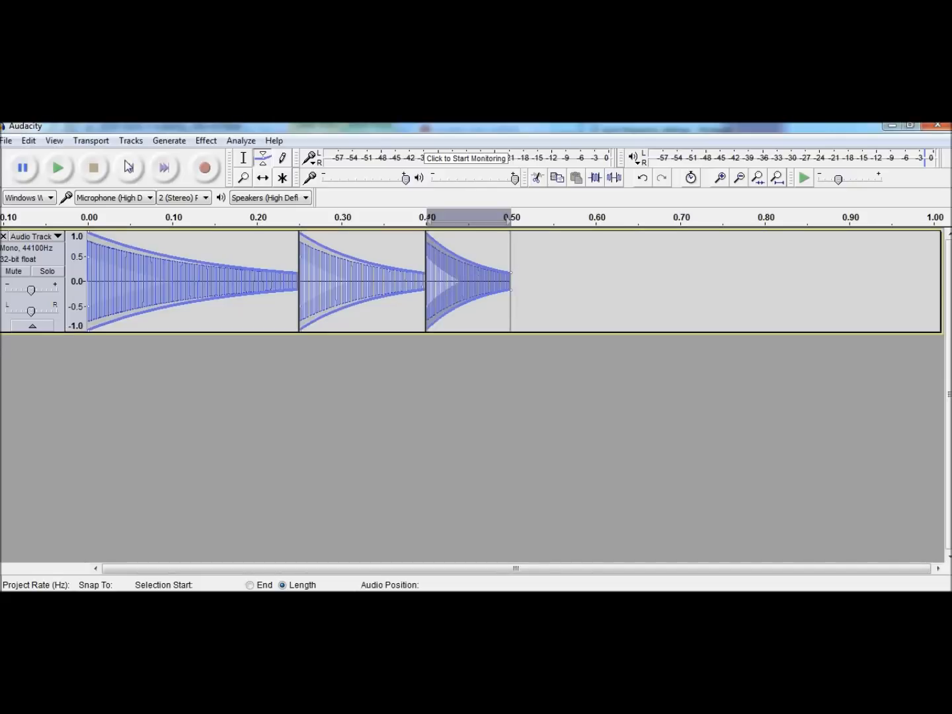
click(127, 164)
click(62, 169)
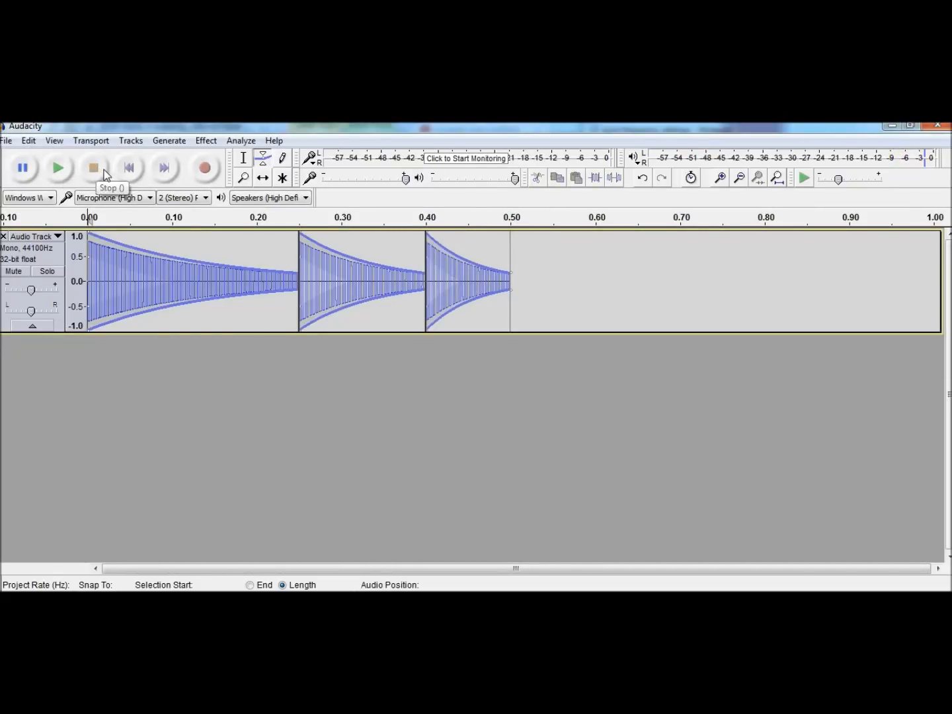
Step: Loop-play the three tones from the start to check the rhythm, then stop playback
key(shift)
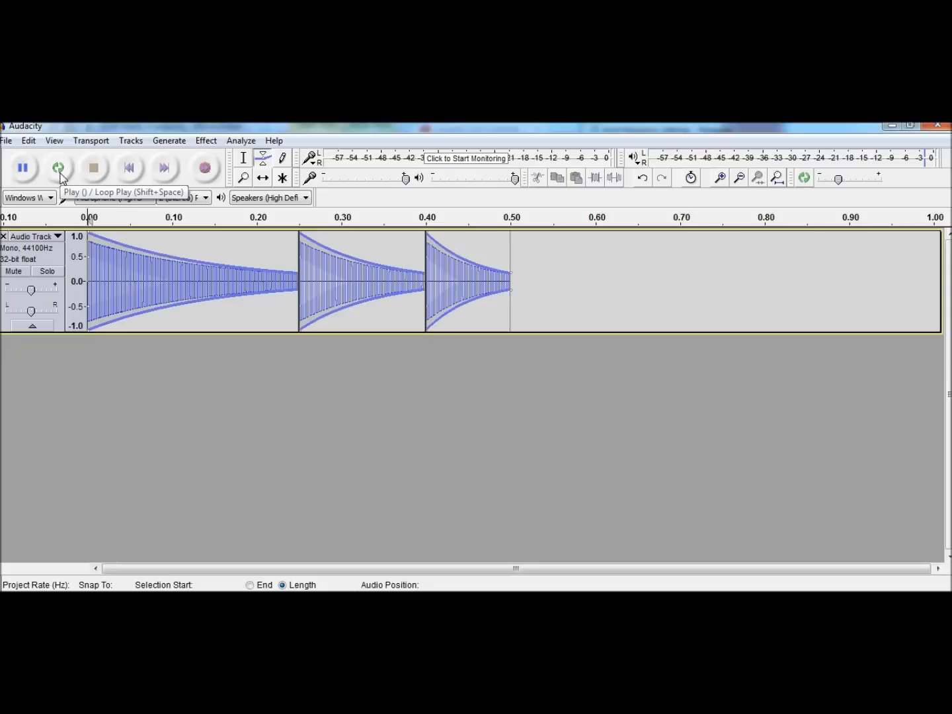
key(shift)
shift+click(63, 168)
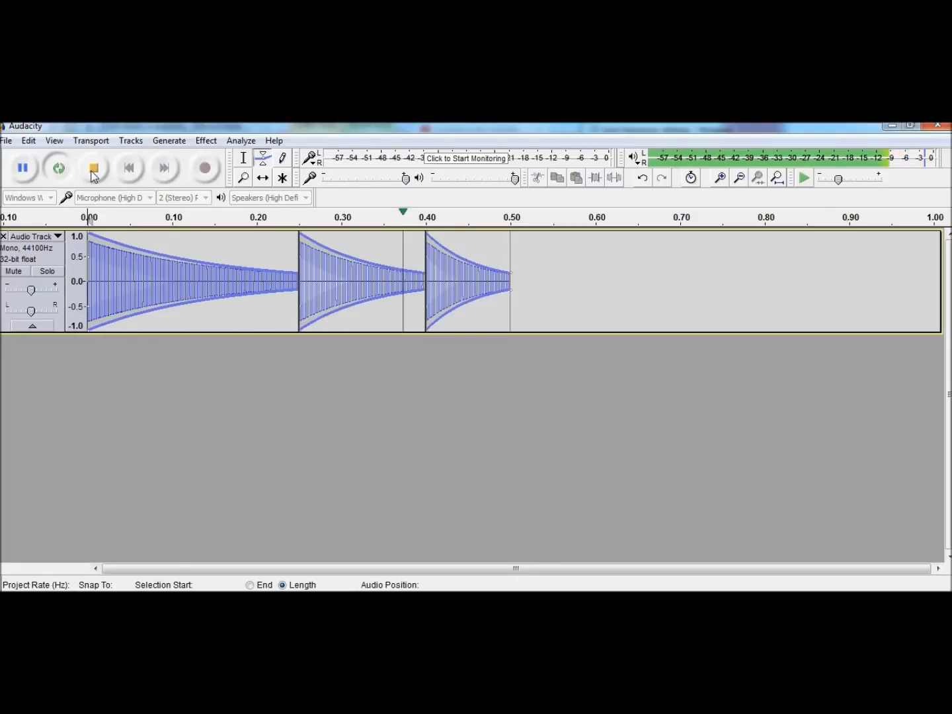
click(93, 171)
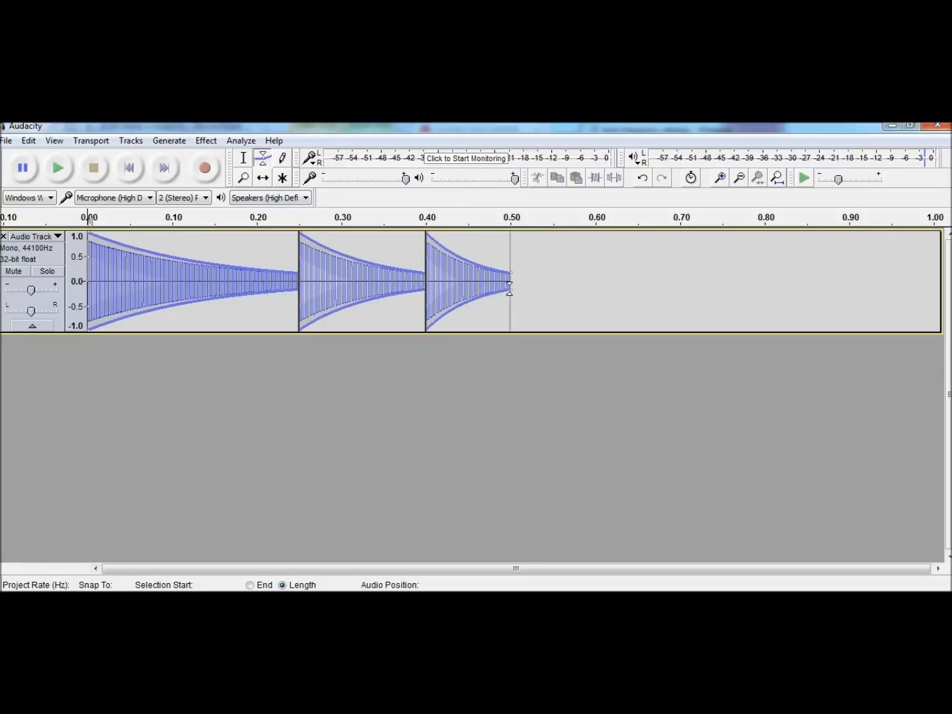
Step: Start a new tone at the end of the third one, at 0.50 s, with its duration set to 0.250 seconds
click(244, 158)
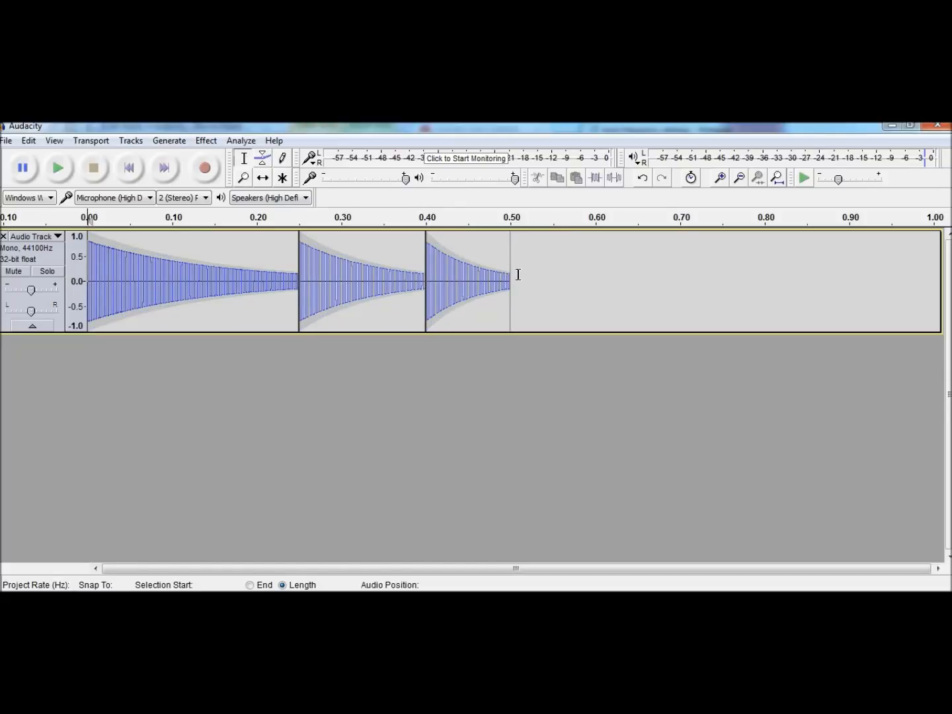
click(509, 277)
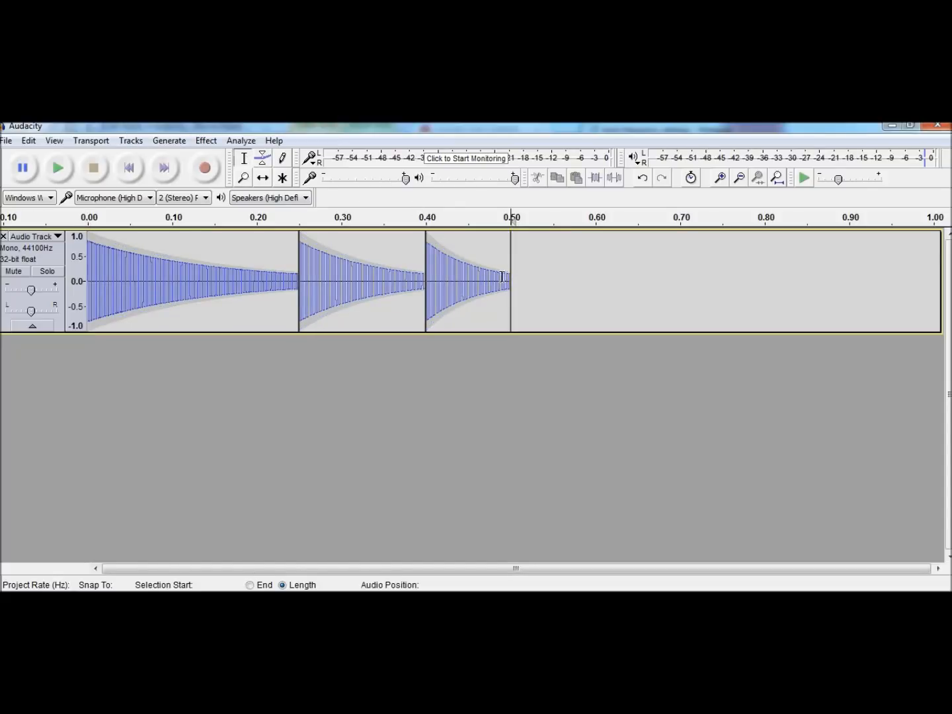
click(170, 140)
click(200, 219)
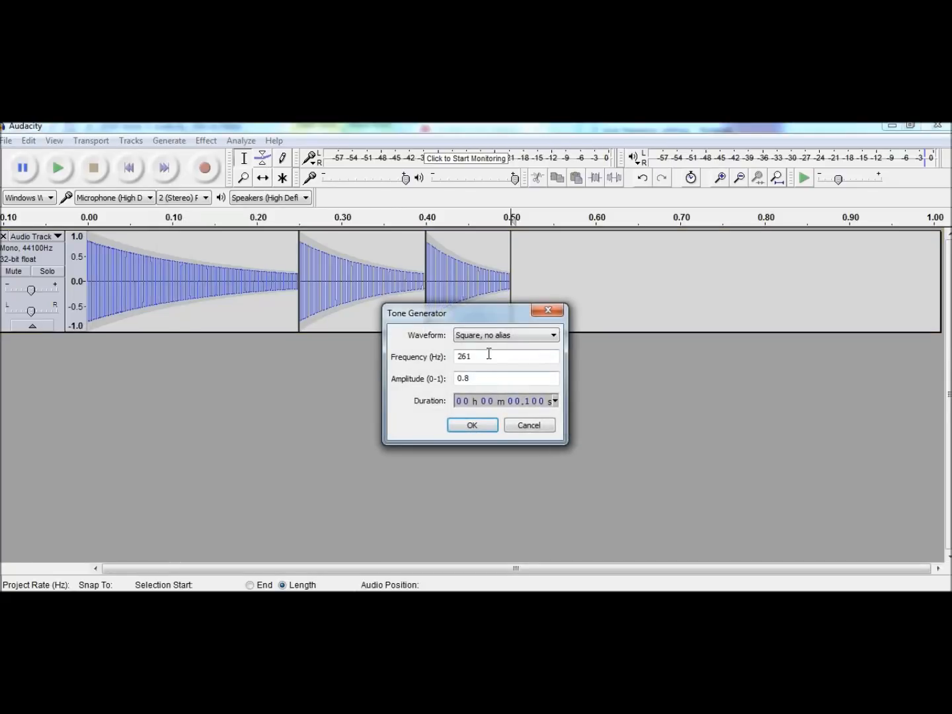
click(529, 405)
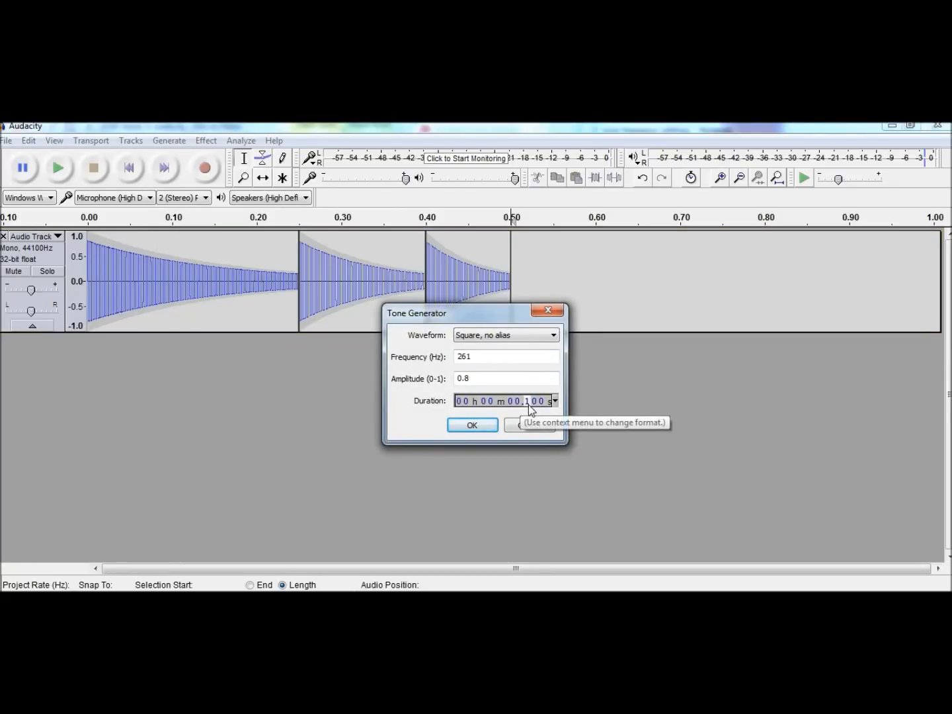
text(25)
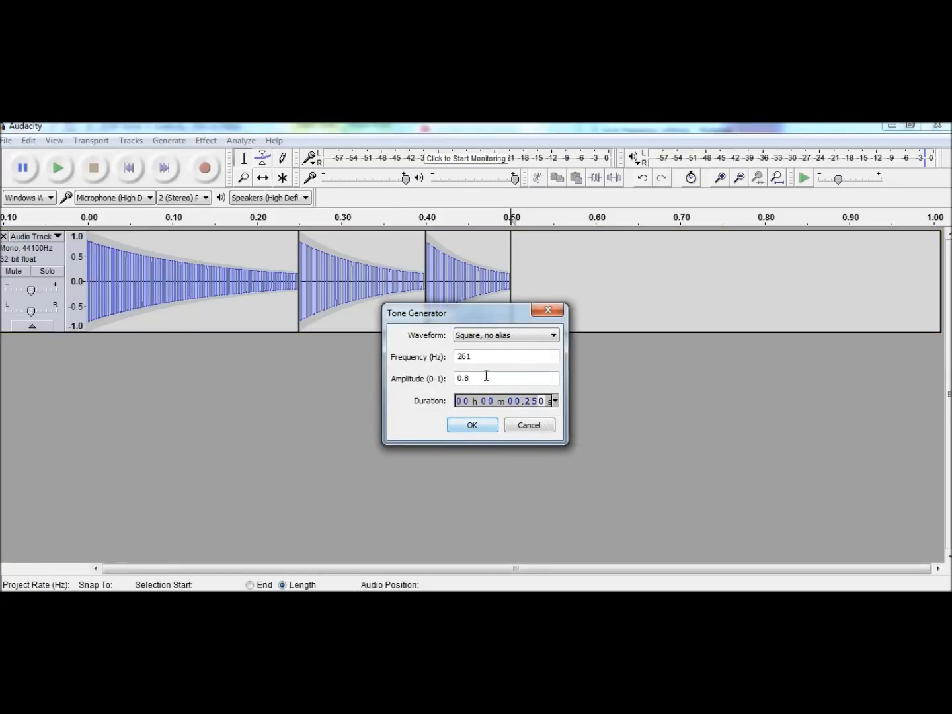
Step: Look up note D in the frequency list, set the new tone's frequency to 294 Hz and generate it
drag(479, 358, 447, 367)
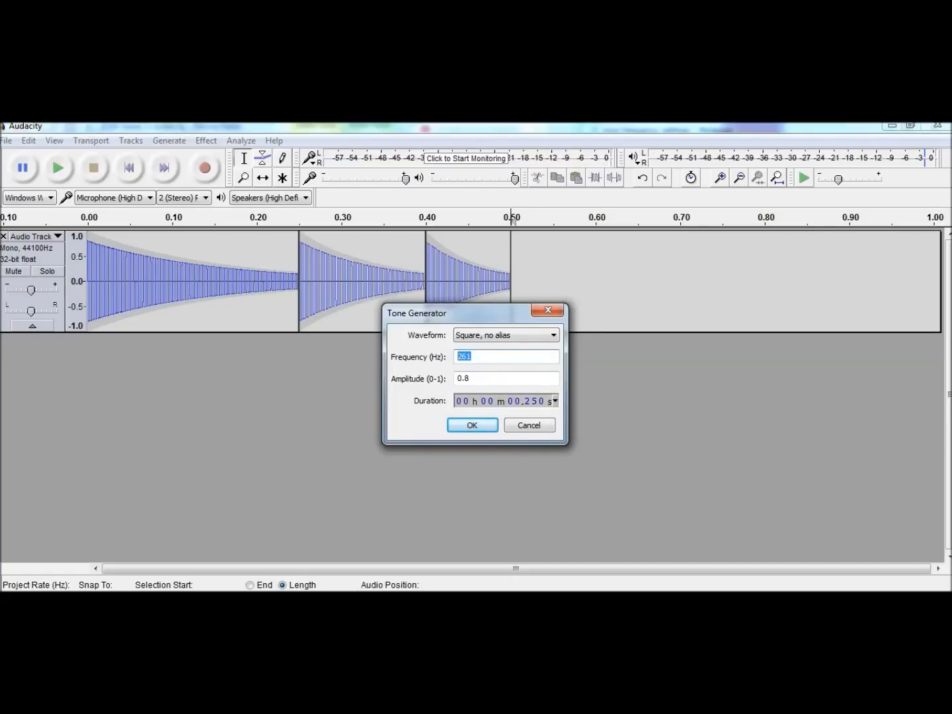
click(362, 598)
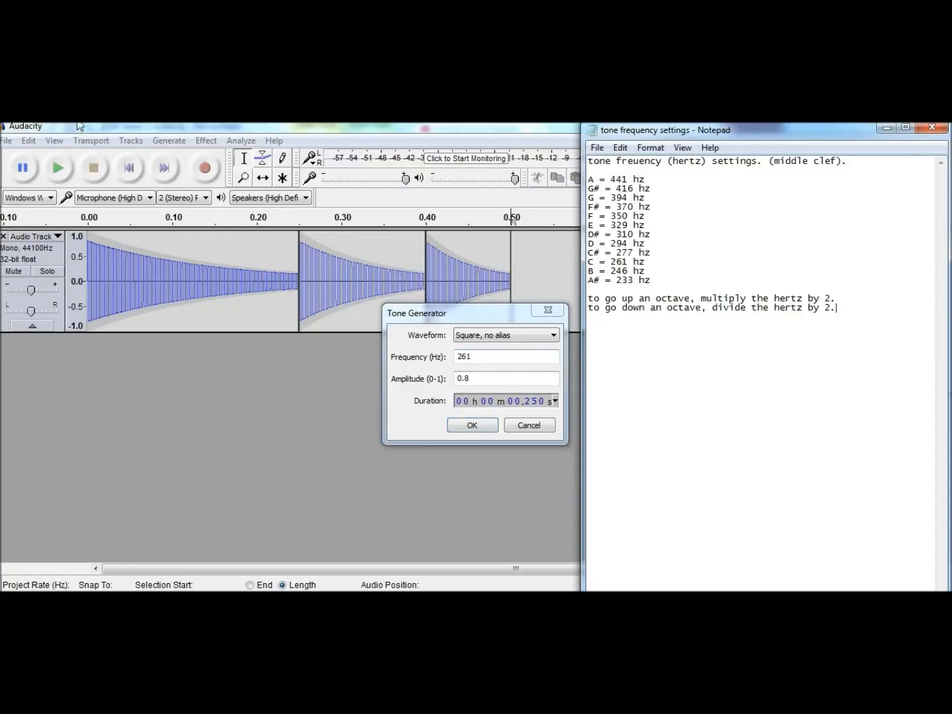
click(489, 355)
drag(489, 355, 411, 361)
text(29)
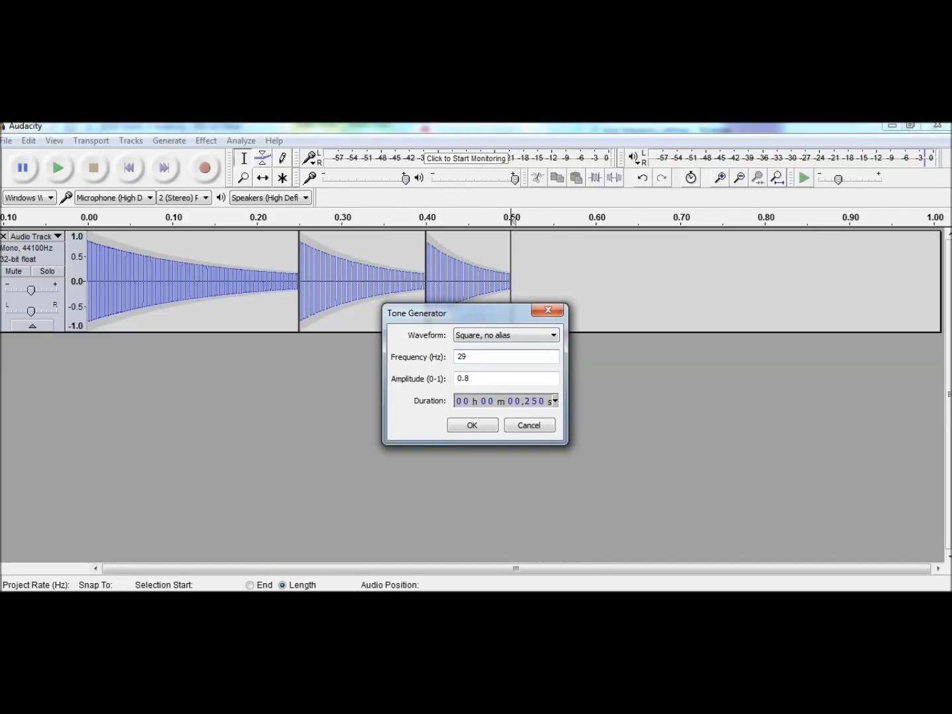
text(4)
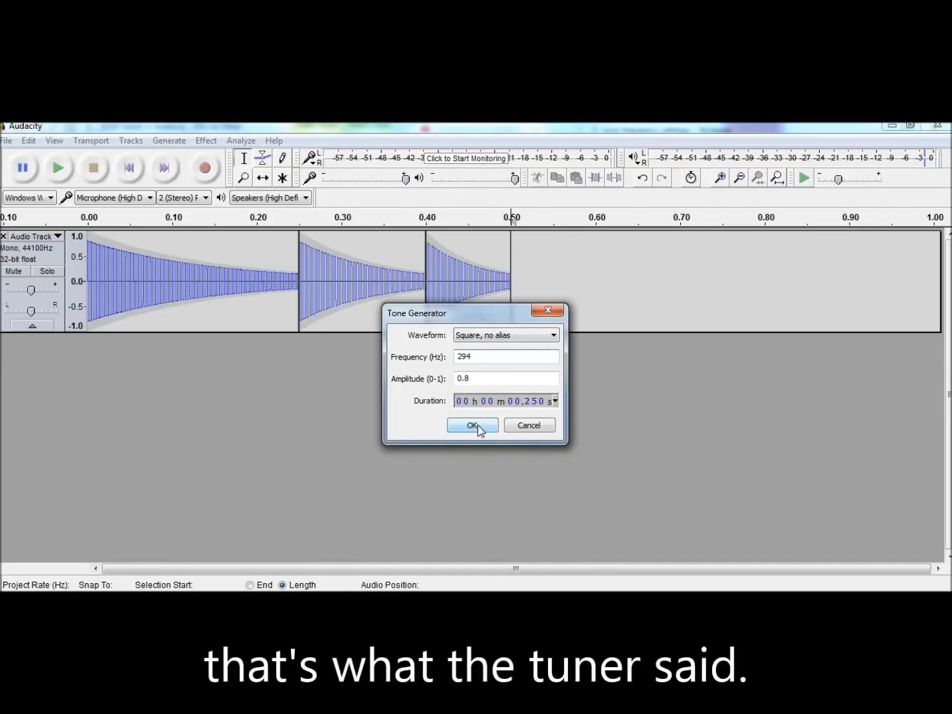
click(478, 427)
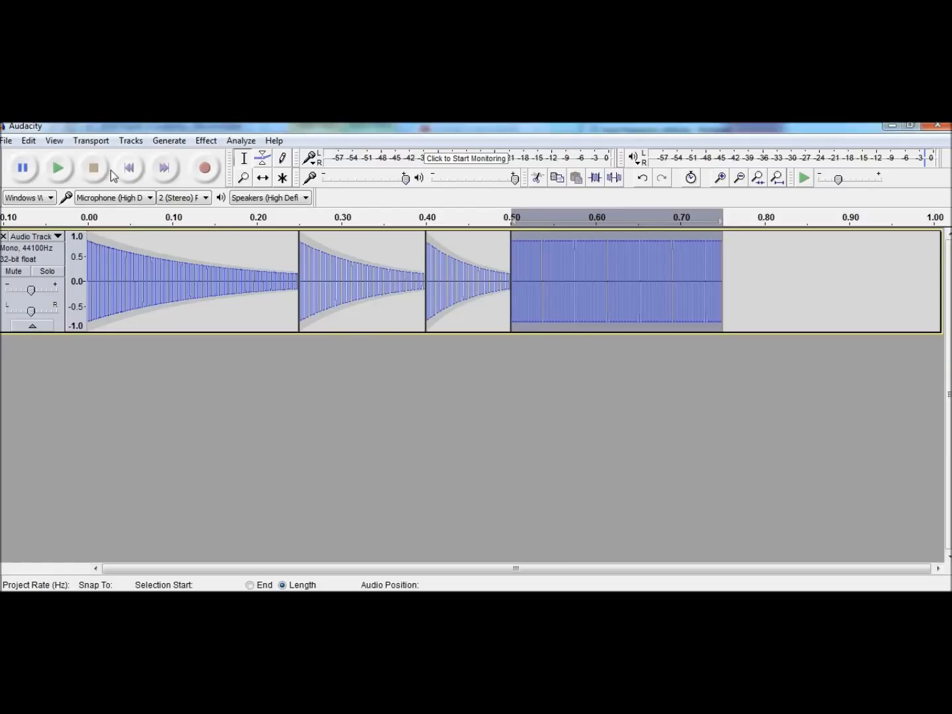
Step: Shape the 294 Hz tone's envelope as a decay from full level at 0.50 s to about 0.2 at 0.75 s
click(263, 158)
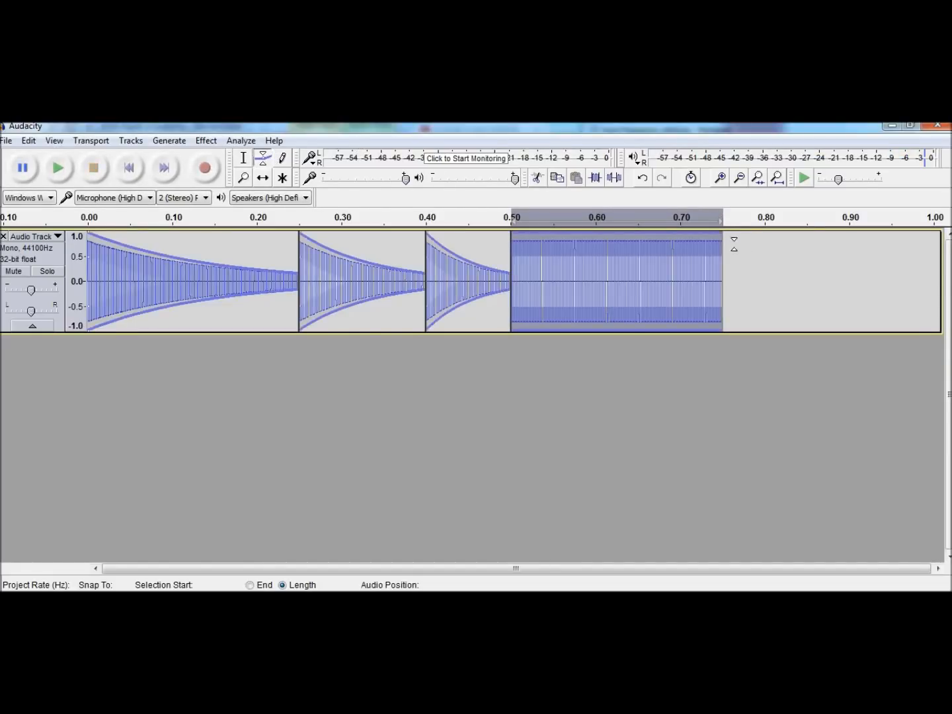
drag(714, 236, 746, 272)
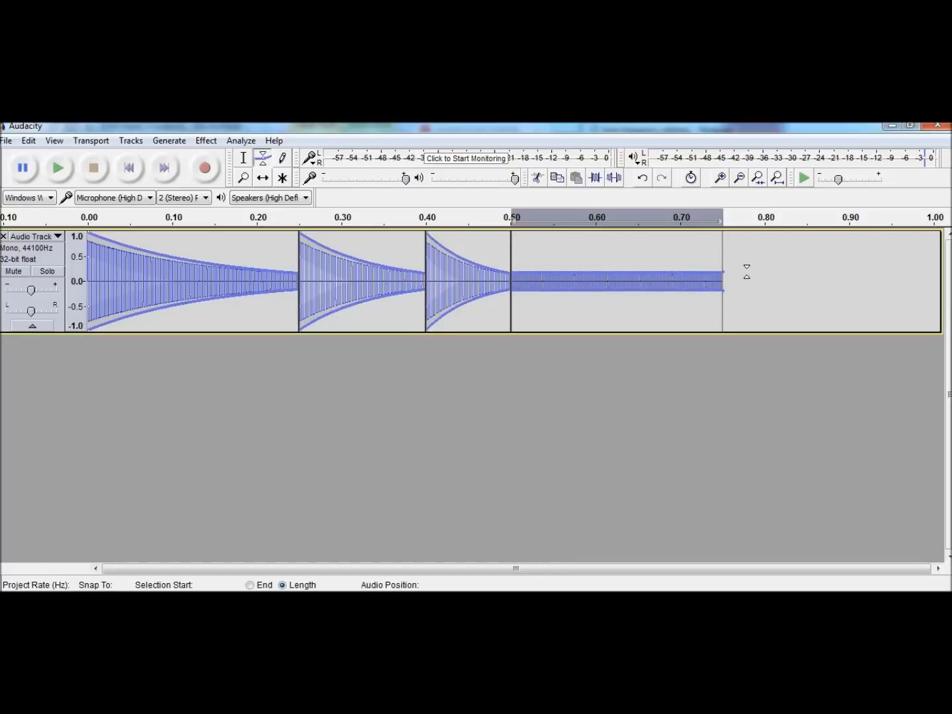
drag(747, 271, 746, 269)
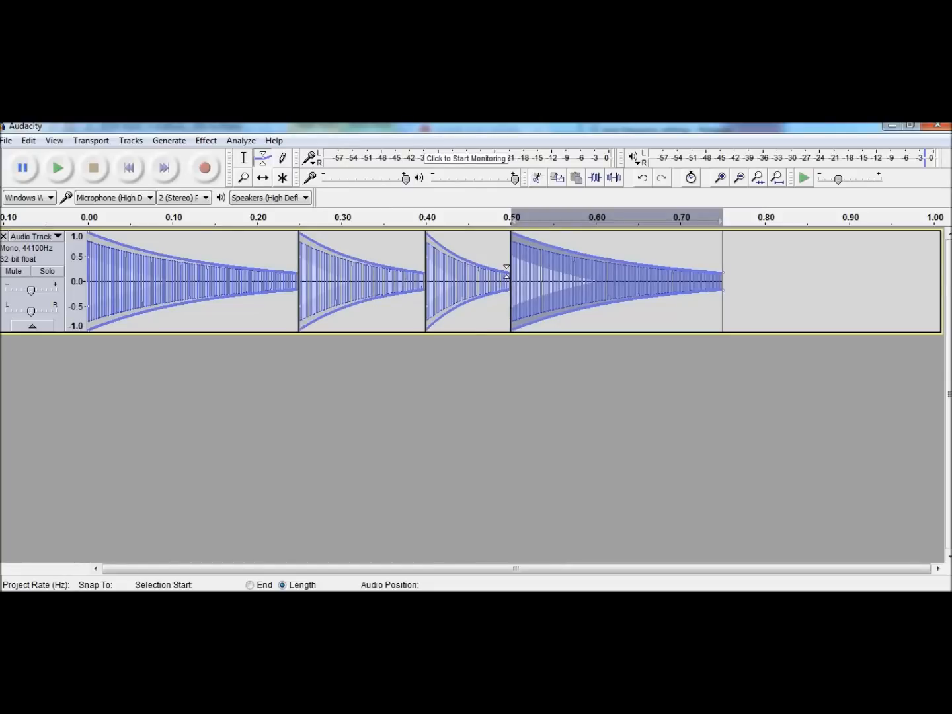
drag(507, 271, 507, 265)
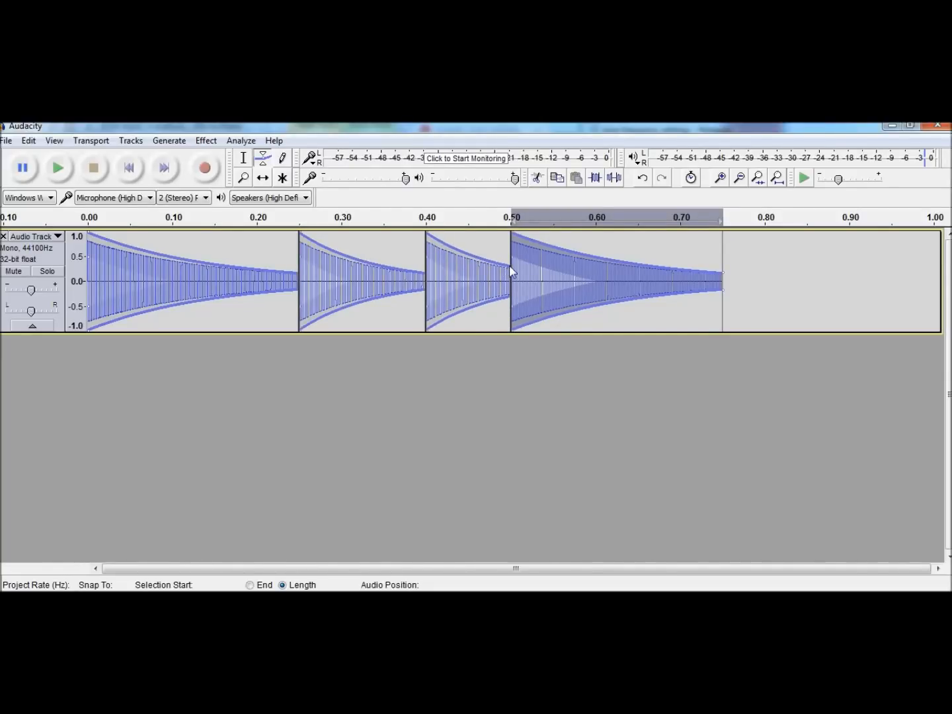
click(243, 158)
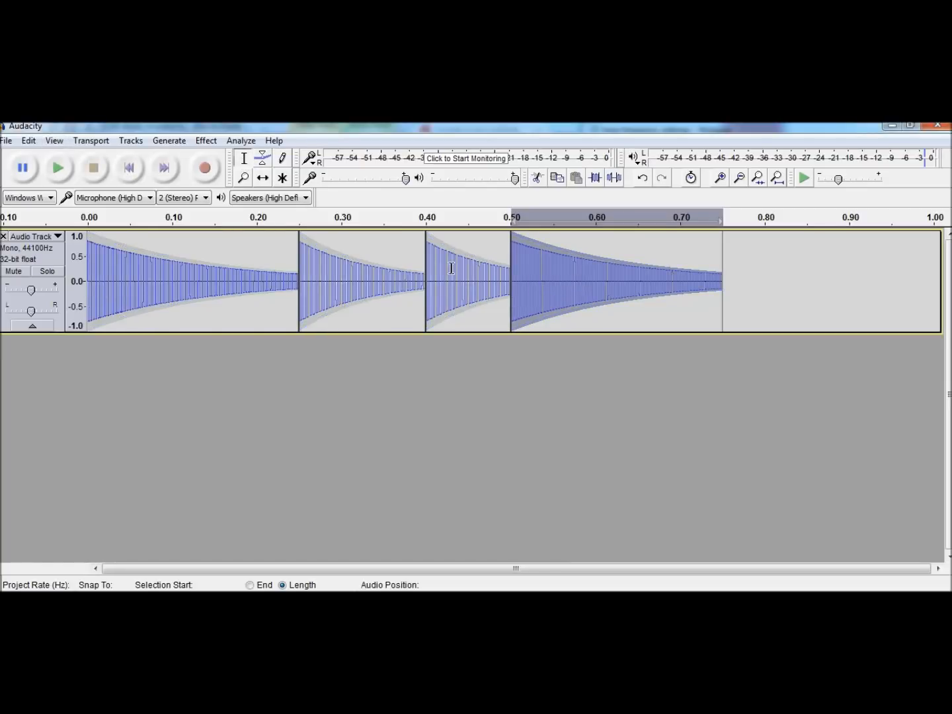
click(264, 160)
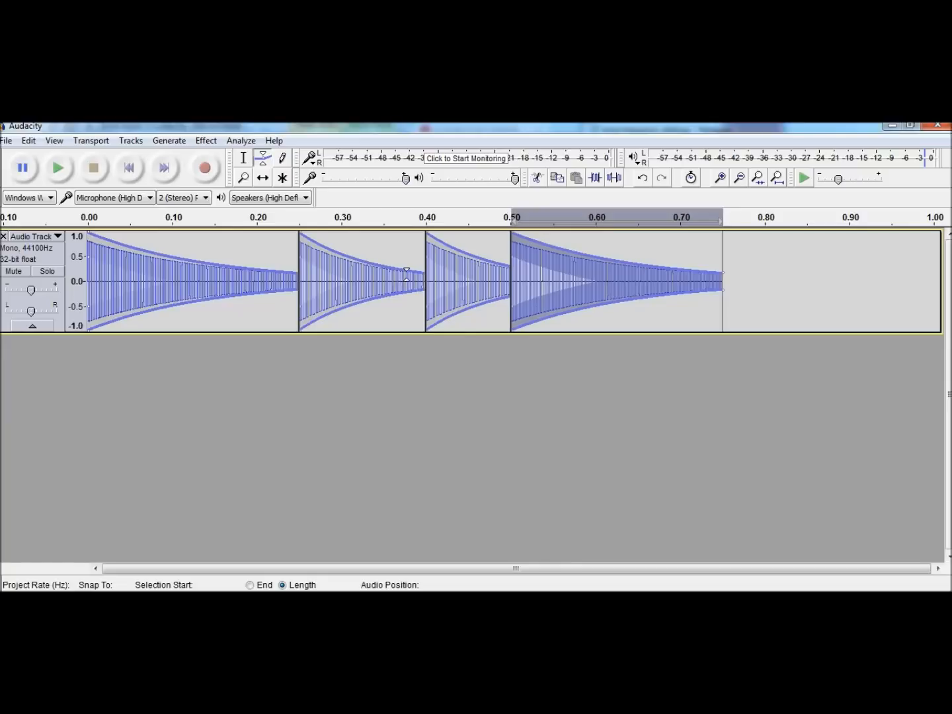
drag(419, 271, 408, 250)
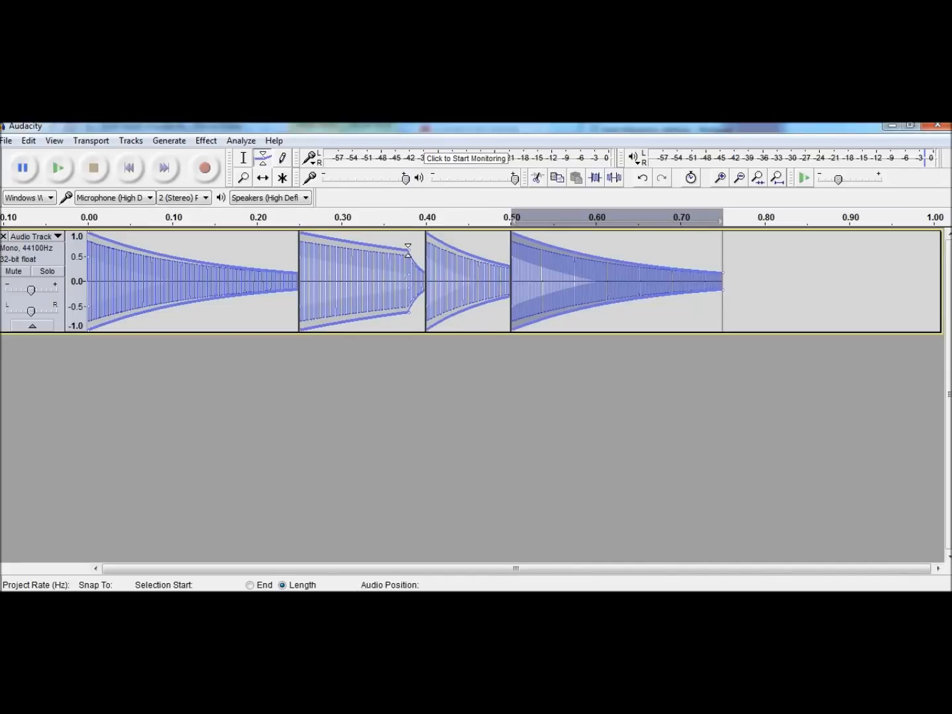
key(ctrl+z)
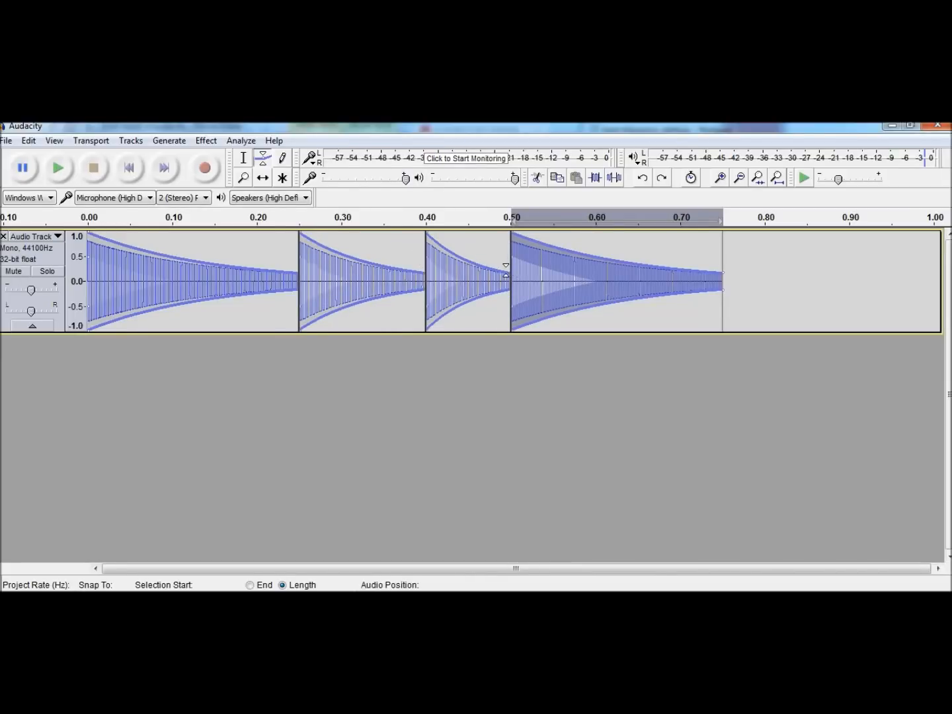
Step: Raise the envelope ends of the third tone at 0.50 s and the second tone at 0.40 s to about 0.3
drag(508, 274, 506, 265)
key(ctrl+z)
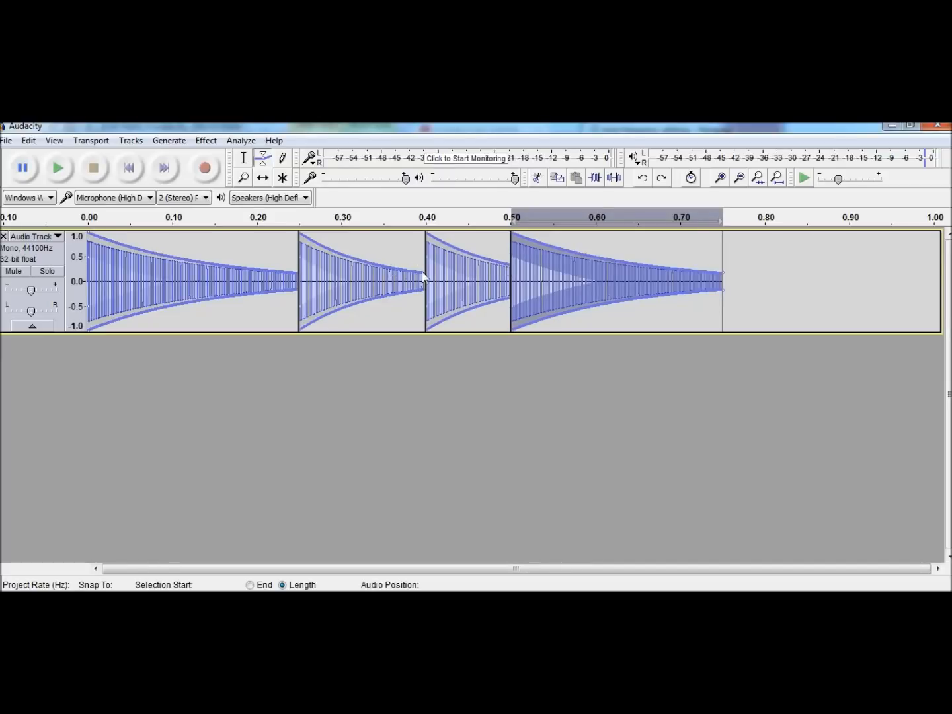
drag(422, 270, 423, 265)
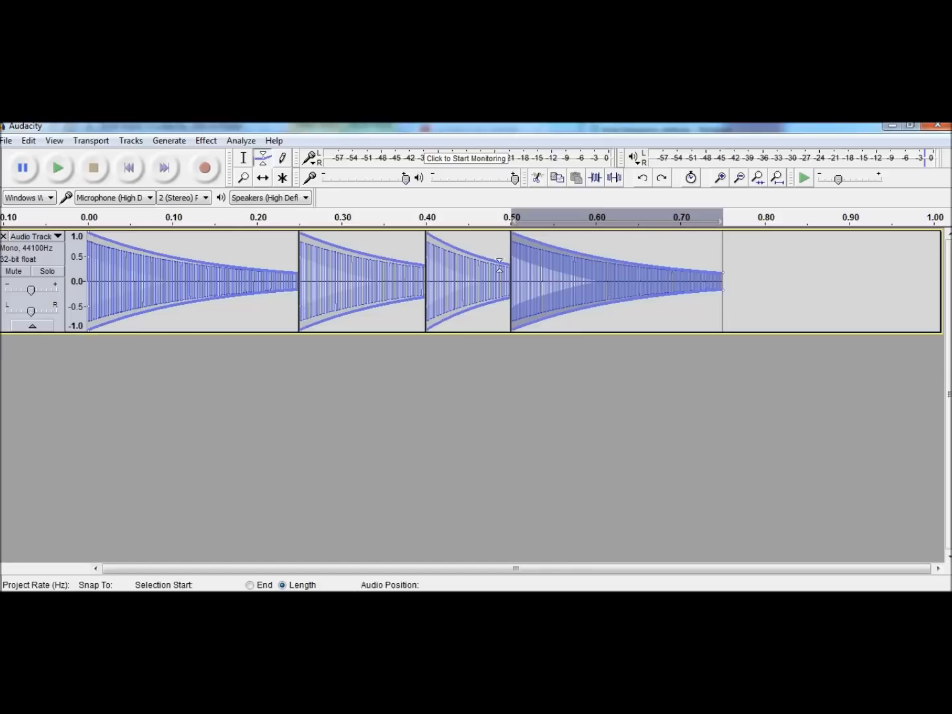
click(719, 178)
click(719, 178)
click(720, 178)
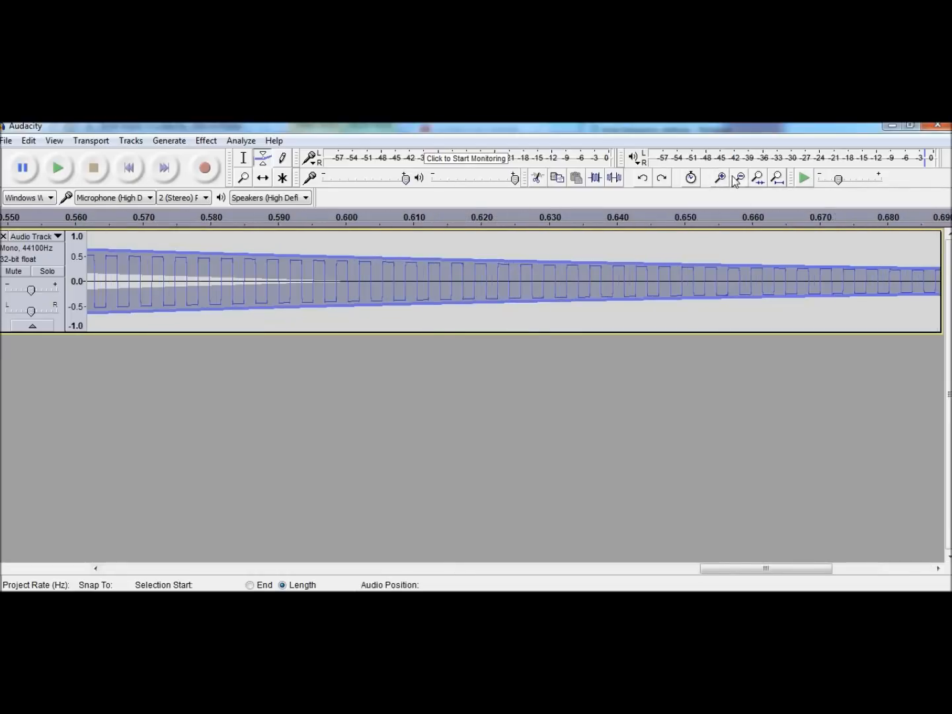
click(739, 178)
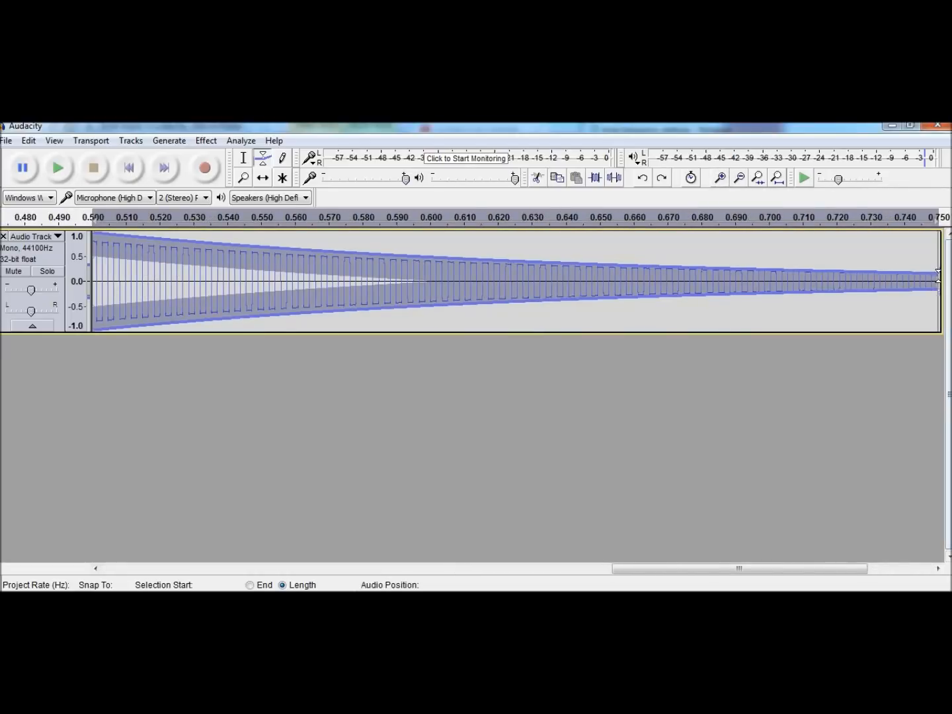
click(247, 158)
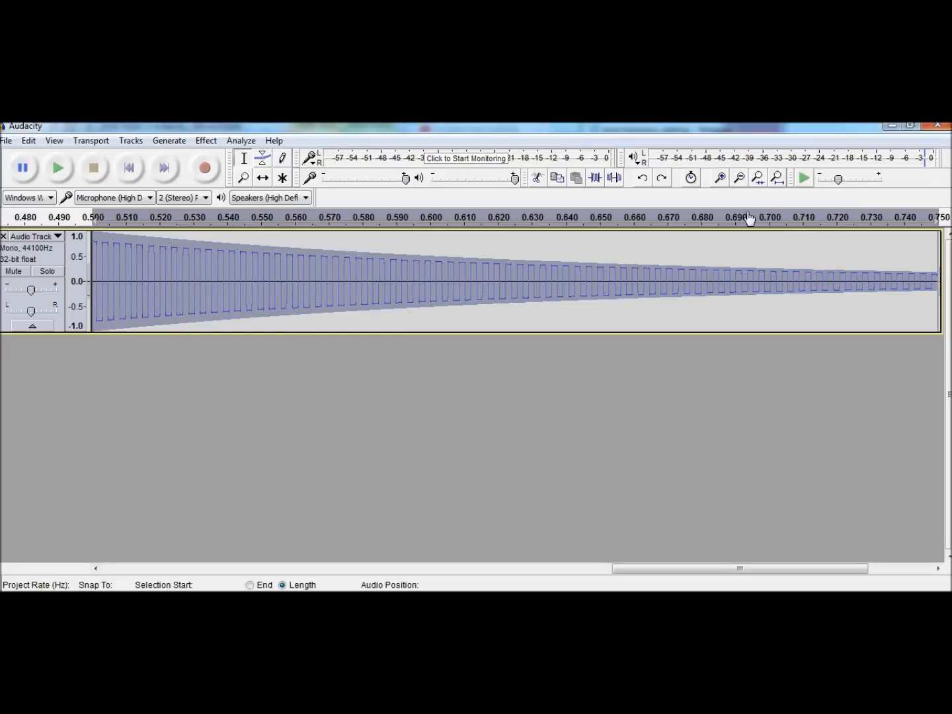
click(738, 179)
click(133, 169)
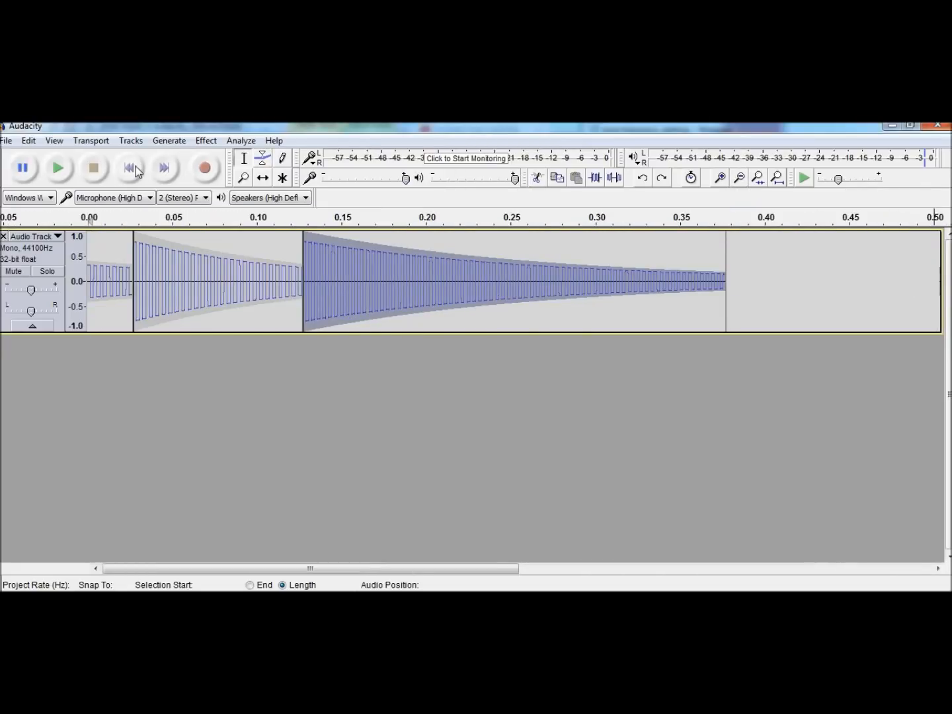
Step: Undo the raising of the envelope ends of the second tone at 0.40 s and the third tone at 0.50 s
click(510, 280)
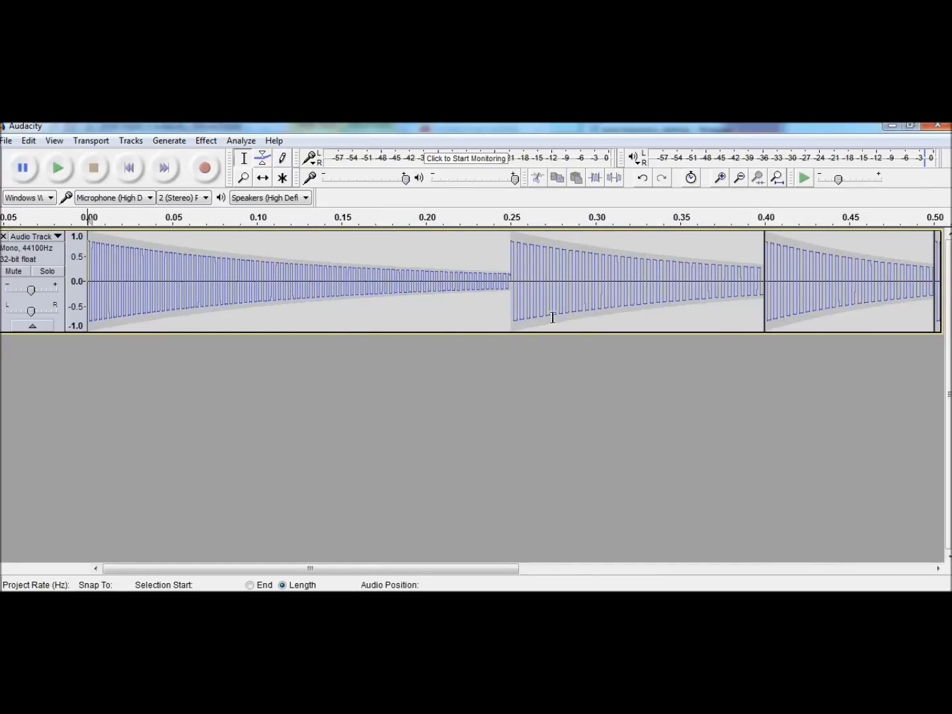
key(ctrl+z)
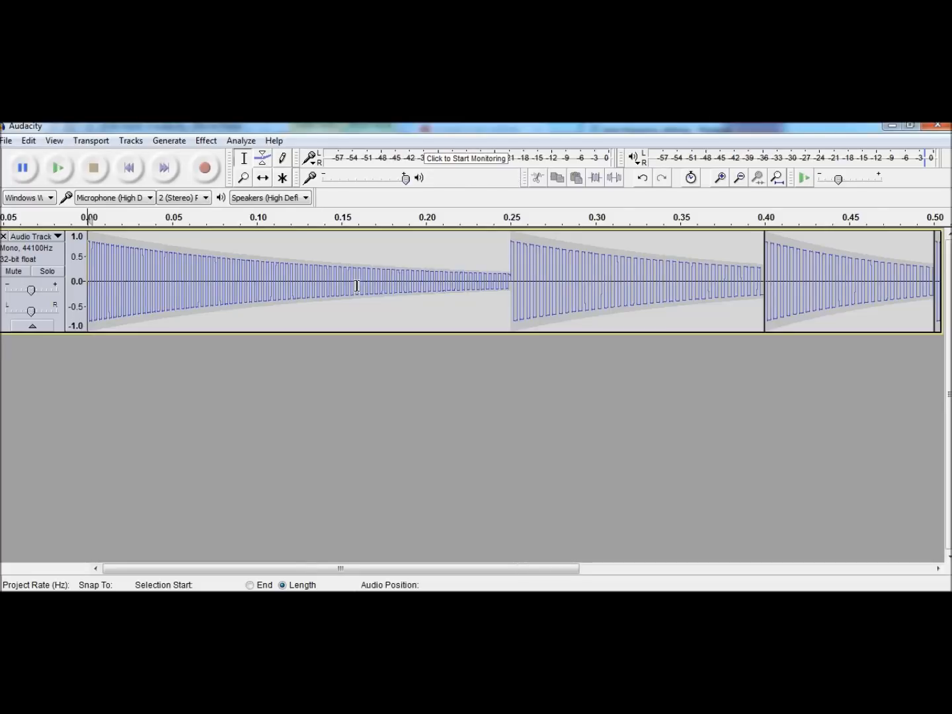
drag(289, 563, 371, 567)
click(601, 295)
click(619, 307)
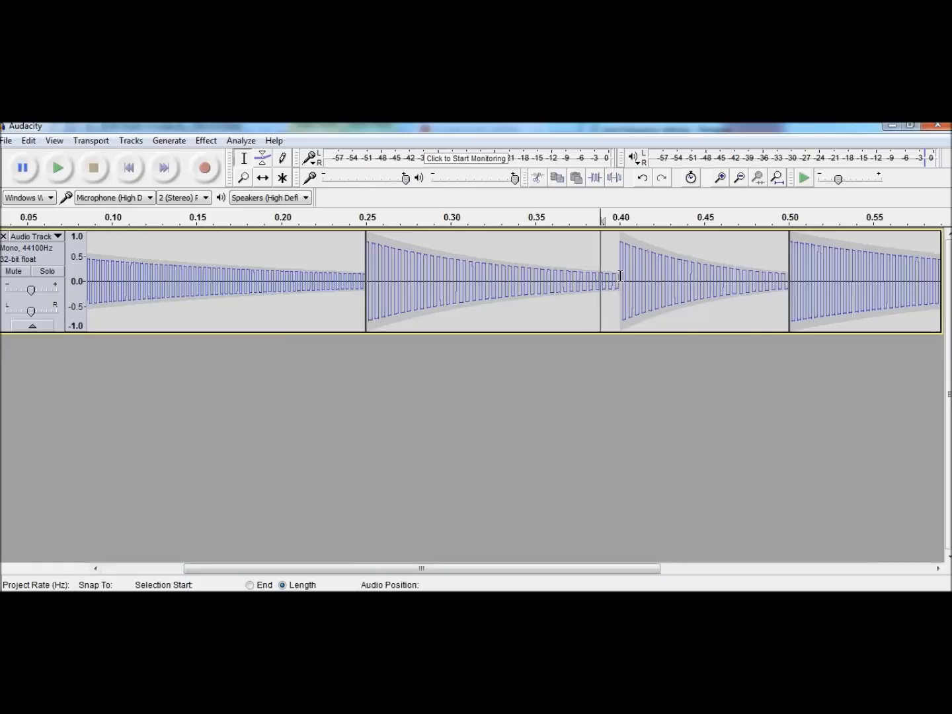
Step: Play the four-tone melody from the start of the track
click(740, 178)
click(739, 178)
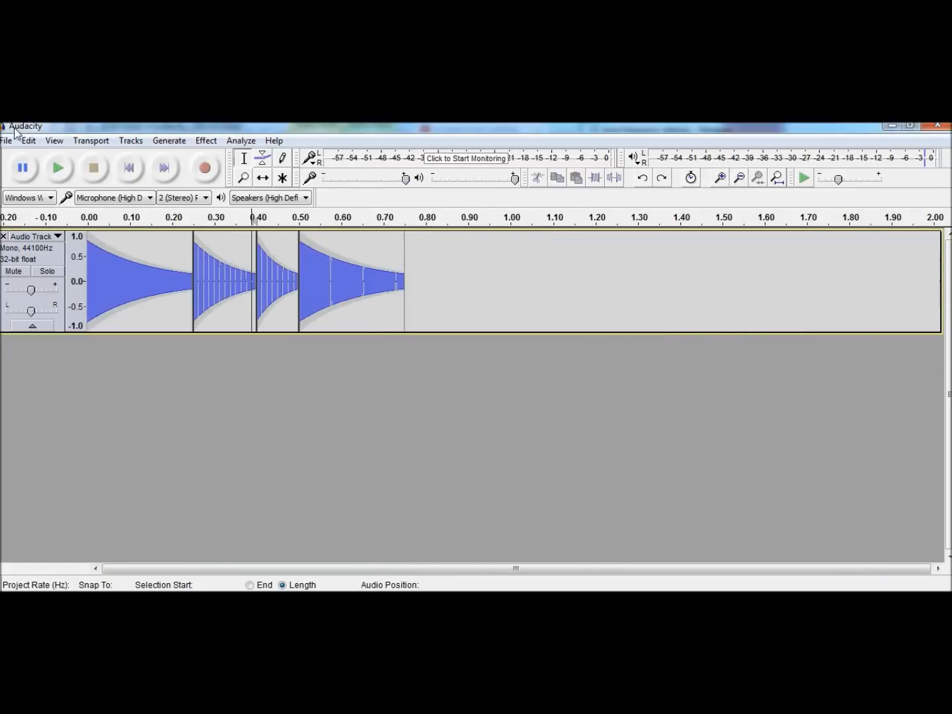
click(129, 168)
click(58, 168)
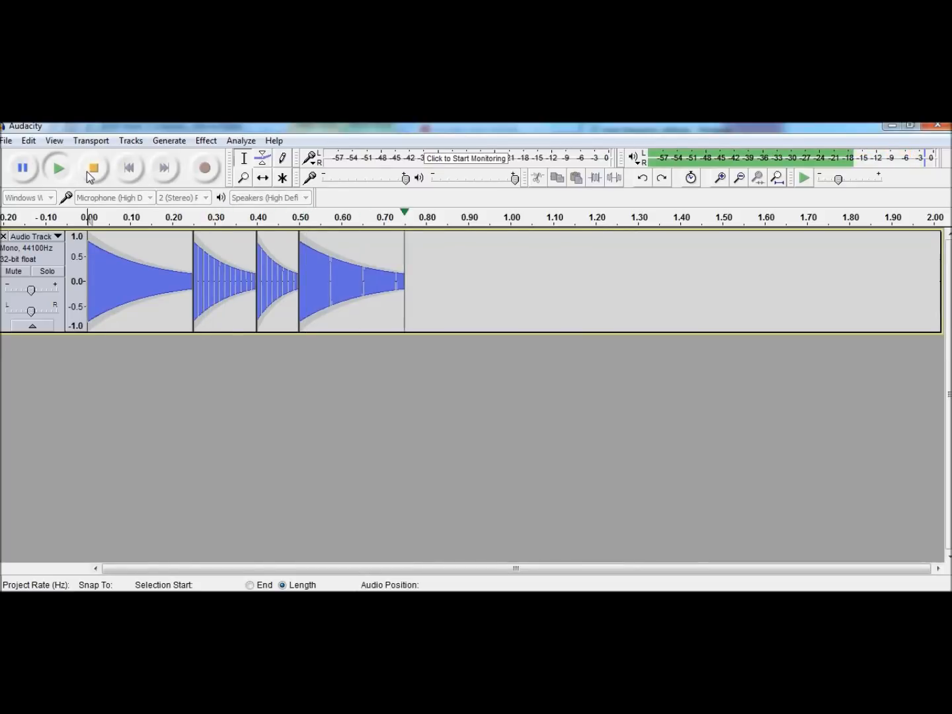
Step: Look up note C in the frequency list and generate a 261 Hz tone at the end of the fourth one, at 0.75 s
click(402, 272)
click(170, 140)
click(192, 217)
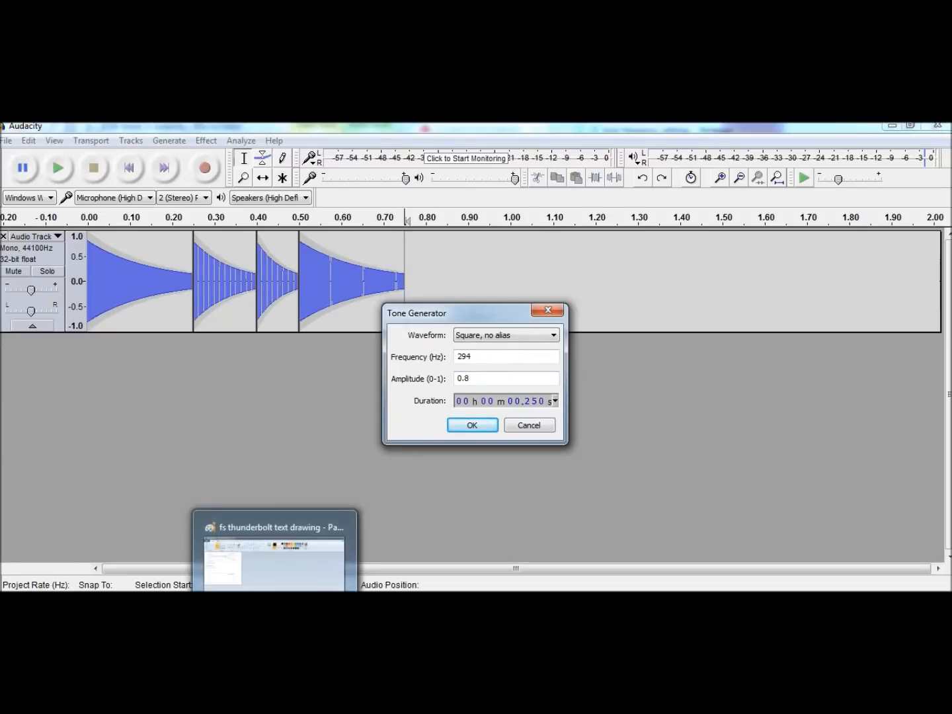
click(266, 646)
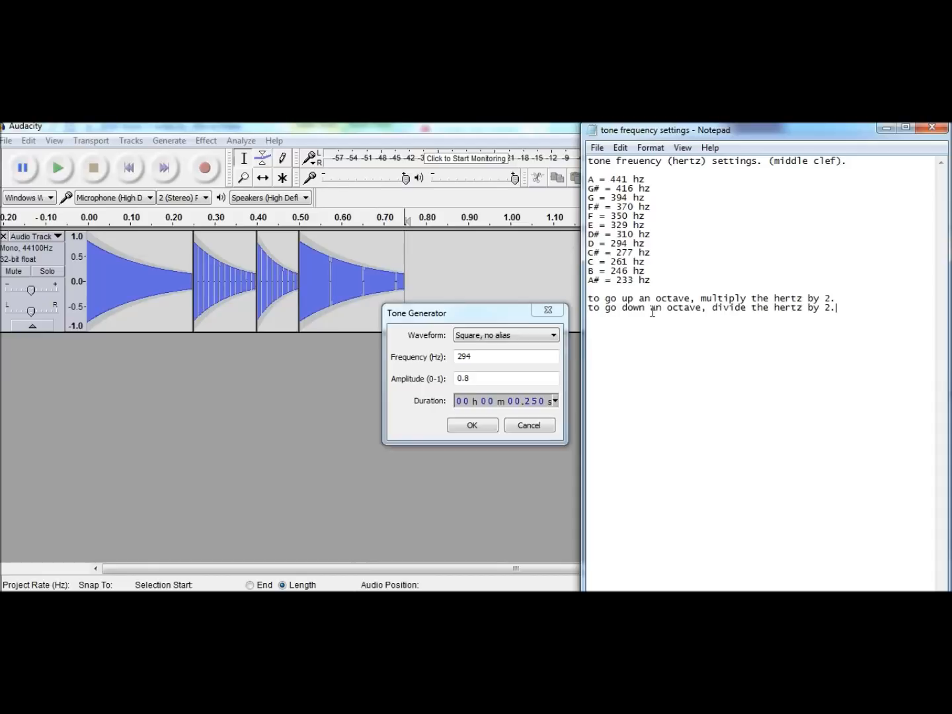
click(375, 374)
text(261)
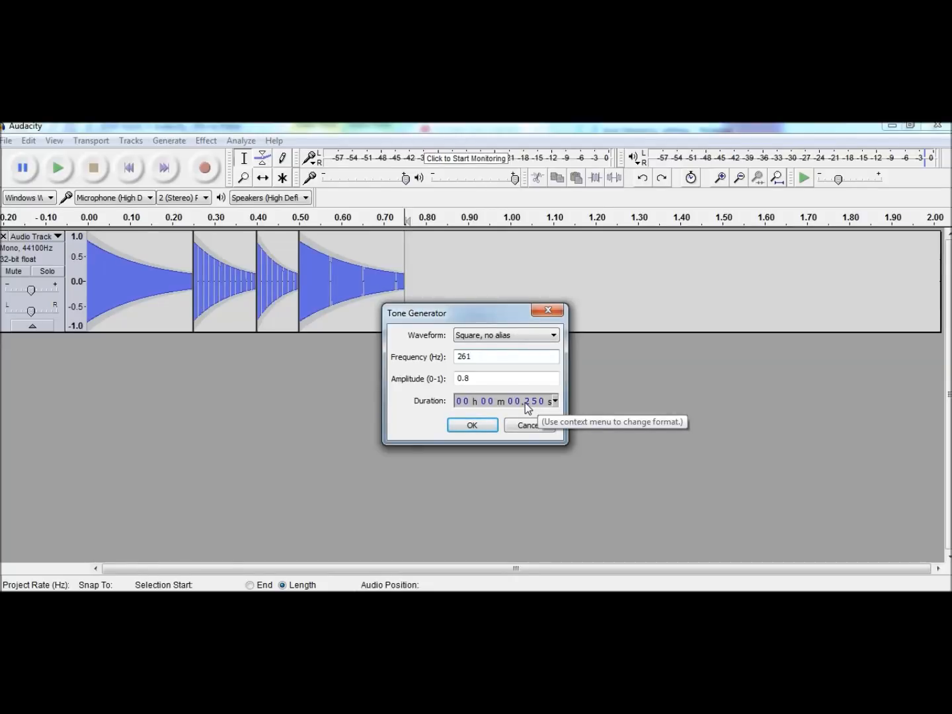
click(460, 430)
Step: Shape the 261 Hz tone's envelope as a decay from full level at 0.75 s to about 0.2 at 1.00 s
click(263, 158)
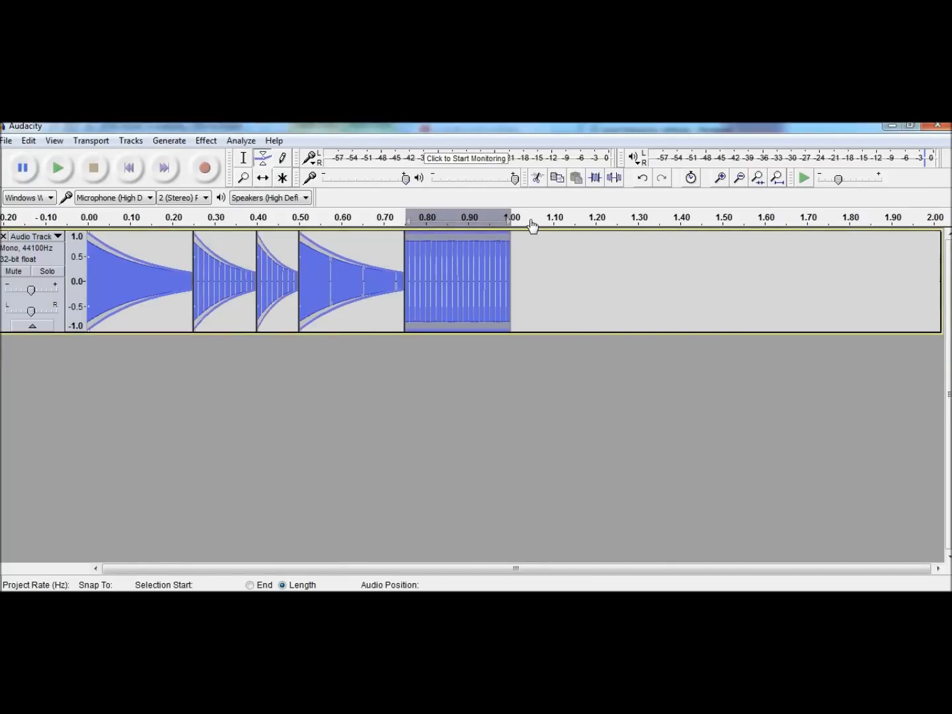
drag(509, 236, 538, 273)
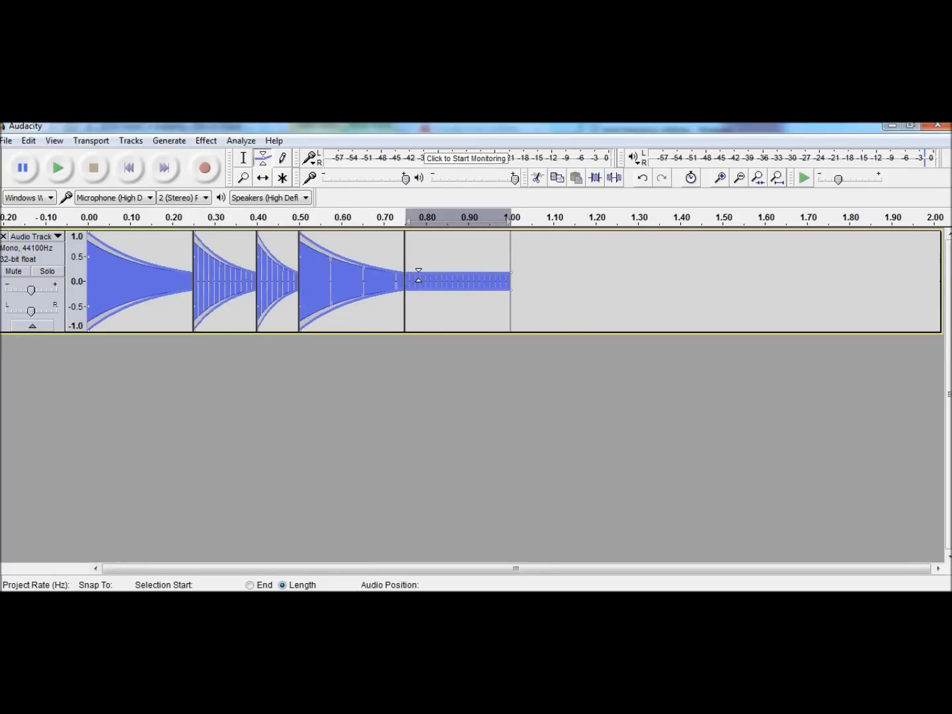
drag(414, 271, 403, 230)
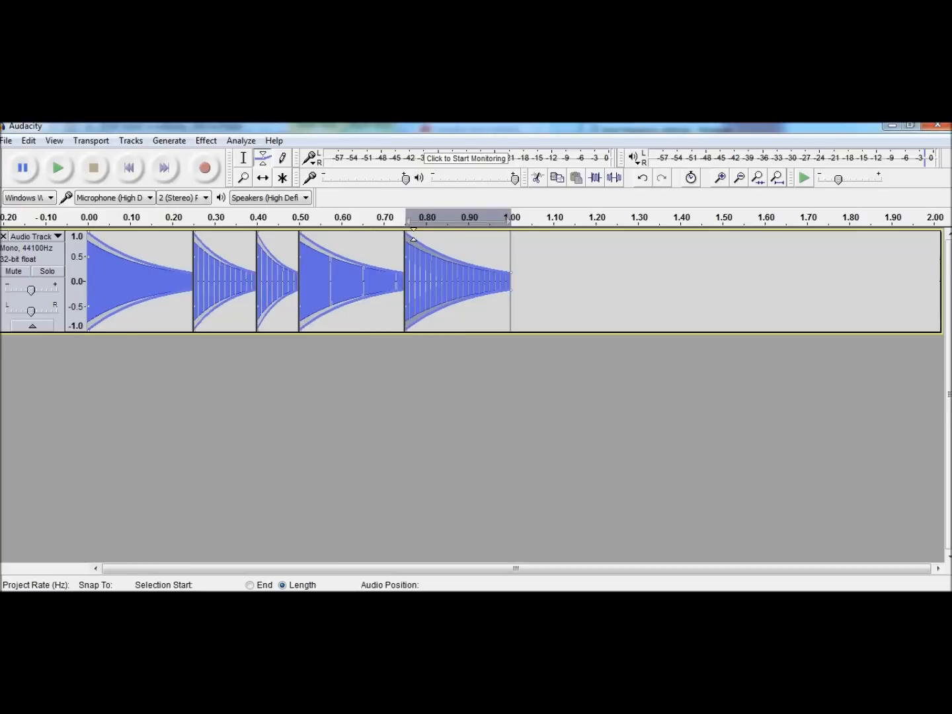
Step: Play the melody from the start to hear it with the fifth tone
click(129, 168)
click(245, 158)
click(58, 169)
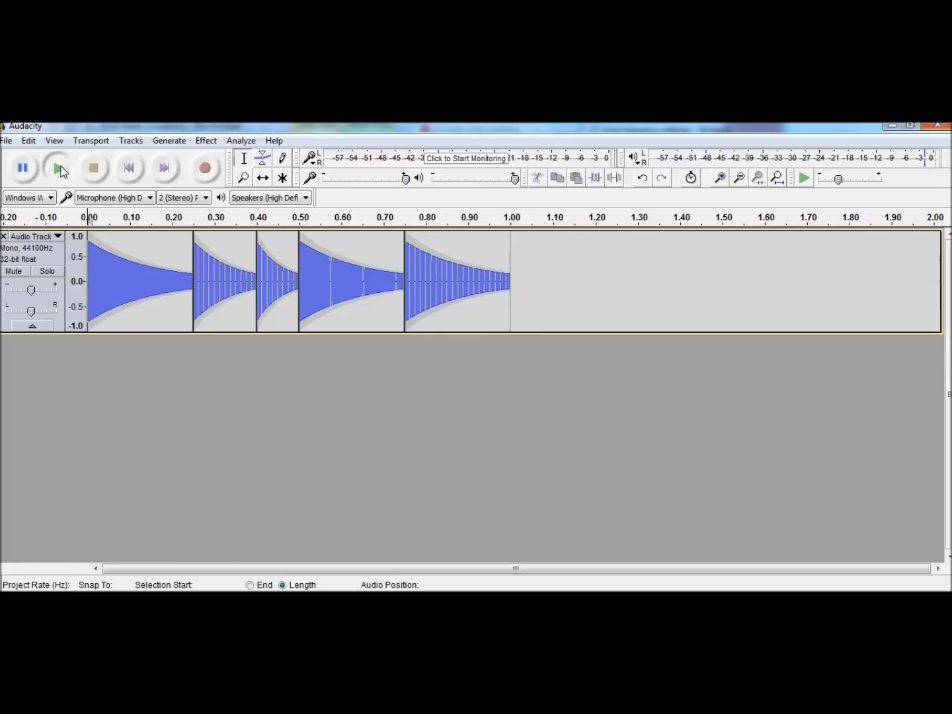
Step: Generate 0.250 seconds of silence at the end of the fifth tone, at 1.00 s
click(510, 262)
click(170, 140)
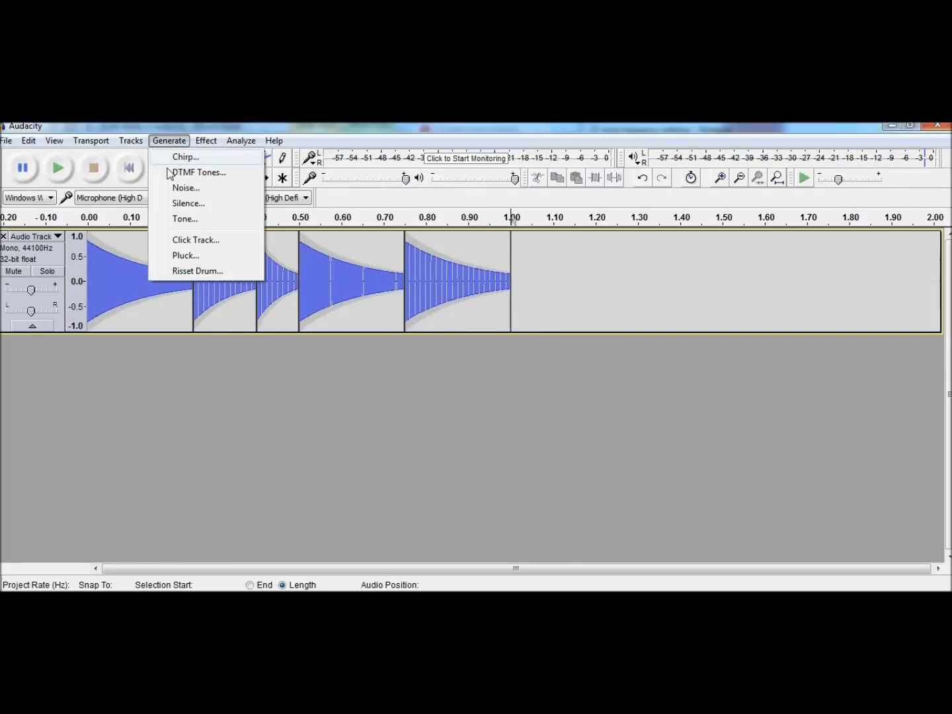
click(186, 201)
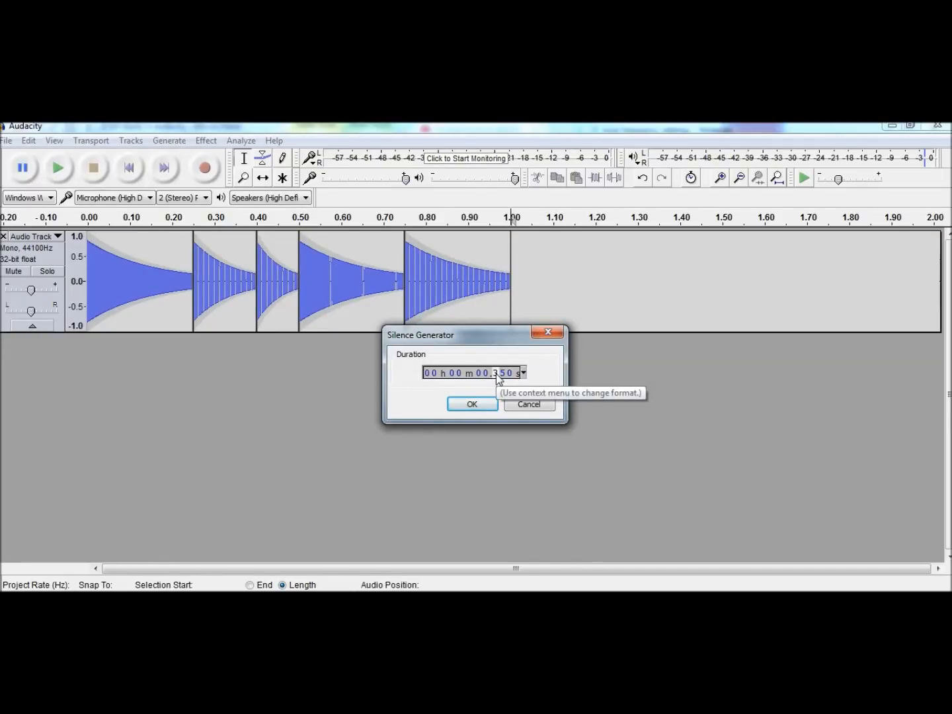
text(25)
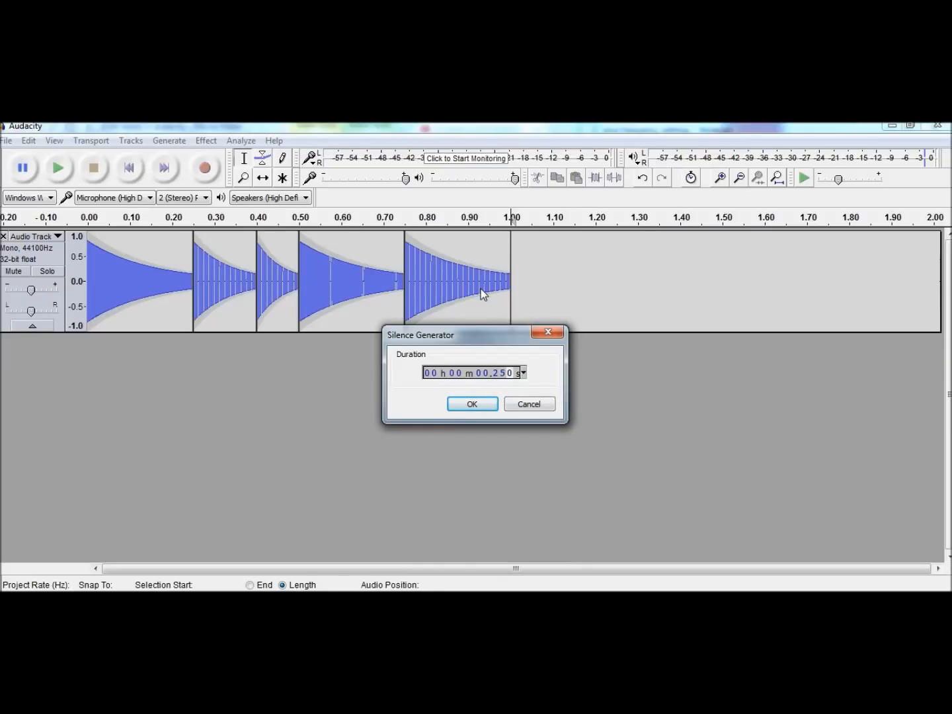
click(490, 409)
Step: Look up note E in the frequency list and generate a 329 Hz tone at the end of the silence, at 1.25 s
click(664, 248)
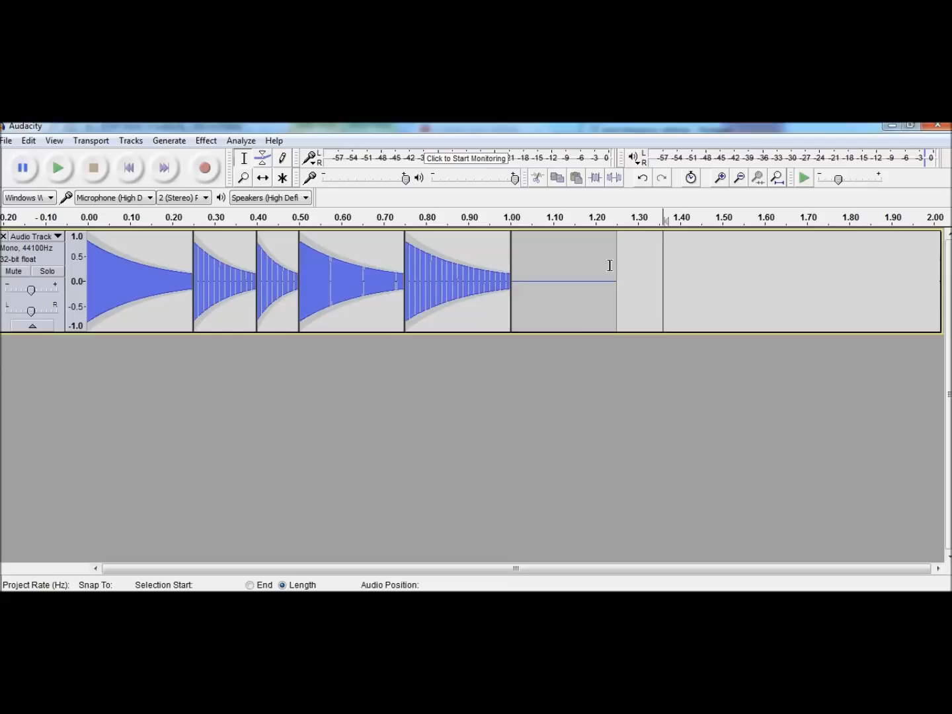
click(618, 266)
click(166, 140)
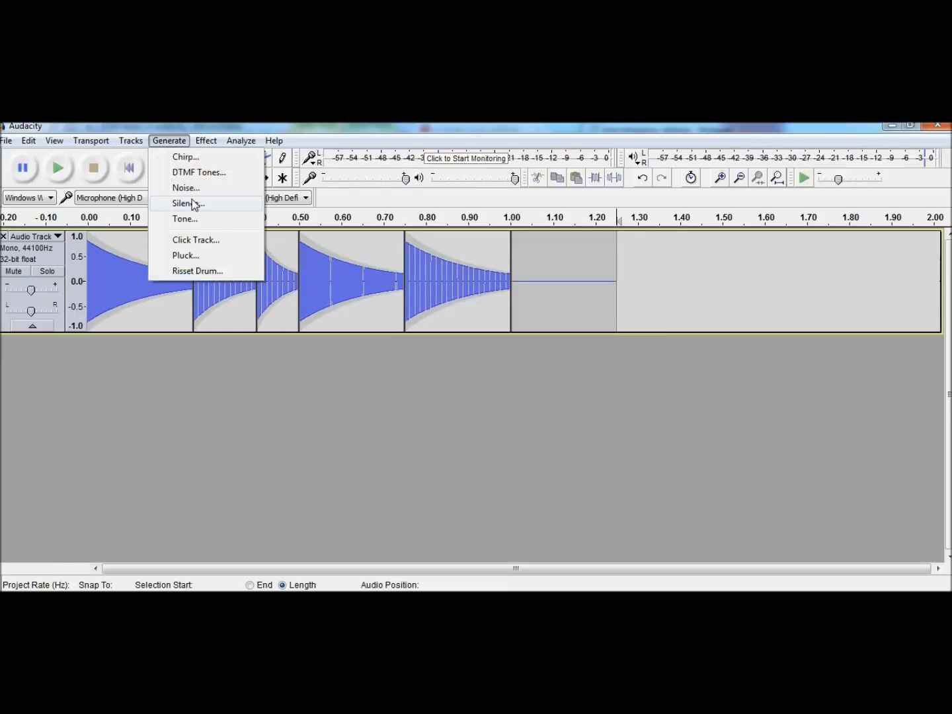
click(193, 214)
key(alt+Tab)
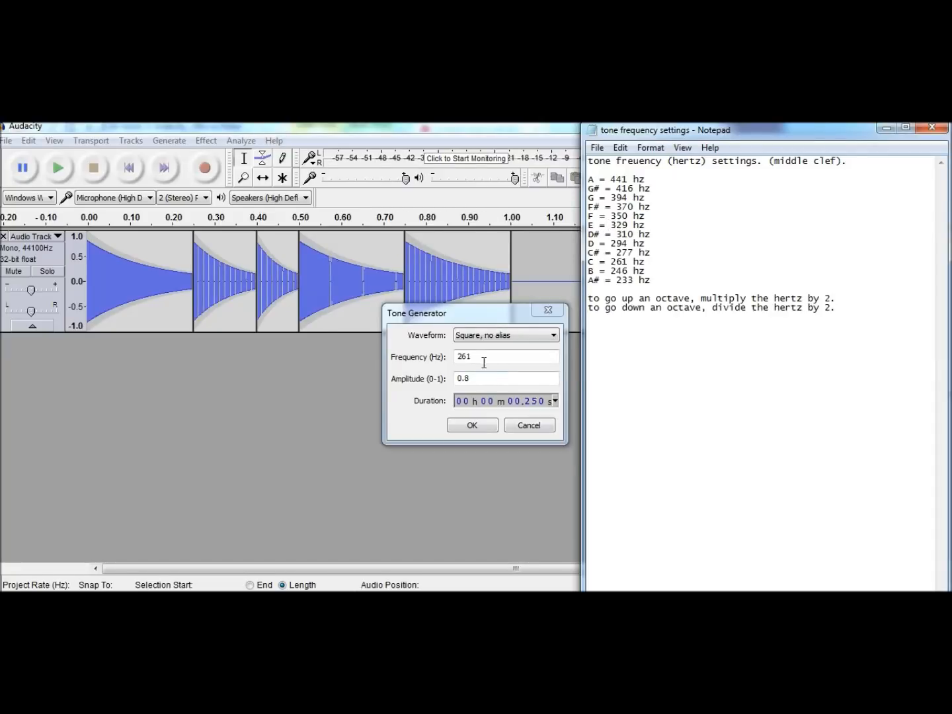
click(423, 366)
text(329)
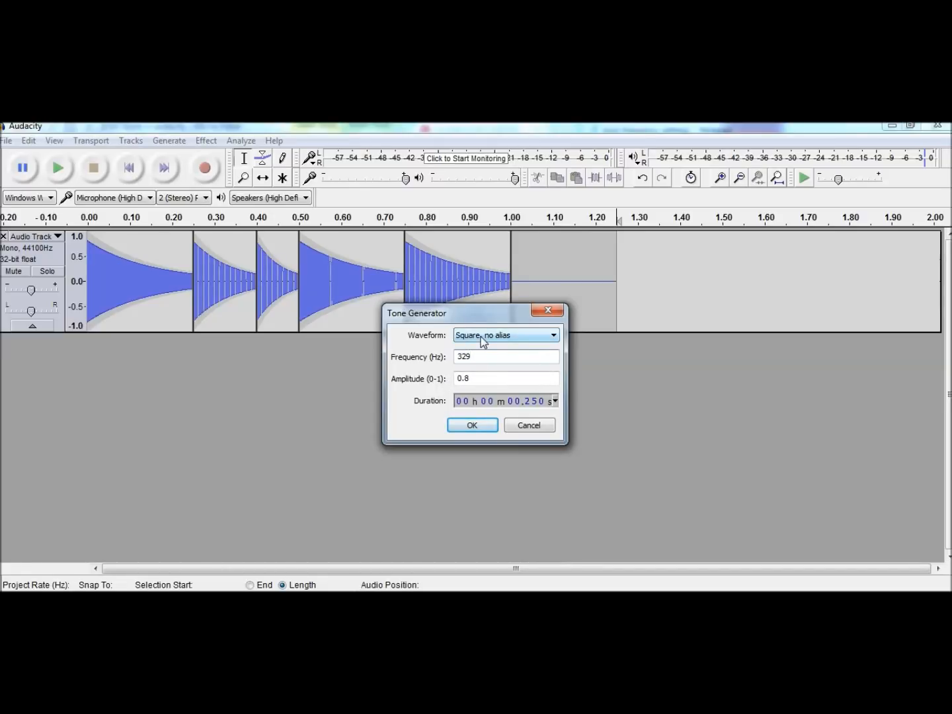
click(472, 423)
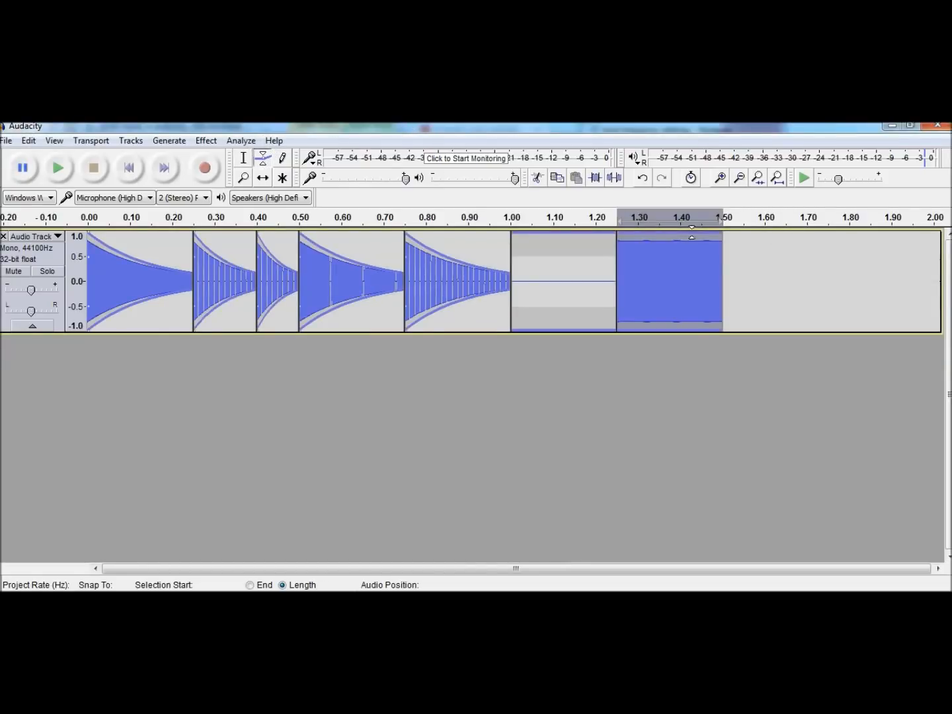
Step: Shape the 329 Hz tone's envelope to decay from full level at 1.25 s to about 0.2 at 1.50 s, and play the melody from the start
drag(705, 234, 752, 270)
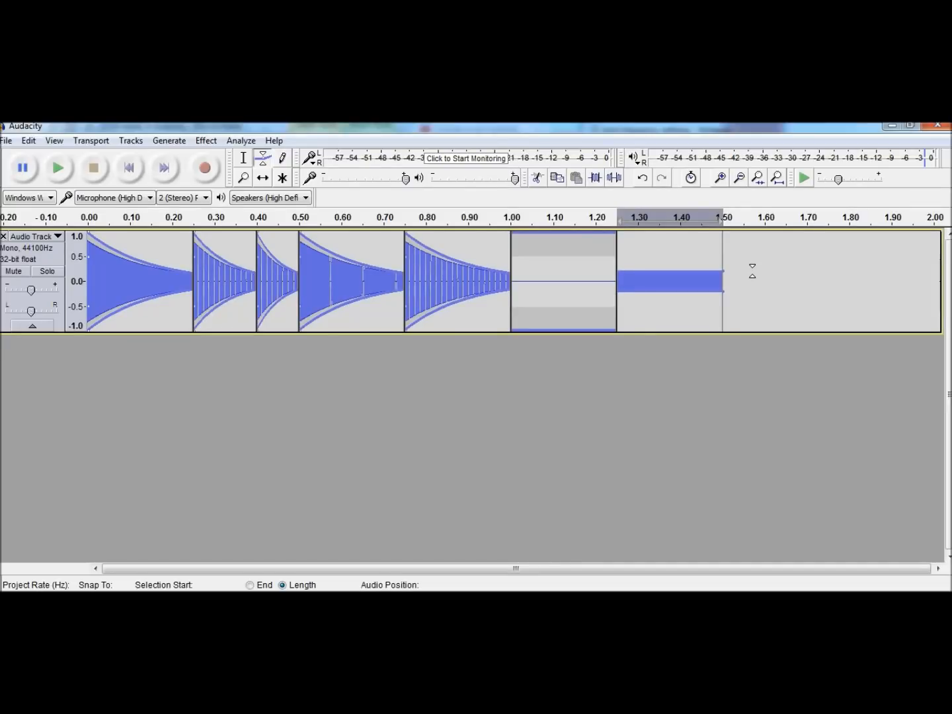
drag(636, 272, 608, 225)
click(129, 169)
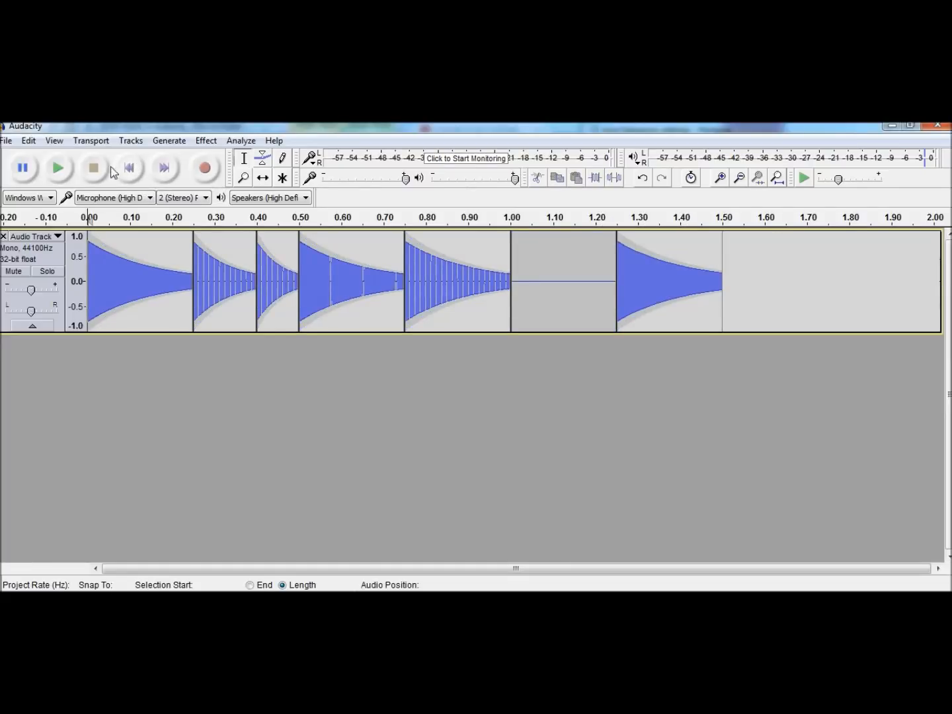
click(65, 169)
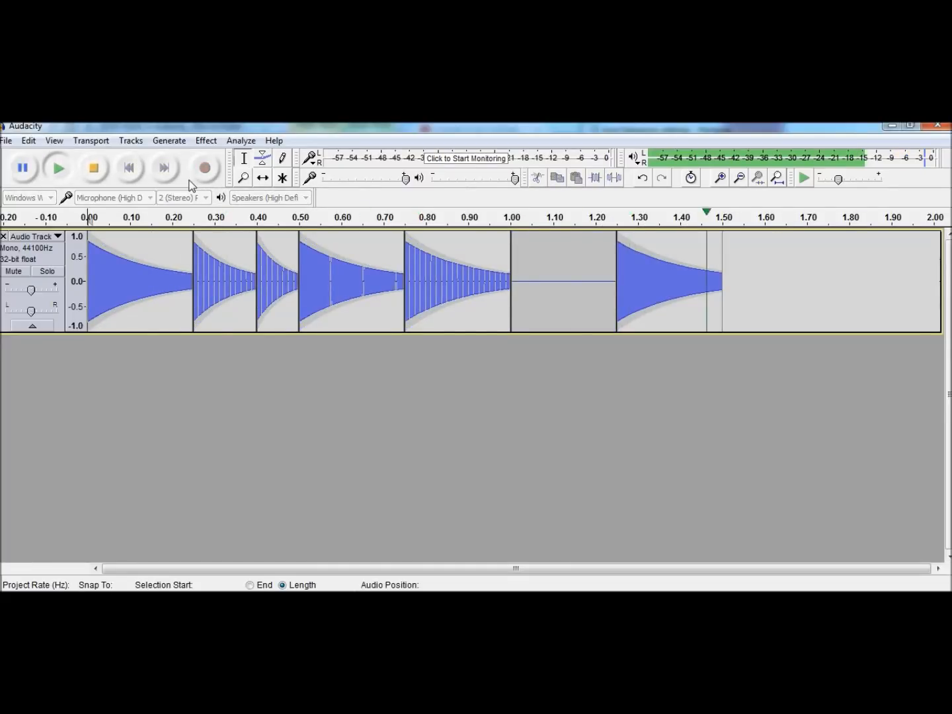
Step: Copy the first tone of the track and paste it at the end of the melody, at 1.50 s
drag(147, 275, 77, 286)
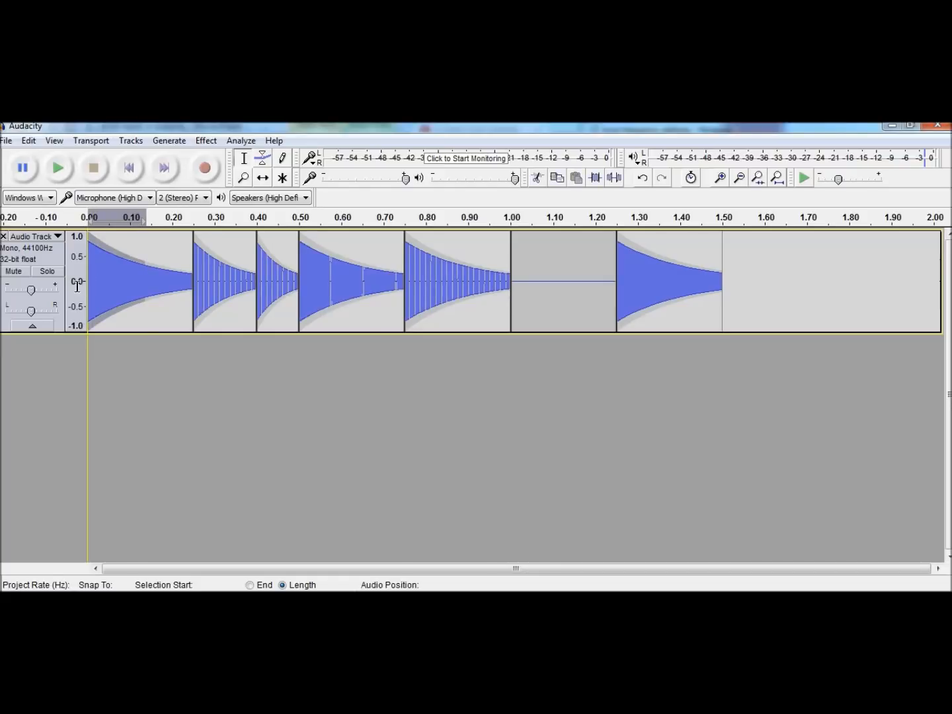
double_click(132, 289)
click(722, 282)
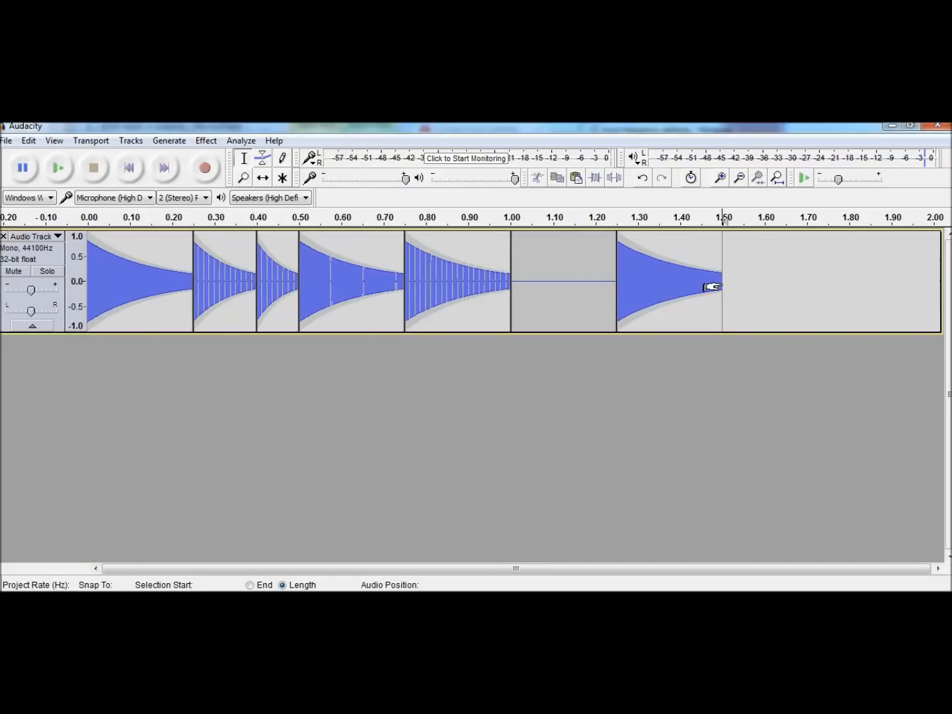
key(ctrl+v)
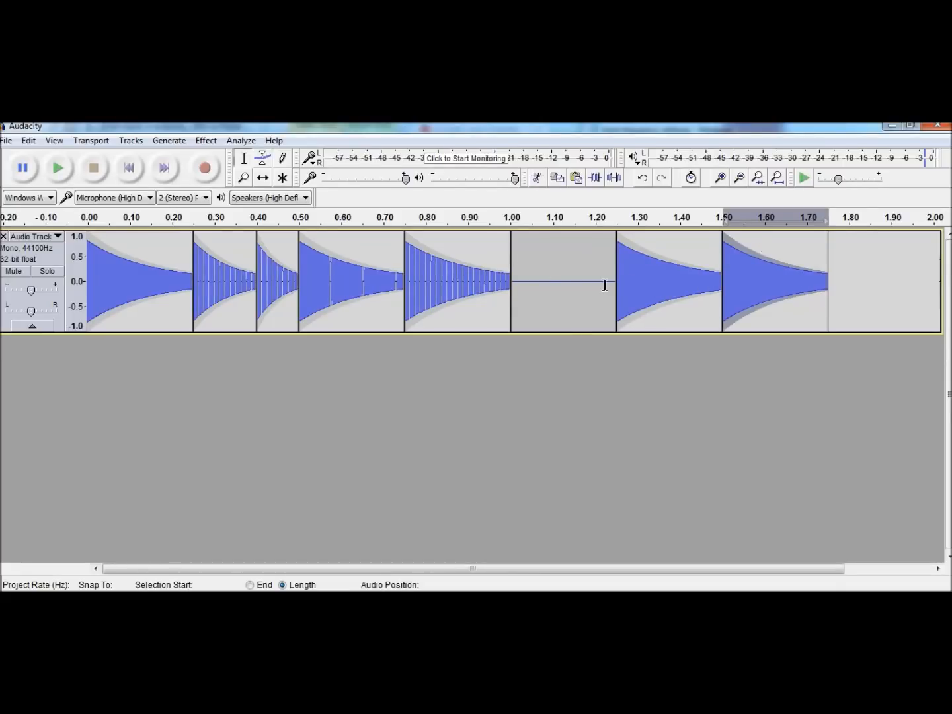
Step: Play the whole melody from the start repeatedly, including the pause and the pasted last tone
click(561, 283)
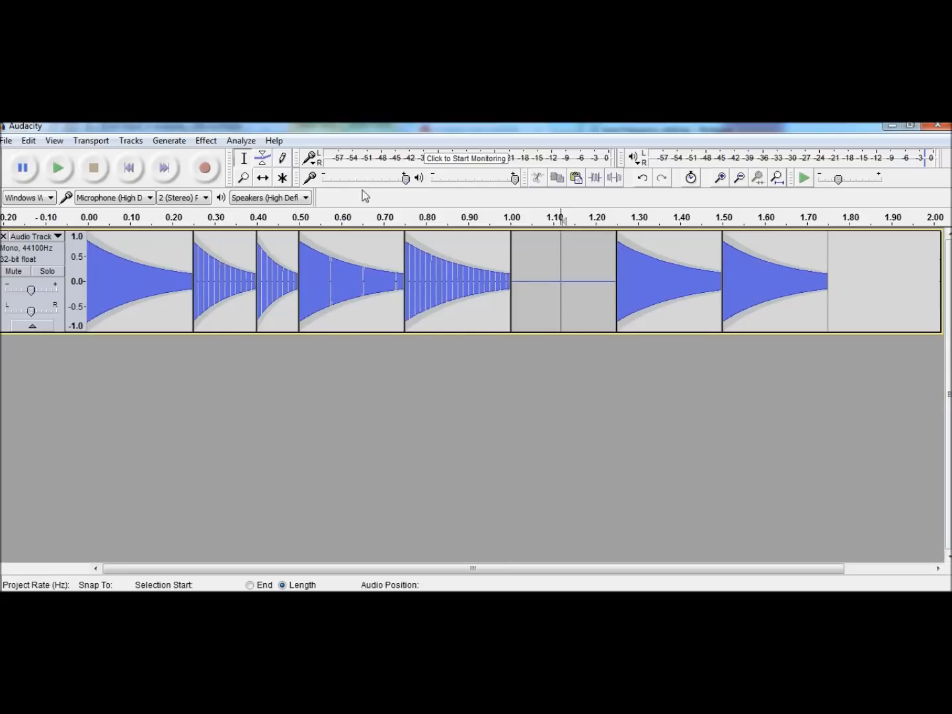
click(129, 168)
click(61, 170)
click(63, 168)
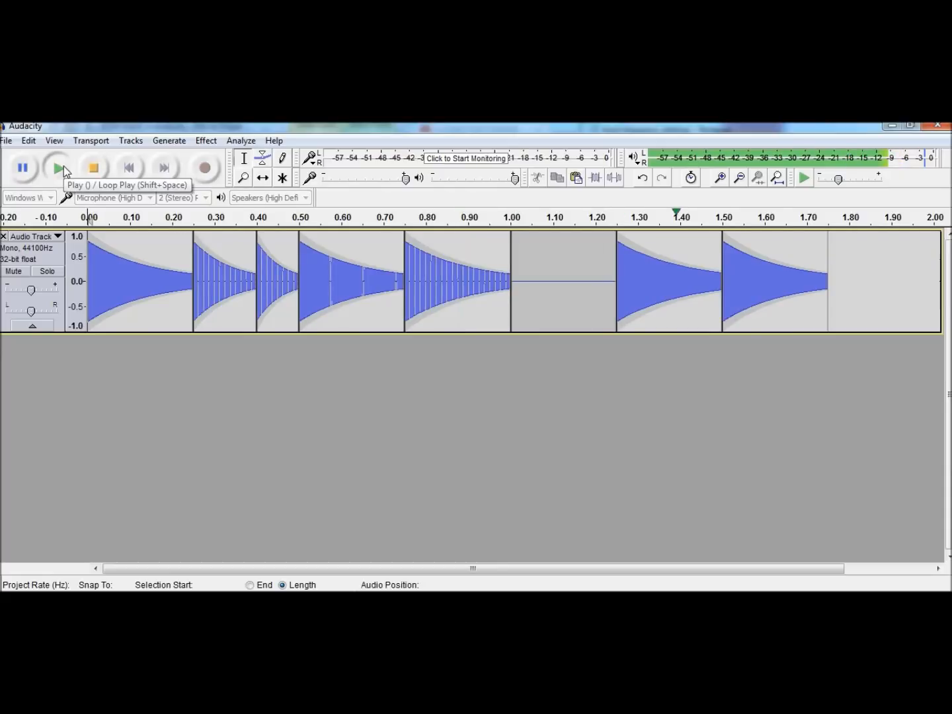
click(68, 175)
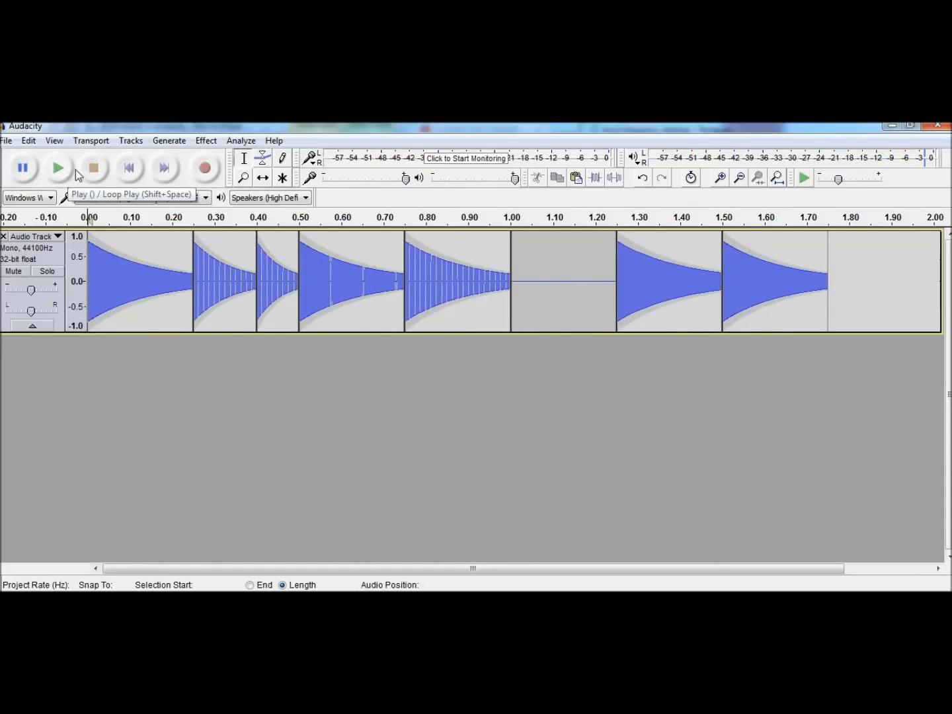
Step: Add a new empty mono audio track below the melody track
click(128, 140)
mouse_move(318, 162)
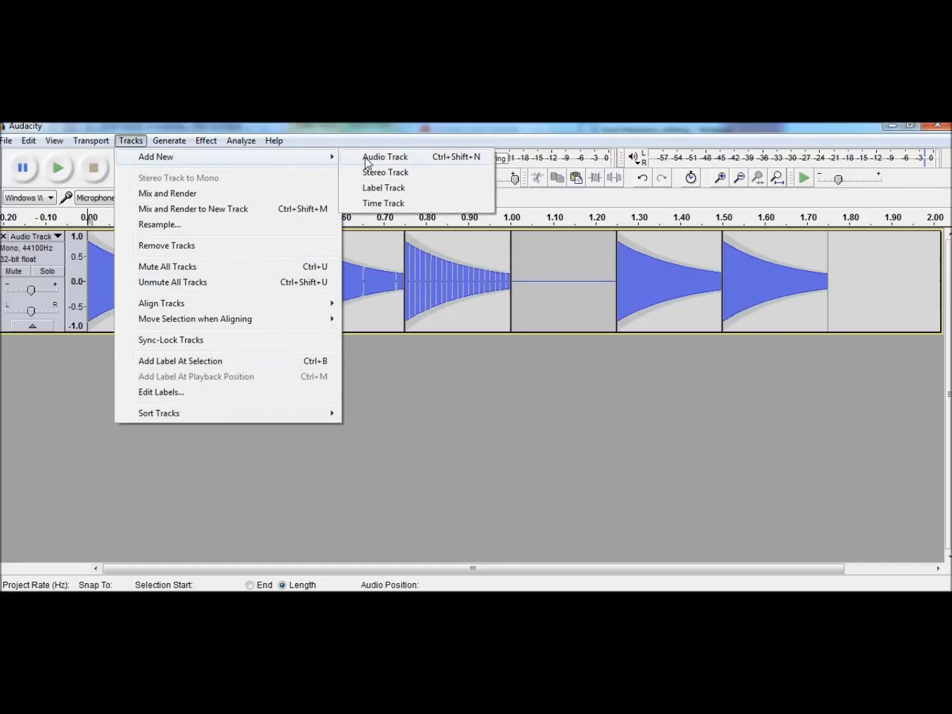
click(371, 157)
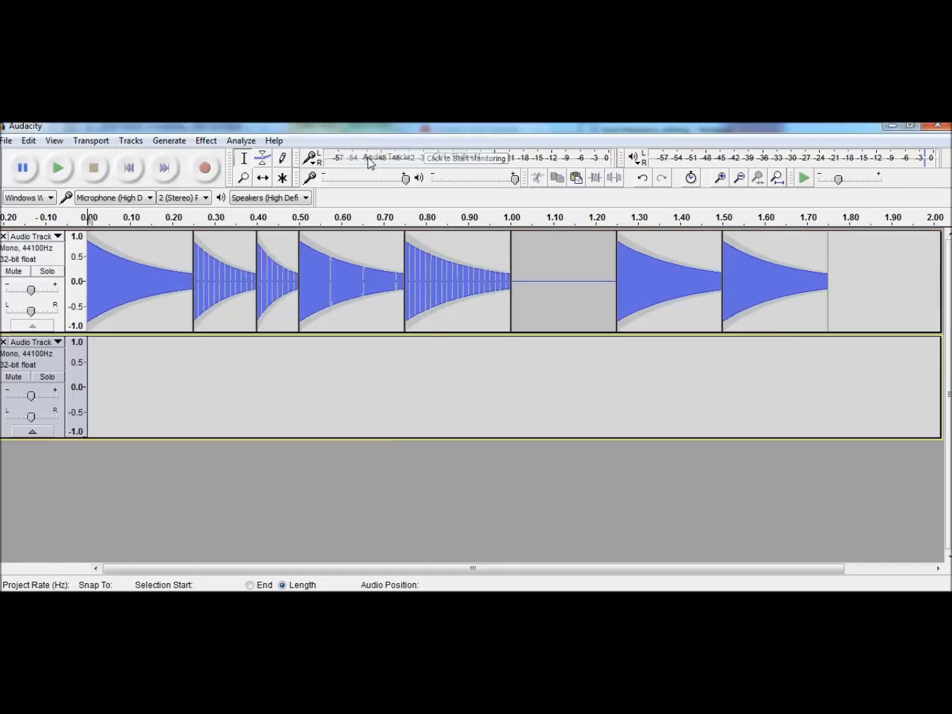
Step: Generate 0.050 s of white noise at amplitude 0.8 at the start of the second track and play both tracks
click(171, 144)
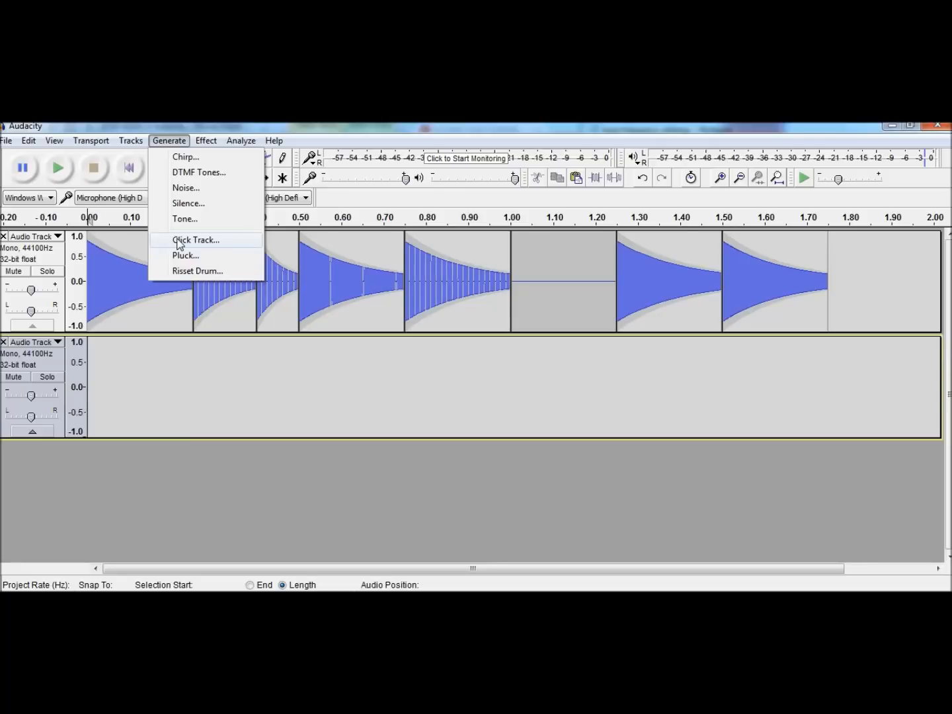
click(185, 188)
click(517, 392)
text(050 s)
click(473, 349)
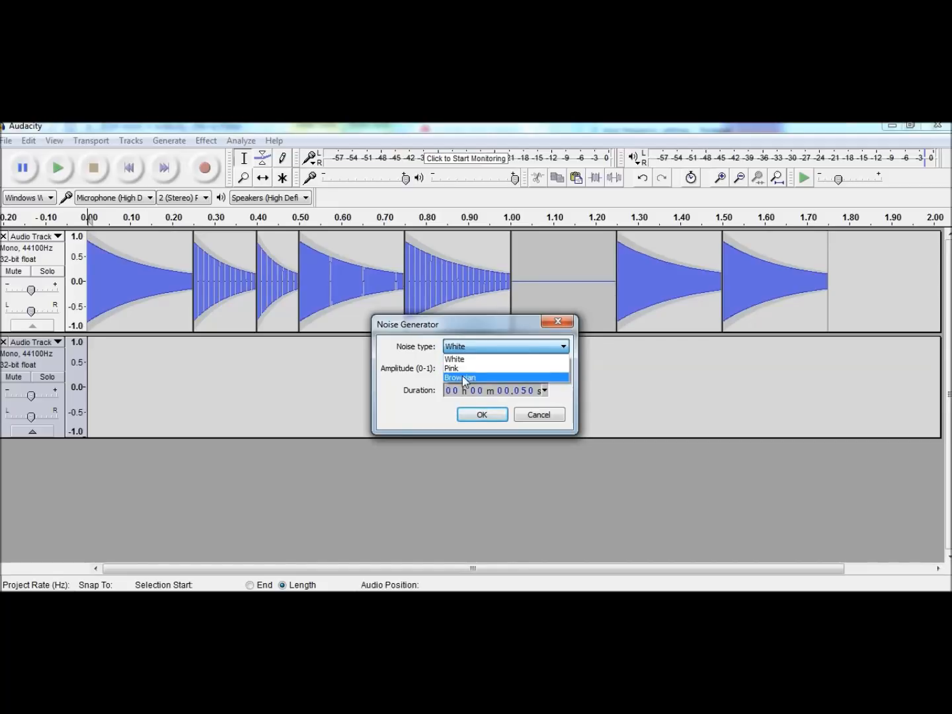
click(458, 349)
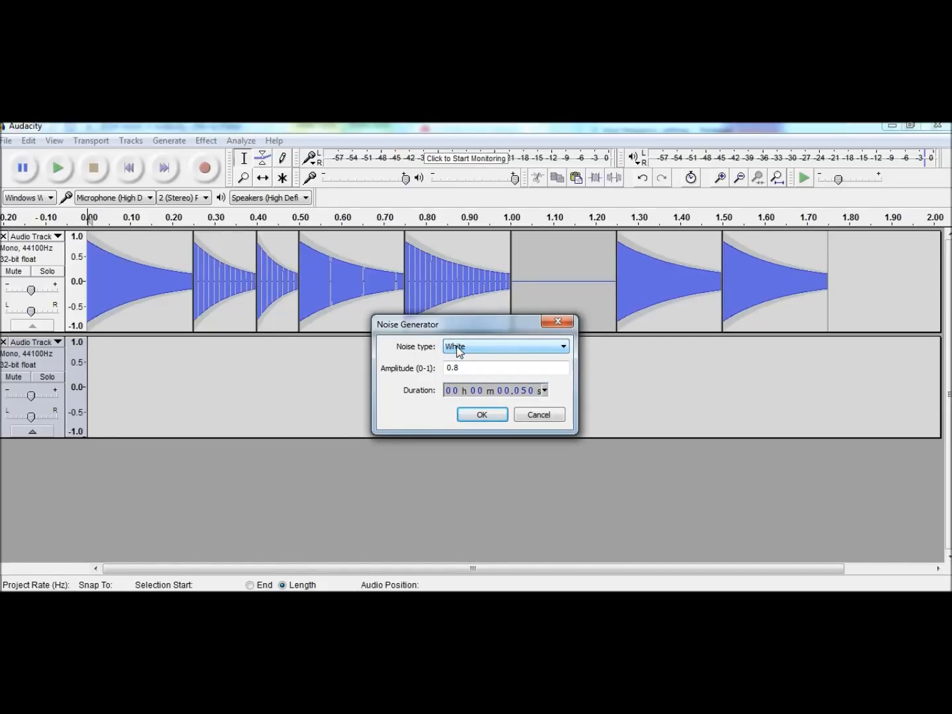
click(480, 416)
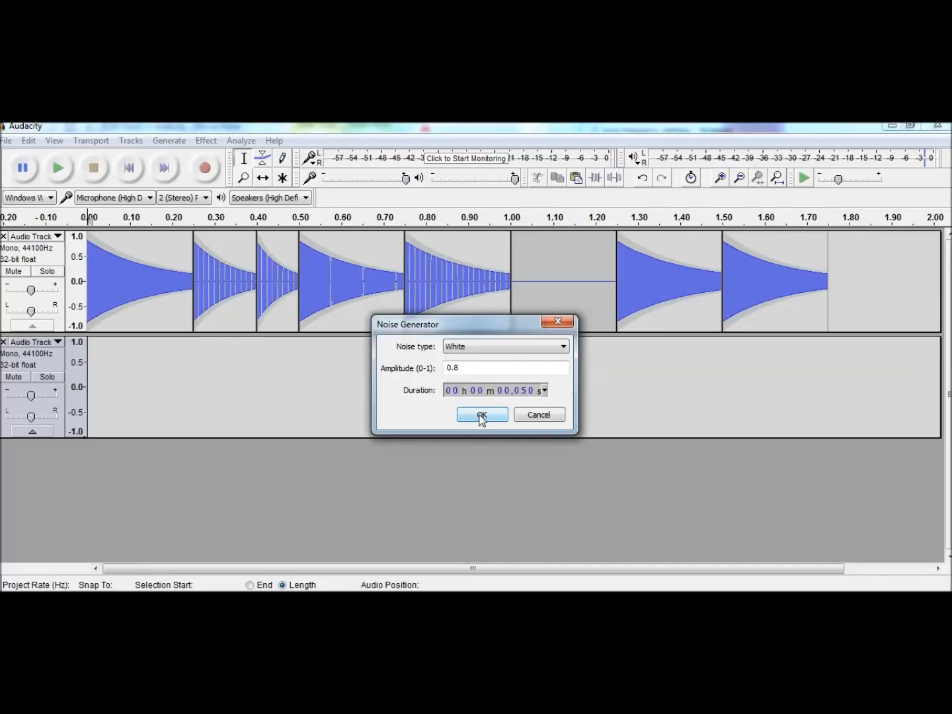
click(481, 416)
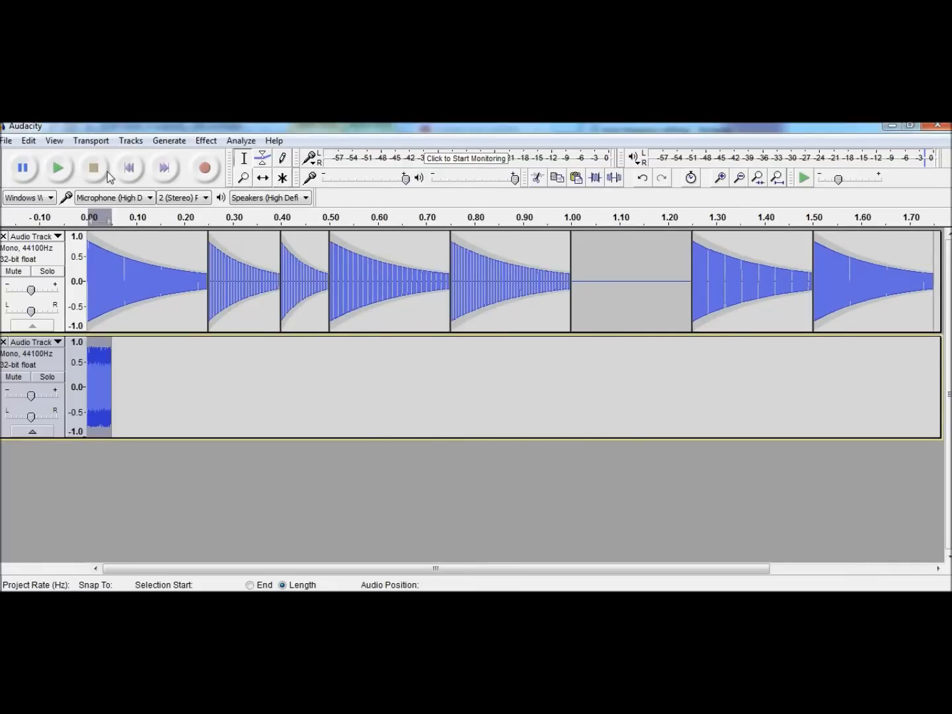
click(58, 170)
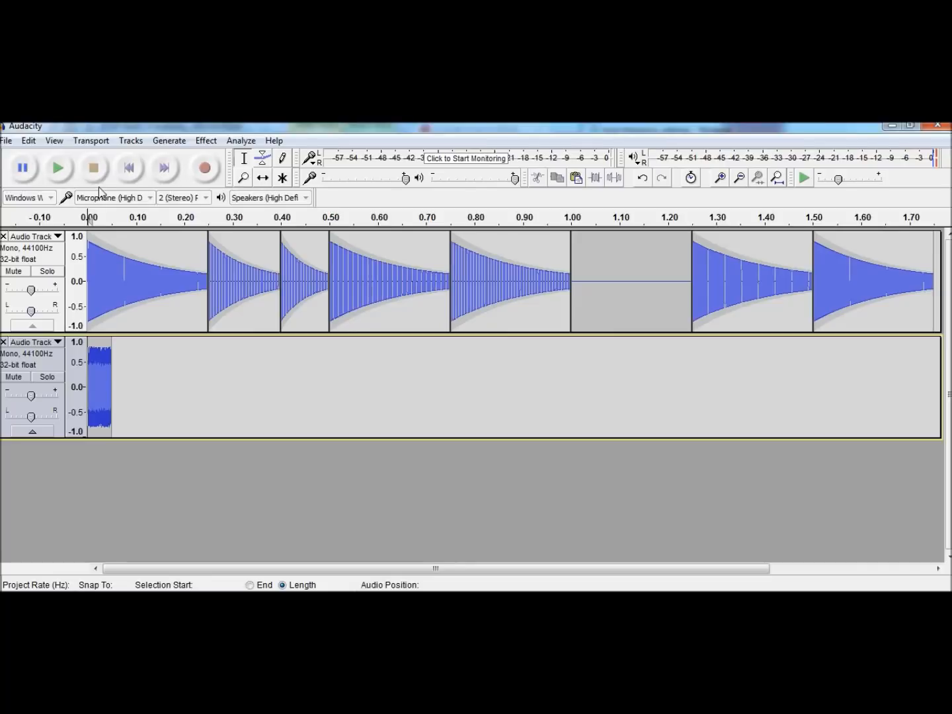
Step: Copy the short noise burst at the start of the second track and paste it at 0.25 s and 0.40 s
click(262, 178)
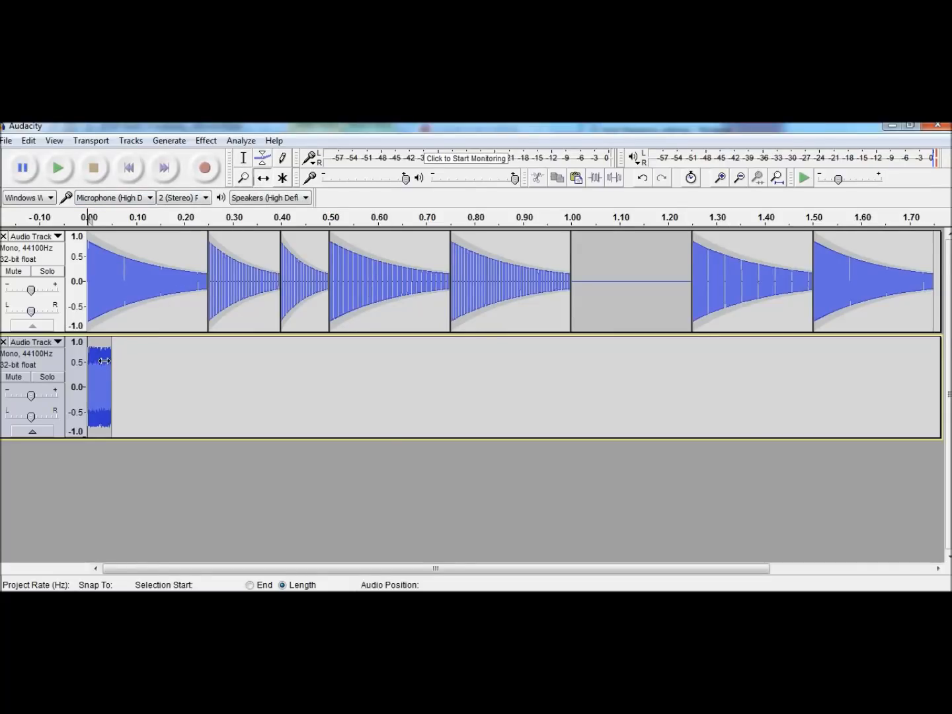
click(243, 158)
click(206, 342)
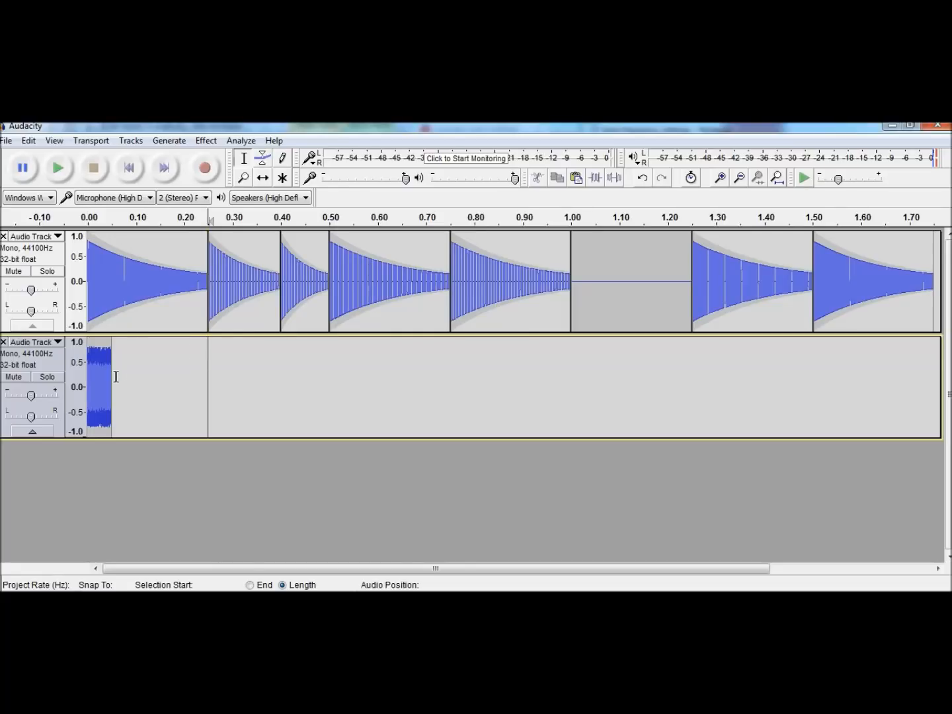
drag(109, 380, 77, 387)
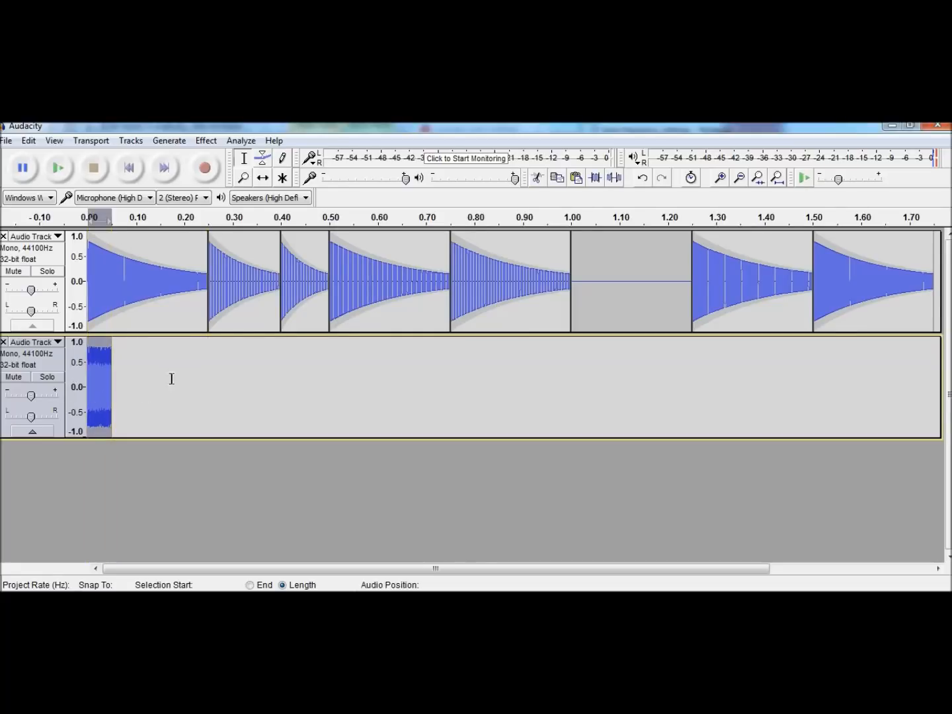
click(206, 347)
key(ctrl+v)
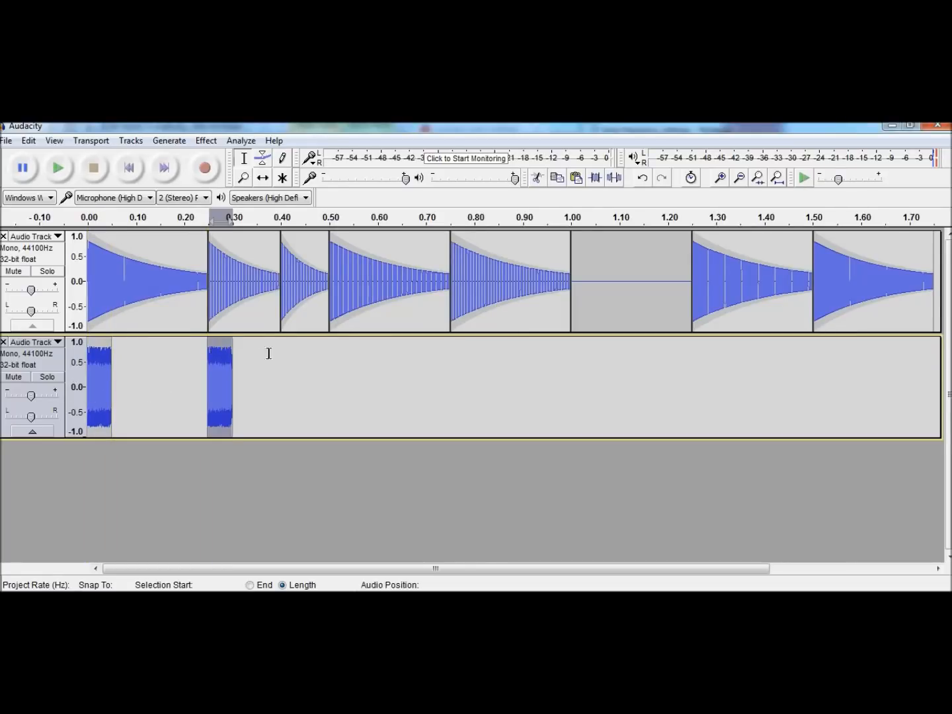
click(279, 350)
key(ctrl+v)
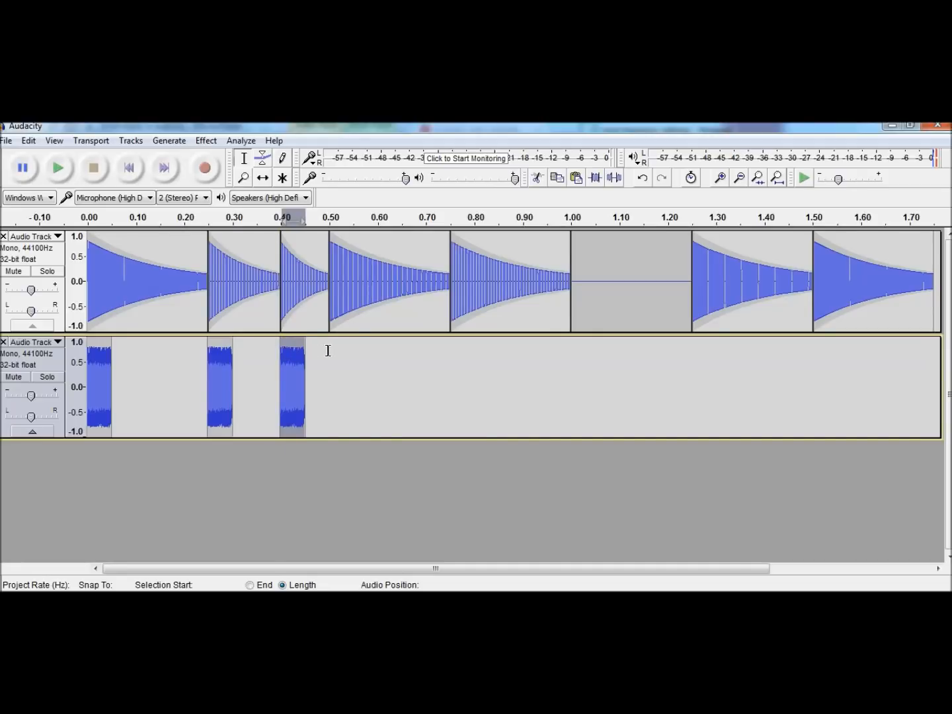
Step: Generate 0.250 s of white noise at amplitude 0.8 at 0.50 s in the second track
click(327, 351)
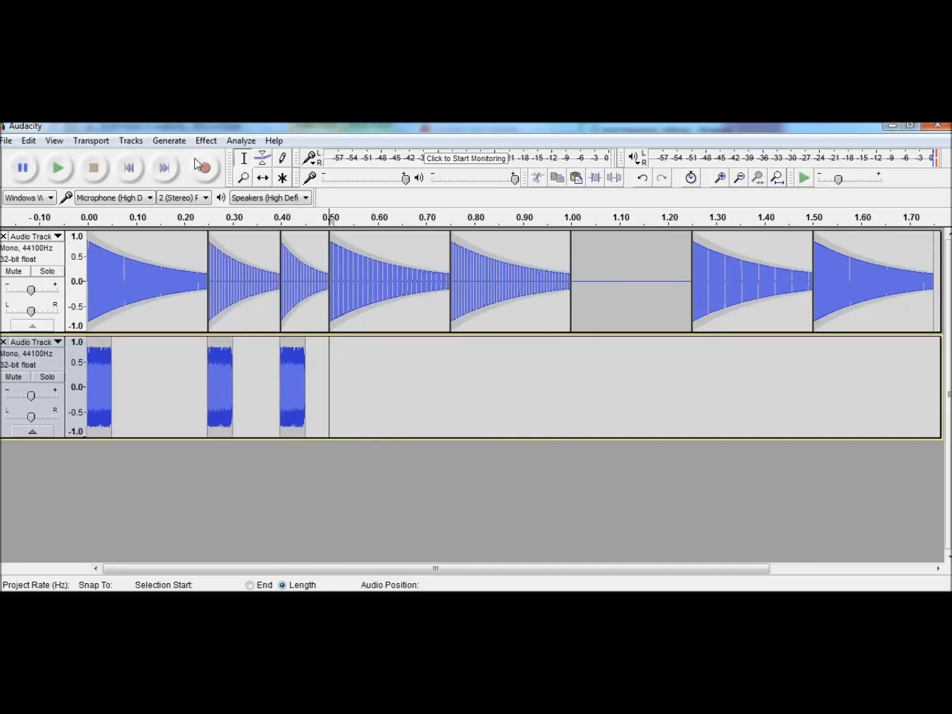
click(170, 140)
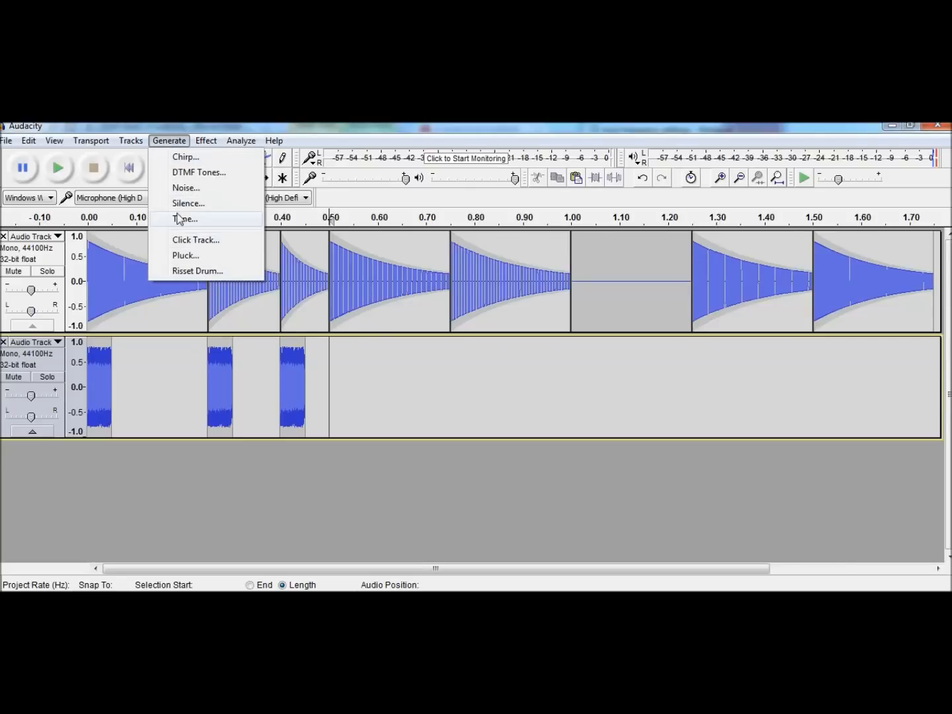
click(186, 189)
click(516, 389)
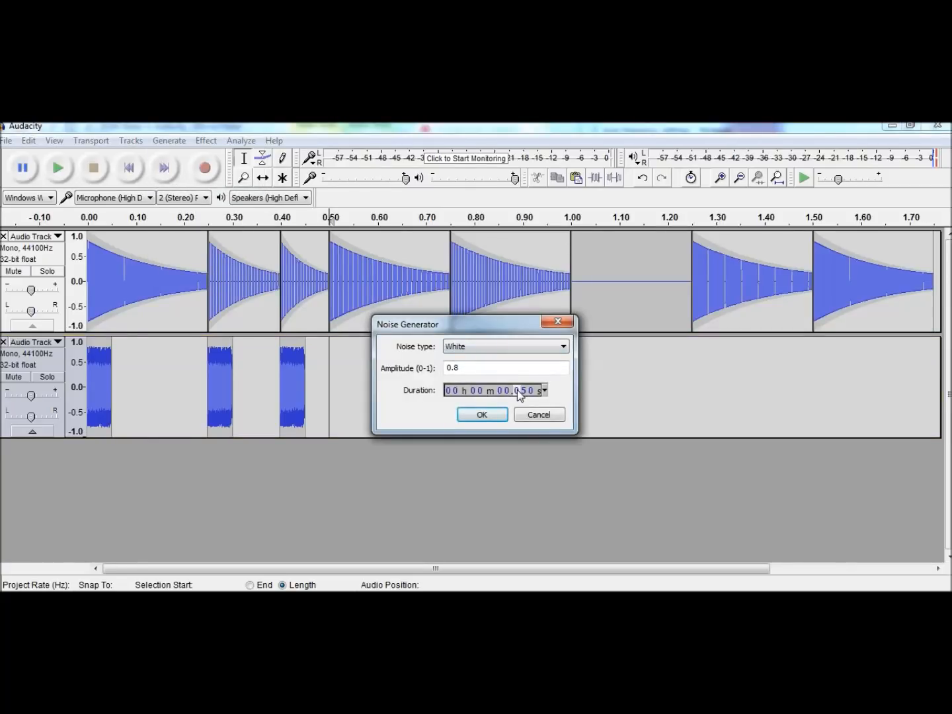
text(2)
click(484, 416)
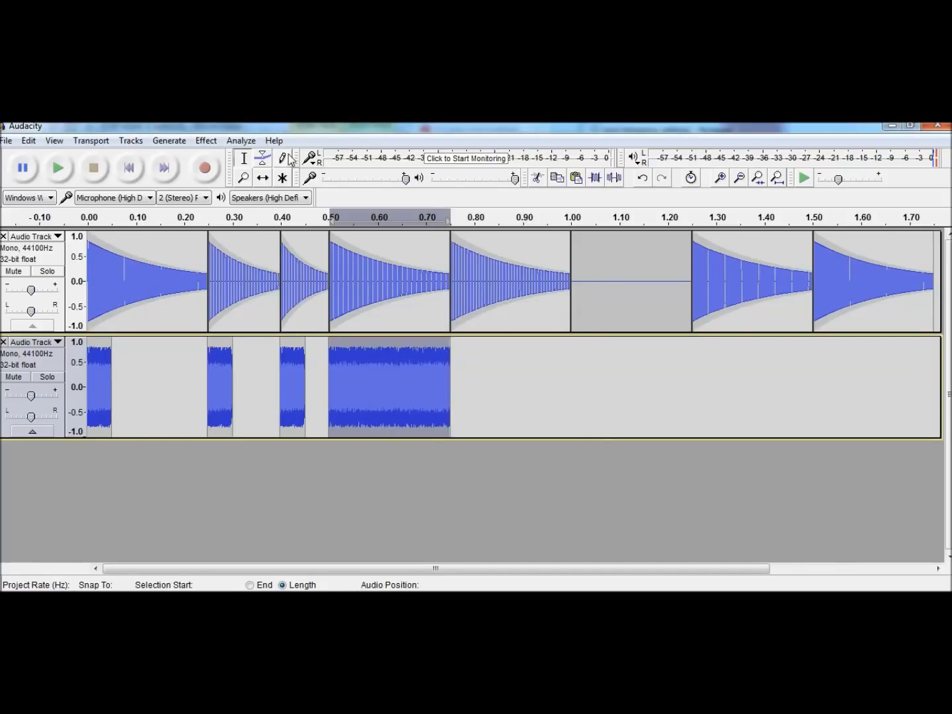
Step: Shape the 0.50 s noise's envelope to decay from full level to about 0.2 at 0.75 s, and play both tracks from the start
drag(444, 341, 464, 375)
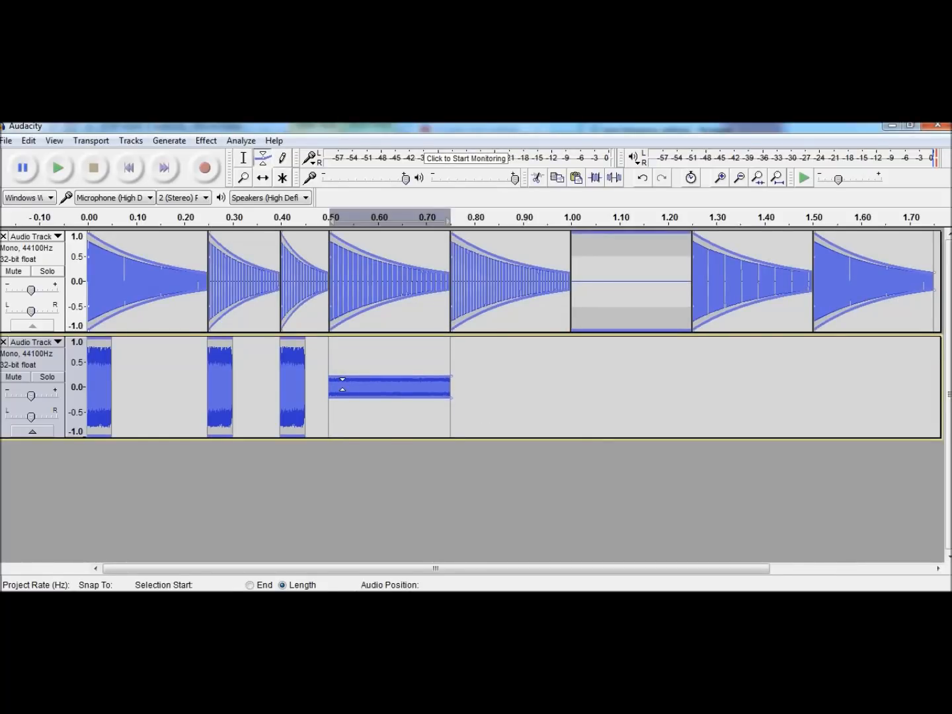
drag(330, 377, 322, 318)
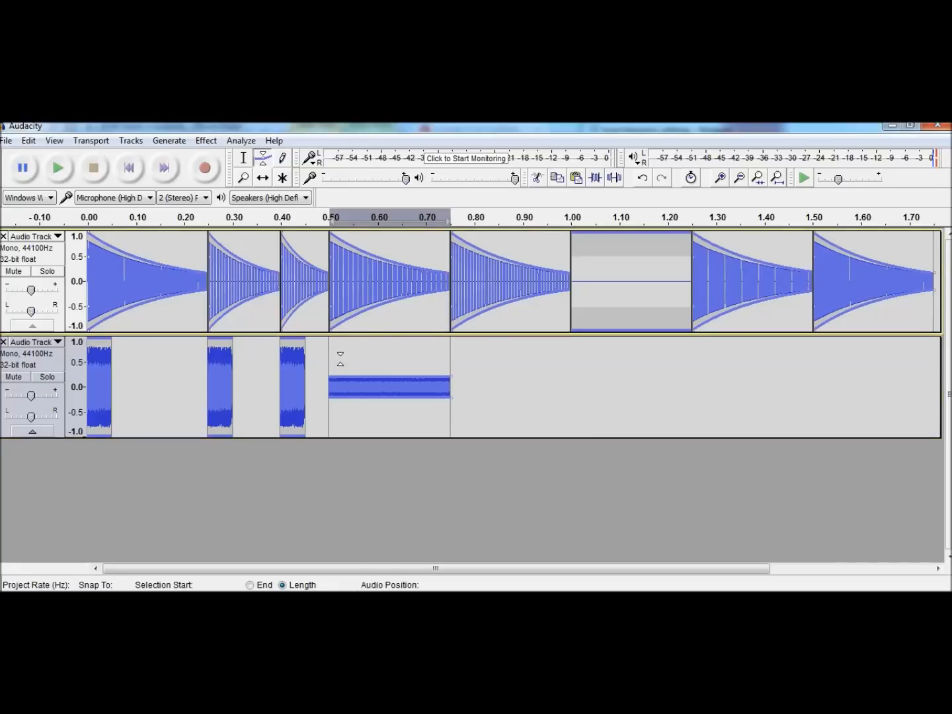
drag(338, 366, 324, 337)
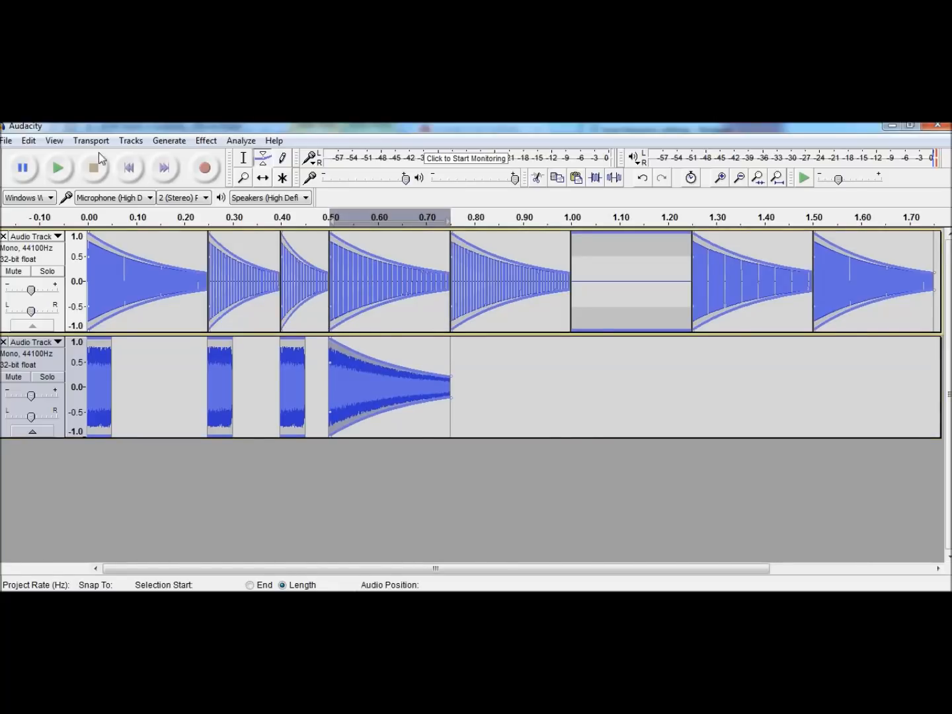
click(128, 170)
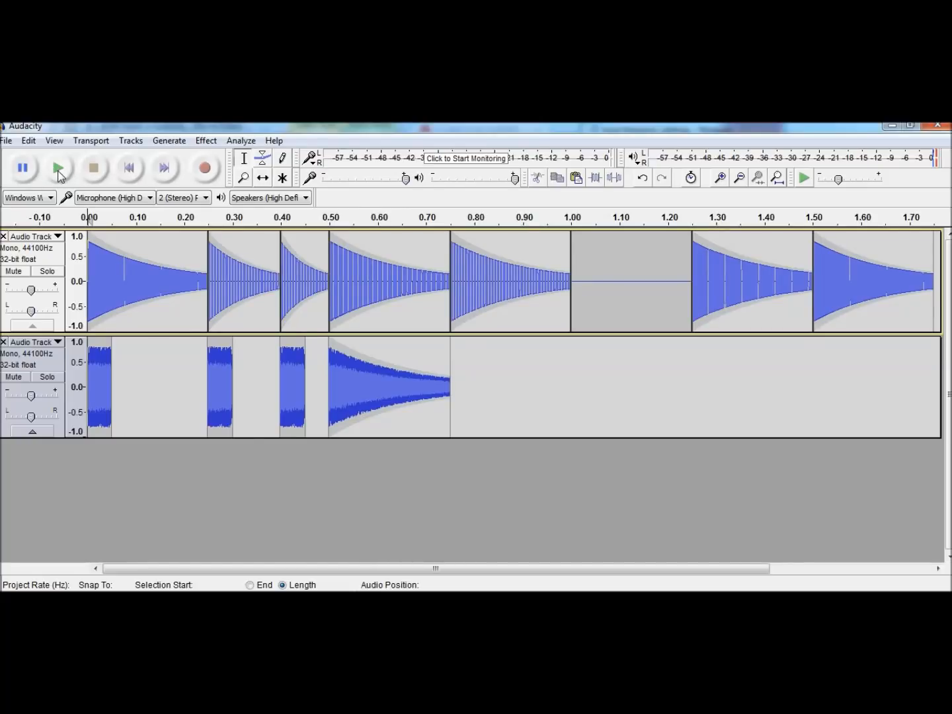
click(66, 175)
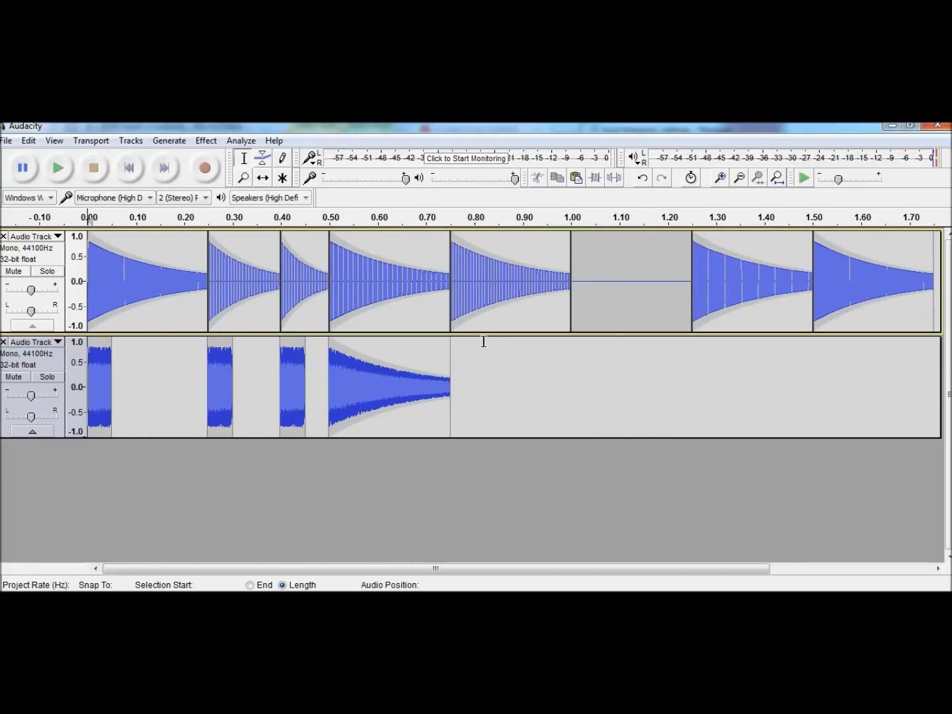
Step: Copy the decaying noise at 0.50 s, paste it at 0.75 s, and play both tracks from the start
drag(329, 362, 439, 382)
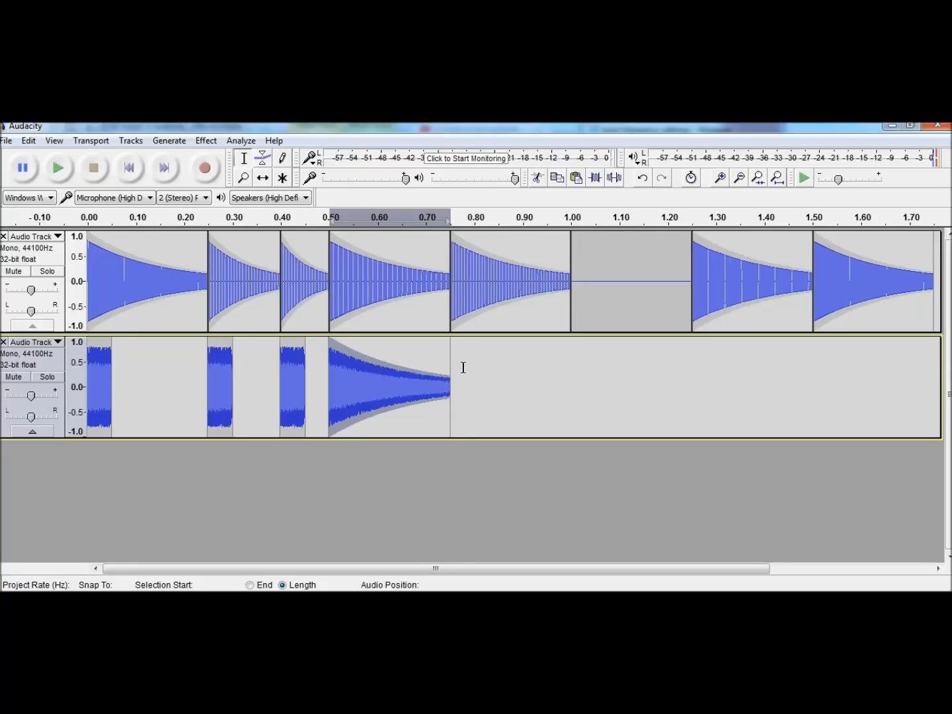
click(453, 371)
key(ctrl+v)
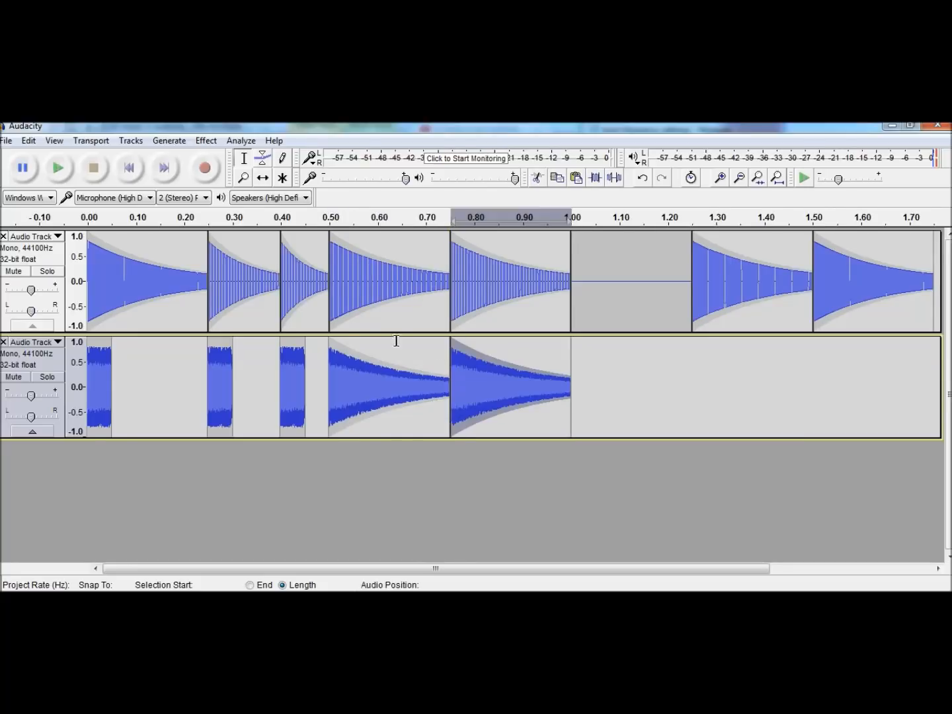
click(128, 169)
click(59, 168)
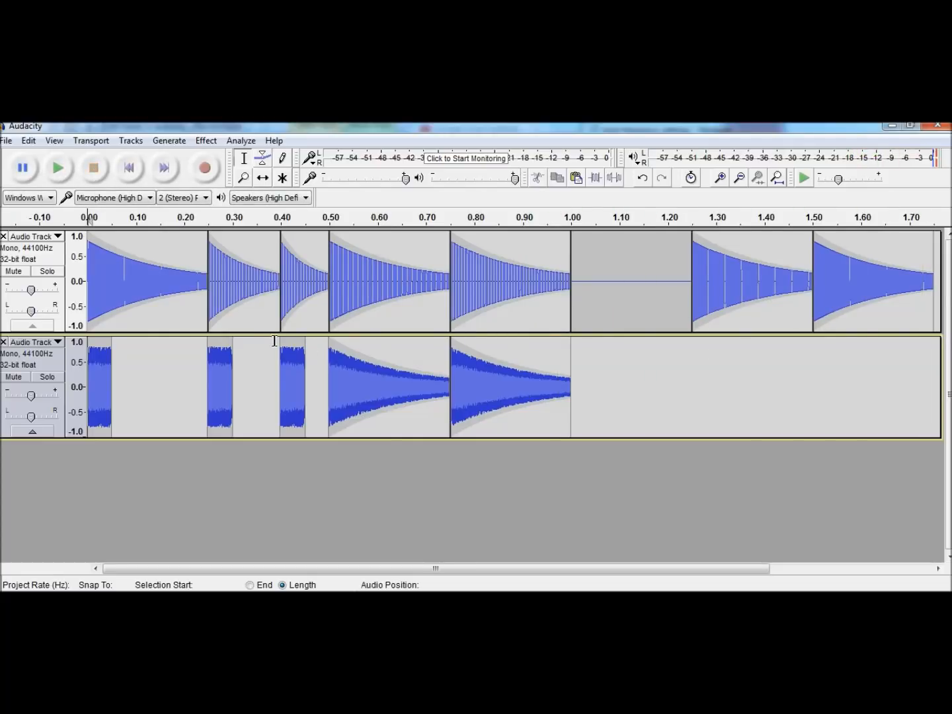
Step: Generate 0.125 s of white noise at amplitude 0.8 at 1.25 s in the second track, leaving the melody's pause empty
click(586, 360)
click(572, 353)
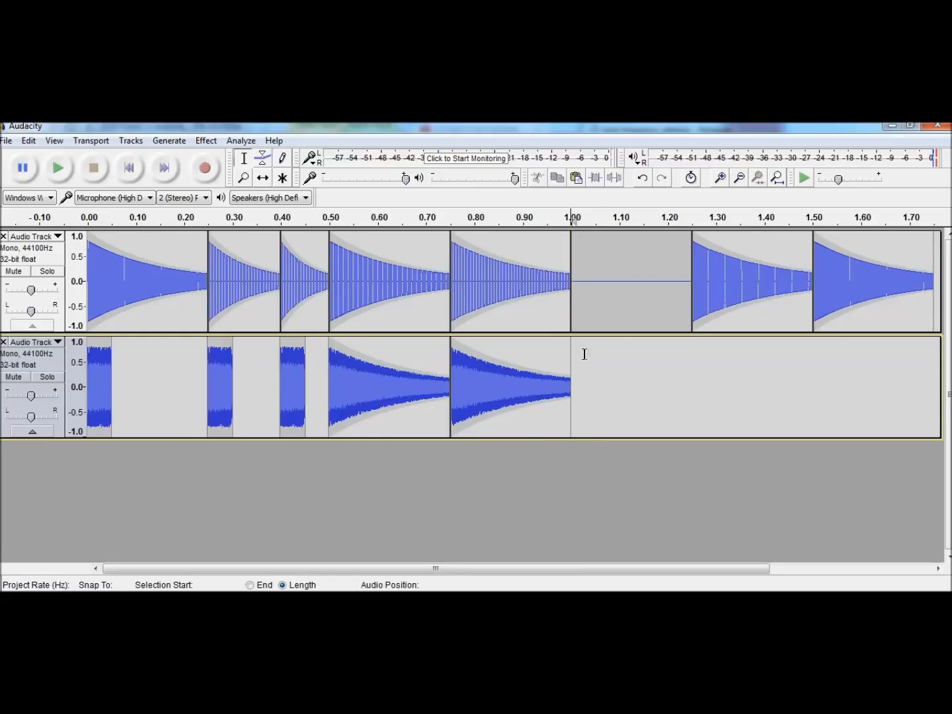
click(692, 346)
click(814, 349)
click(571, 357)
click(693, 350)
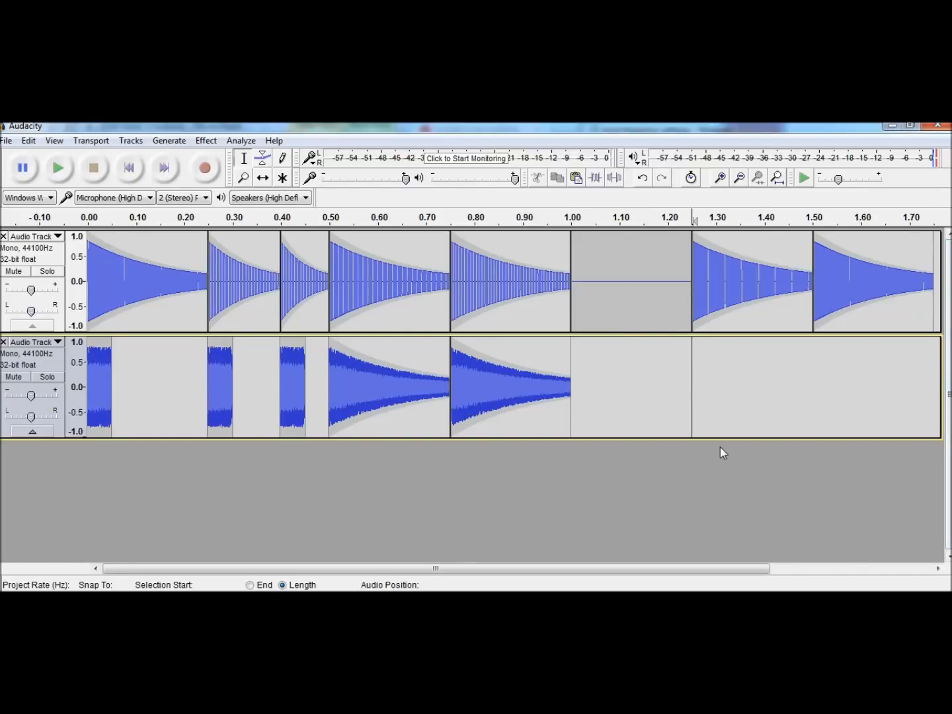
click(182, 145)
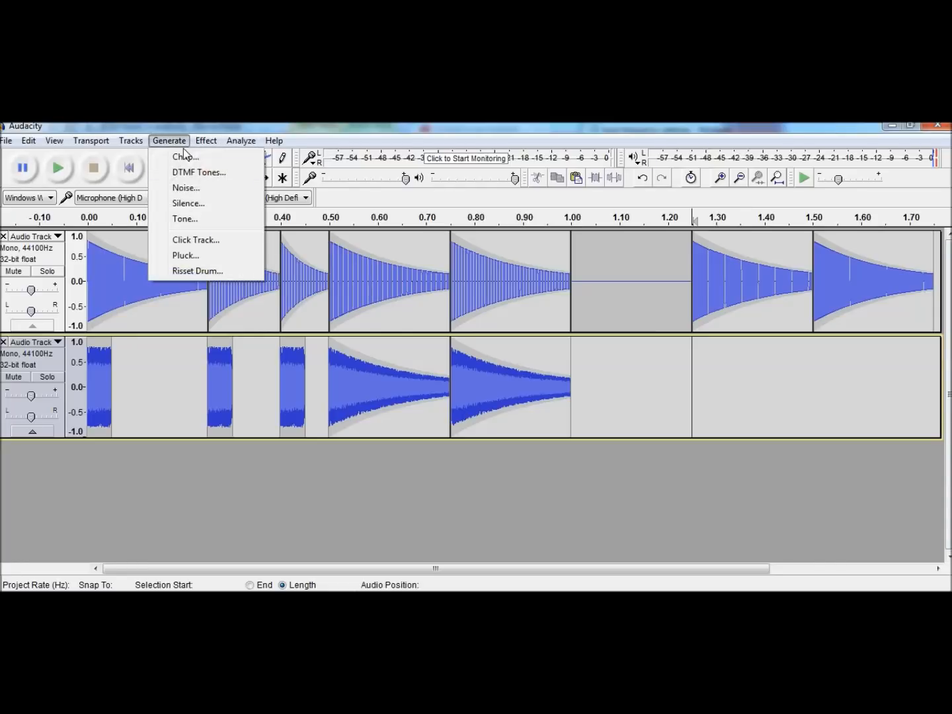
click(190, 188)
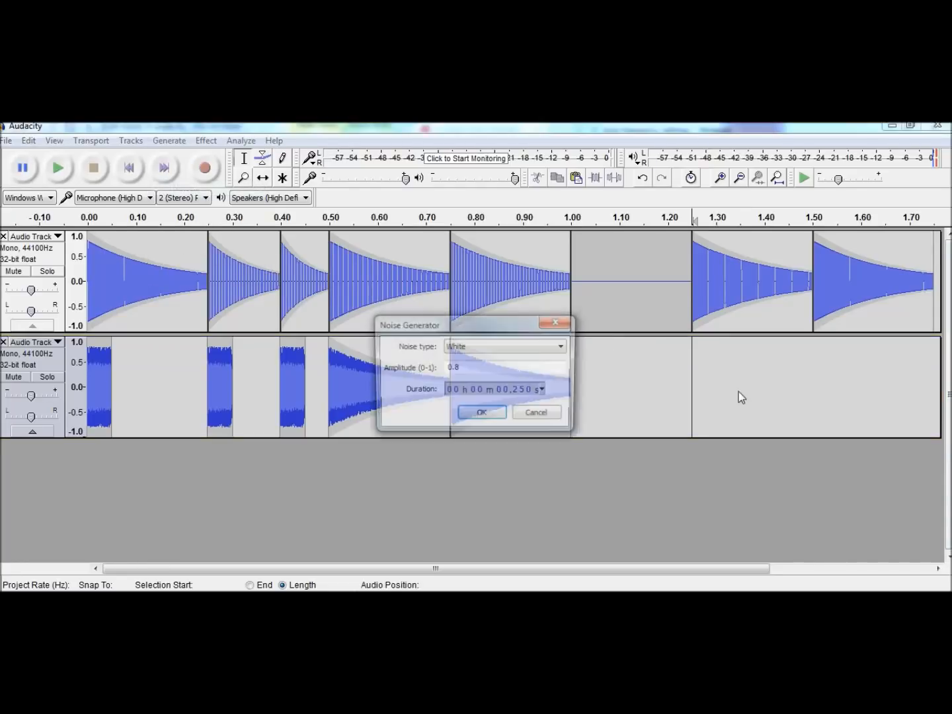
click(516, 390)
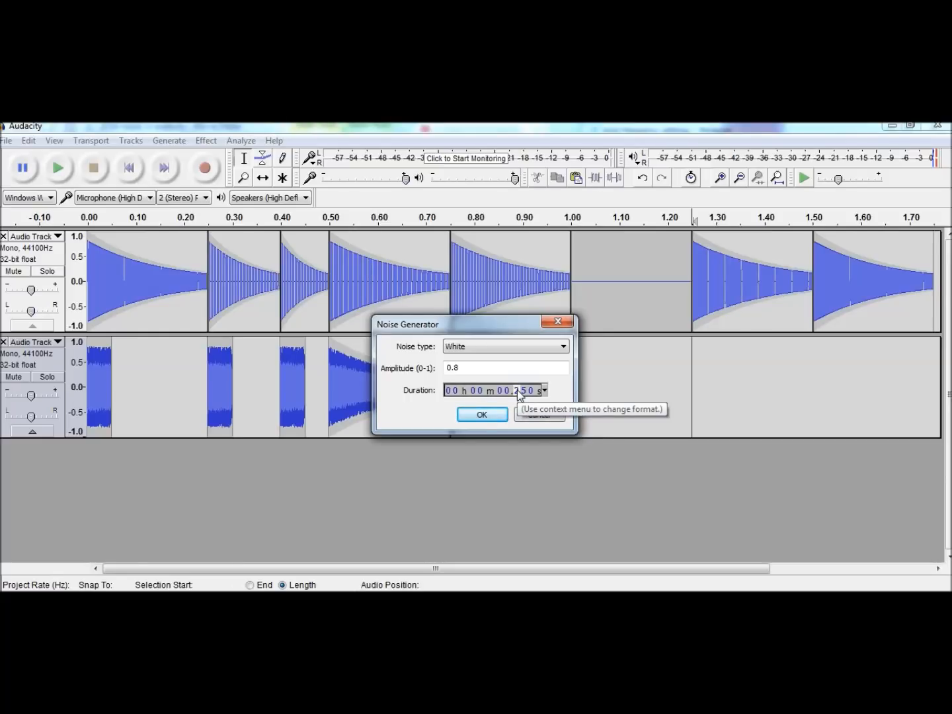
text(125)
click(490, 414)
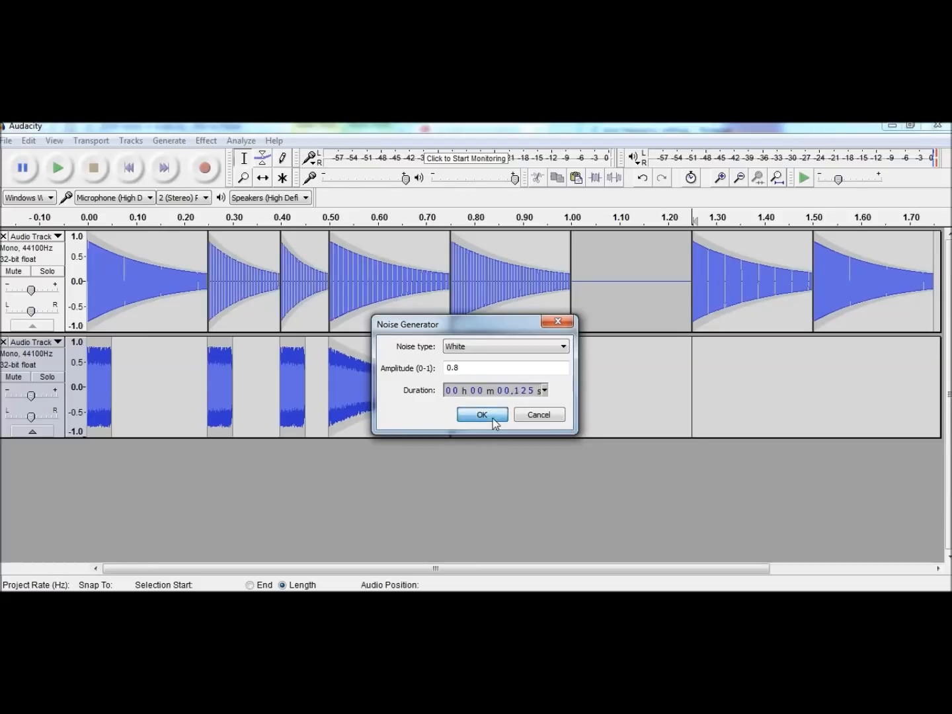
Step: Shape the 1.25 s noise's envelope to decay from full level to about 0.4 at its end
click(263, 159)
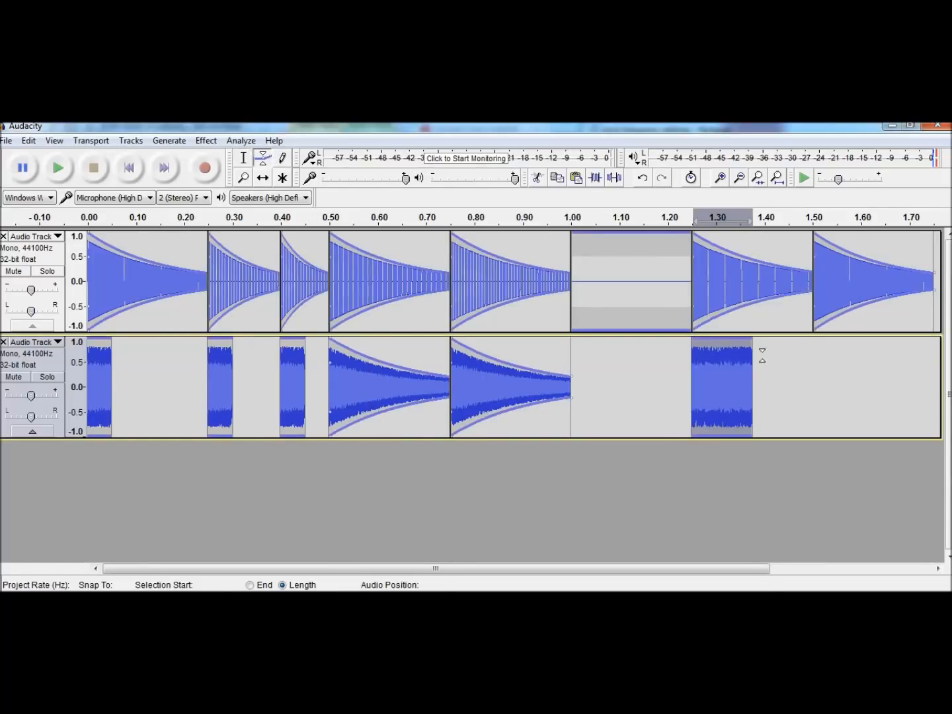
drag(747, 338, 775, 368)
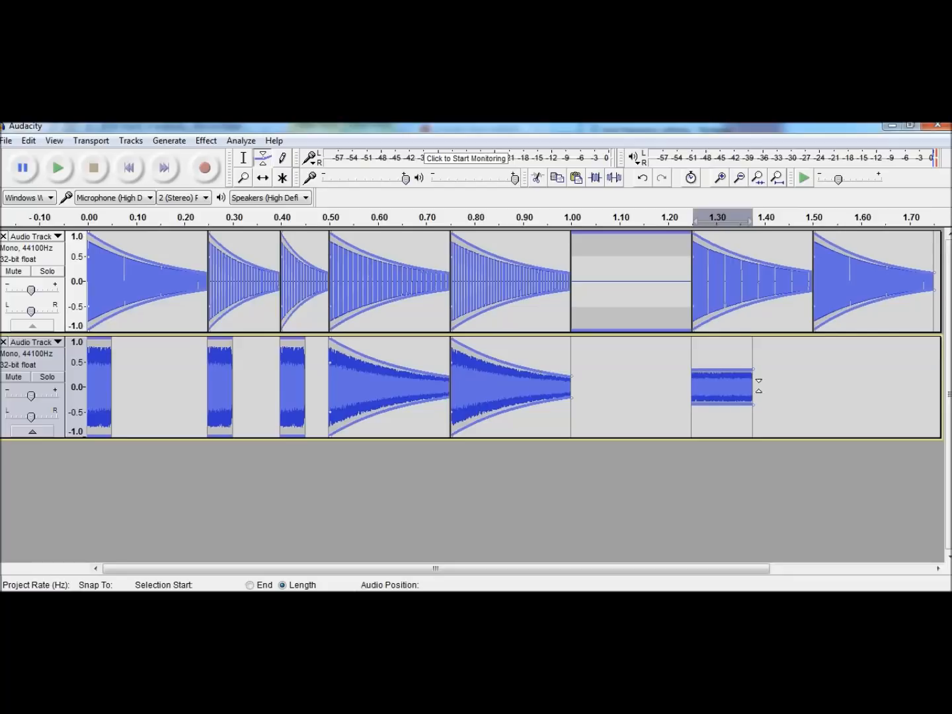
drag(752, 370, 684, 331)
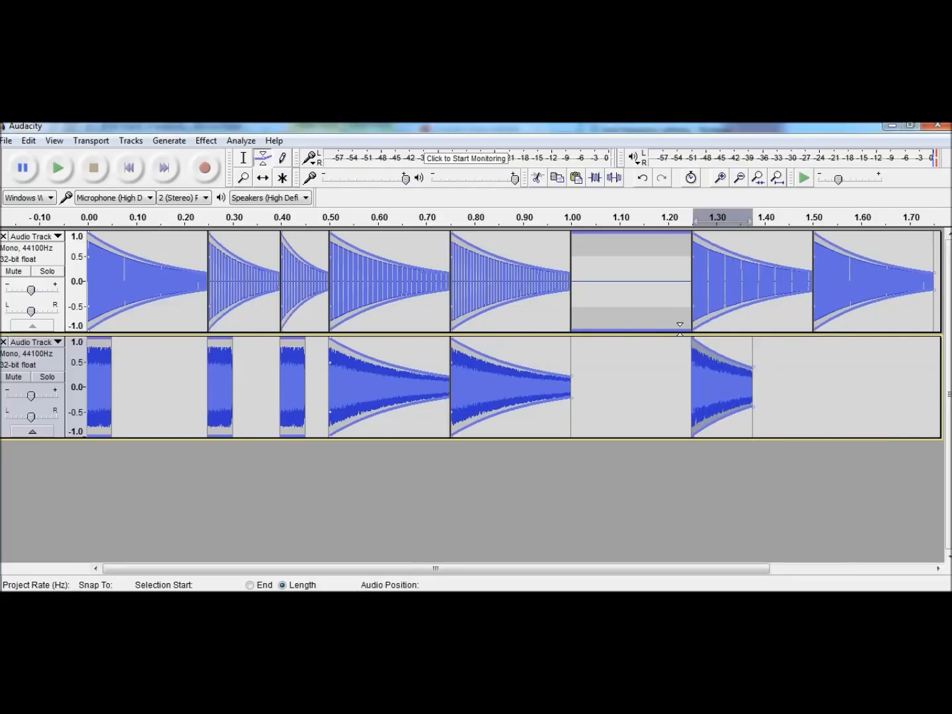
Step: Generate 0.25 s of white noise at amplitude 0.8 at 1.50 s in the second track
click(244, 158)
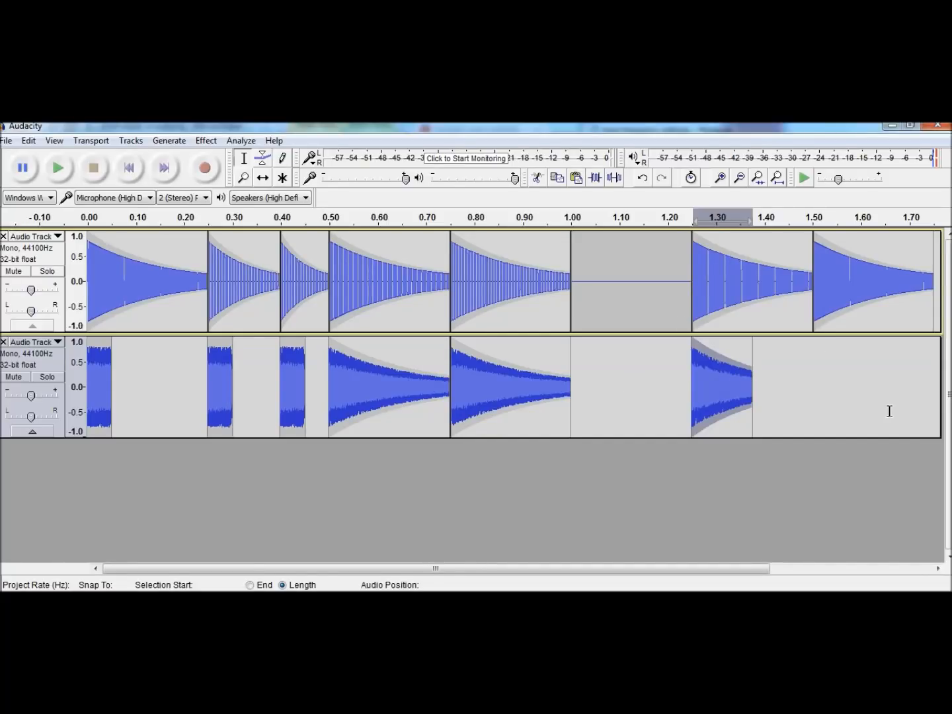
click(813, 356)
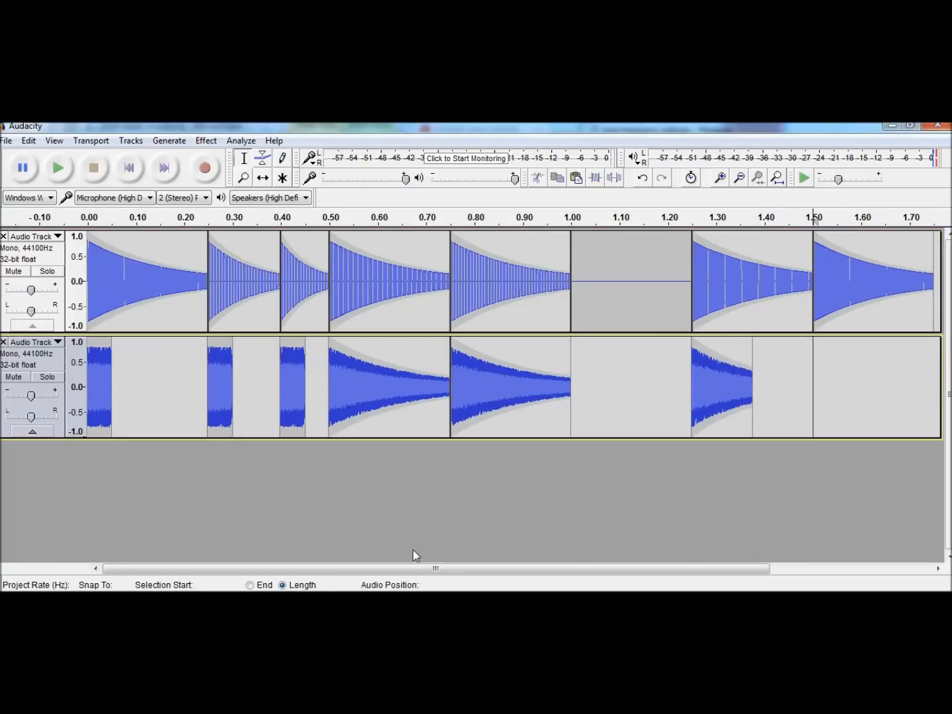
drag(456, 568, 618, 568)
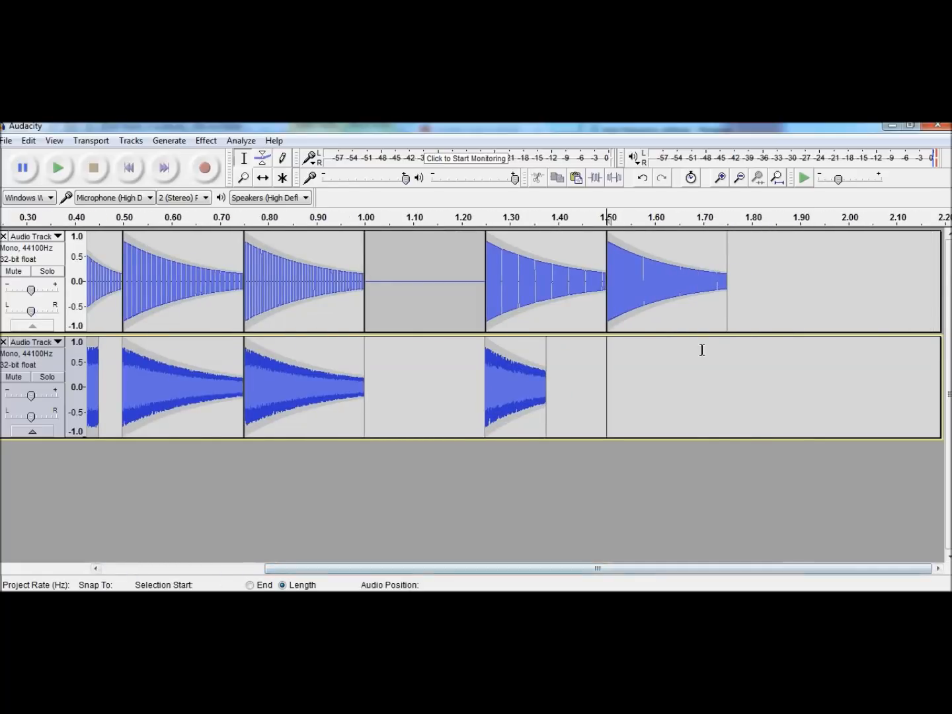
click(171, 139)
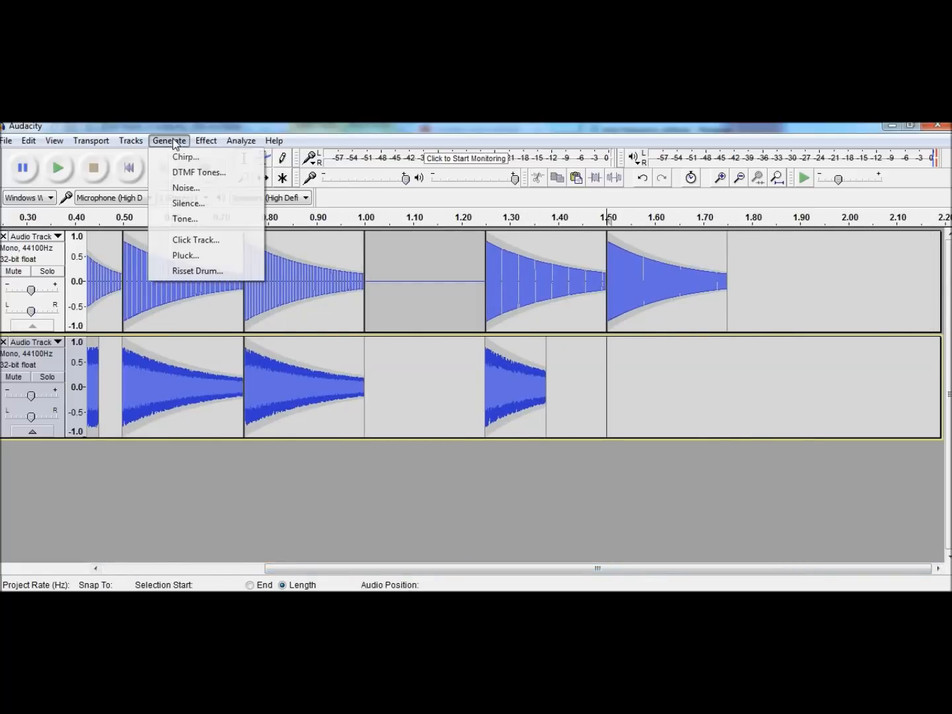
click(191, 189)
click(520, 391)
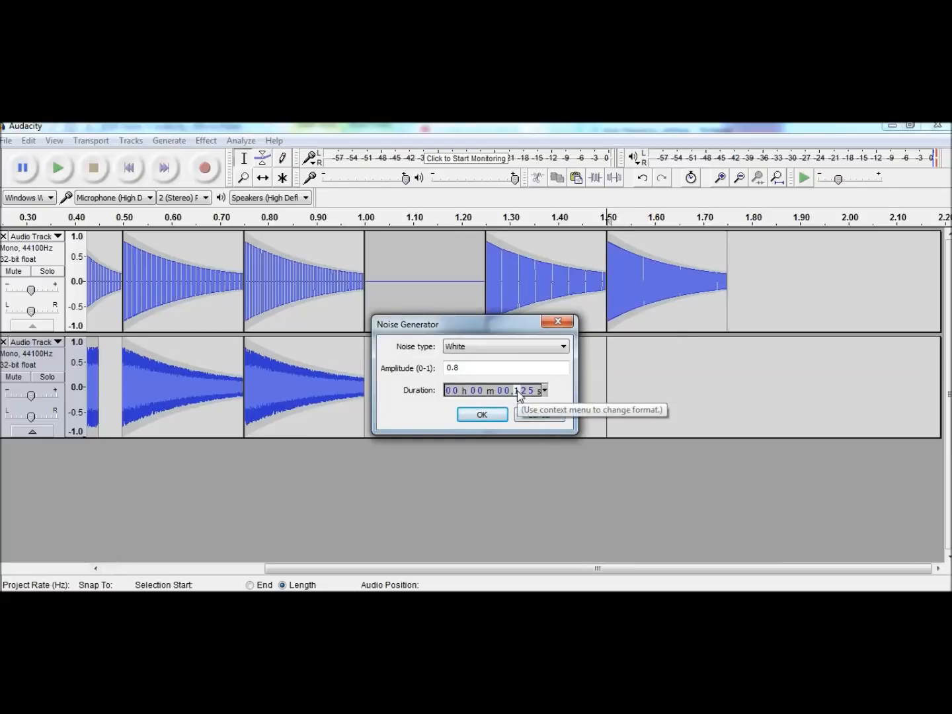
text(2500000000000)
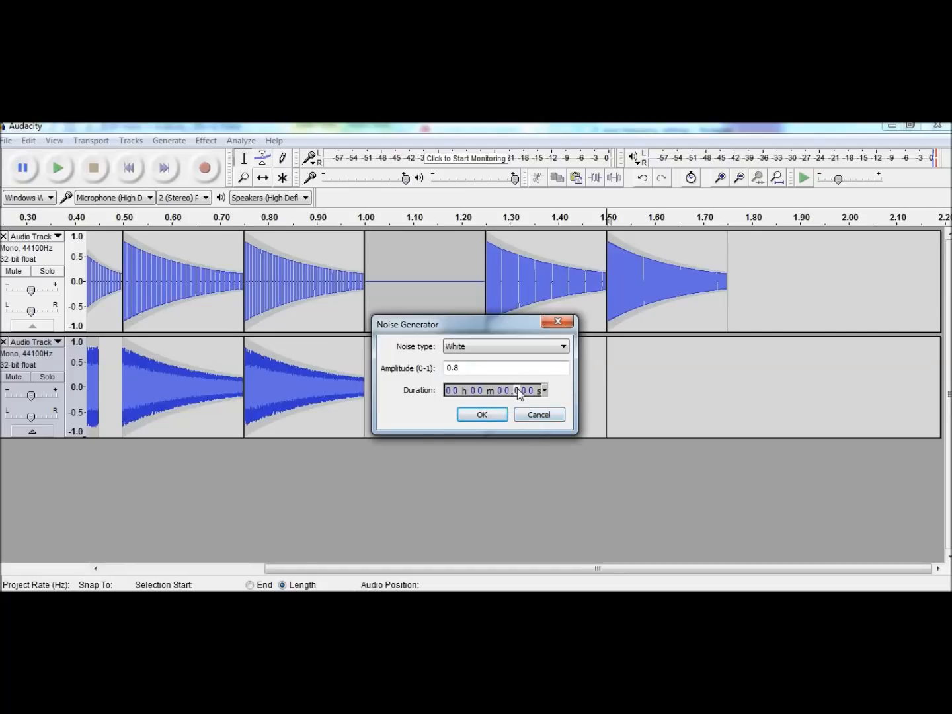
text(25)
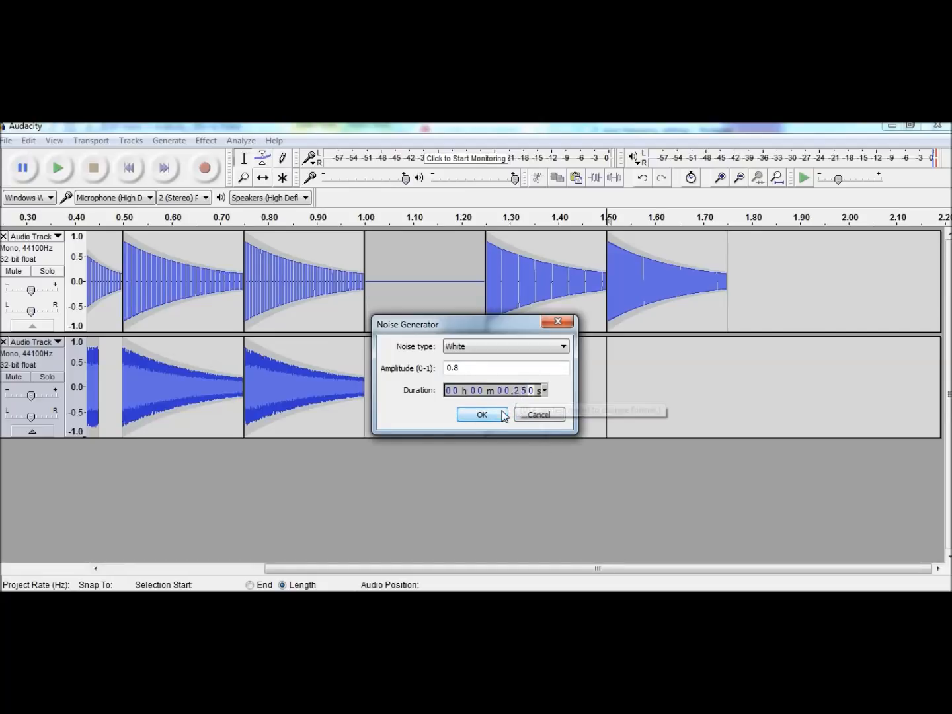
click(493, 412)
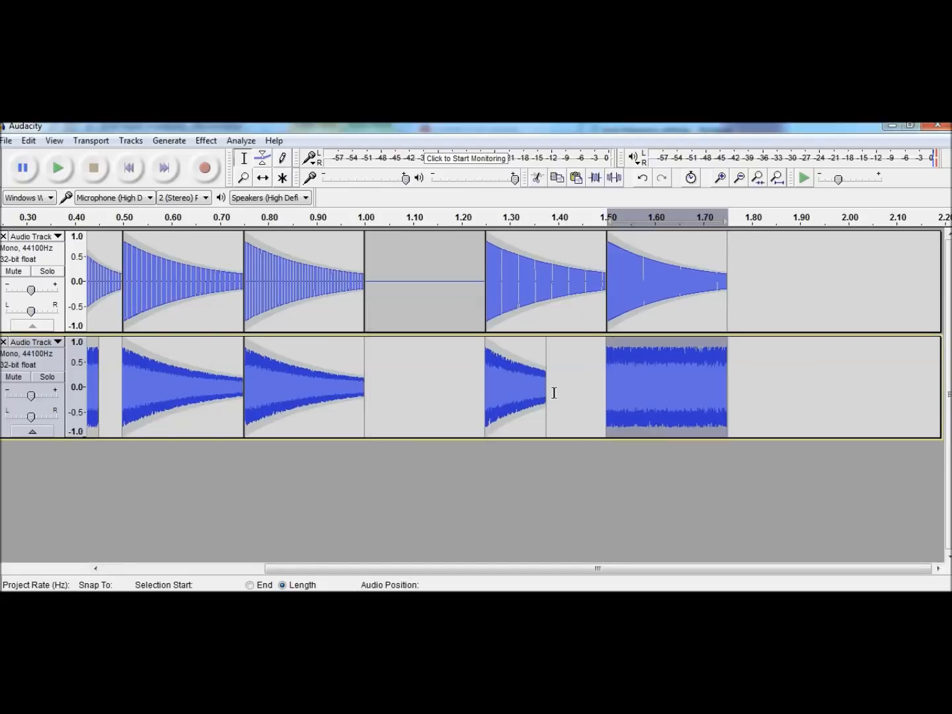
Step: Shape the 1.50 s noise's envelope to decay from full level to about 0.2 at 1.75 s
click(572, 354)
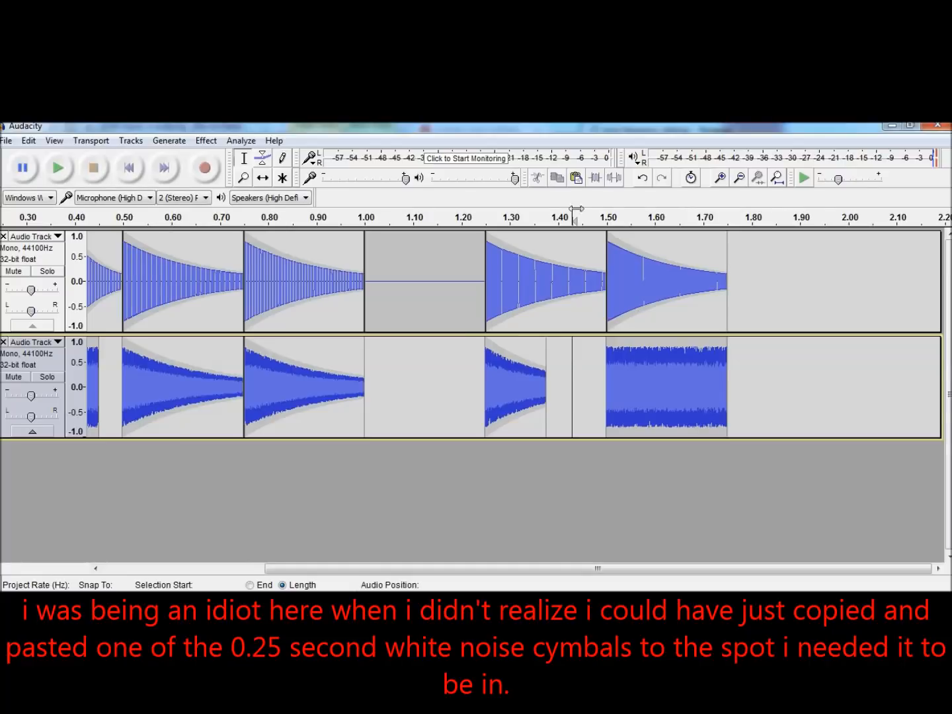
click(263, 158)
drag(714, 342, 745, 376)
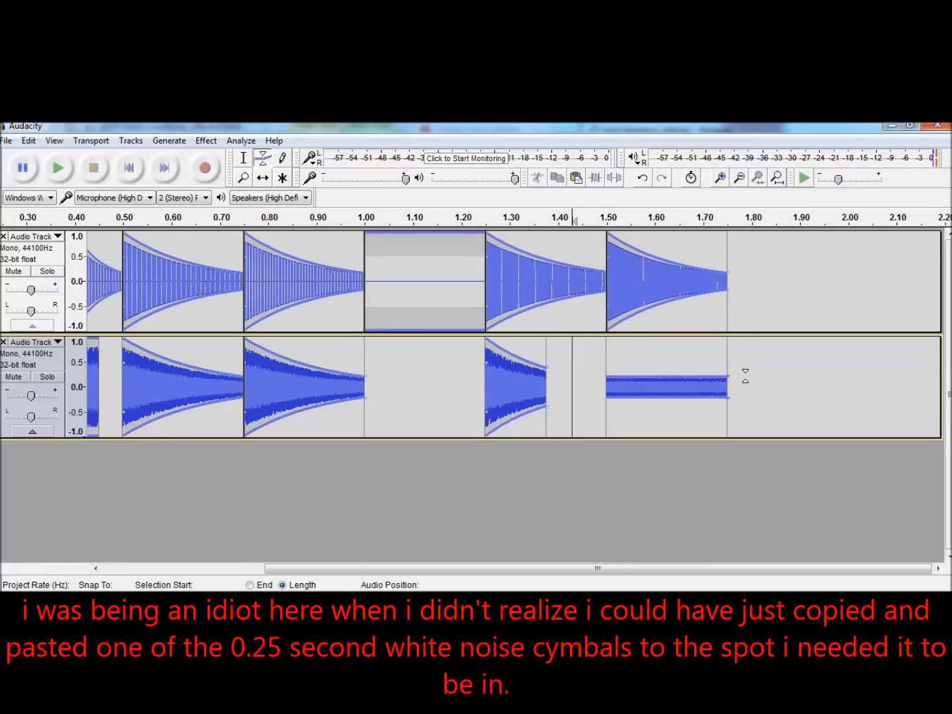
drag(625, 365, 602, 333)
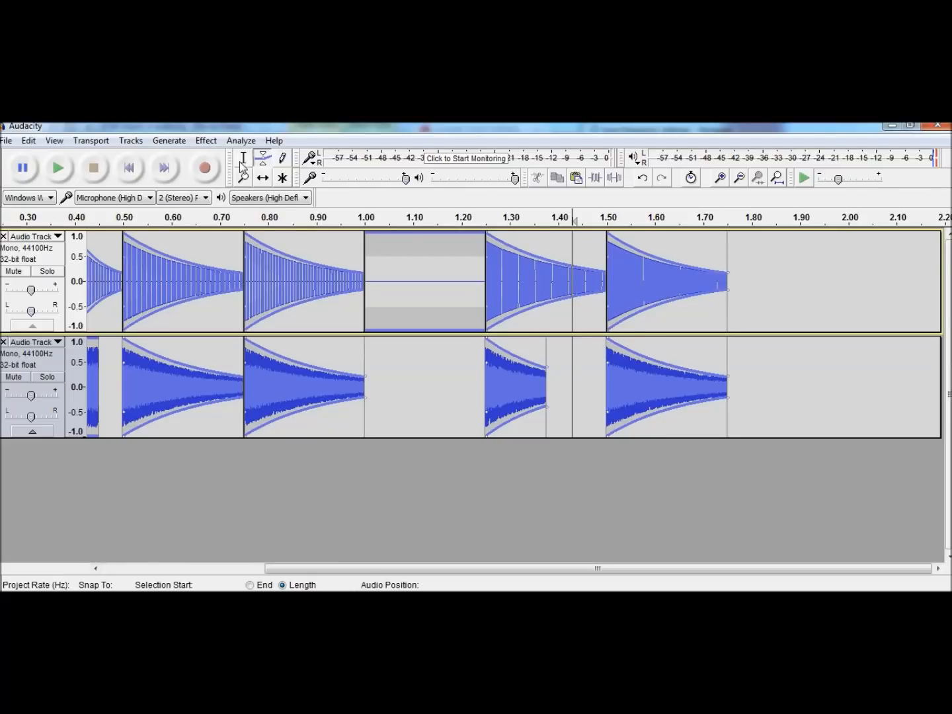
Step: Return to the Selection tool and play both tracks from the start
key(F1)
click(442, 294)
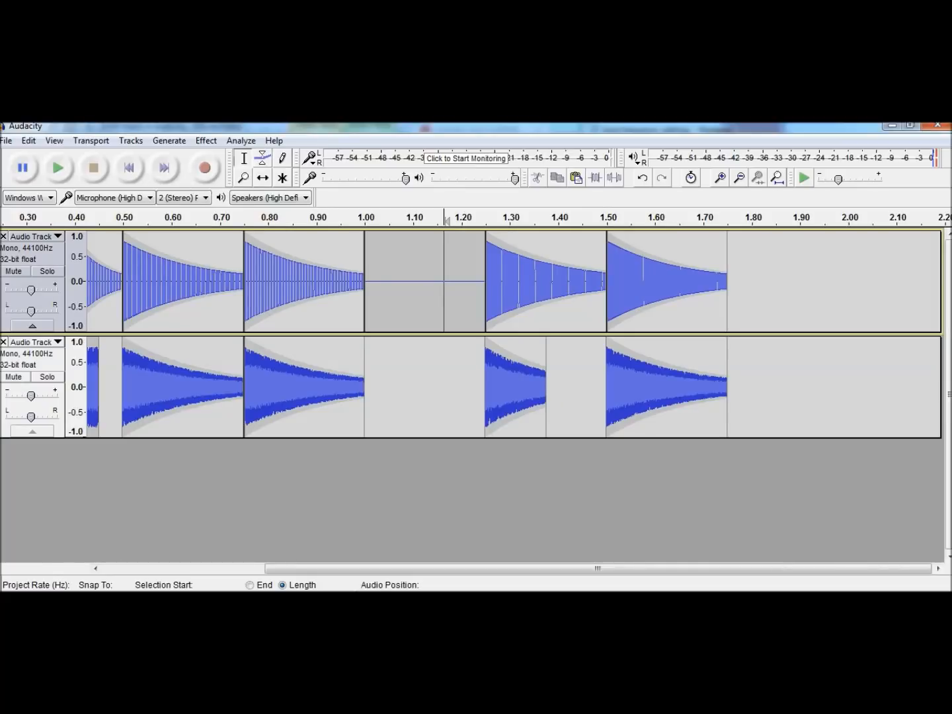
click(116, 169)
click(59, 168)
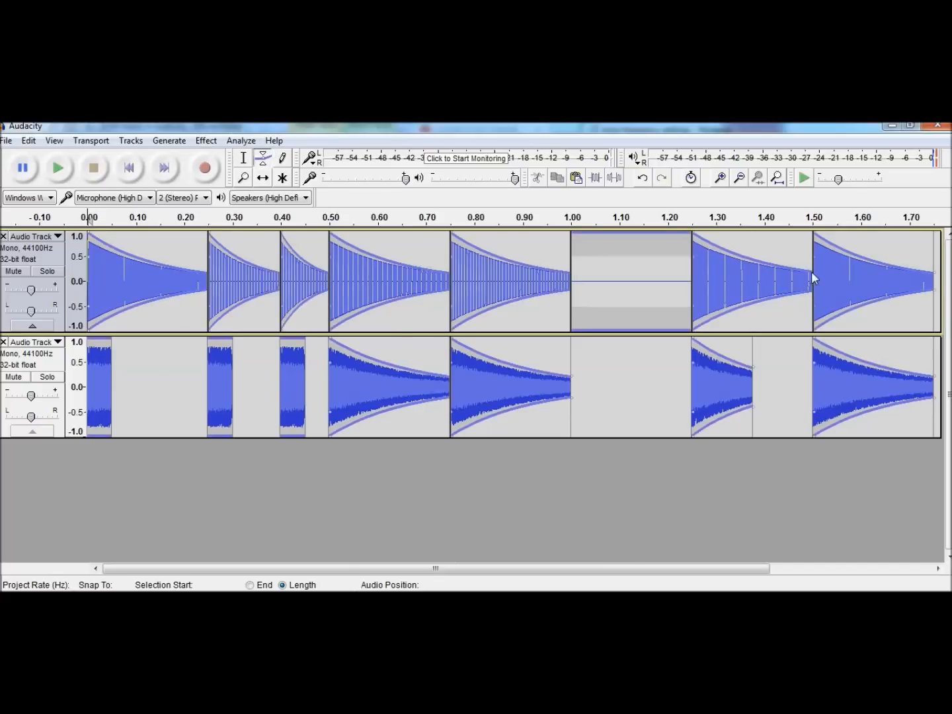
Step: Lower the end of the 1.25 s noise's envelope to about 0.1, and play both tracks from the start
drag(753, 366, 767, 380)
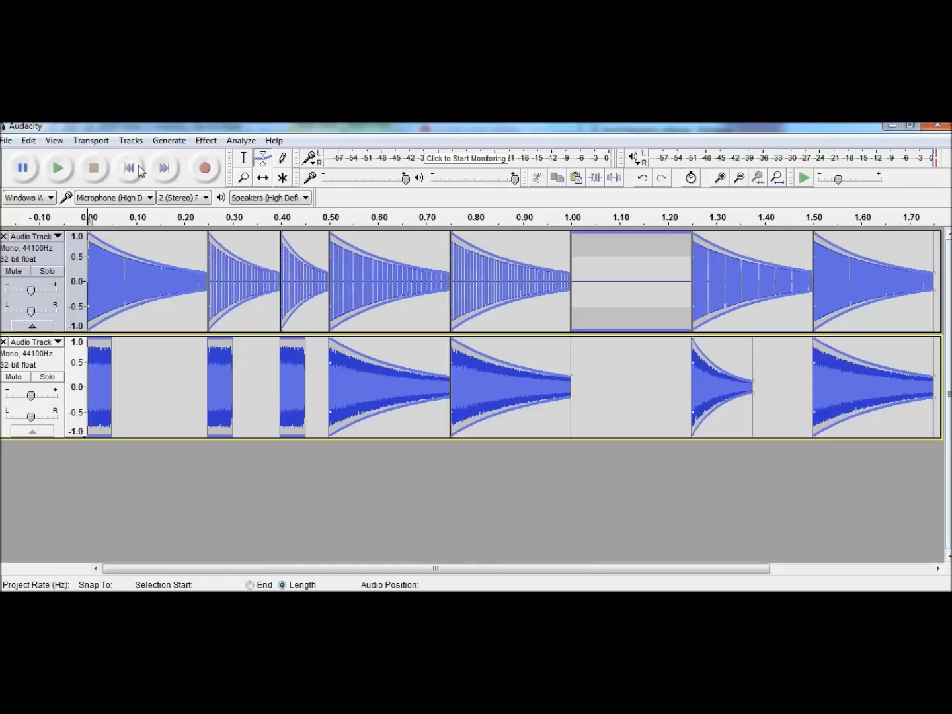
click(244, 158)
click(58, 168)
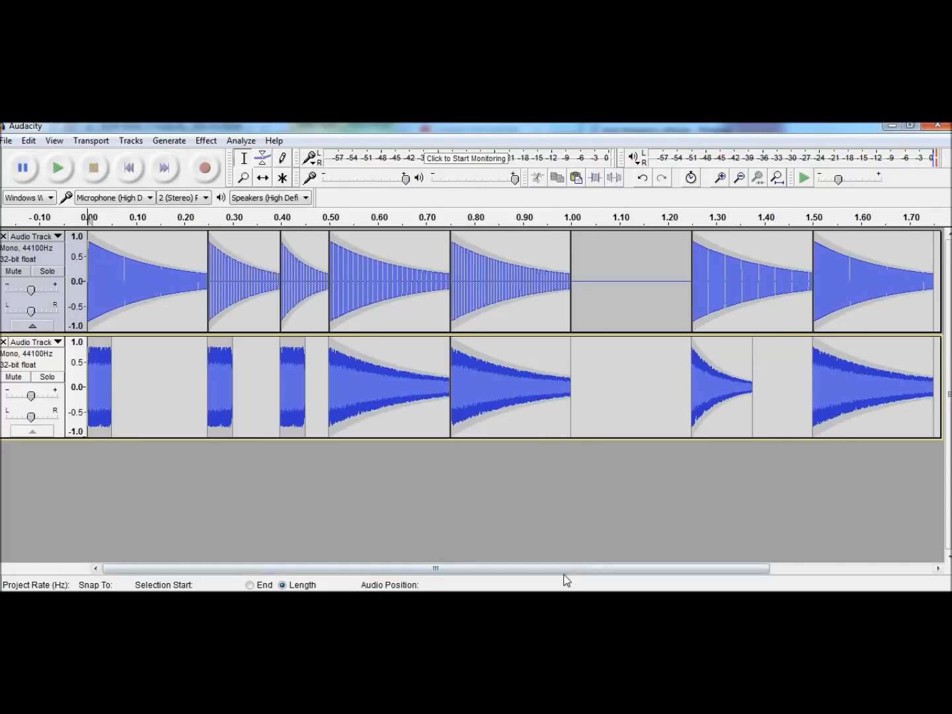
Step: Lower the end of the 1.50 s noise's envelope to about 0.15, and play both tracks from the start
drag(555, 568, 714, 568)
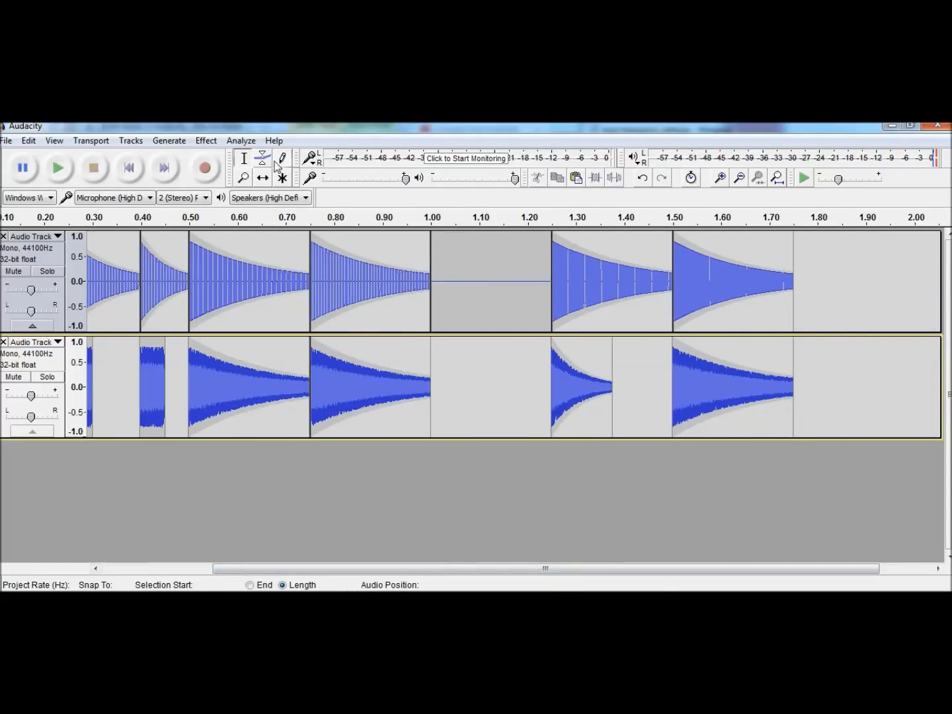
click(262, 158)
drag(792, 375, 796, 380)
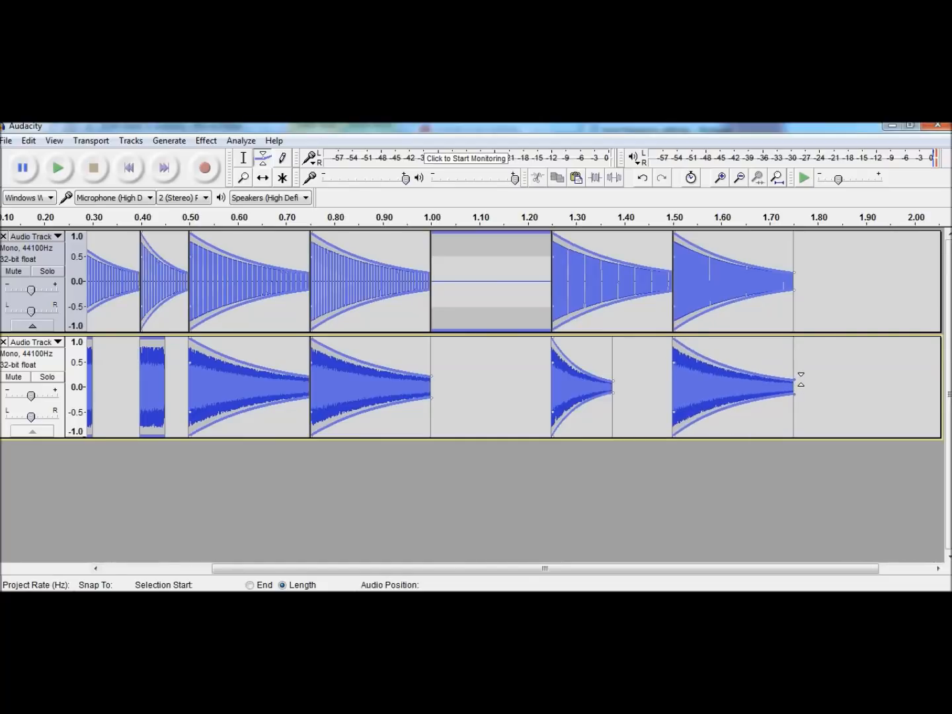
click(129, 168)
click(244, 157)
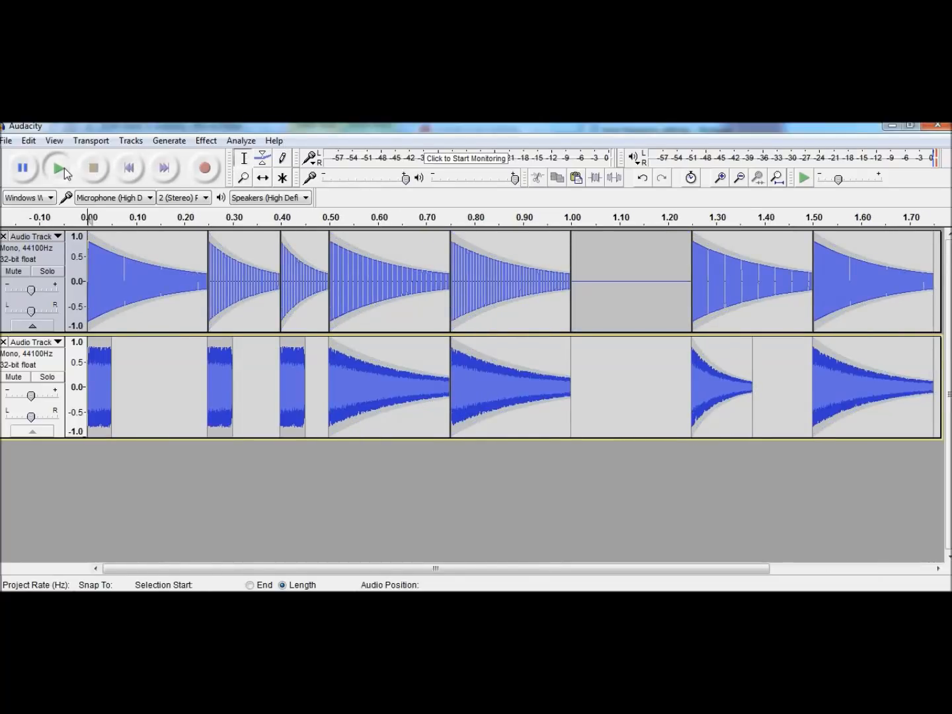
click(63, 168)
Step: Add about 0.4 s of silence at 1.75 s in the melody track, and play both tracks from the start
click(739, 177)
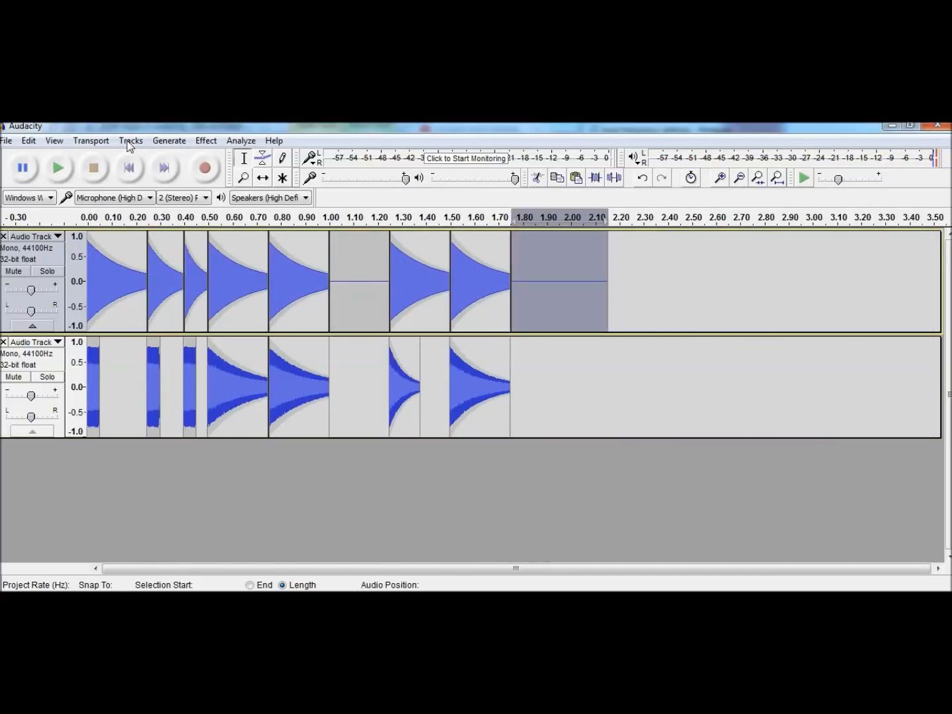
click(128, 167)
click(69, 170)
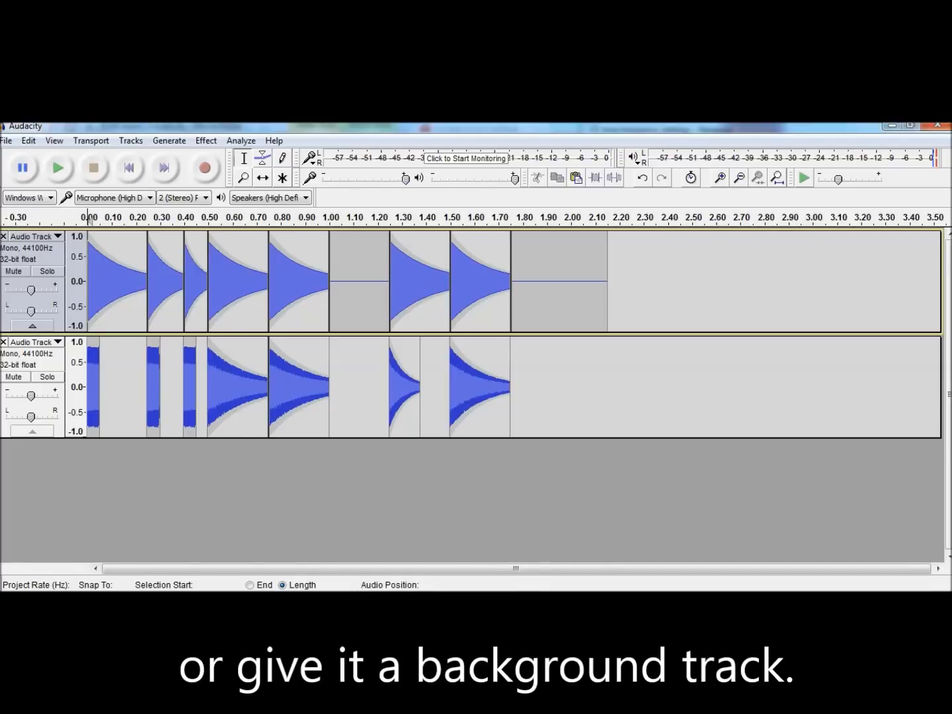
Step: Open Calculator beside the tracks, and bring up the tone frequency settings note in Notepad to look up the F frequency
key(super)
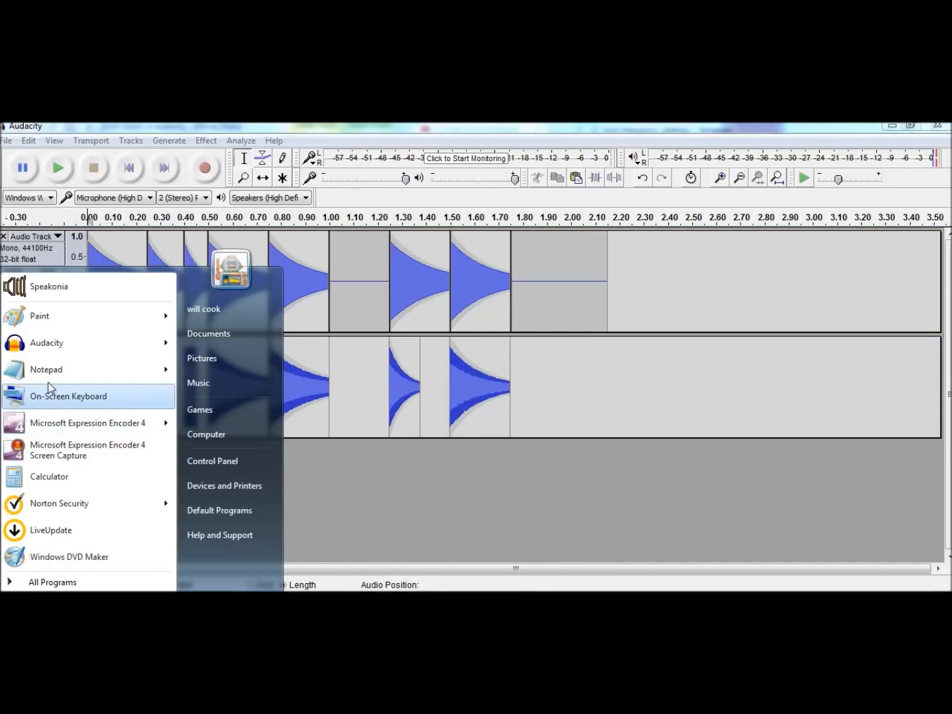
click(53, 479)
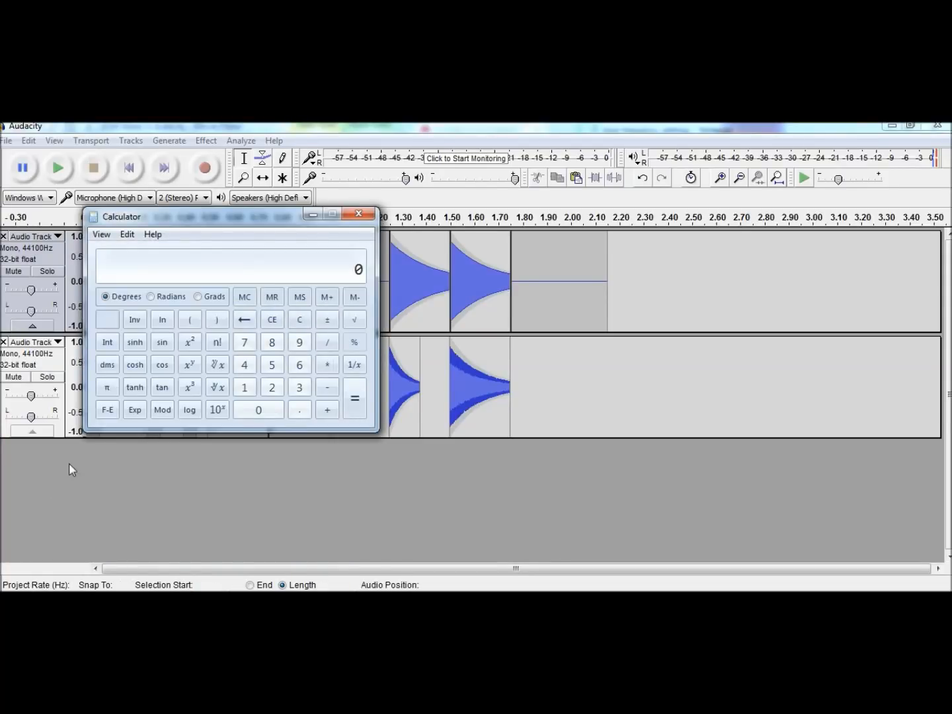
drag(264, 218, 779, 141)
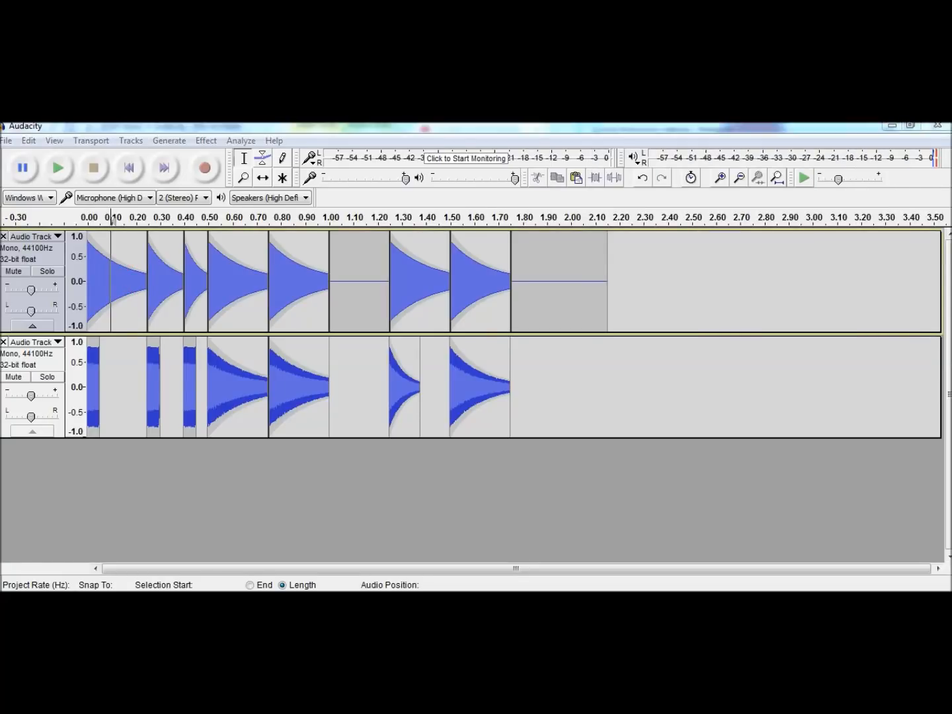
key(alt+Tab)
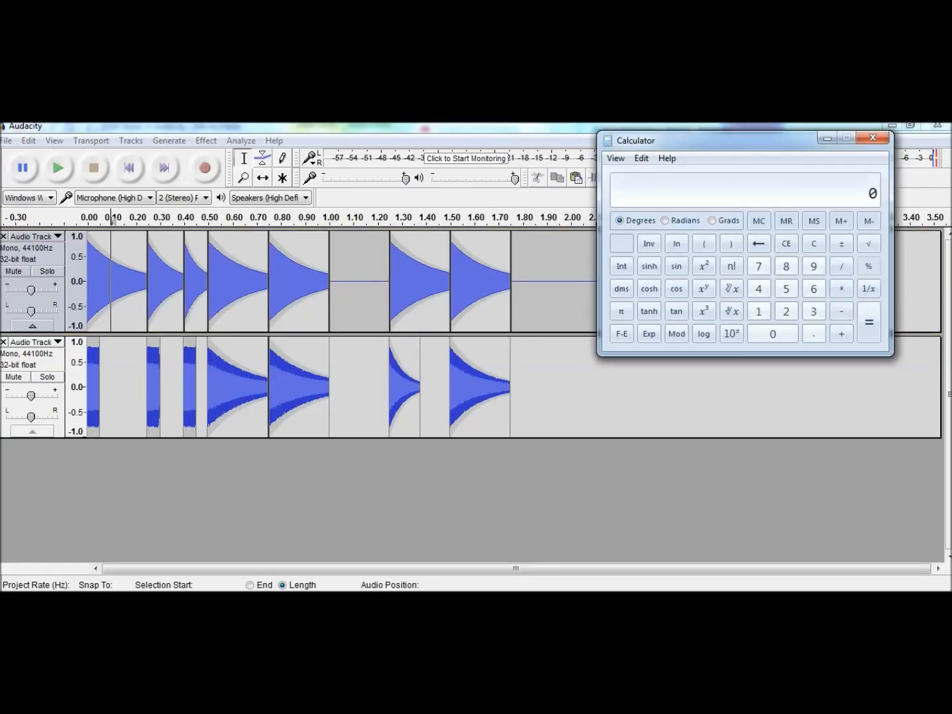
key(alt+Tab)
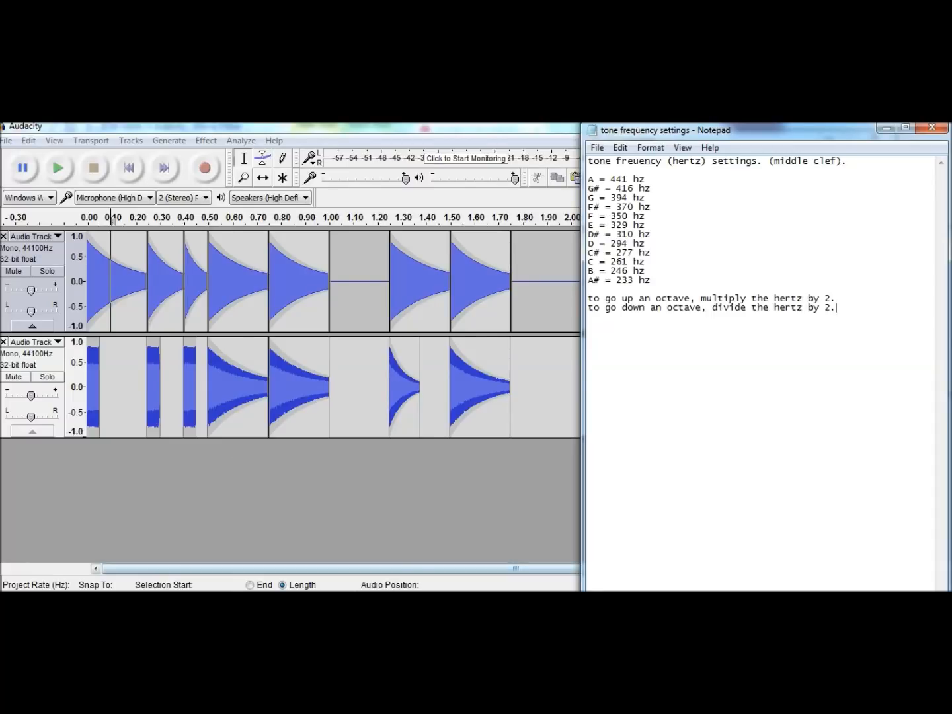
Step: In Calculator, divide the 350 Hz frequency of F by 2 to get the note an octave lower
key(alt+Tab)
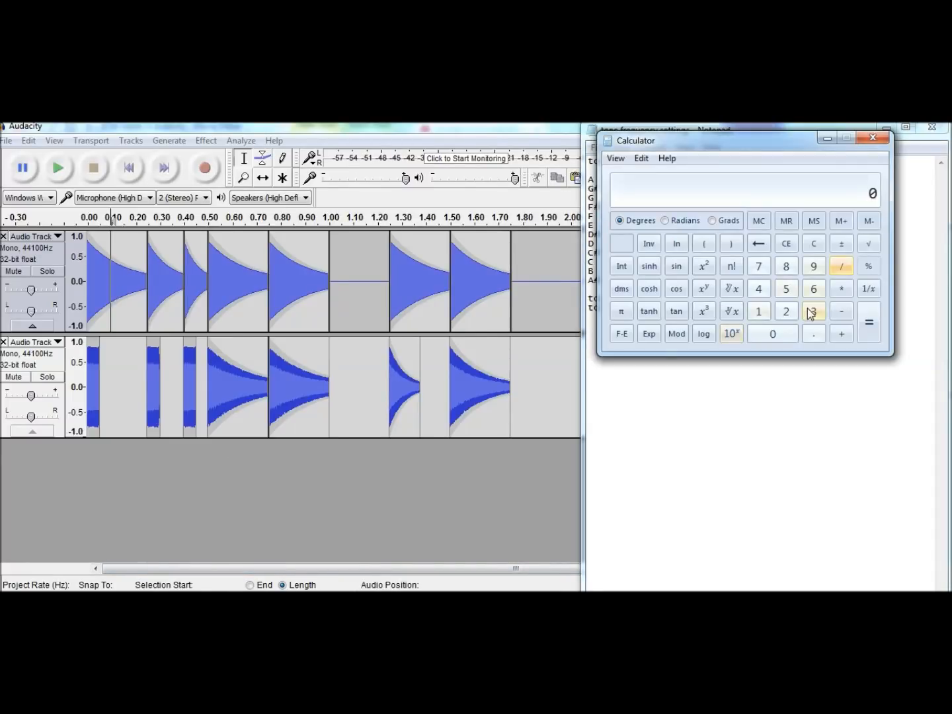
click(793, 292)
click(786, 333)
click(845, 272)
click(786, 311)
click(871, 318)
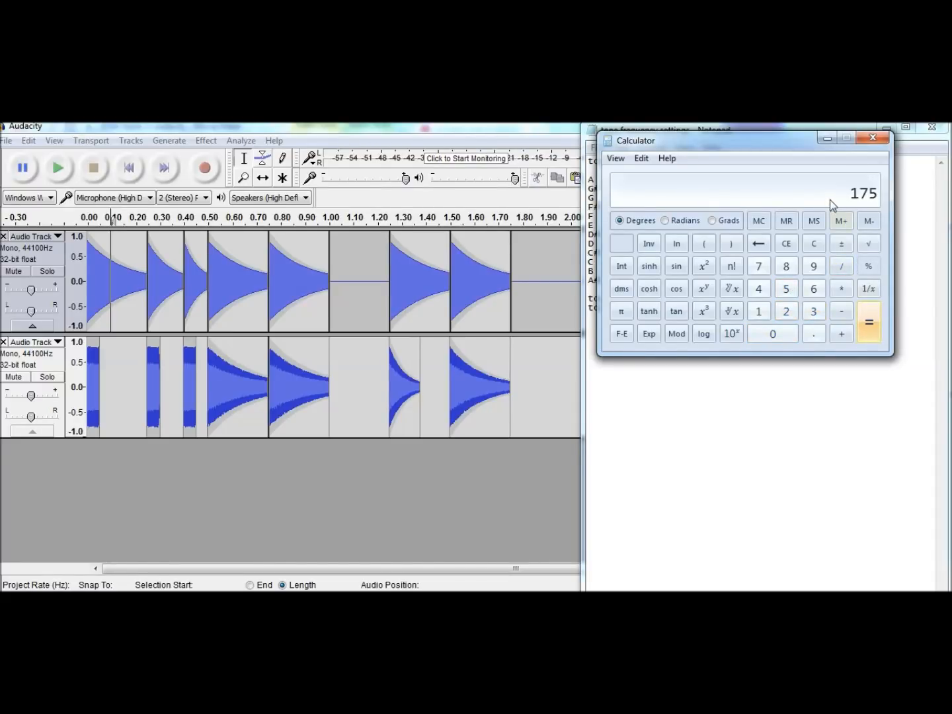
Step: Back in Audacity, add a third audio track, place the cursor at its start, and lower its gain slightly
click(75, 487)
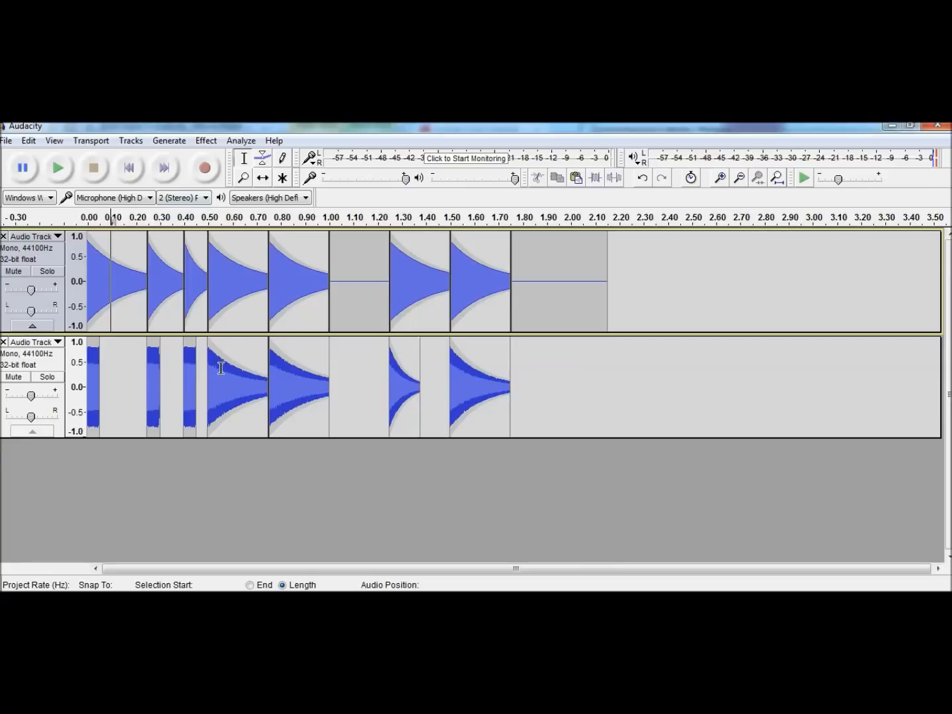
click(130, 141)
mouse_move(203, 156)
click(370, 159)
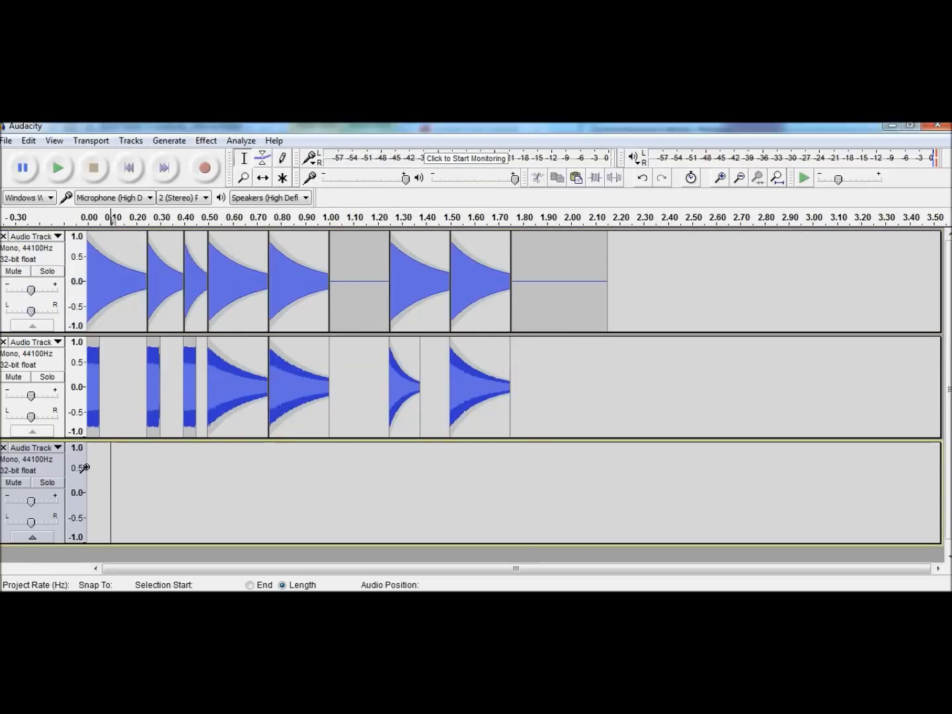
click(129, 168)
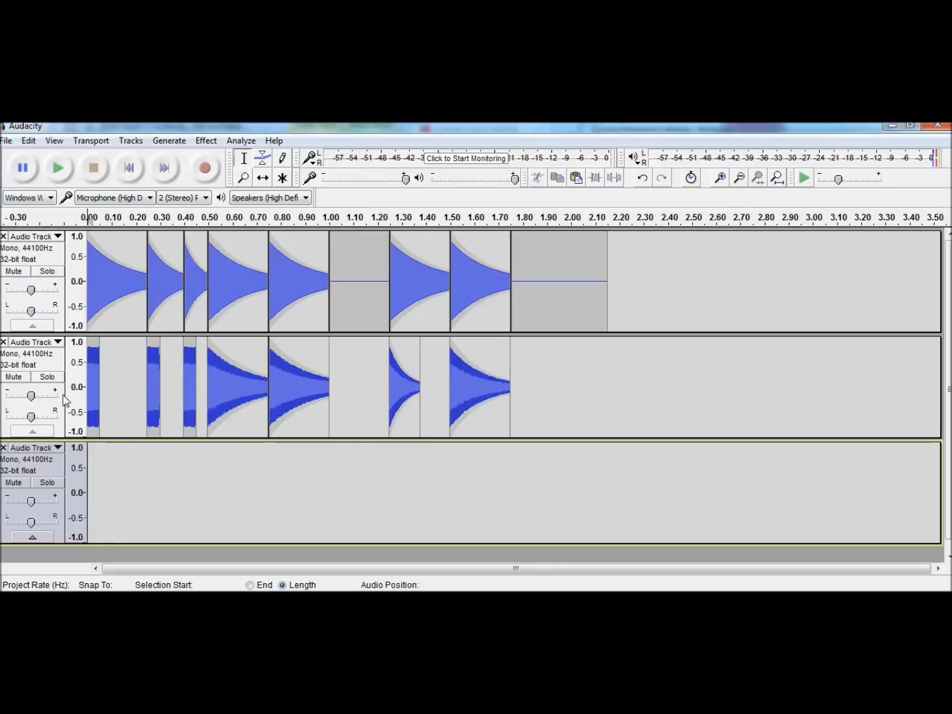
drag(31, 504, 29, 506)
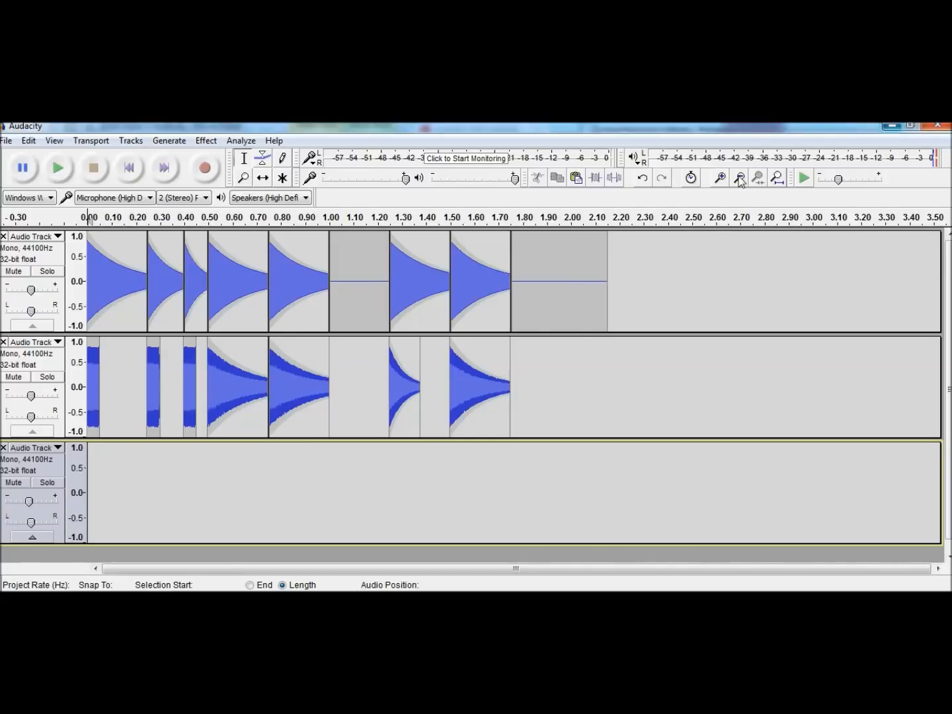
Step: Set up a Square, no alias tone of 175 Hz at amplitude 0.8 lasting 0.25 s for the third track's start
click(170, 142)
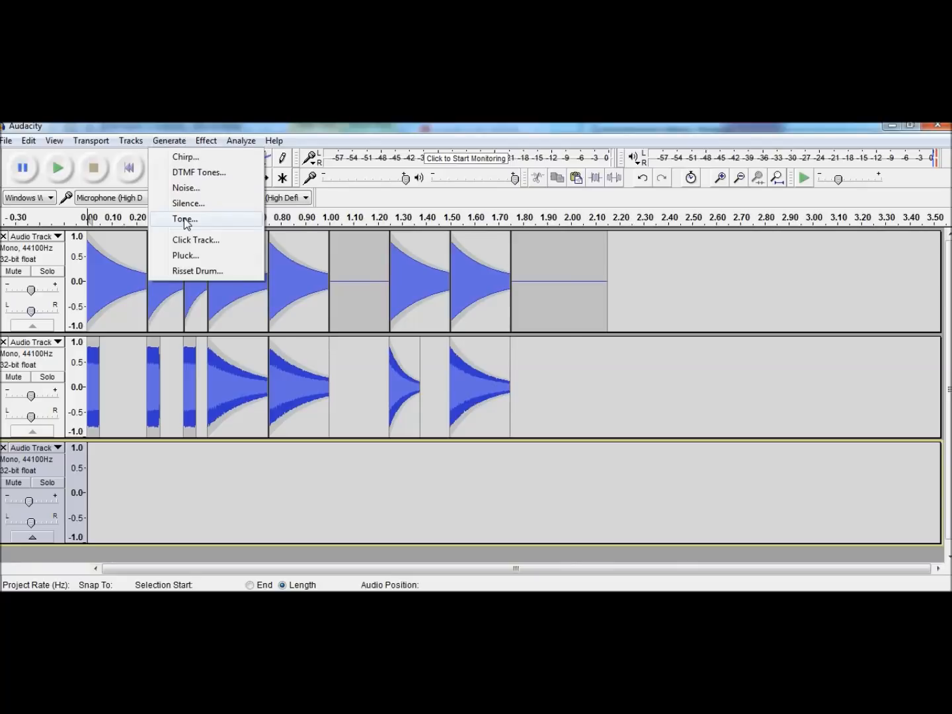
click(184, 219)
drag(507, 353, 407, 355)
text(175)
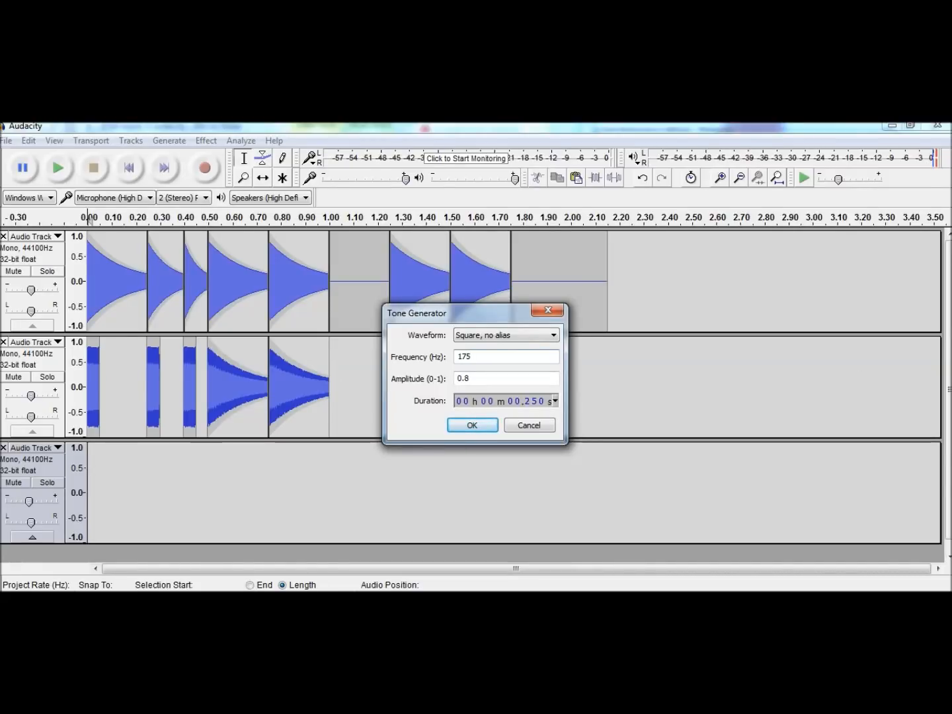
Step: Look up the A frequency in the tone settings note, and generate a 220.5 Hz square tone of 0.25 s at the third track's start
double_click(493, 352)
mouse_move(362, 641)
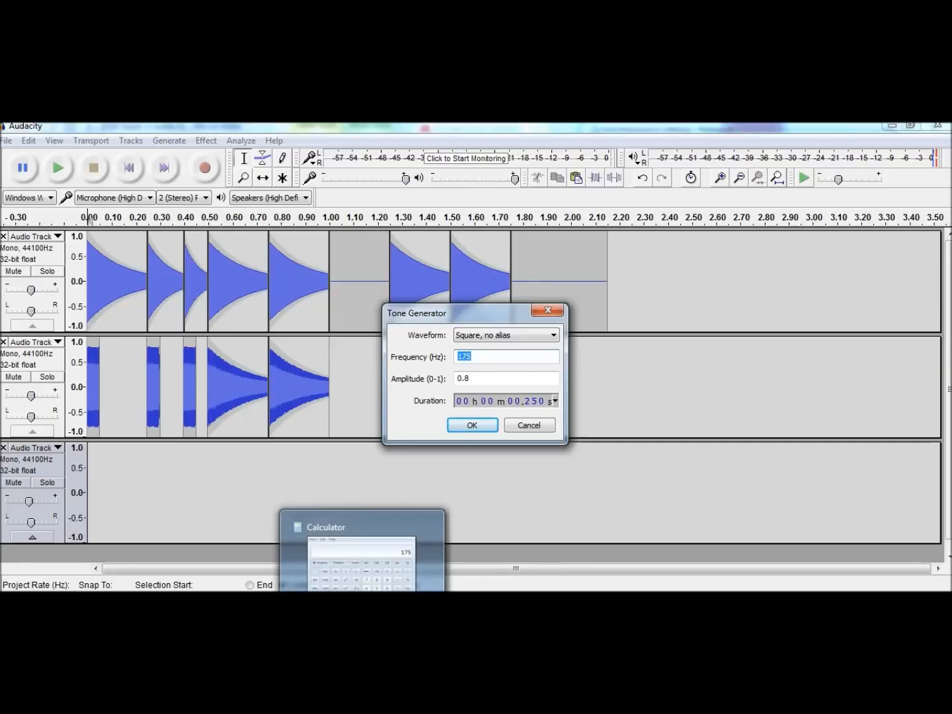
click(271, 549)
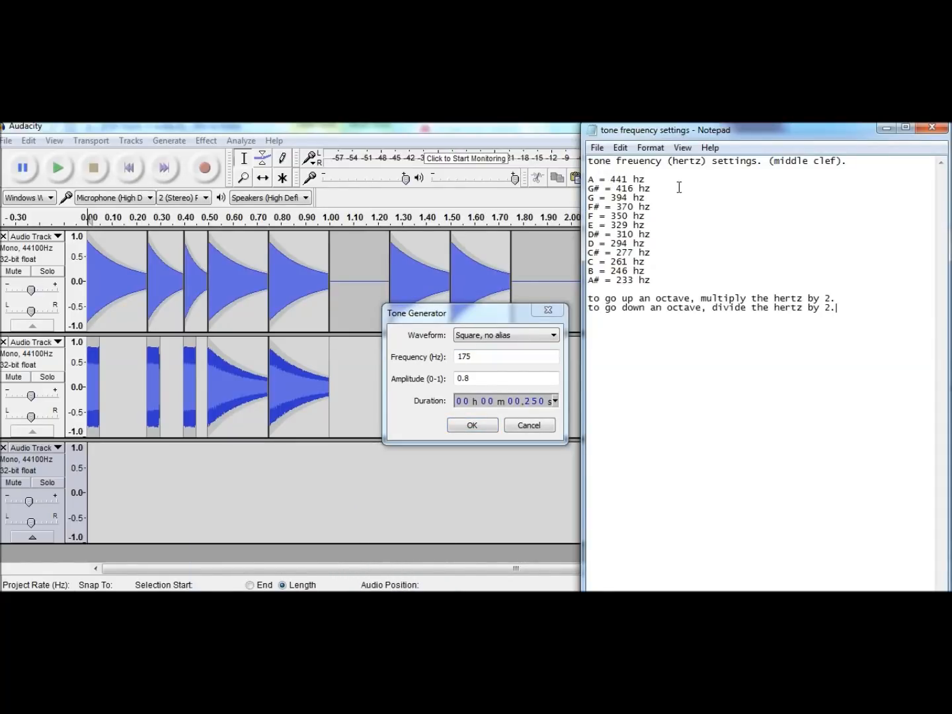
double_click(467, 357)
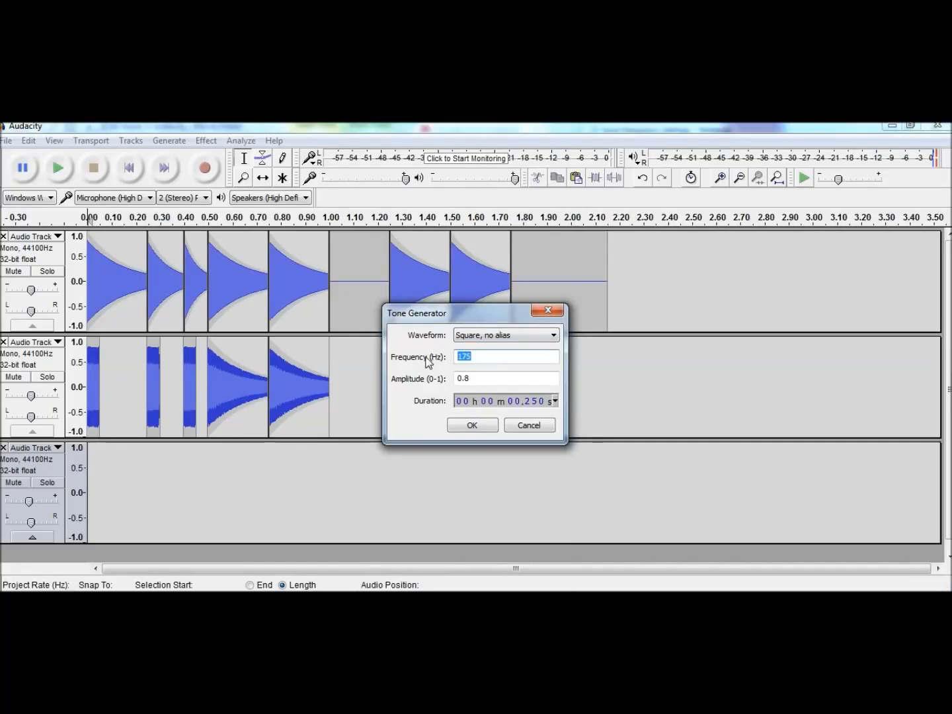
text(22)
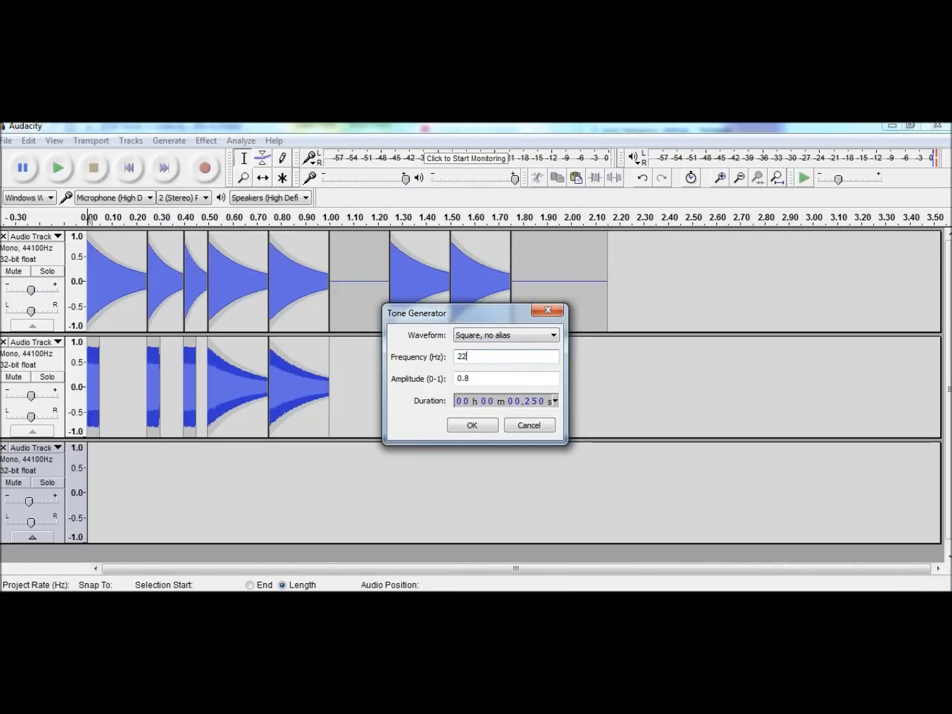
text(0.5)
click(481, 430)
key(ctrl+f)
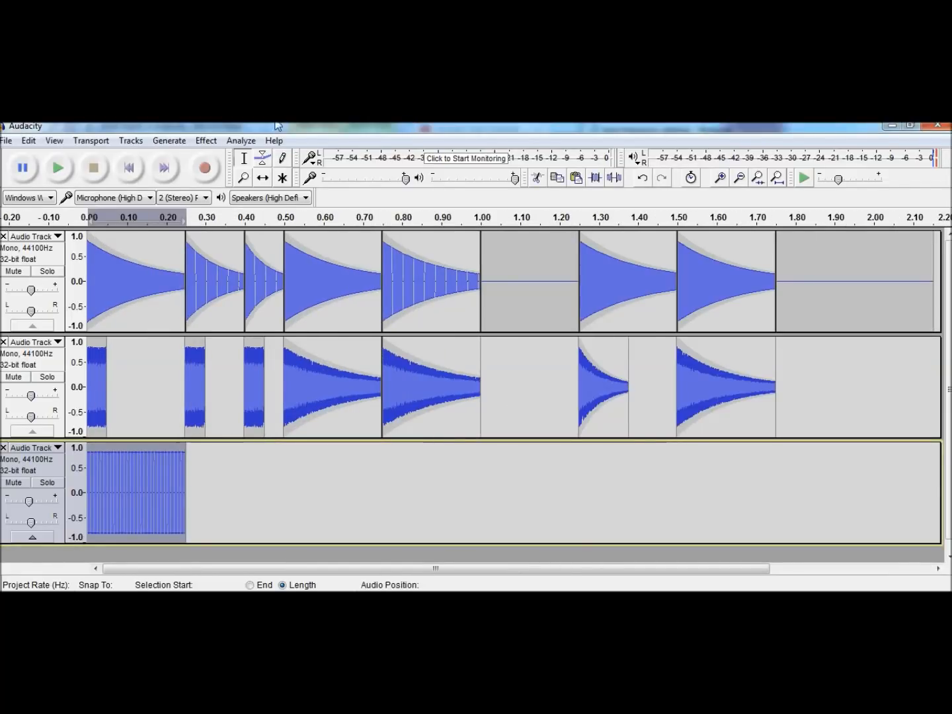
Step: Shape the third track's first tone with the Envelope tool so it decays from full level to about 0.2 at its end
click(263, 158)
drag(173, 450, 212, 484)
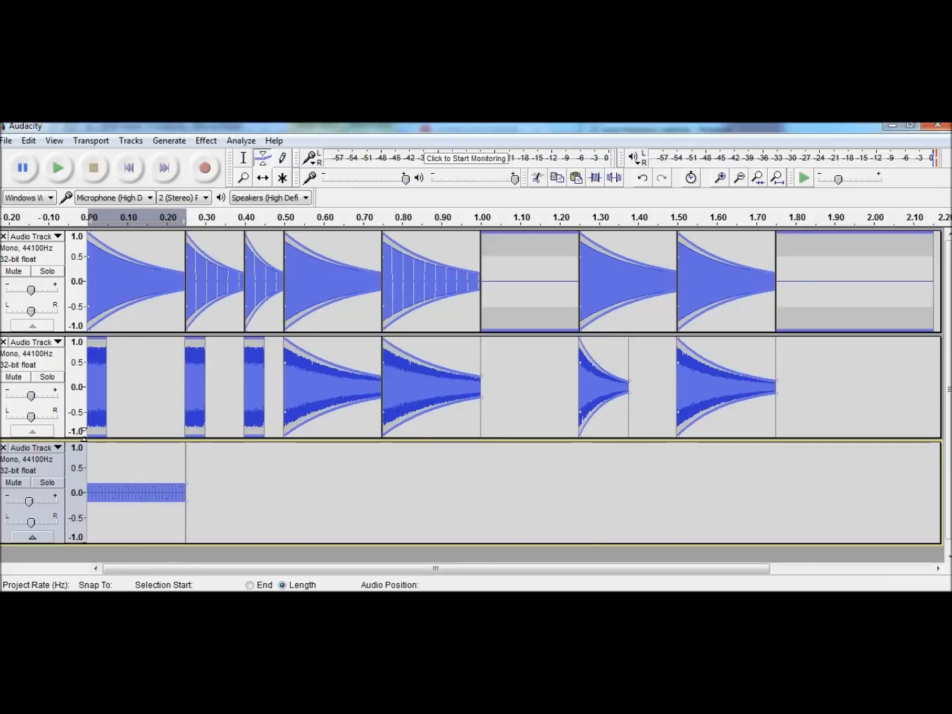
drag(84, 435, 80, 436)
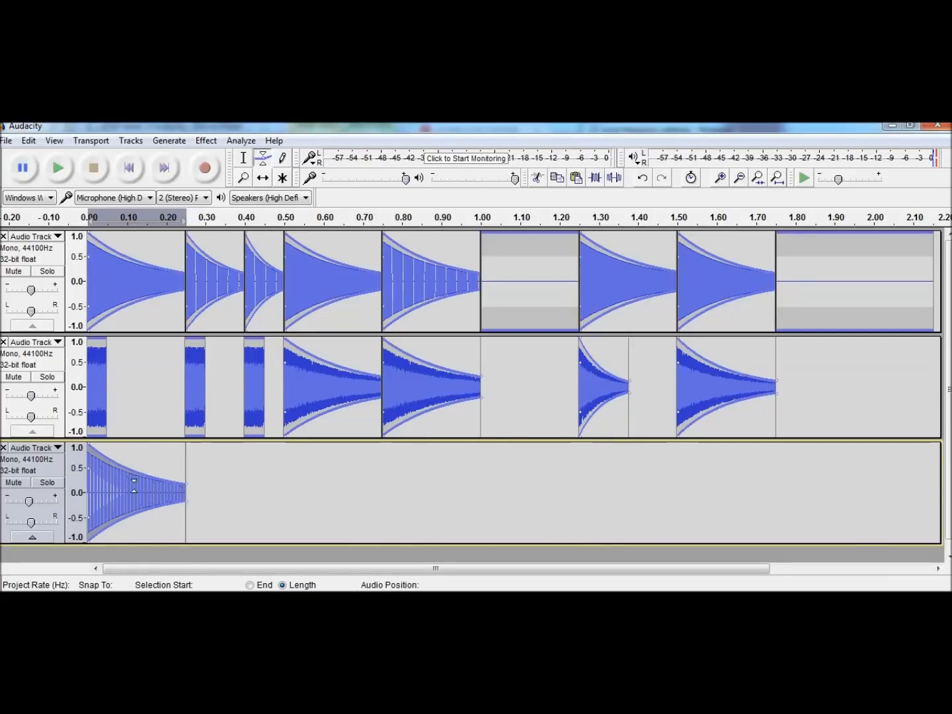
click(130, 167)
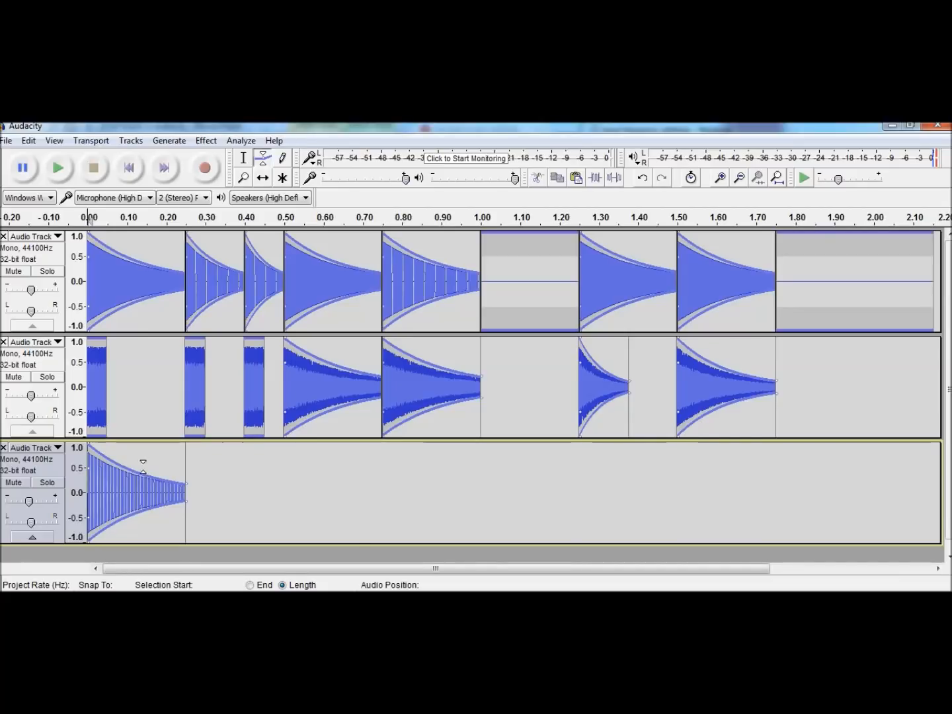
Step: With the Selection tool, place the cursor at the end of the third track's first tone, at 0.25 s
click(244, 159)
click(186, 479)
click(197, 478)
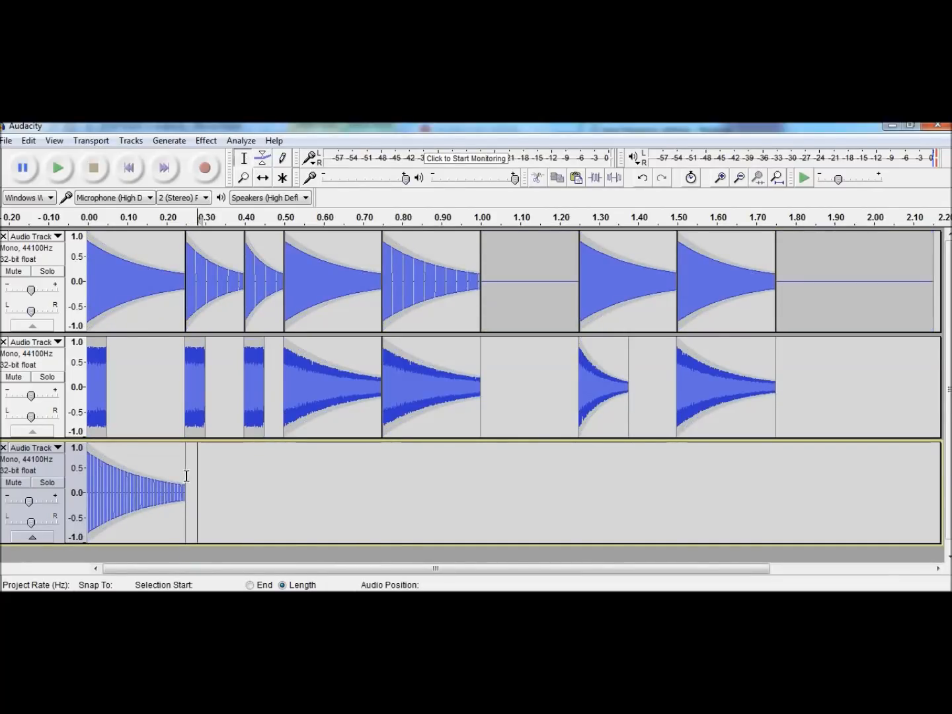
click(186, 476)
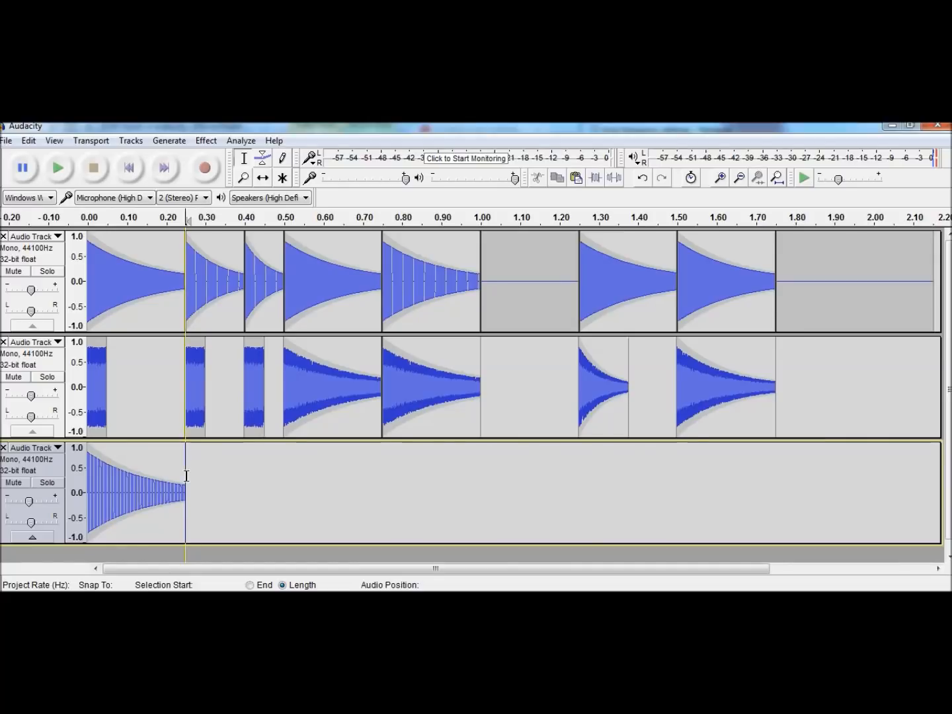
click(192, 487)
click(186, 484)
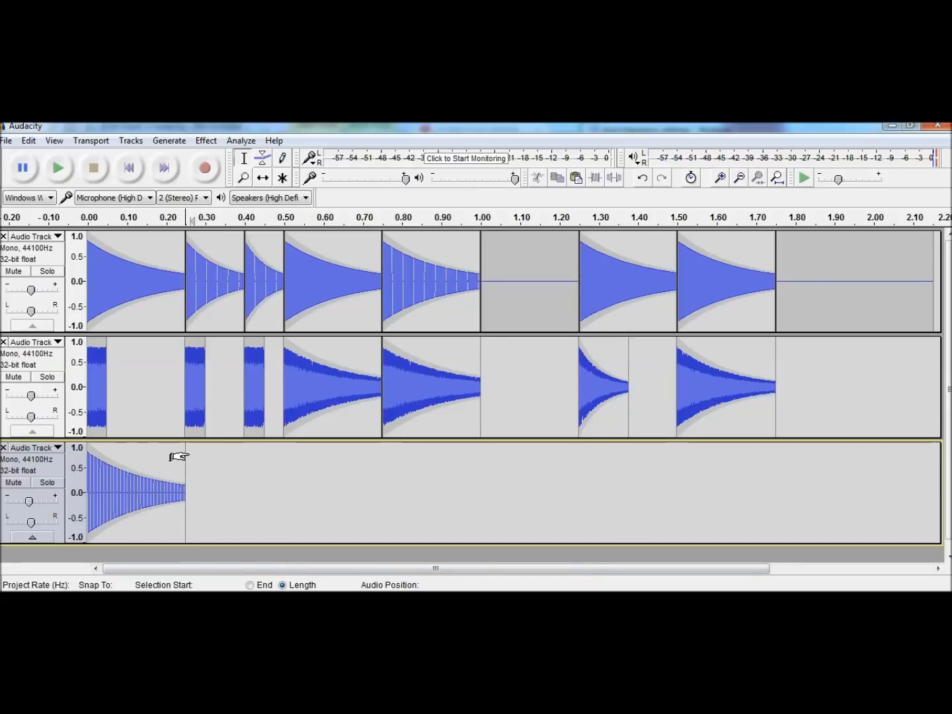
Step: Examine at sample level how the third track's first tone ends relative to the clips starting at 0.25 s in the other tracks
click(720, 177)
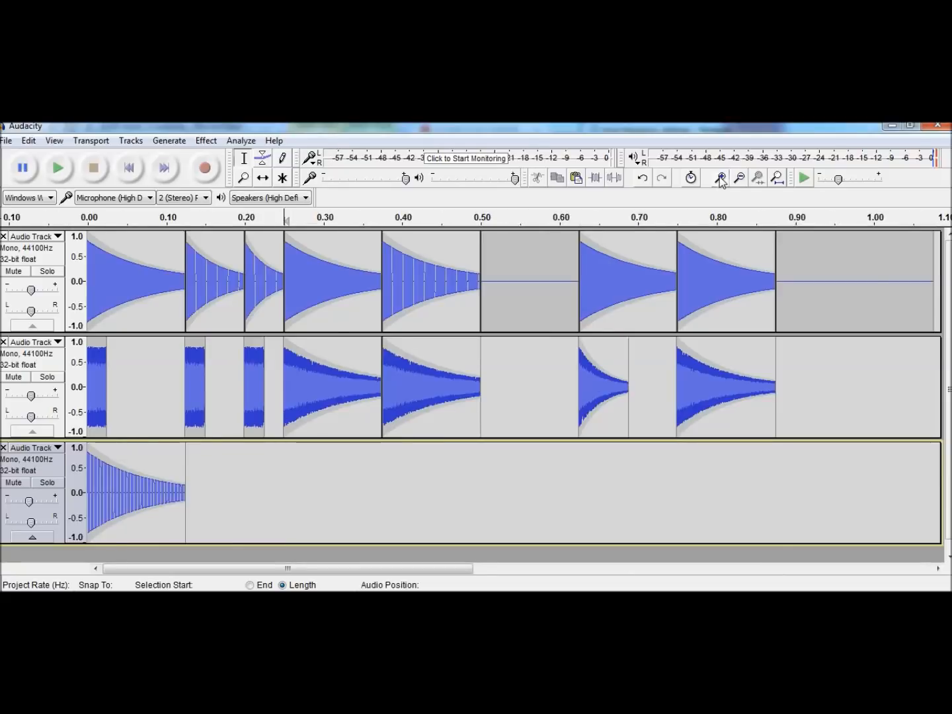
click(720, 177)
click(720, 177)
click(720, 177)
click(720, 177)
click(720, 177)
click(721, 177)
click(720, 177)
click(720, 177)
click(720, 177)
click(721, 177)
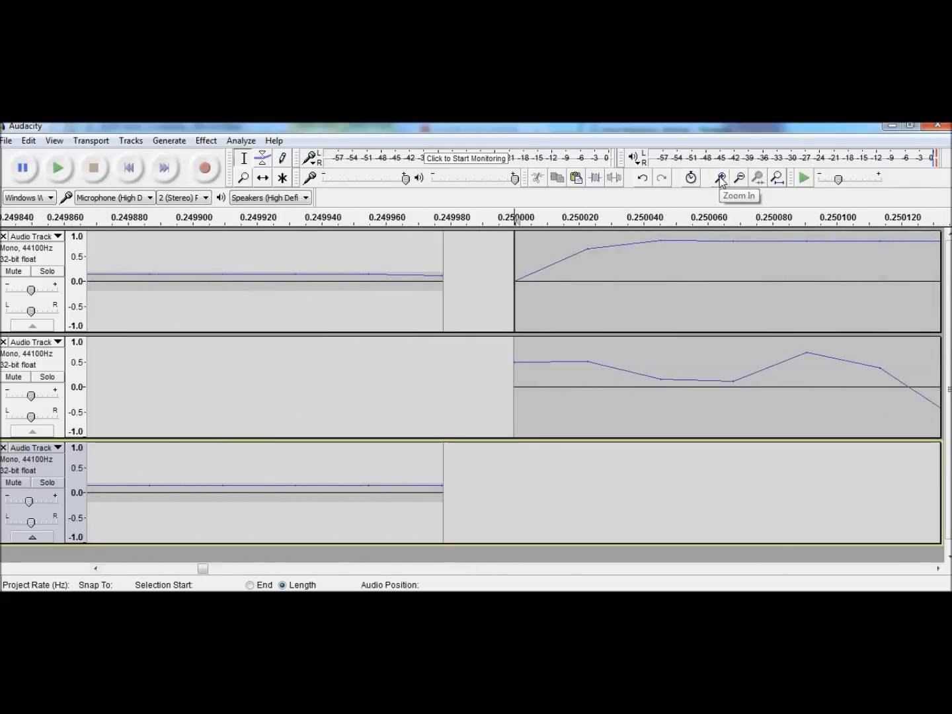
click(721, 177)
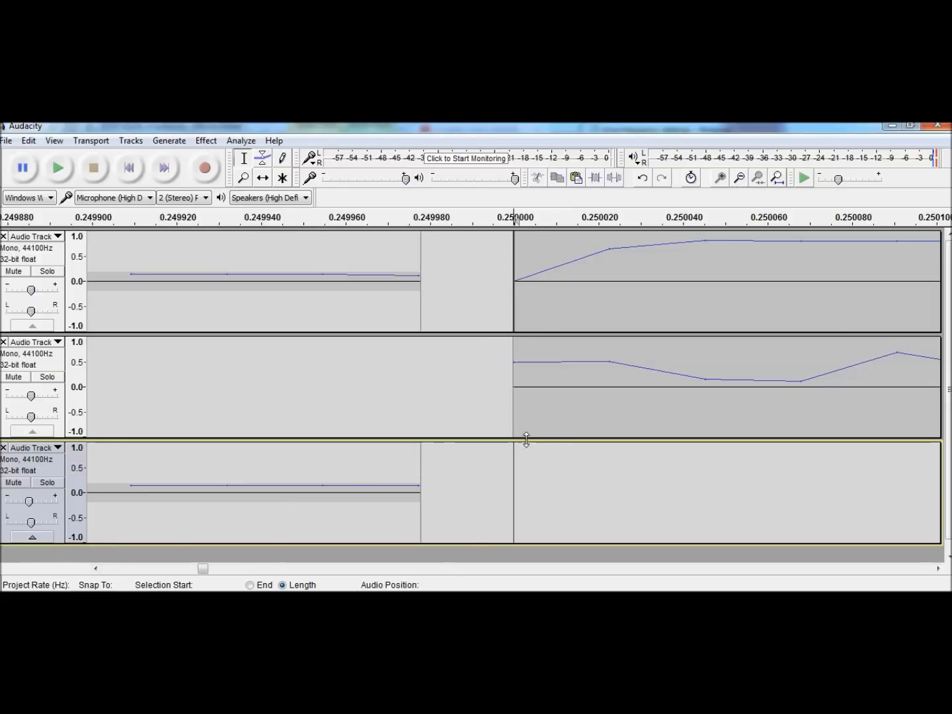
click(739, 178)
click(740, 177)
click(739, 178)
click(739, 178)
click(739, 178)
click(739, 178)
click(740, 178)
click(739, 177)
click(739, 178)
click(739, 178)
click(739, 178)
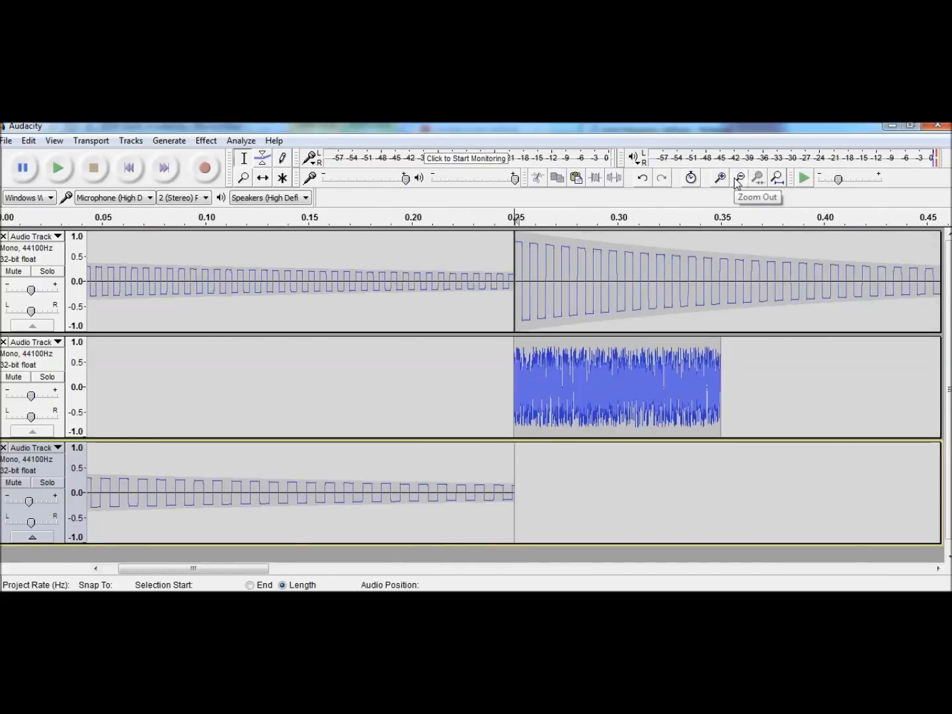
click(740, 178)
click(739, 177)
Step: Look up C in the frequency note, and generate a 261 Hz square tone of 0.25 s directly after the third track's first tone
click(233, 496)
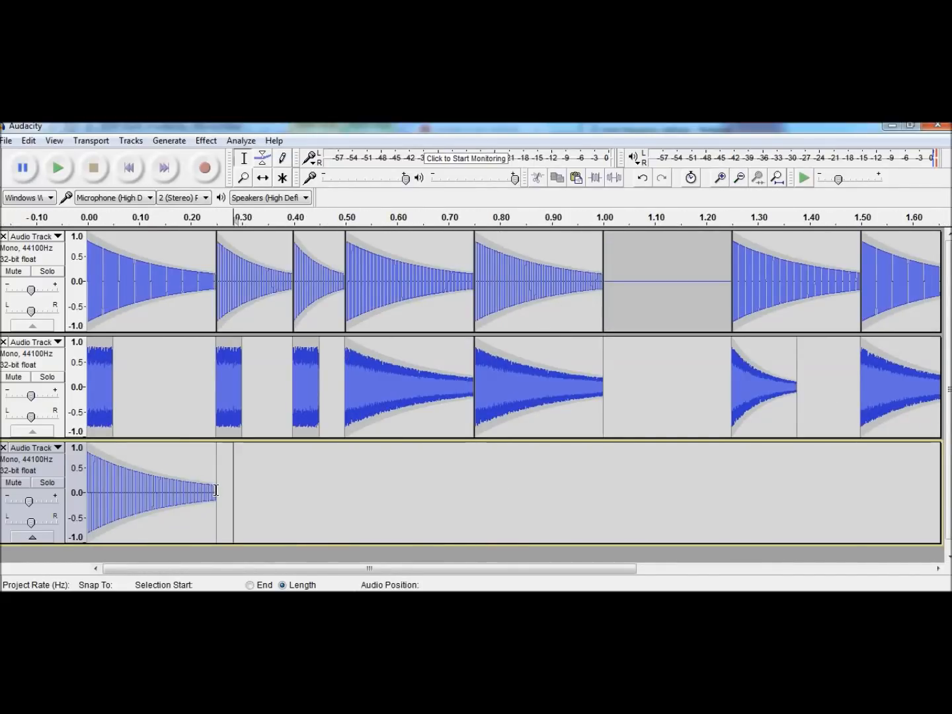
click(283, 428)
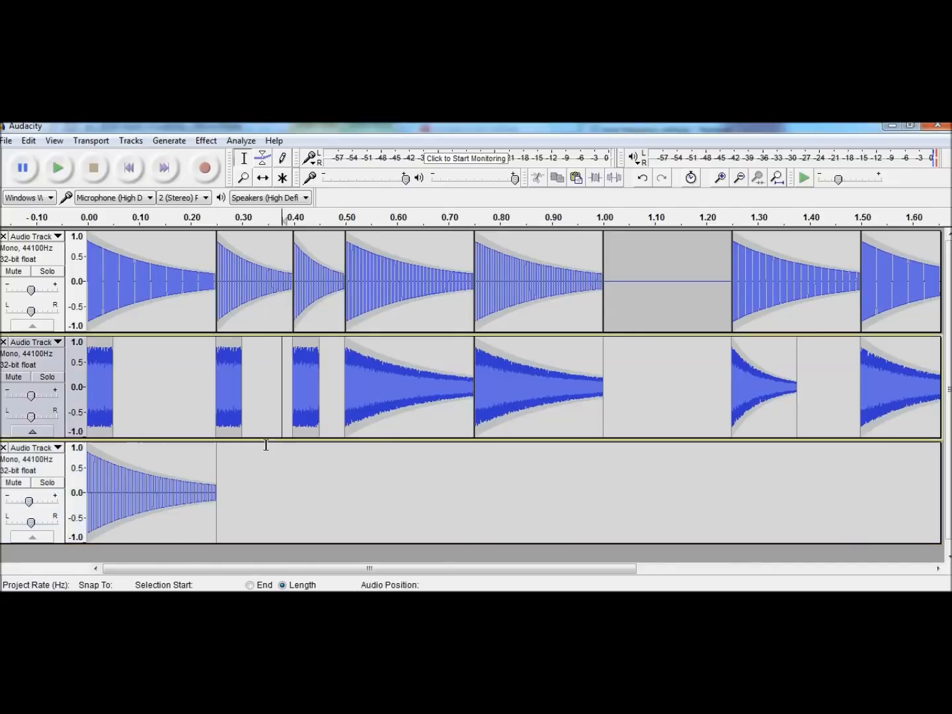
click(216, 479)
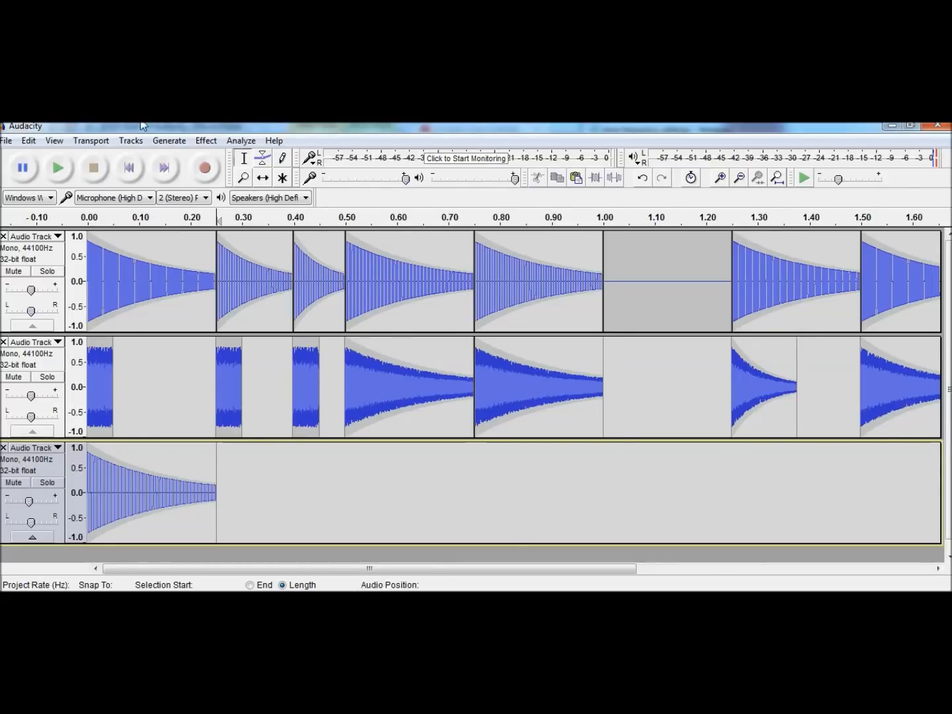
click(169, 141)
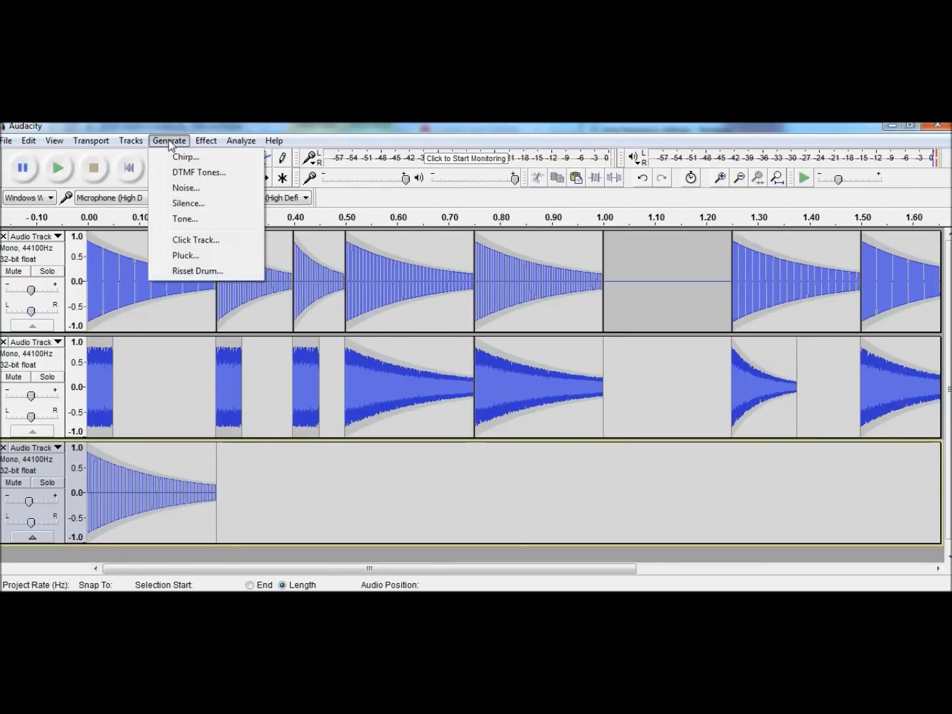
click(187, 220)
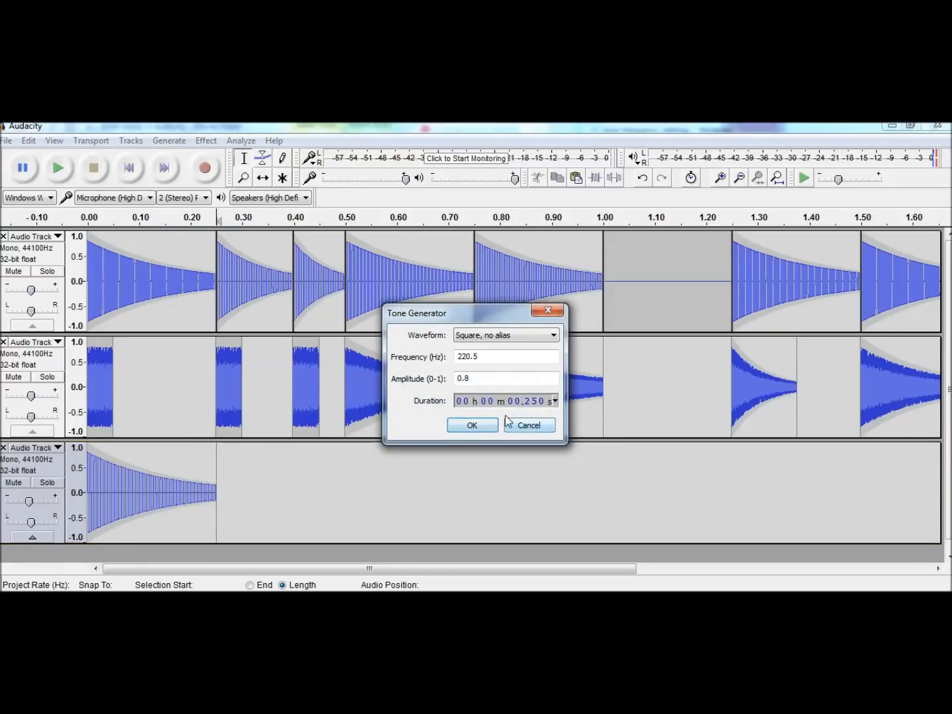
key(alt+Tab)
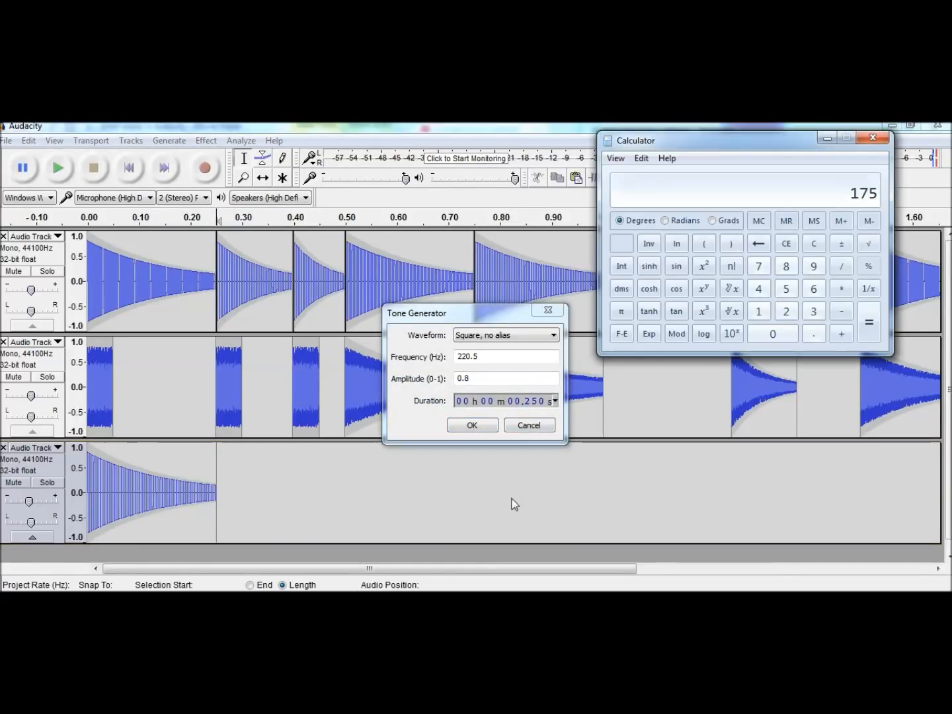
key(alt+Tab)
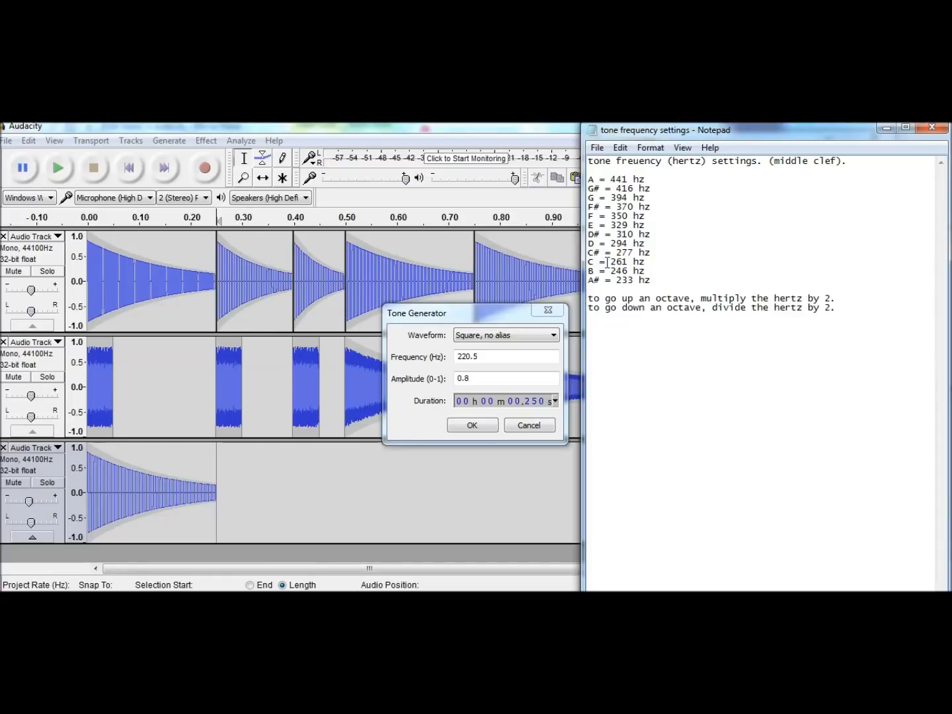
click(485, 356)
drag(485, 355, 457, 357)
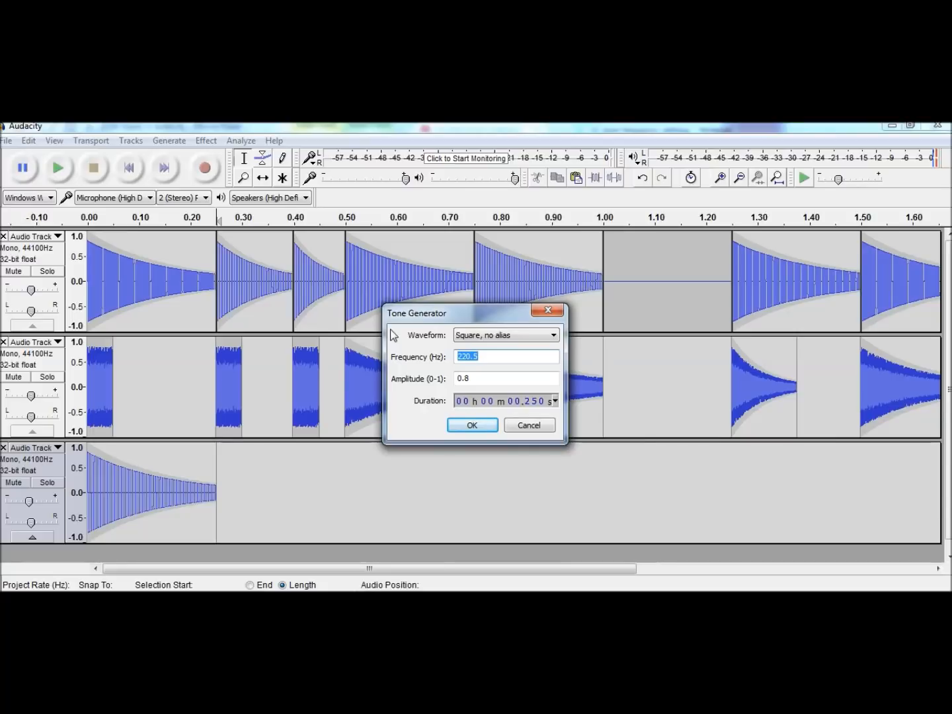
text(261)
click(474, 426)
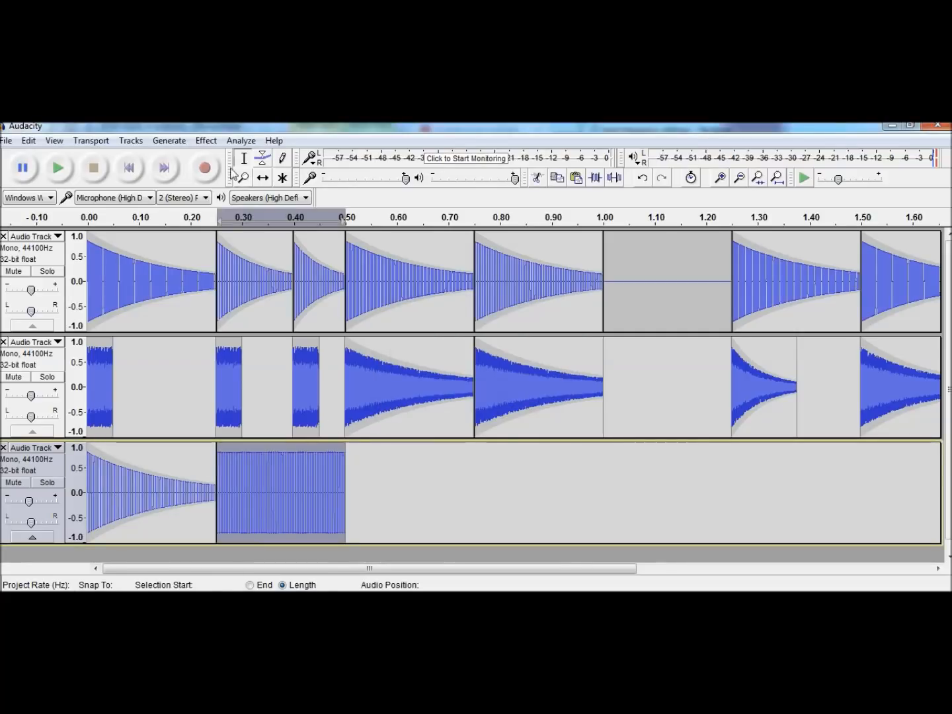
Step: Shape the third track's second tone with the Envelope tool so it decays from full level to about 0.2 at 0.50 s
click(264, 159)
drag(344, 446, 374, 485)
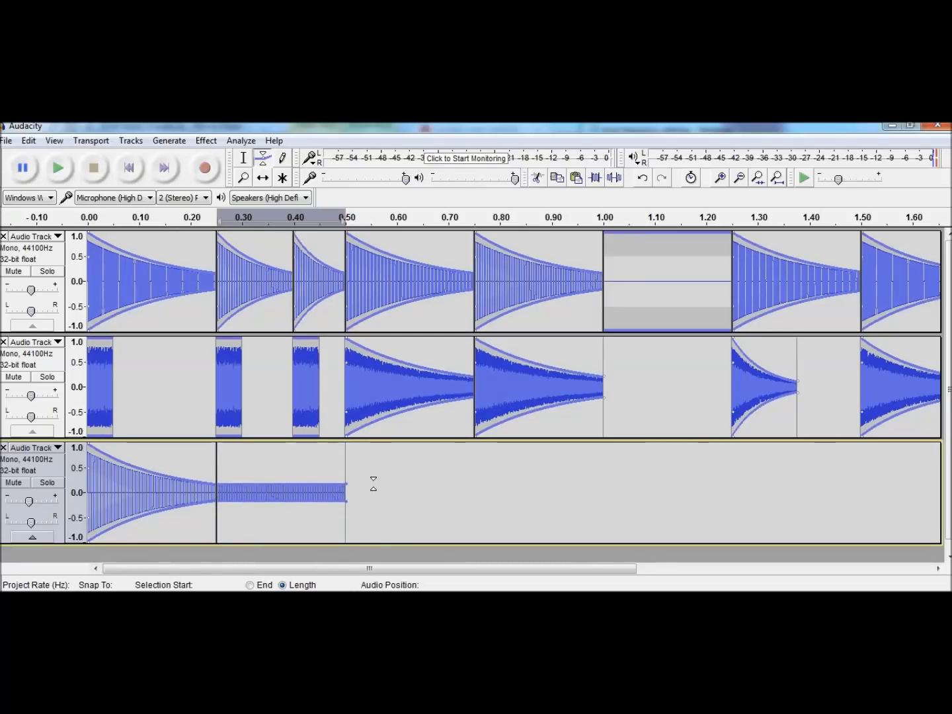
drag(257, 483, 216, 447)
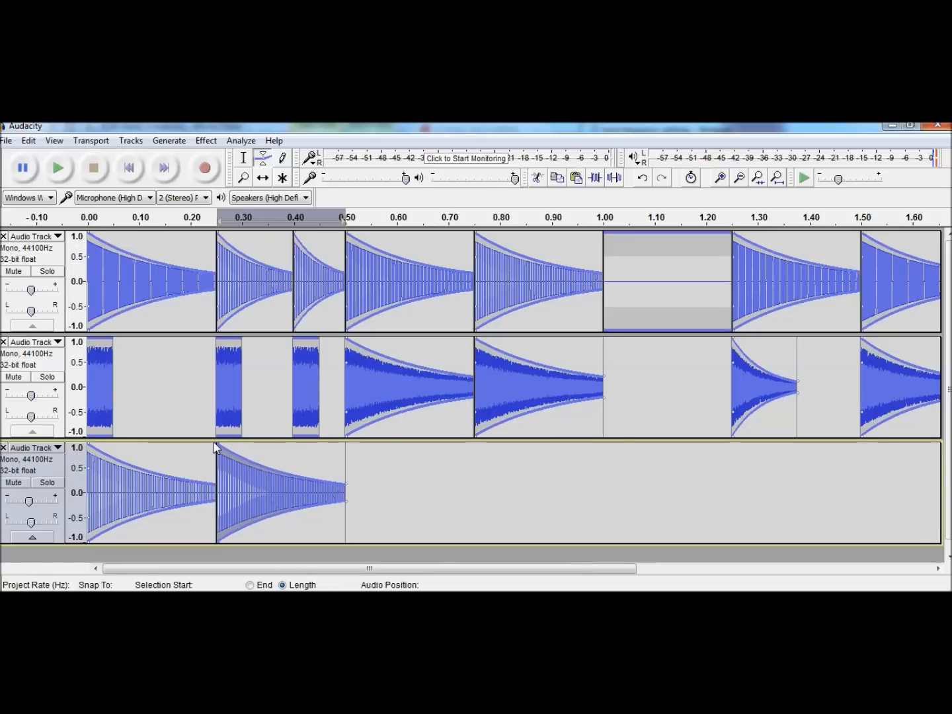
click(243, 158)
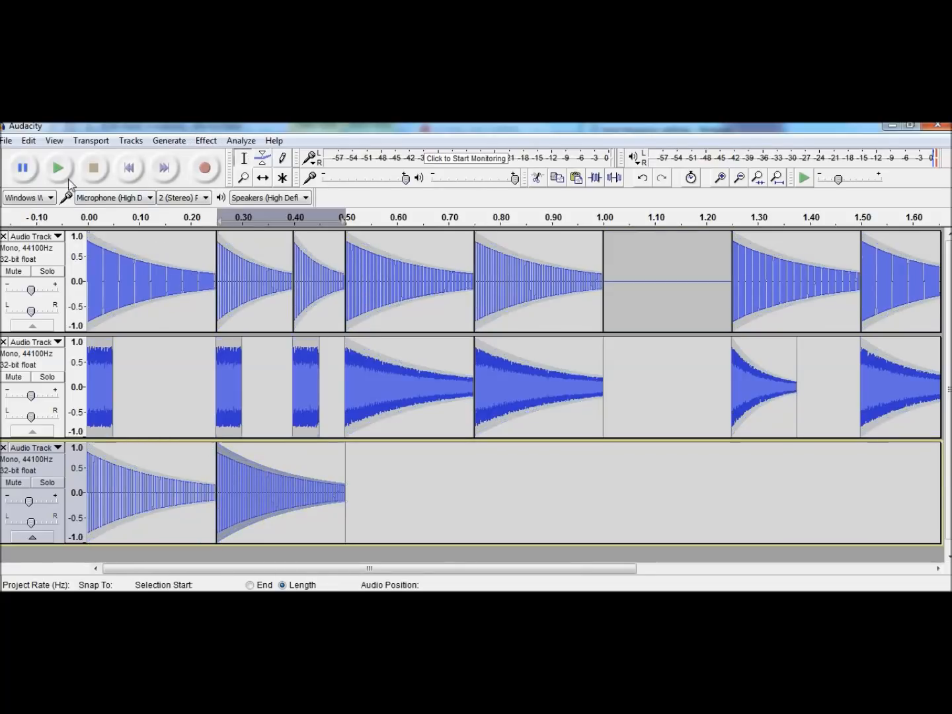
Step: Play all tracks together from the start, and solo the third track to listen to its two tones alone
click(131, 174)
click(58, 170)
click(93, 171)
click(59, 172)
click(93, 171)
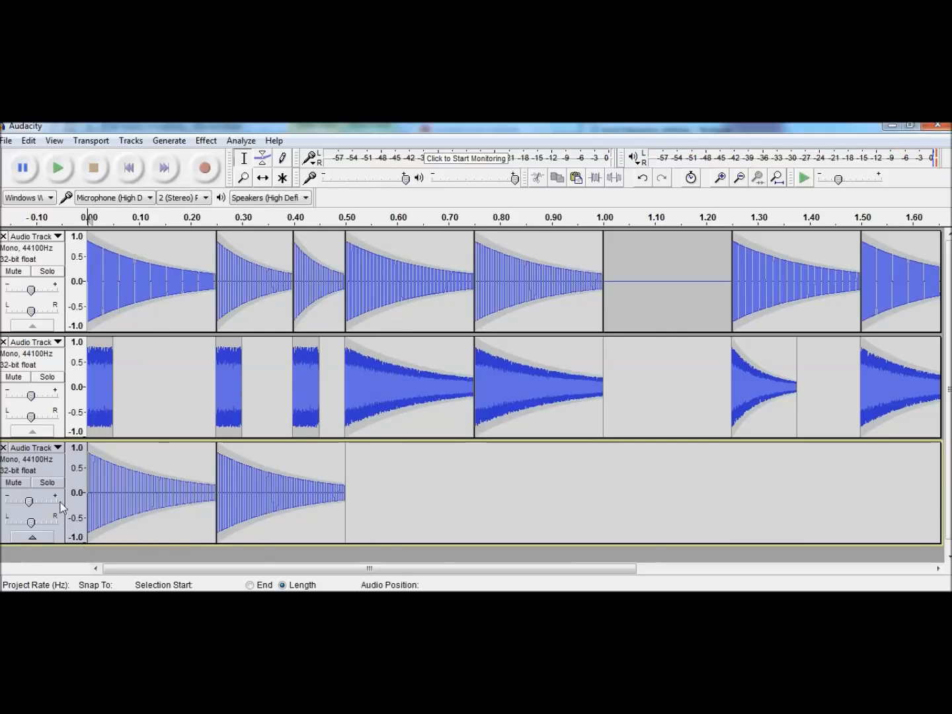
click(48, 484)
click(62, 168)
click(95, 170)
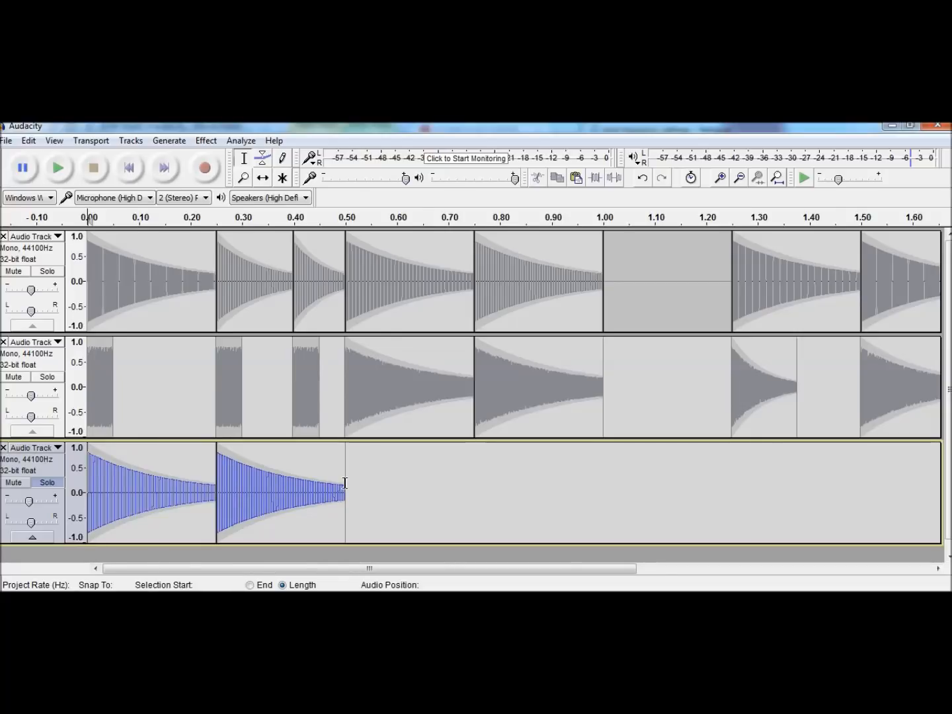
Step: Delete both tones from the third track, turn off its solo, and place the cursor back at its start
drag(344, 483, 1, 503)
key(Delete)
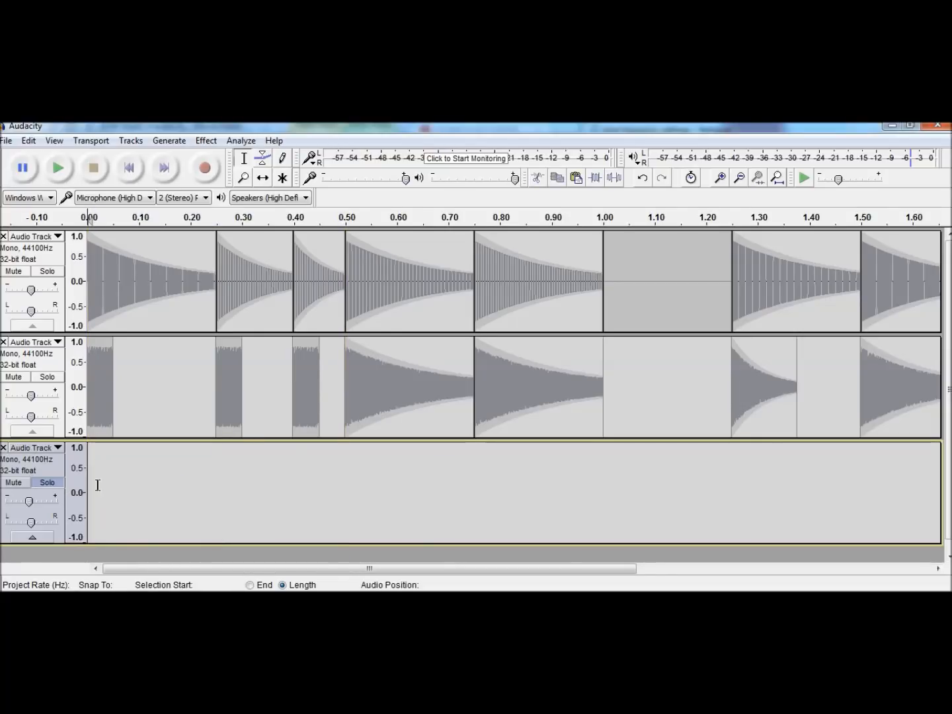
click(45, 482)
click(104, 481)
click(88, 480)
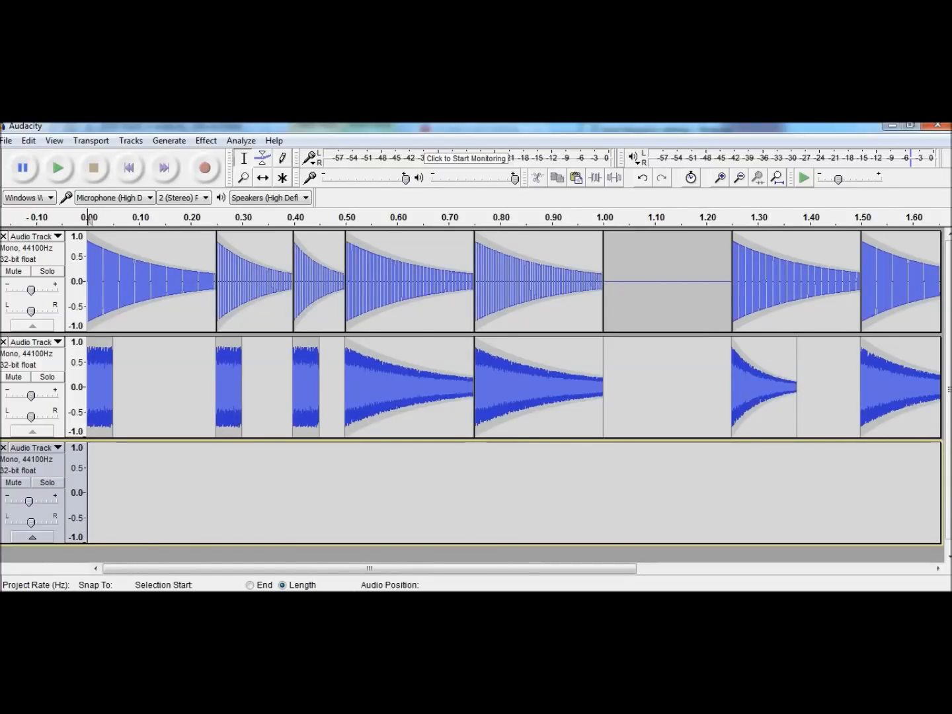
Step: In Calculator, divide the 441 Hz frequency of A by 2 twice to get the note two octaves lower
key(alt+Tab)
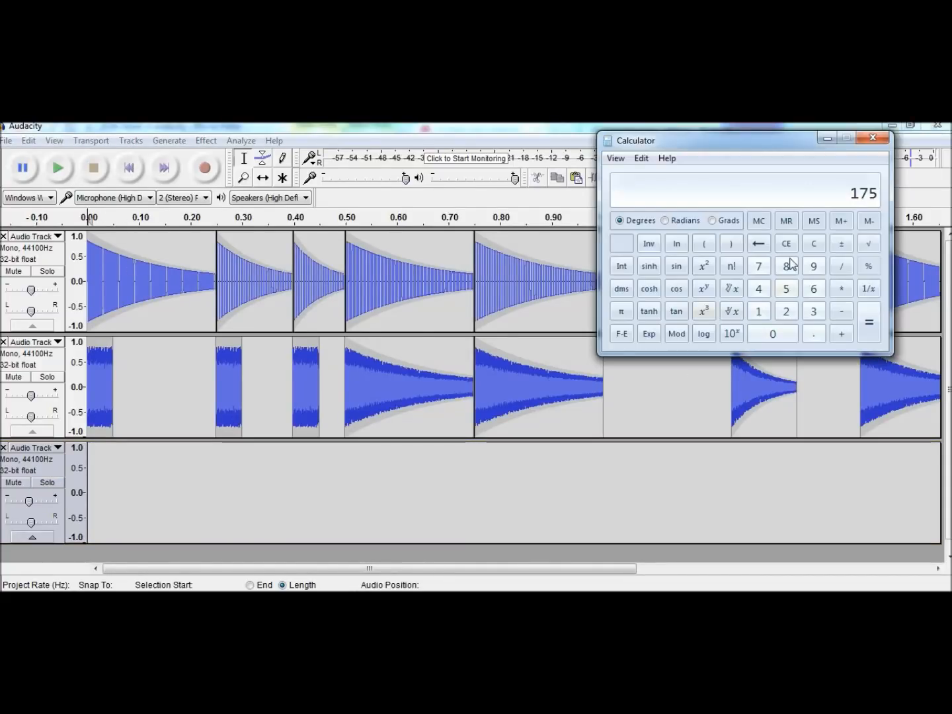
click(806, 246)
click(757, 291)
click(757, 291)
click(759, 312)
click(842, 267)
click(786, 310)
click(870, 319)
click(840, 267)
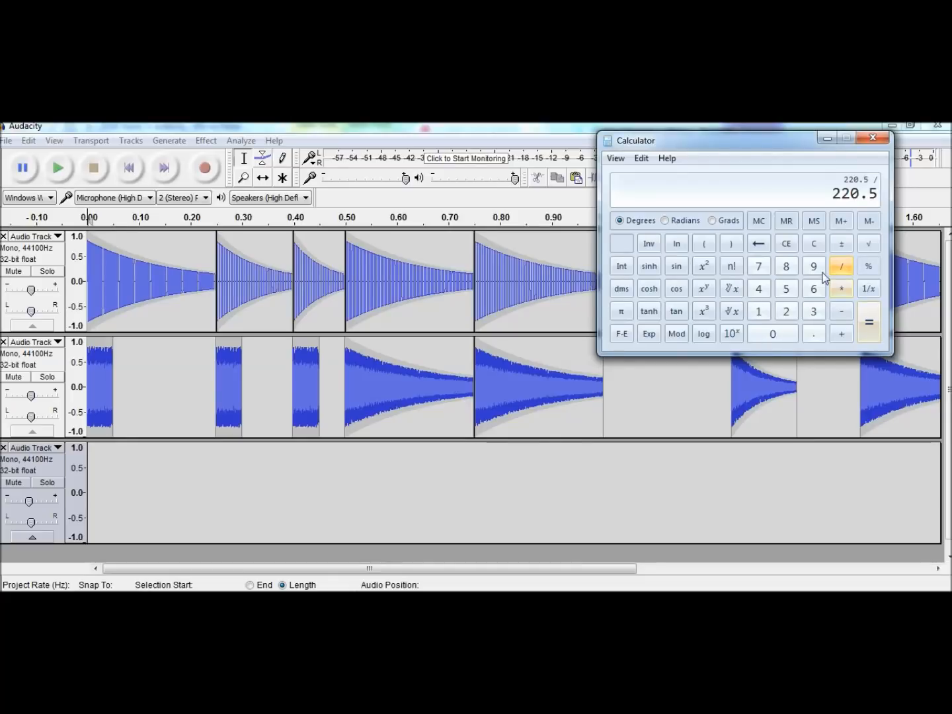
click(778, 312)
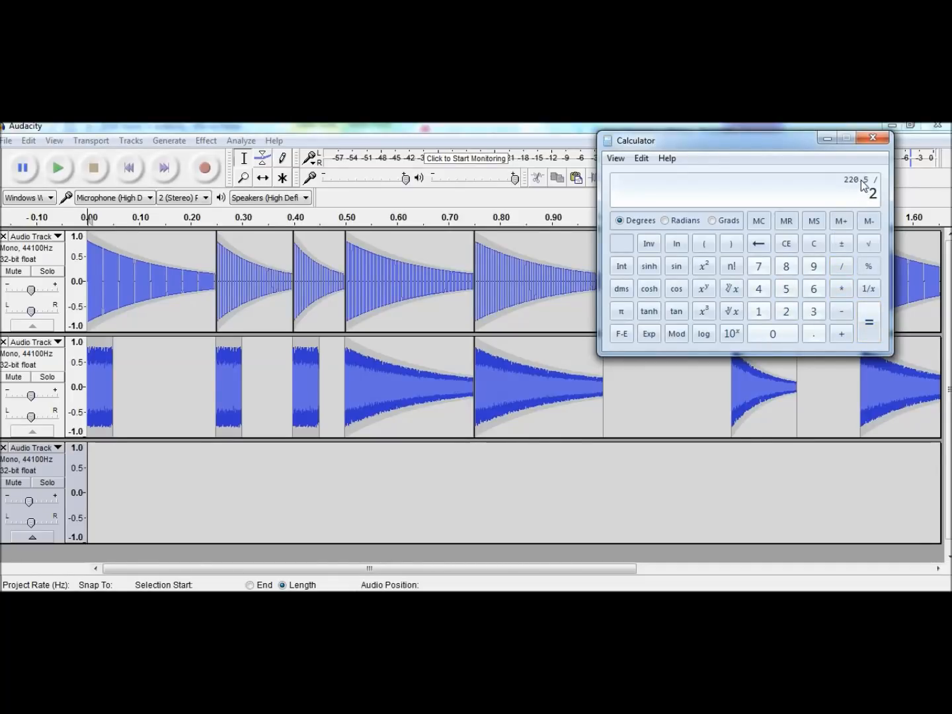
click(870, 317)
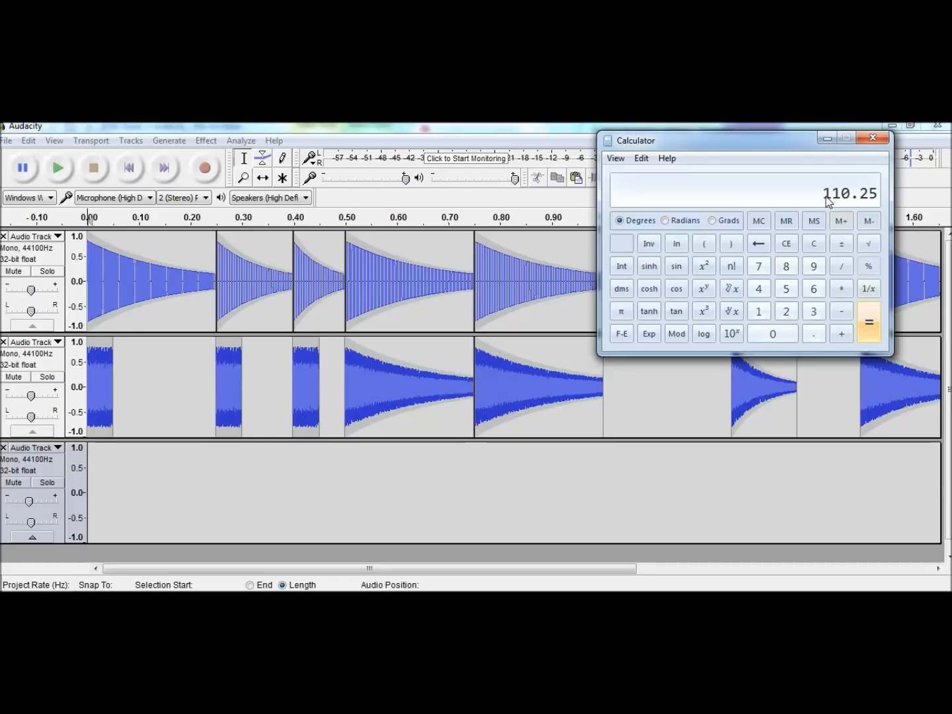
Step: Back in Audacity, generate a 110.25 Hz square, no alias tone lasting 0.250 s at amplitude 0.8 at the third track's start
click(198, 449)
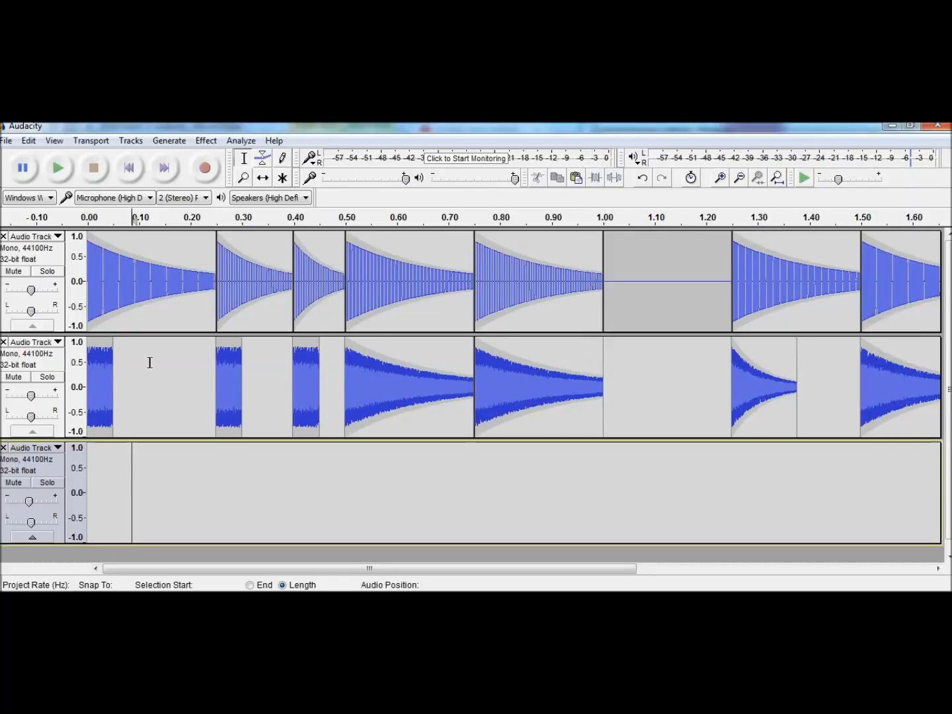
click(184, 145)
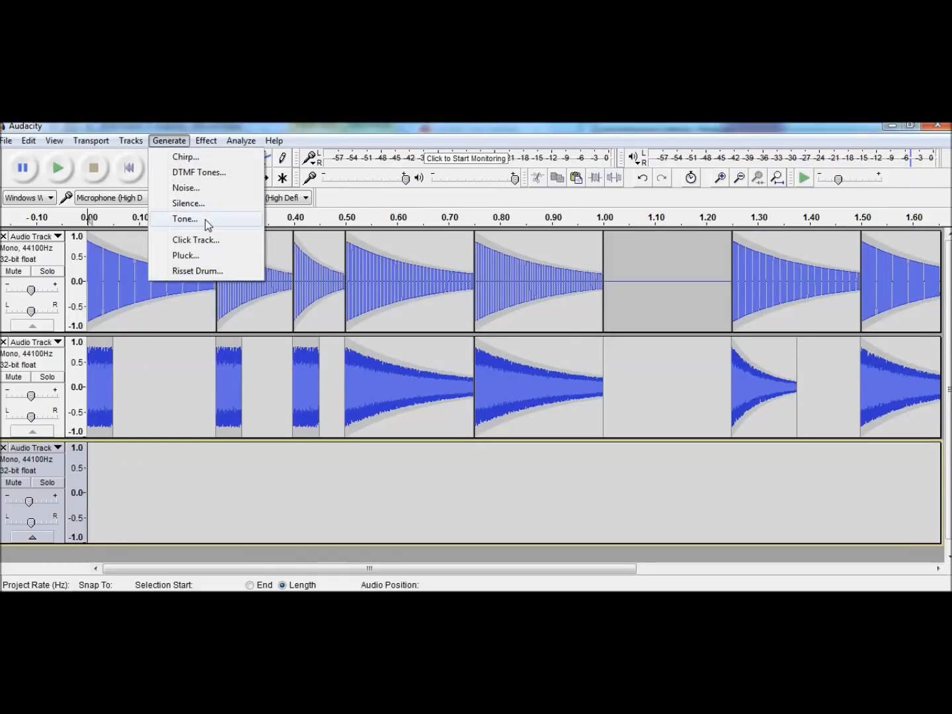
click(205, 220)
drag(480, 357, 399, 364)
text(110)
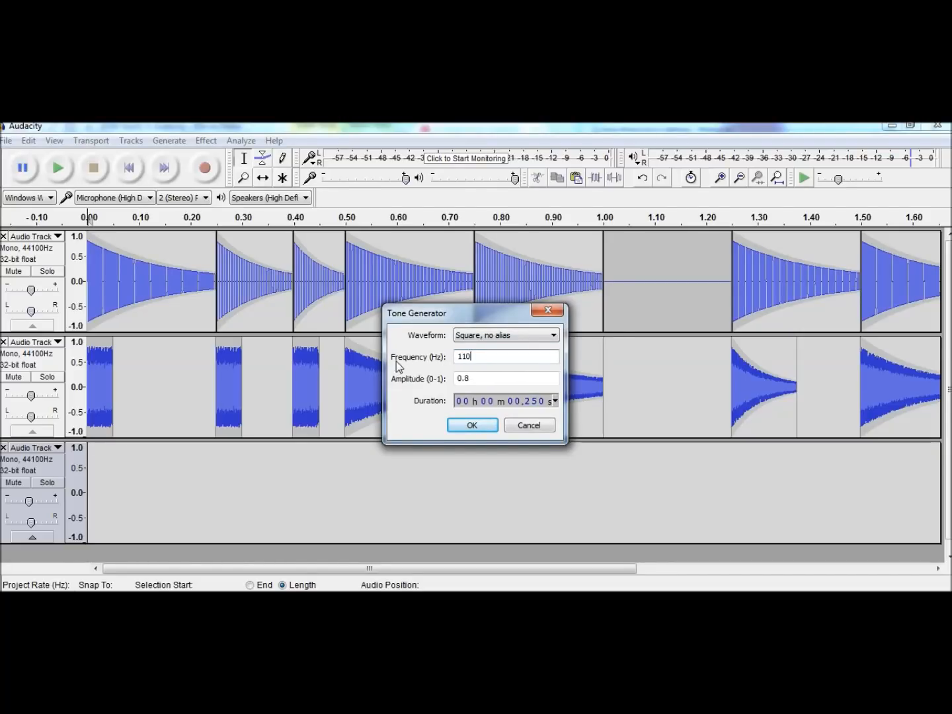
text(.25)
click(472, 425)
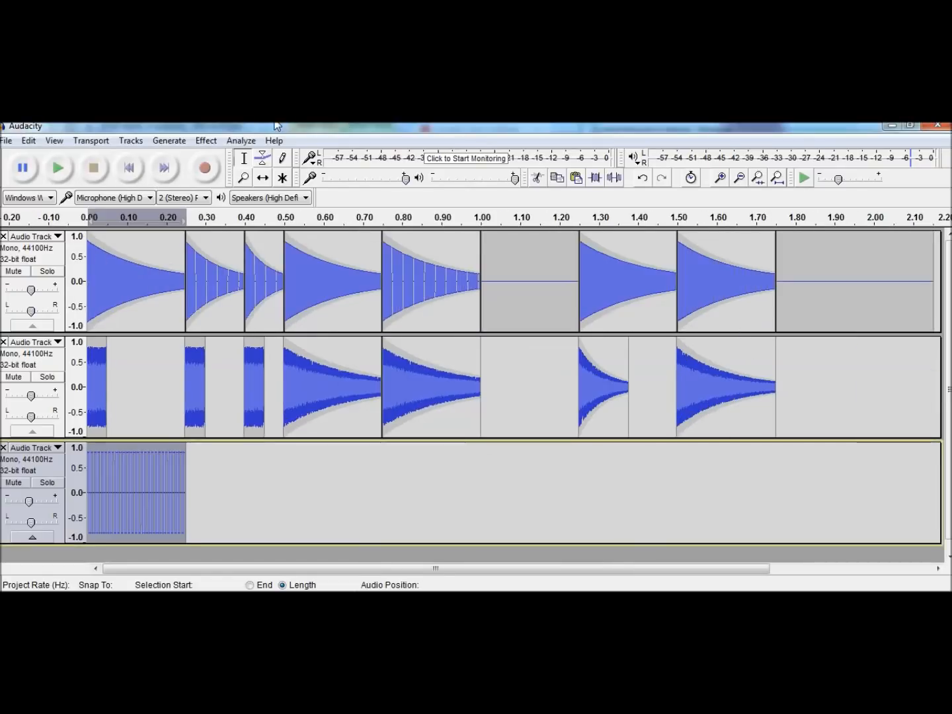
Step: Shape the third track's new tone with the Envelope tool so it decays from full level to about 0.2 at 0.25 s
click(263, 158)
drag(171, 449, 226, 485)
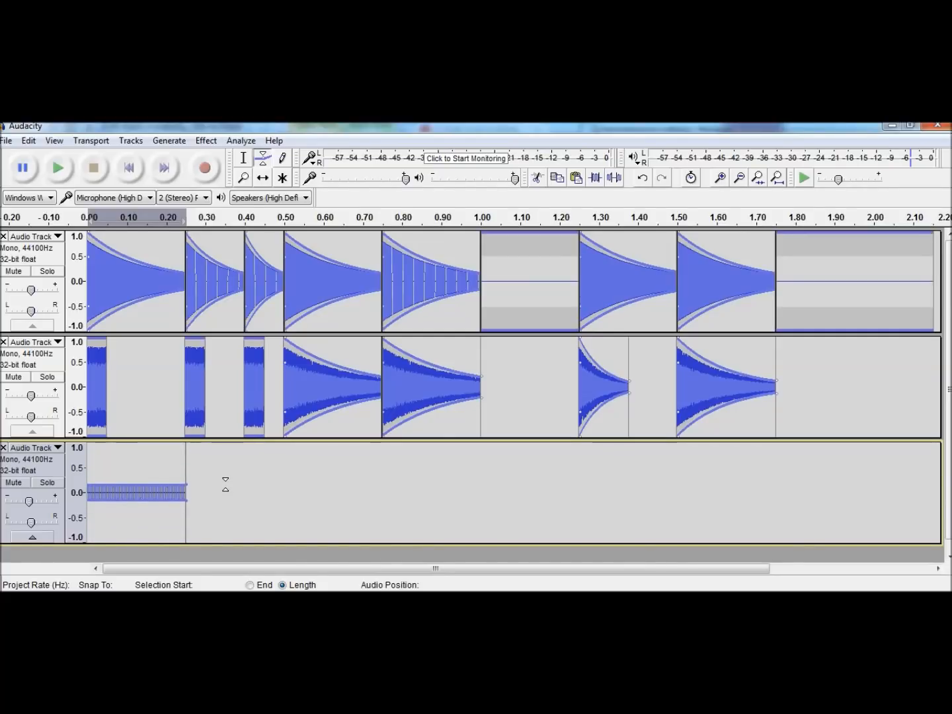
drag(116, 483, 86, 444)
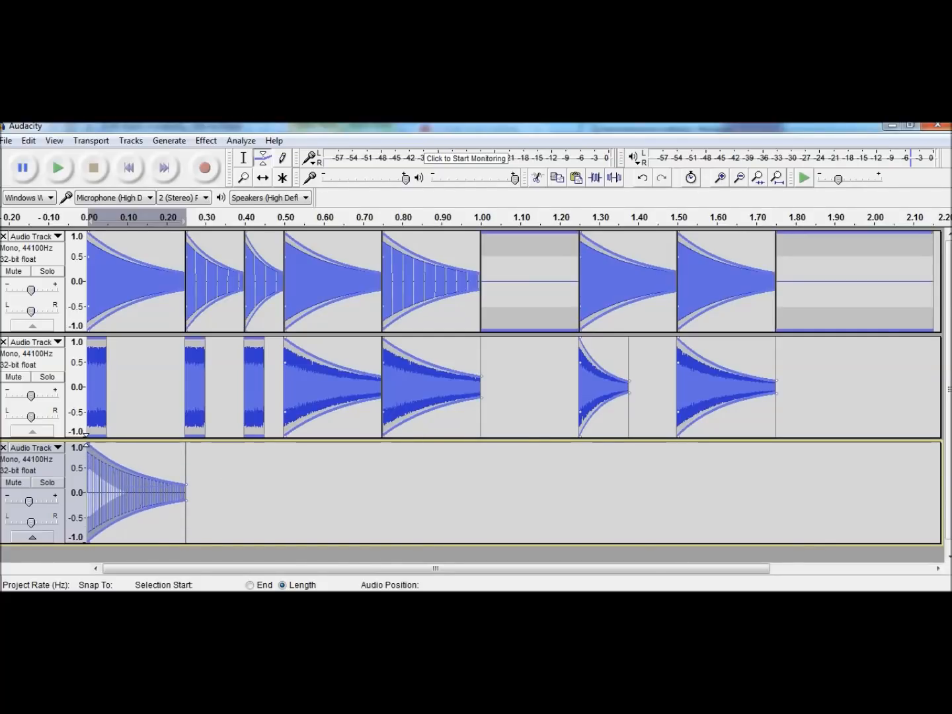
Step: Play the full mix from the start, solo the third track to hear it alone, and reset its gain to the centre
click(139, 172)
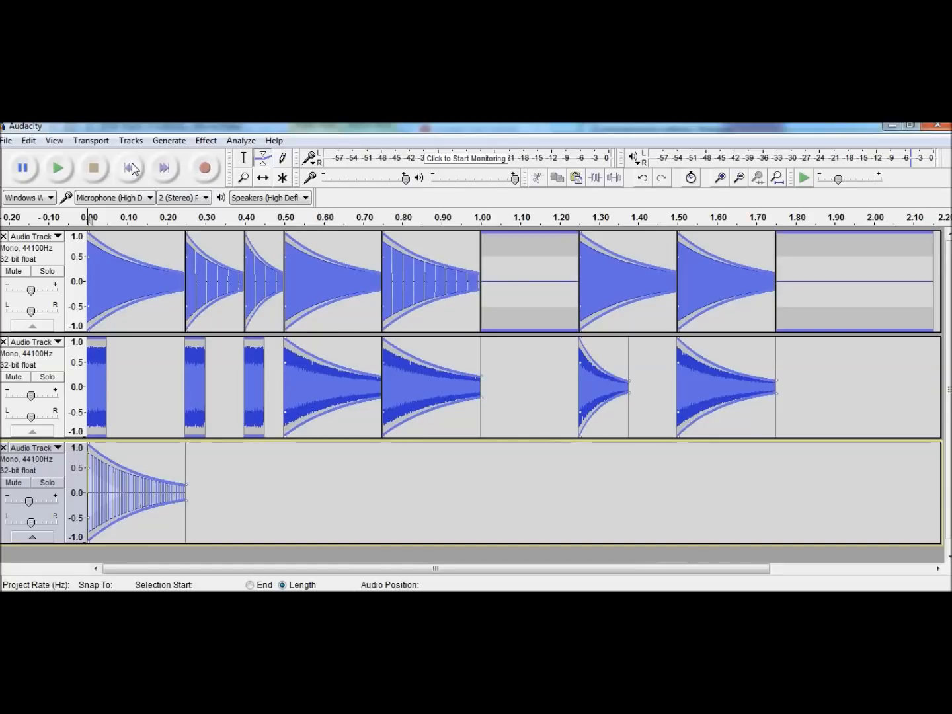
click(54, 168)
click(103, 170)
click(48, 482)
click(57, 168)
click(101, 170)
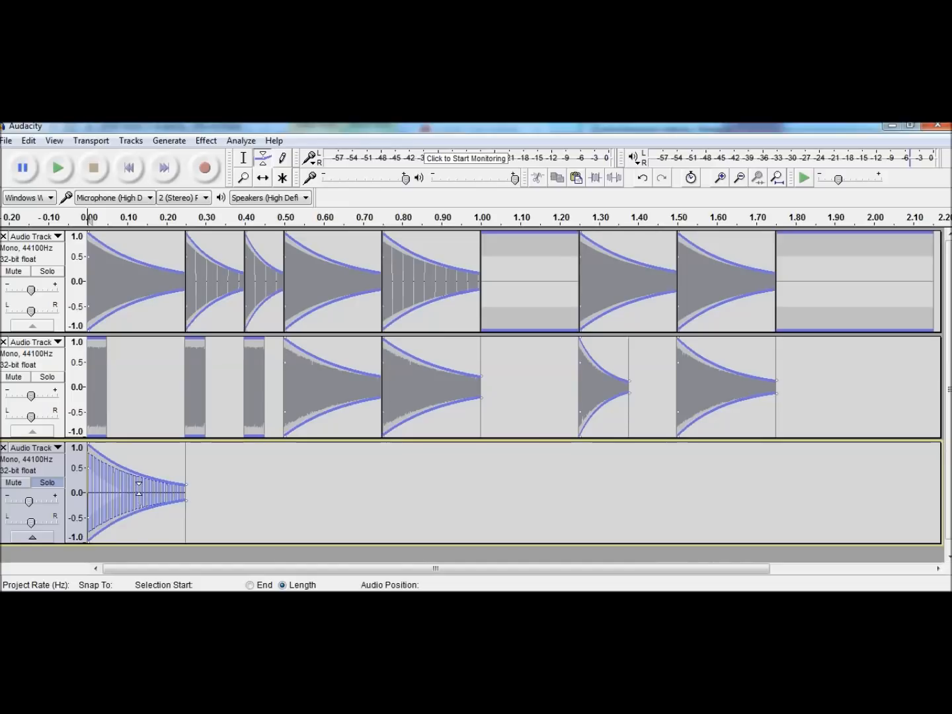
mouse_move(29, 506)
Step: Open the tone generator at 0.25 s on the third track and consult Calculator and the tone frequency list in Notepad
click(243, 158)
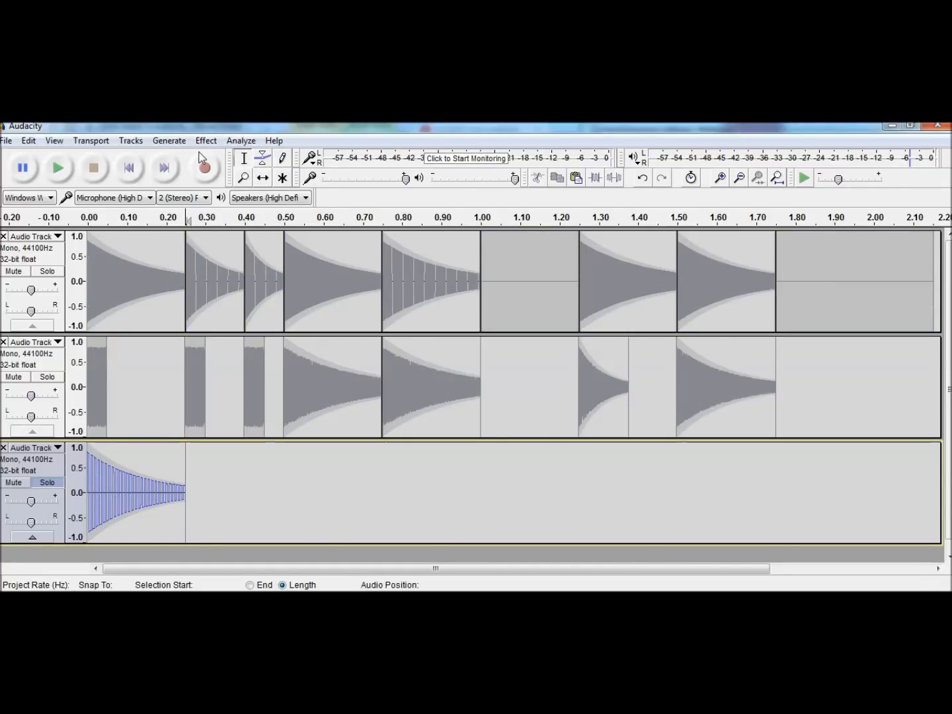
click(169, 139)
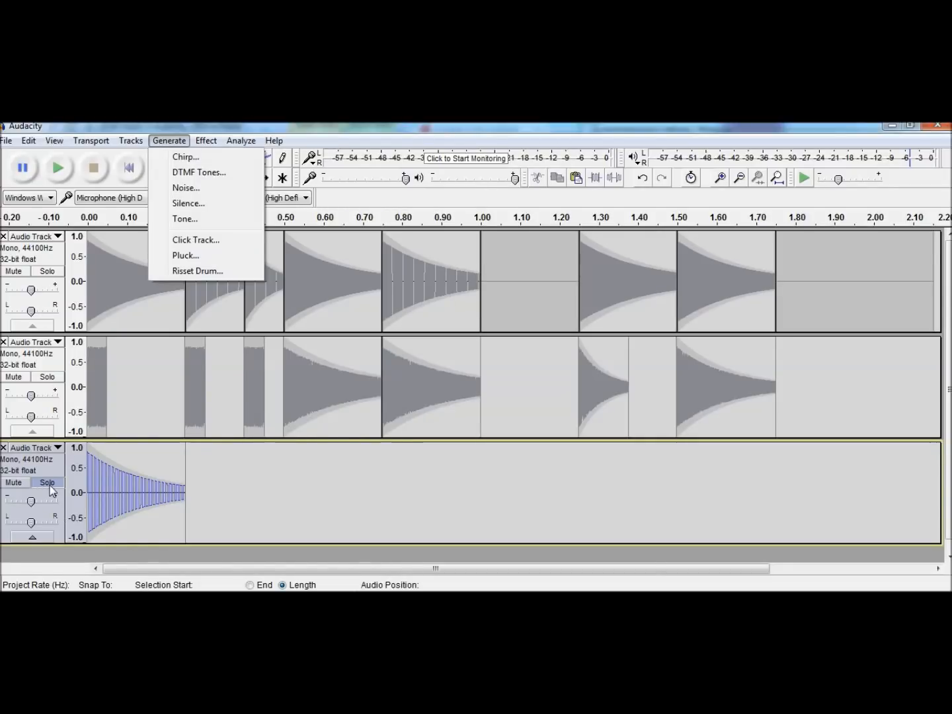
click(196, 219)
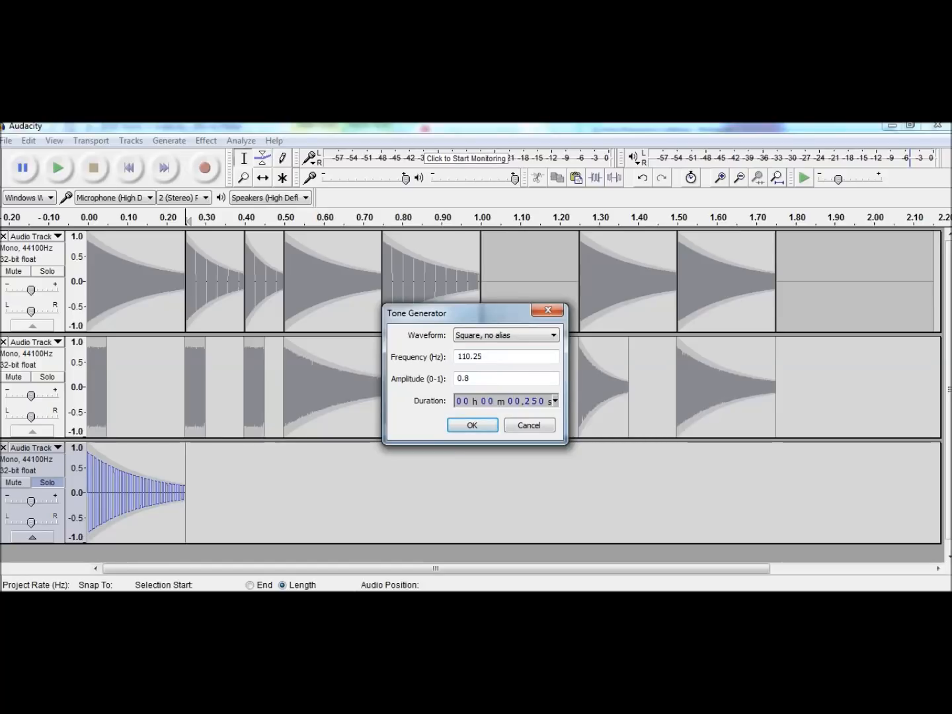
click(362, 631)
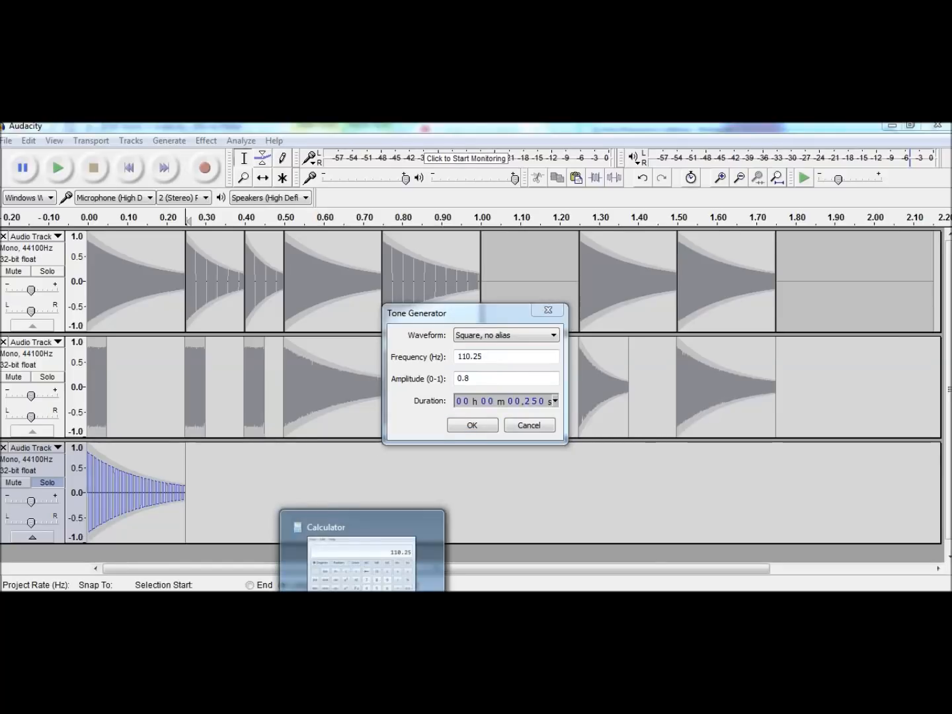
click(814, 244)
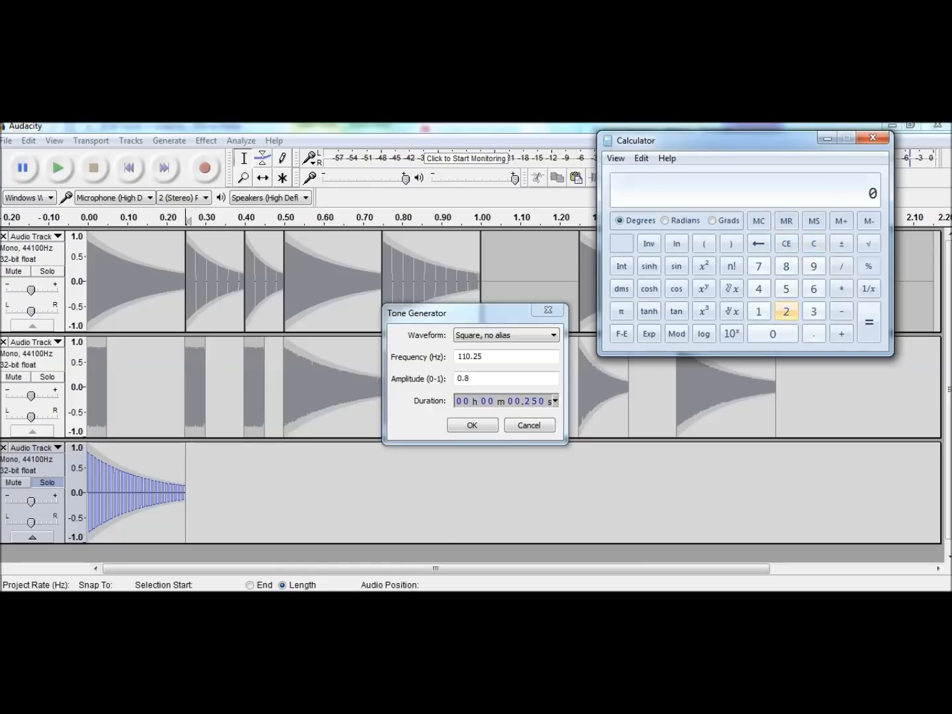
click(397, 631)
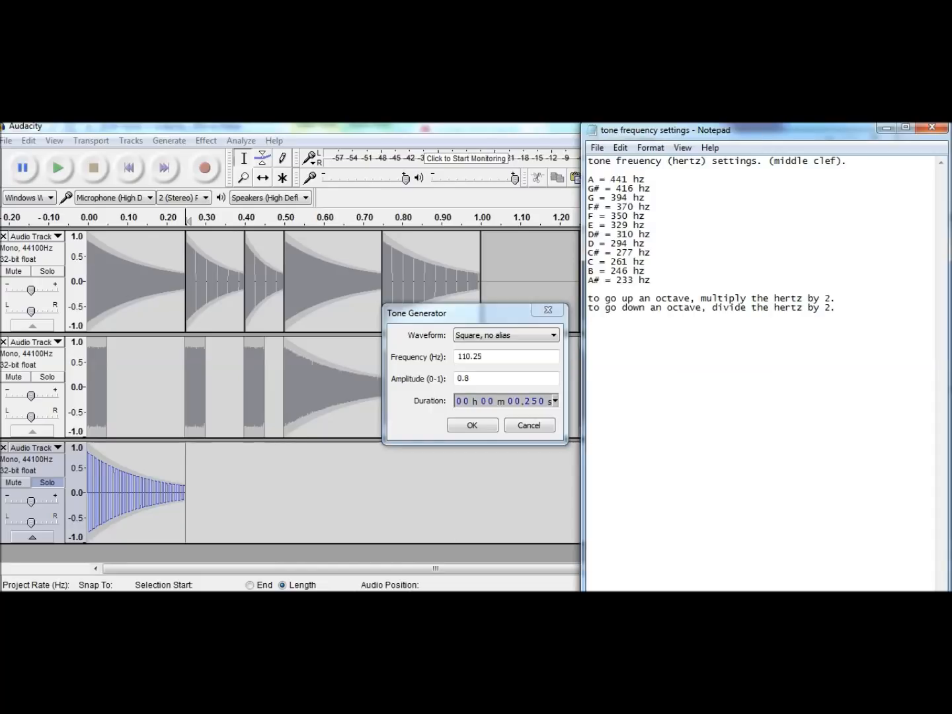
Step: Switch to Calculator and divide the C frequency, 261 Hz, by 2 to lower it one octave
click(449, 625)
click(788, 316)
click(814, 288)
click(759, 312)
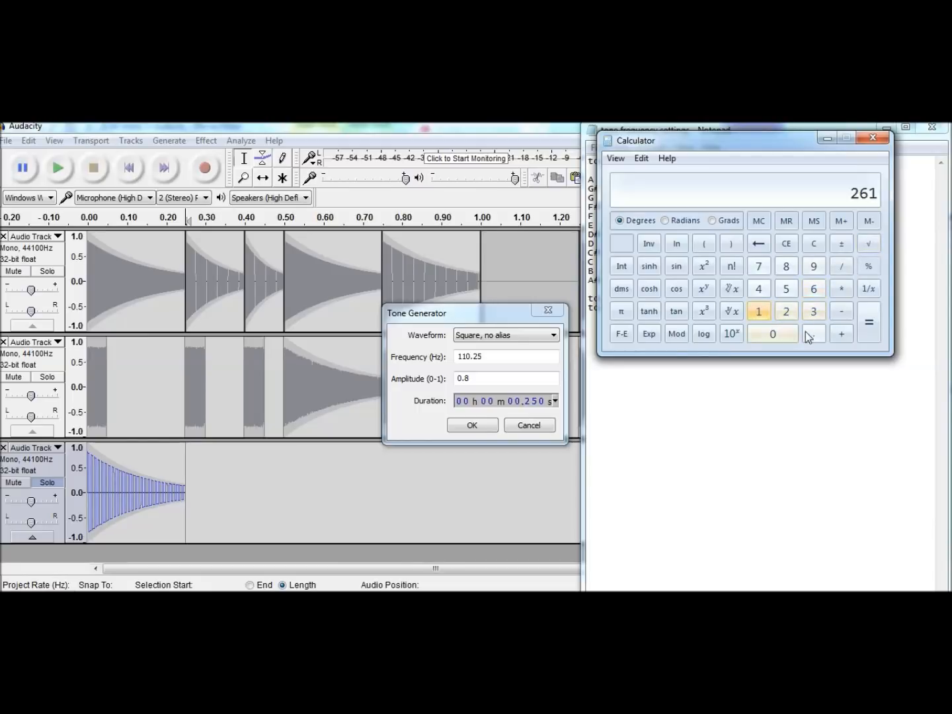
click(841, 266)
click(786, 312)
click(868, 322)
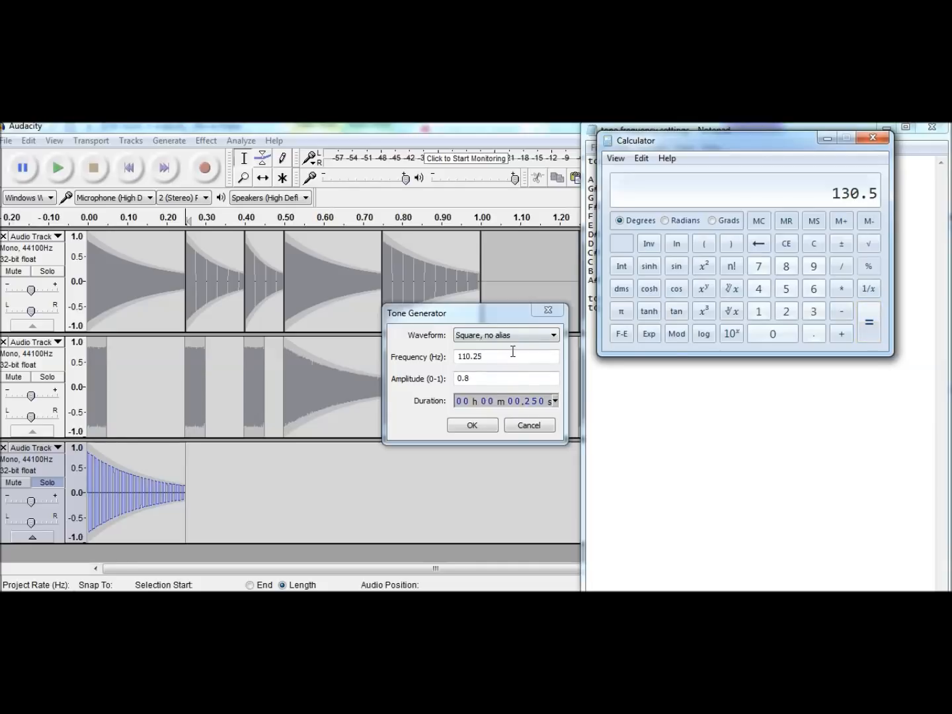
Step: Generate the square tone at 130.5 Hz for 0.250 s, directly after the first clip on the third track
drag(494, 357, 437, 359)
text(130)
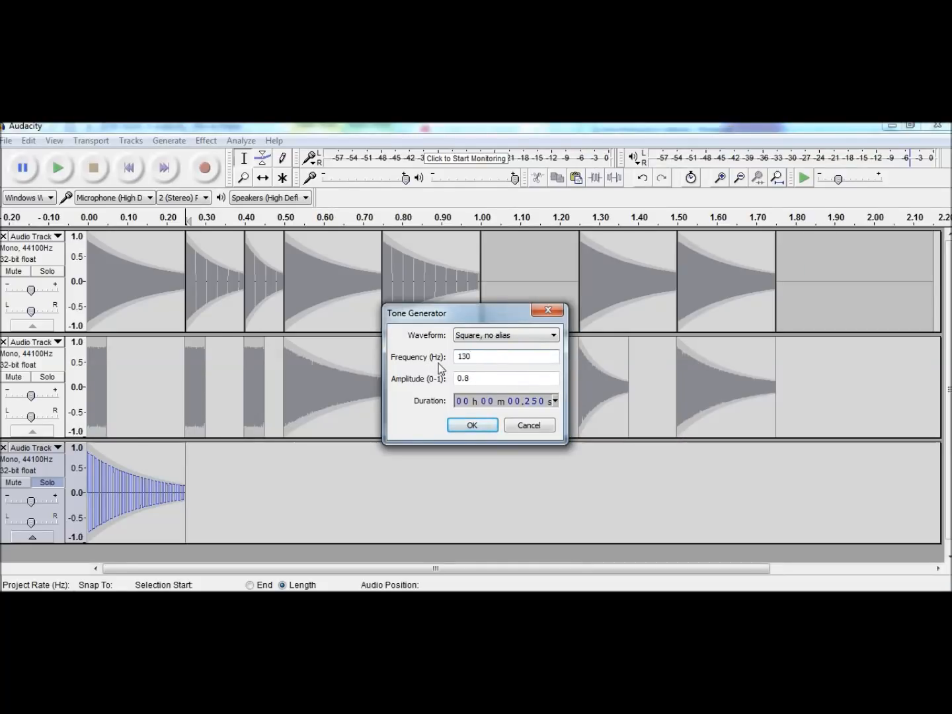
text(.5)
click(471, 426)
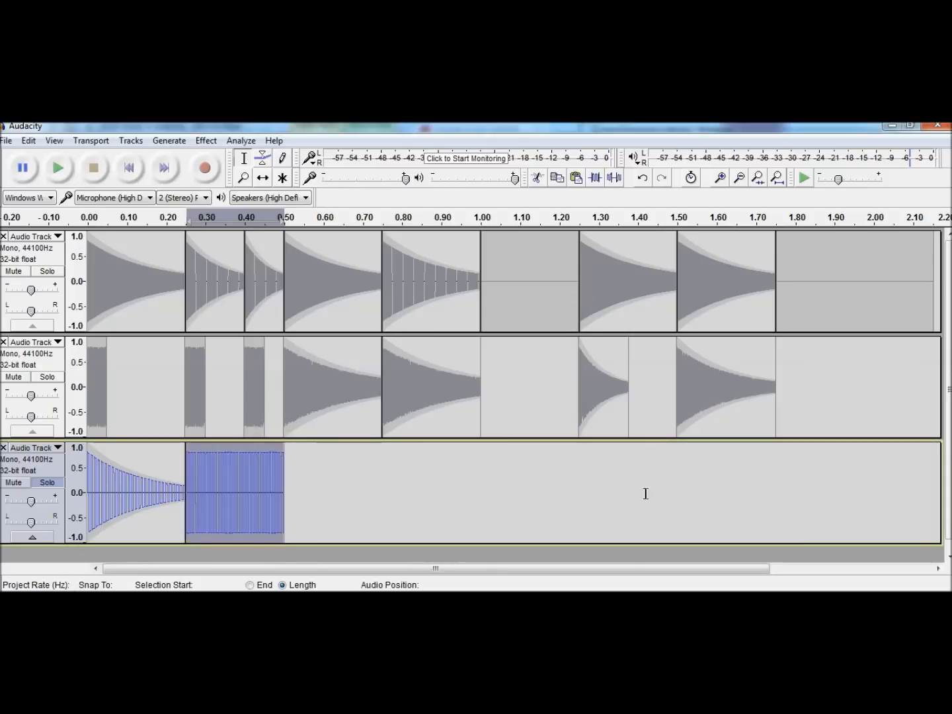
Step: Shape the second clip's envelope on the third track into a decay from full volume, and play the track from the start
click(264, 158)
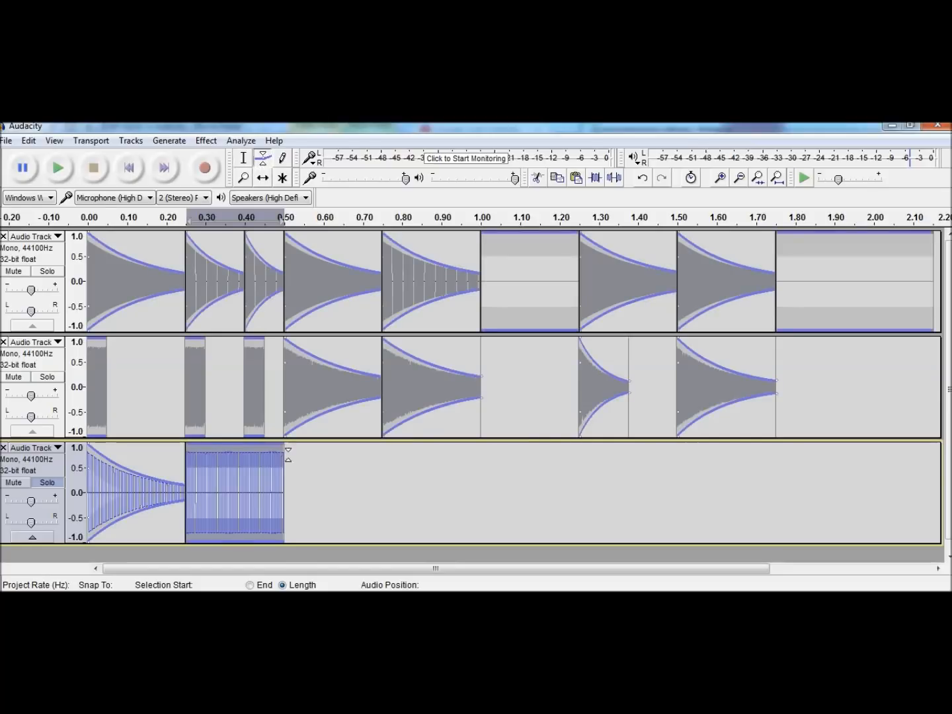
drag(271, 448, 180, 442)
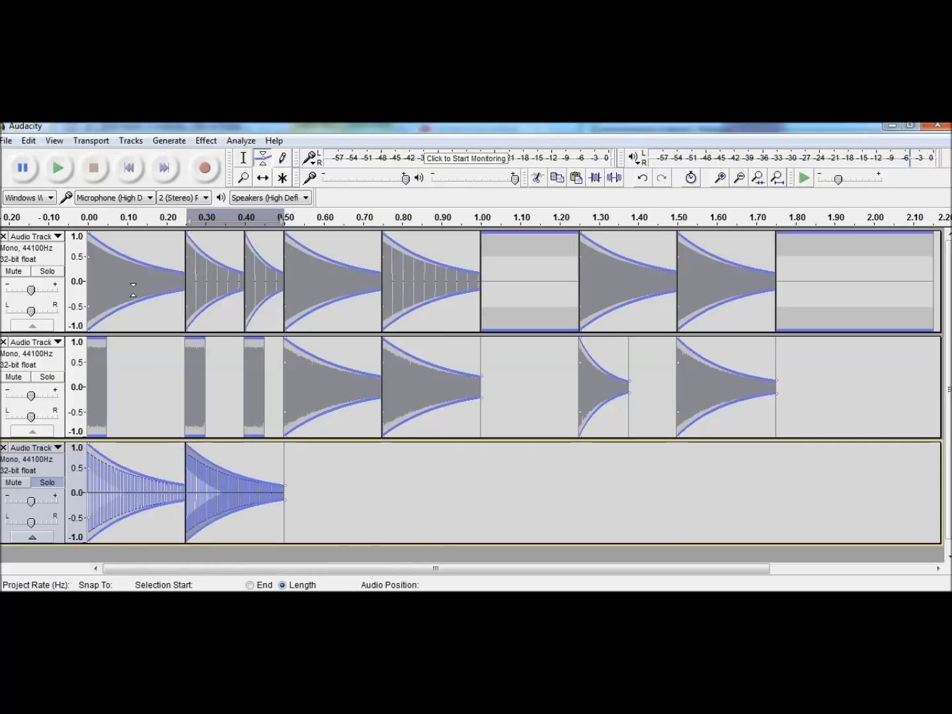
click(133, 170)
click(60, 167)
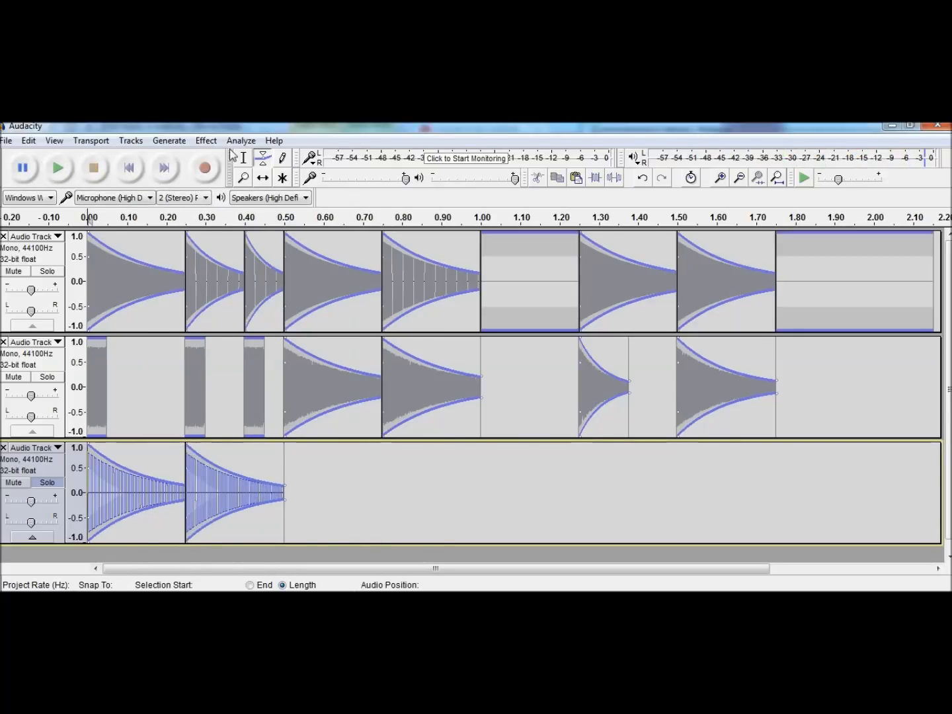
Step: Open the tone generator at 0.50 s on the third track and look up the D frequency in the Notepad list
key(F1)
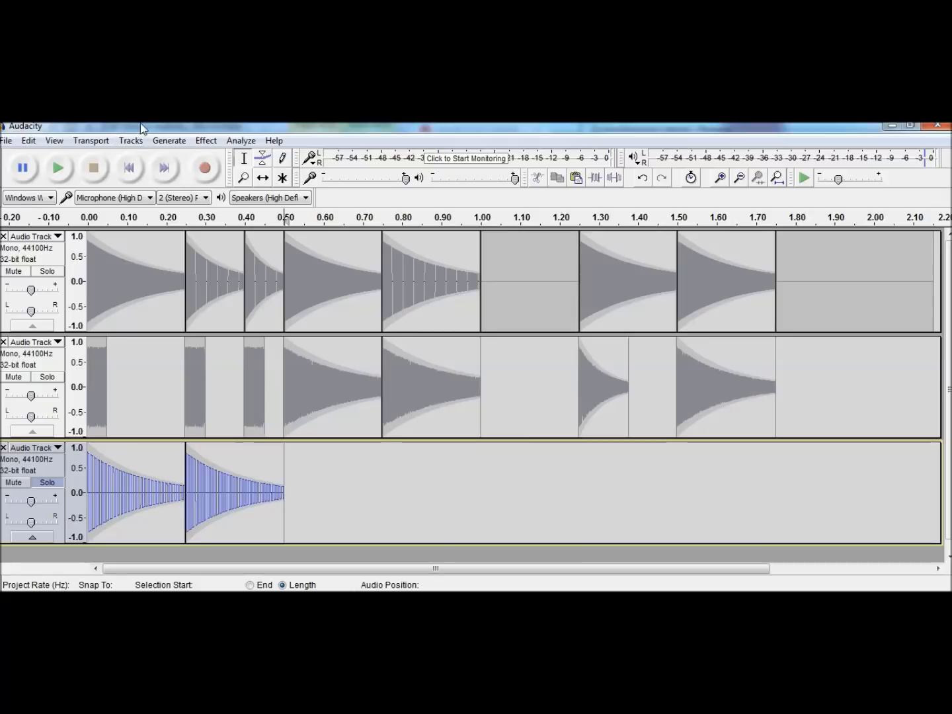
click(170, 140)
click(184, 218)
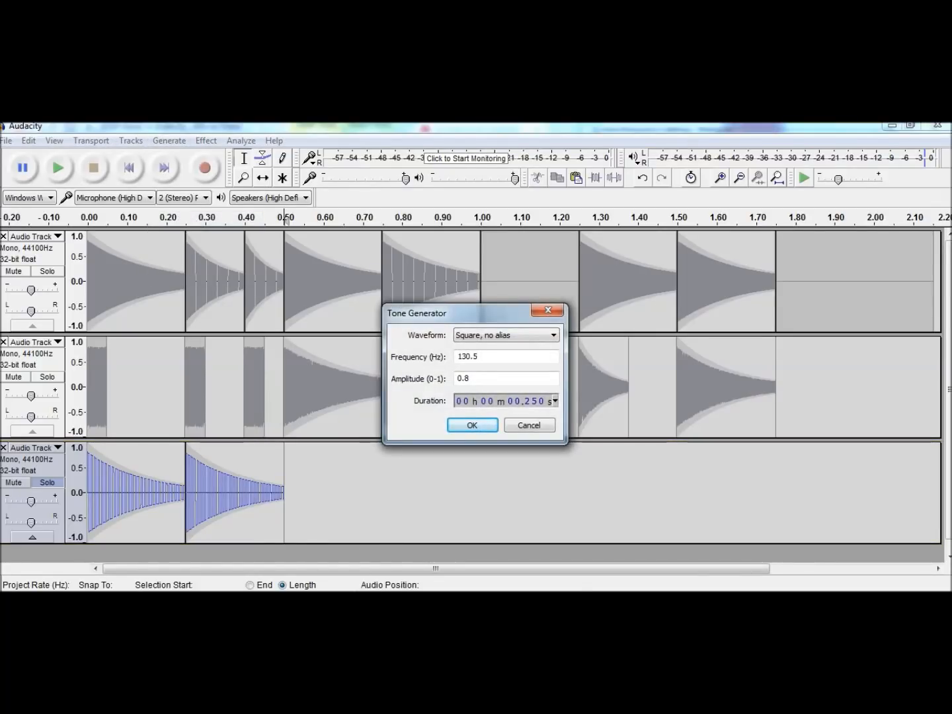
key(alt+Tab)
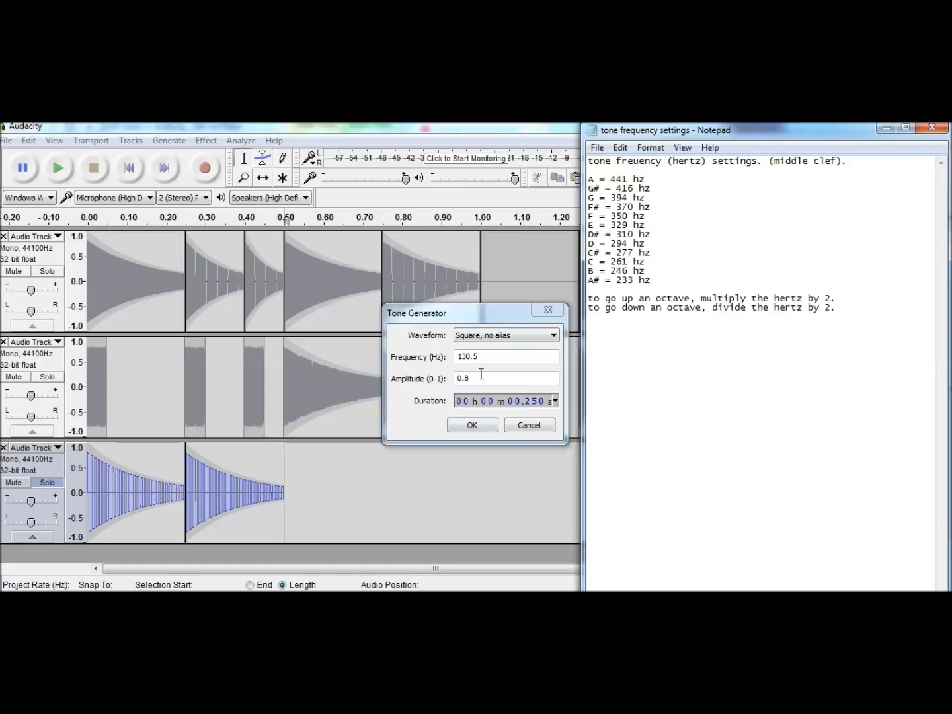
drag(486, 357, 437, 364)
Step: Switch to Calculator and divide the D frequency, 294 Hz, by 2 to lower it one octave
click(581, 603)
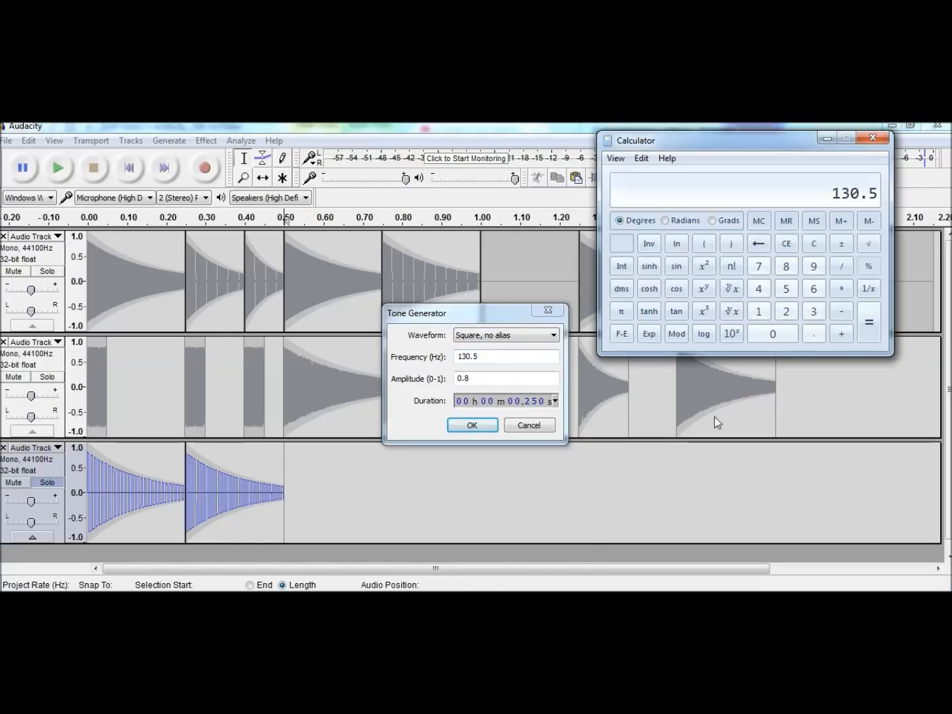
click(786, 312)
click(806, 267)
click(759, 289)
click(841, 266)
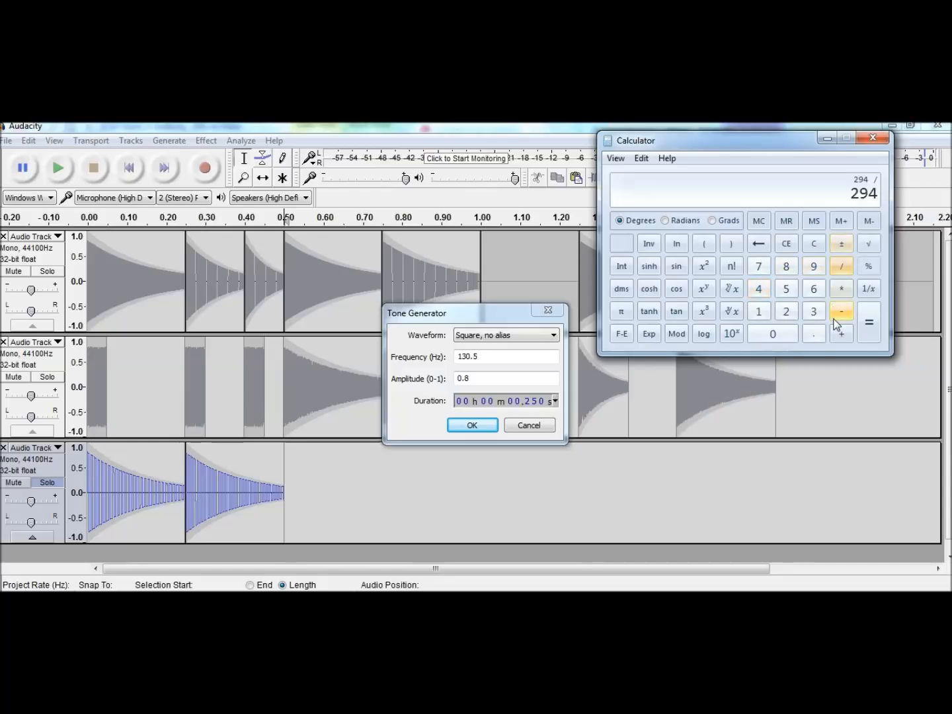
click(786, 313)
click(869, 320)
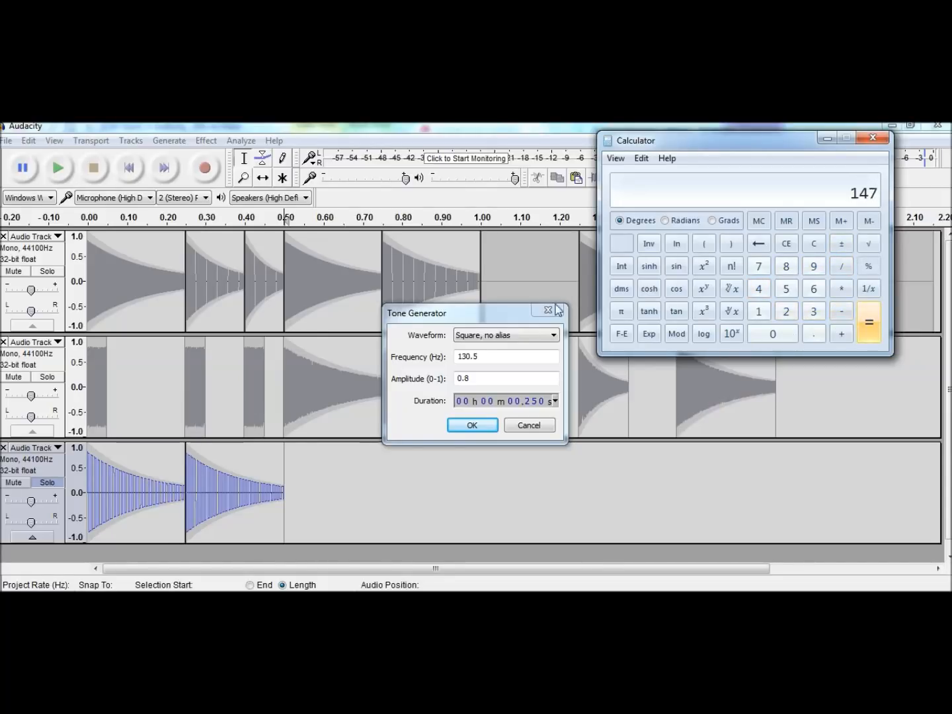
Step: Set the tone frequency to 147 Hz and generate the 0.250 s square tone at 0.50 s on the third track
click(417, 358)
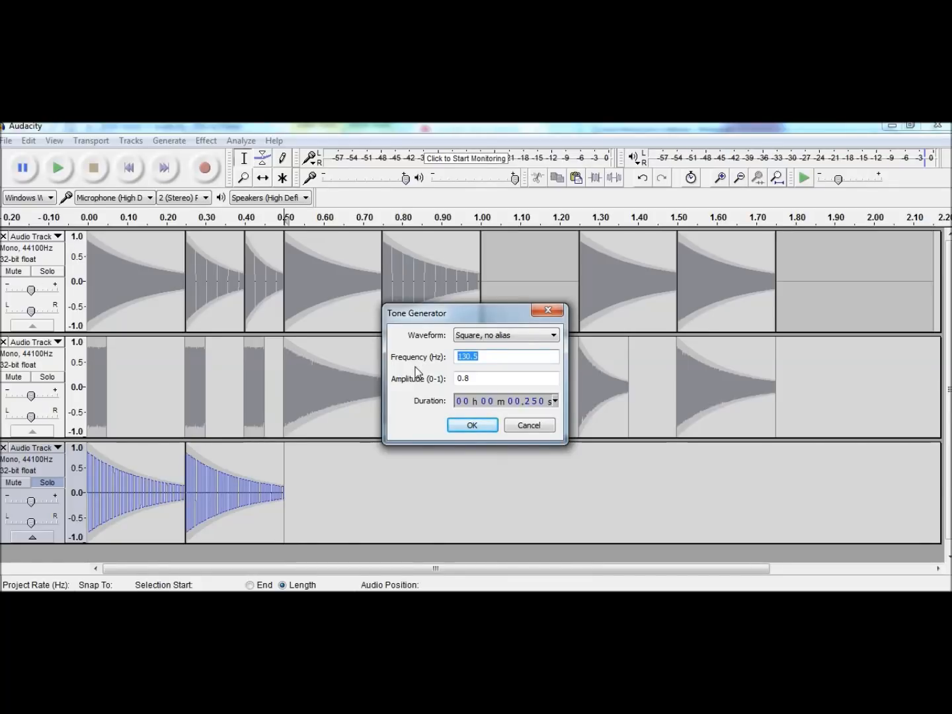
text(147)
key(alt+Tab)
click(486, 361)
click(468, 426)
Step: Shape the third clip's envelope on the third track into a decay from full volume, and play the track from the start
drag(407, 473, 407, 486)
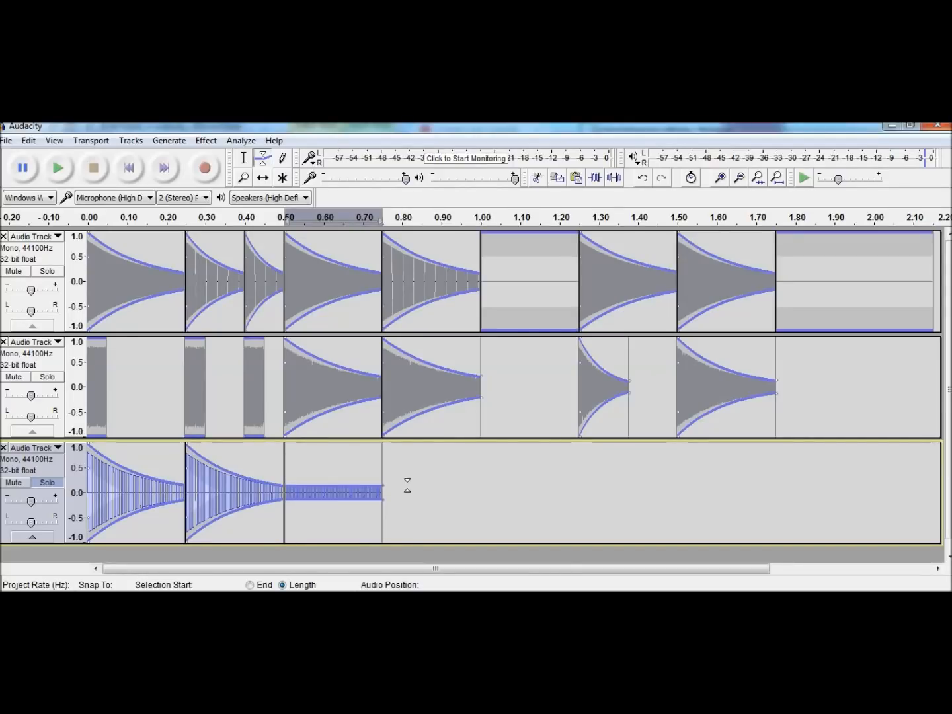
drag(304, 490, 283, 440)
click(129, 168)
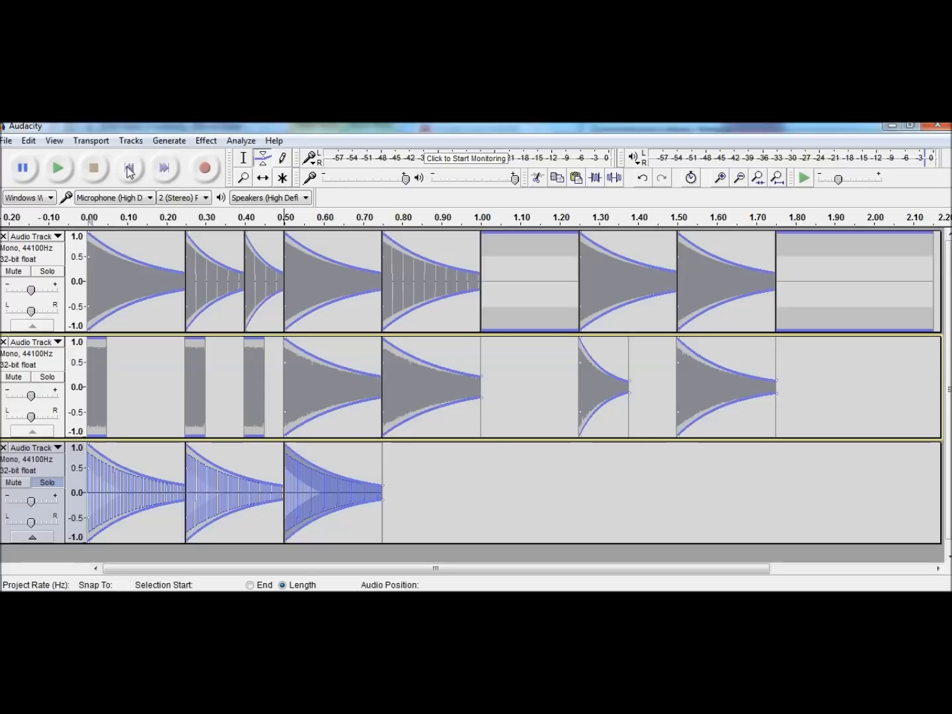
click(59, 168)
click(93, 170)
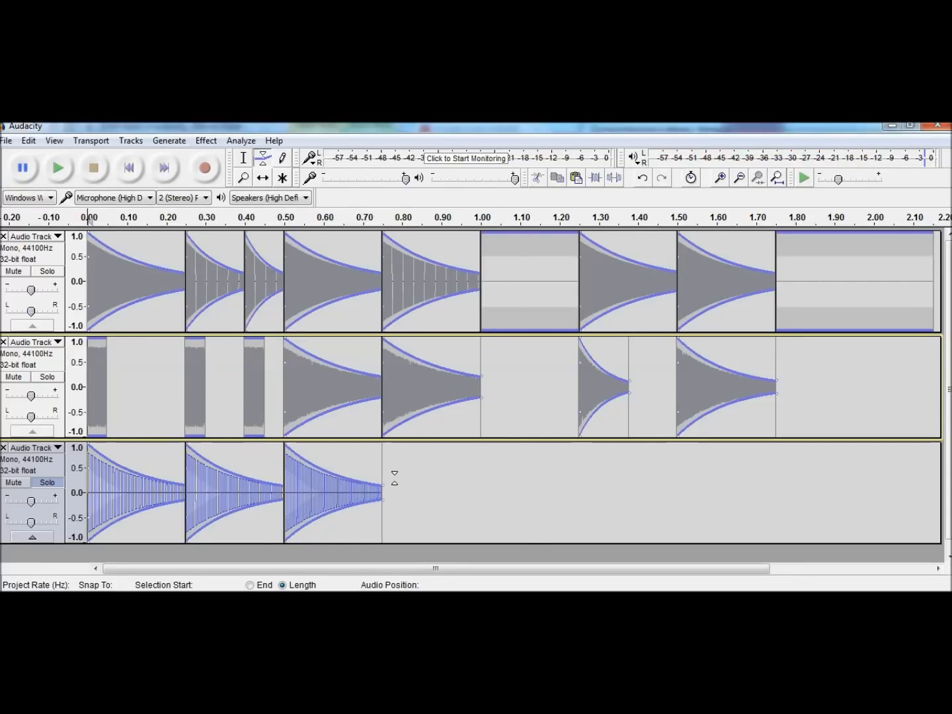
Step: Copy the third track's second clip to 0.75 s, directly after its third clip, and play the track from the start
click(244, 158)
click(397, 469)
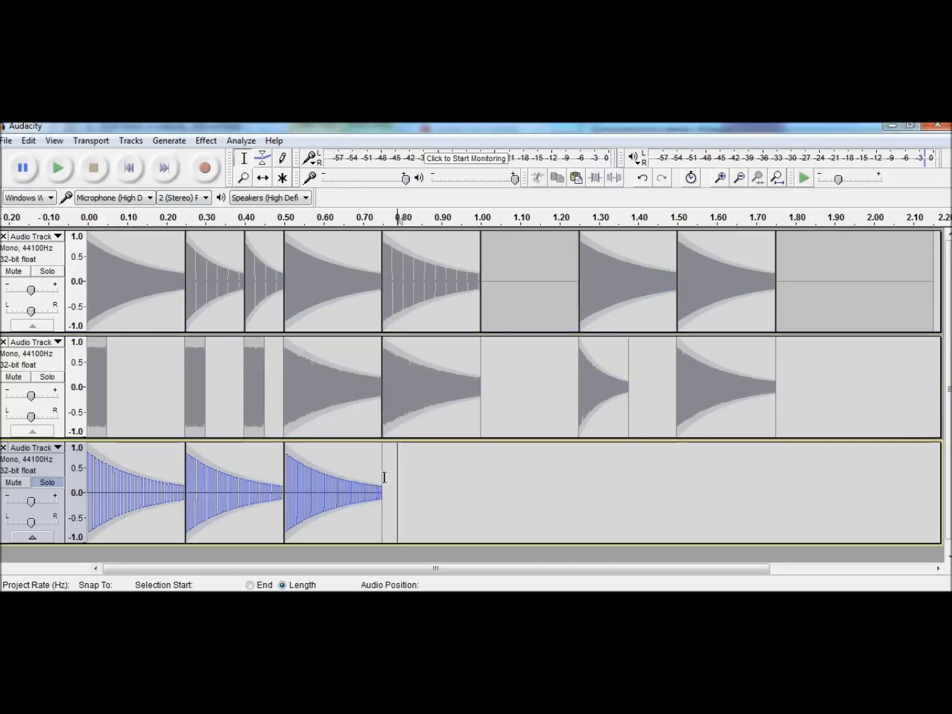
click(382, 476)
drag(234, 475, 283, 492)
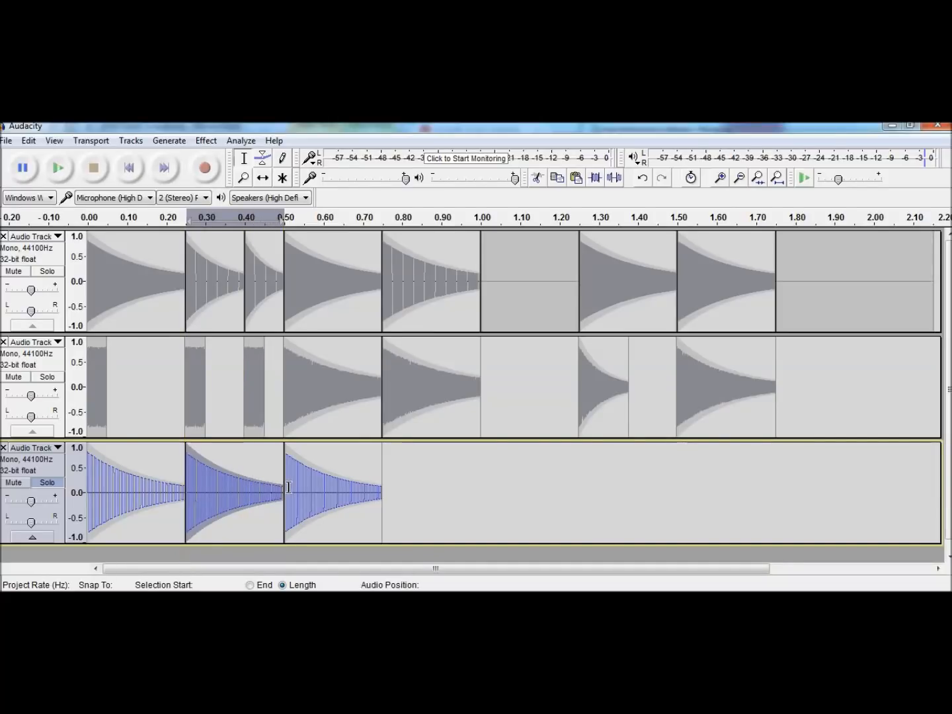
click(385, 491)
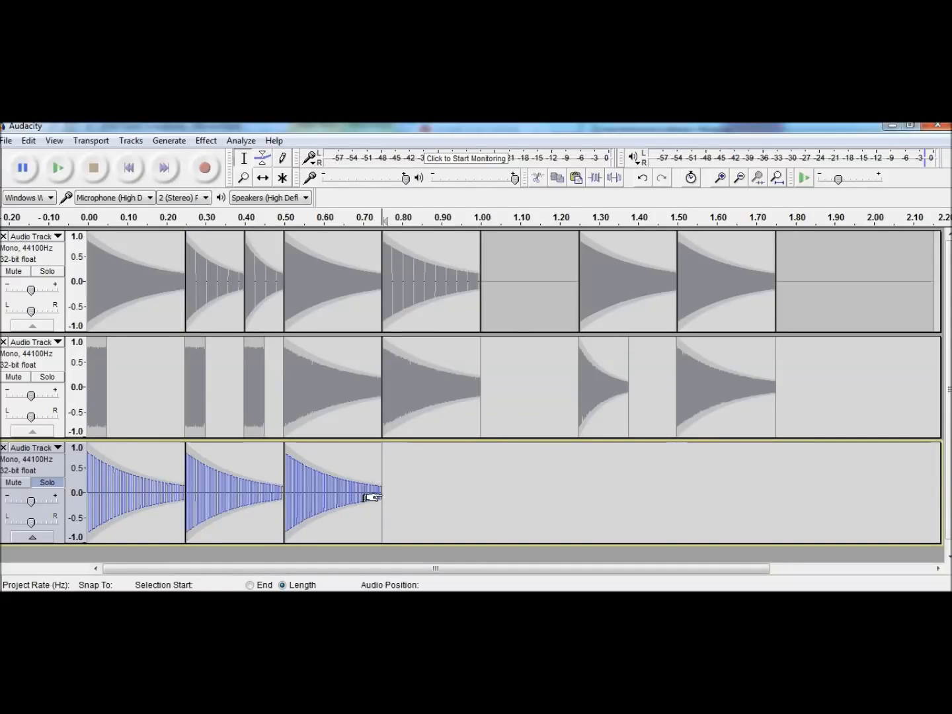
key(ctrl+v)
click(129, 168)
click(59, 168)
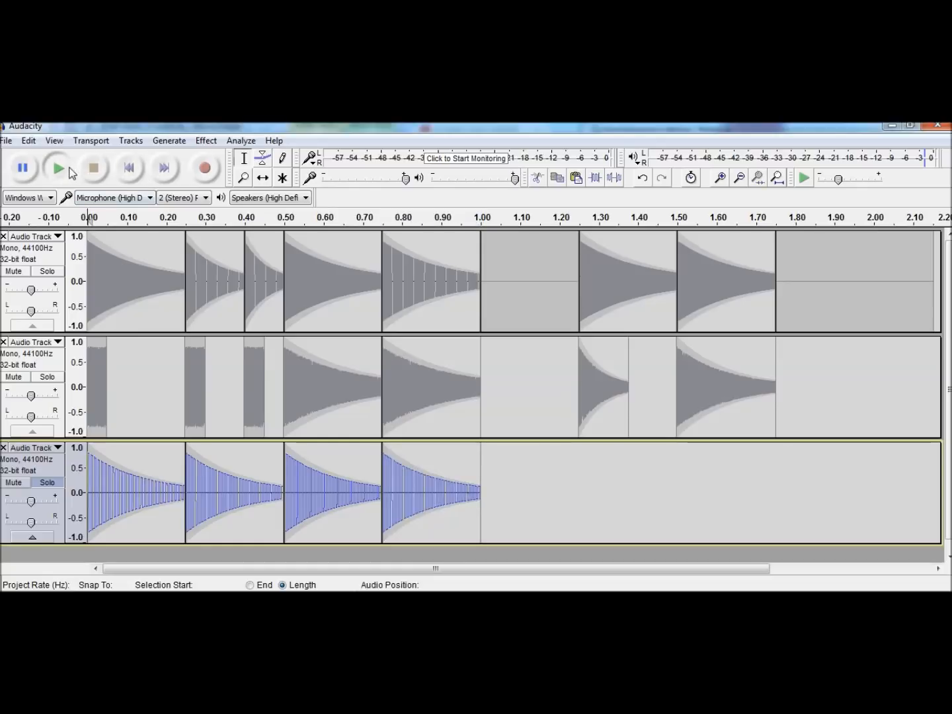
click(93, 169)
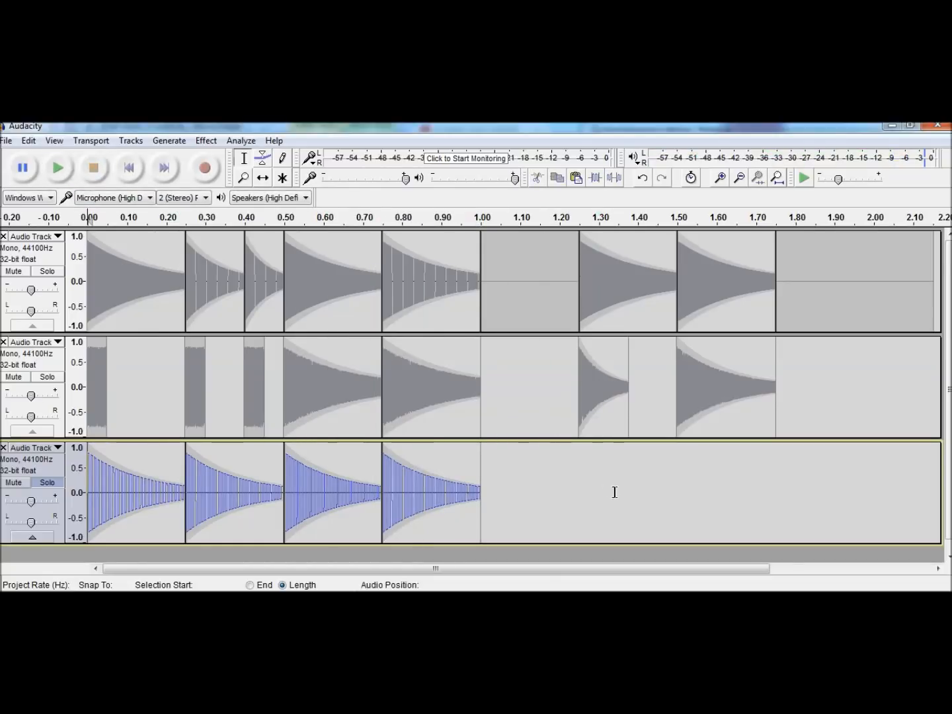
Step: Open the tone generator at 1.25 s on the third track, and bring up the Notepad list of tone frequencies
click(578, 449)
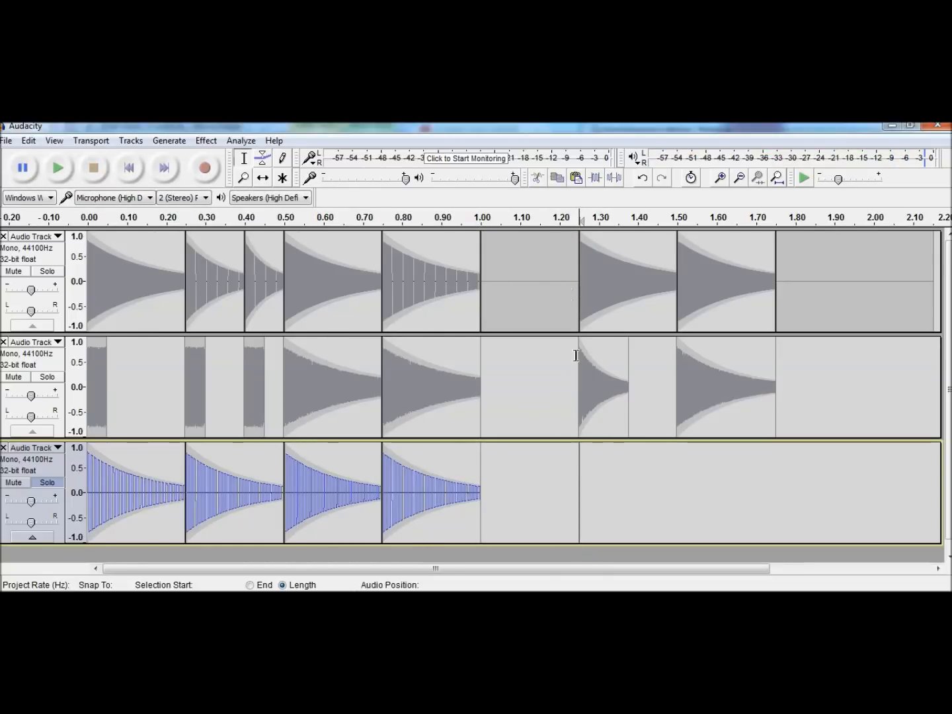
click(170, 140)
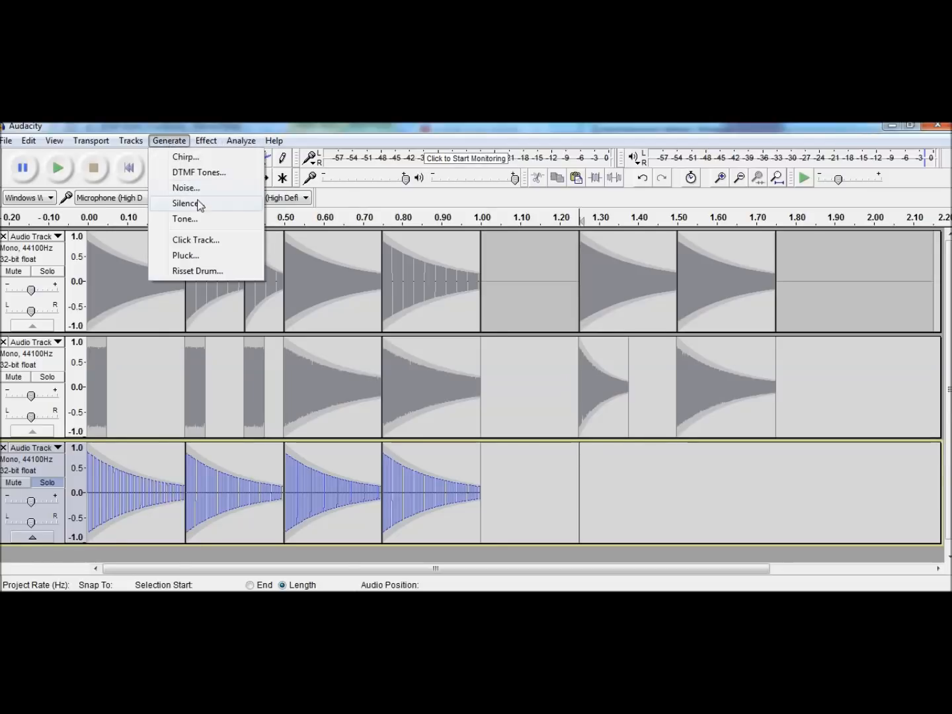
click(194, 219)
click(476, 357)
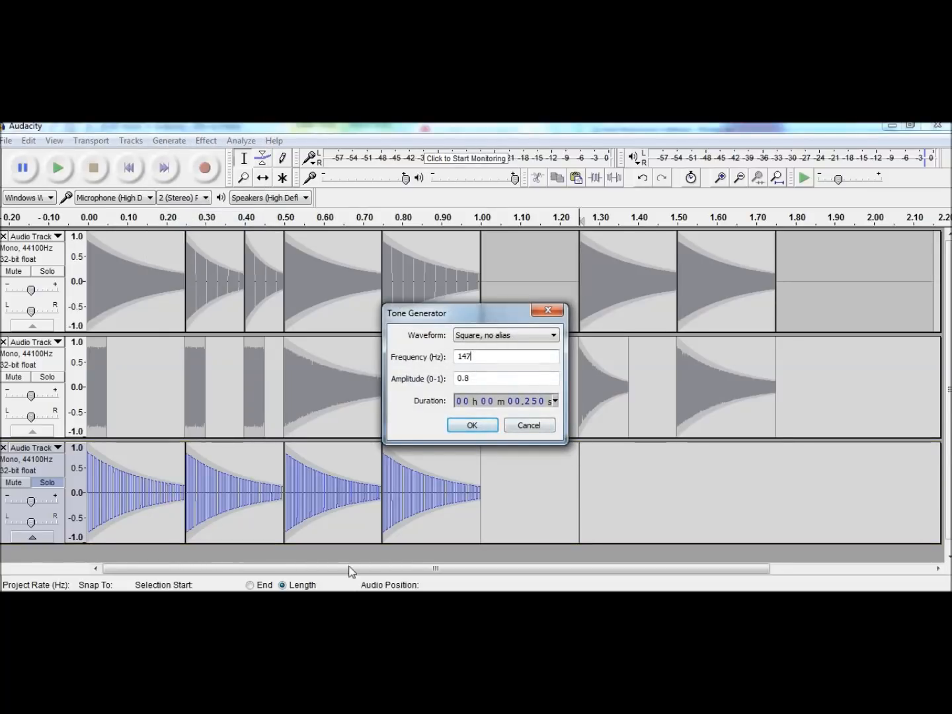
click(357, 602)
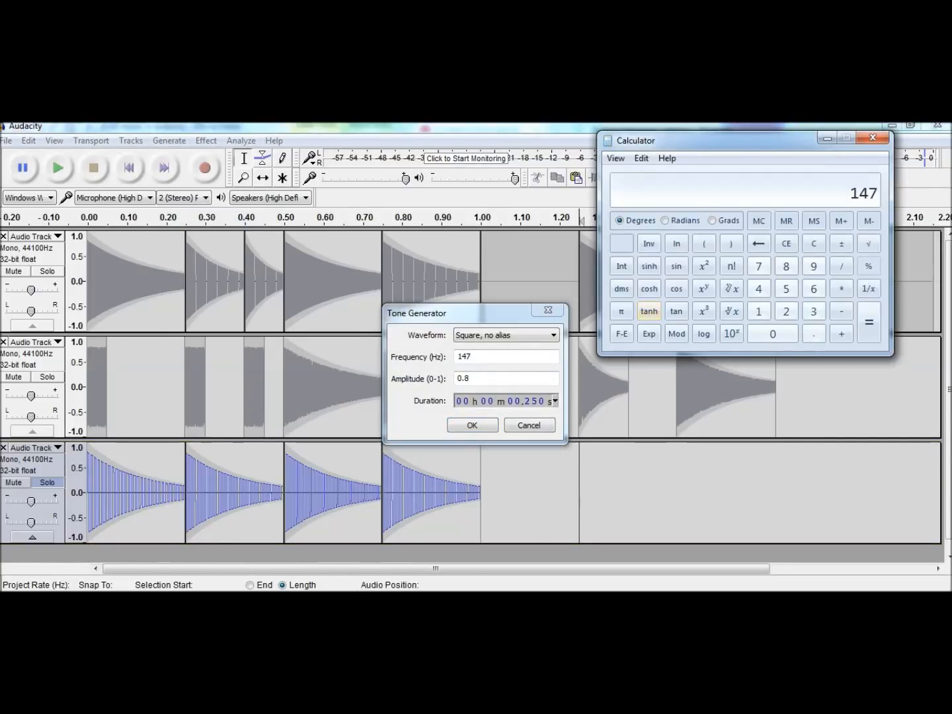
click(303, 602)
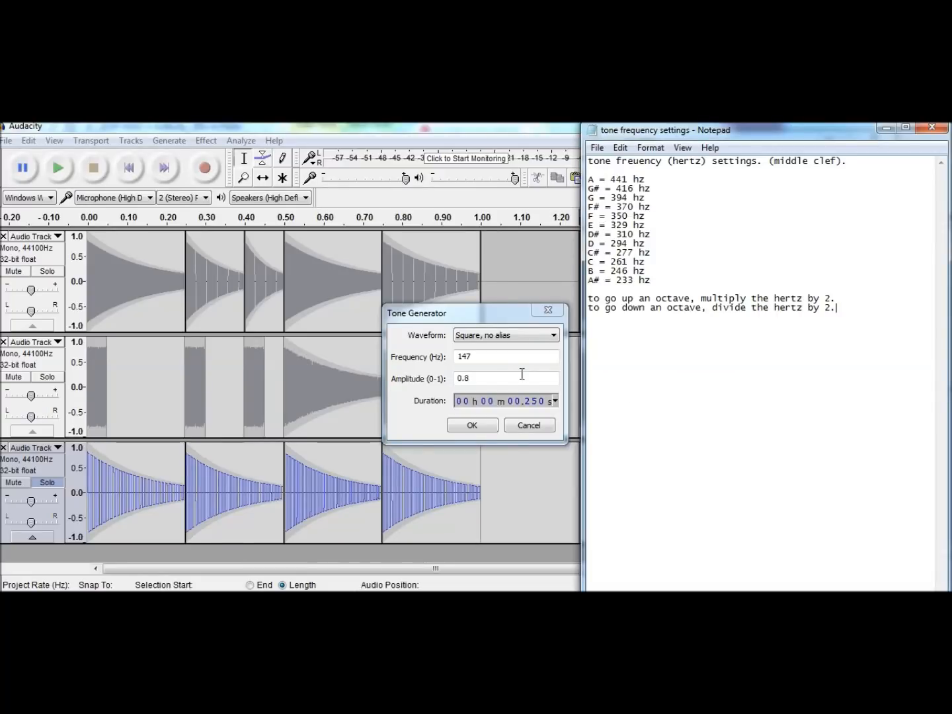
Step: Switch to Calculator and divide the F frequency, 350 Hz, by 2 twice to lower it two octaves
click(371, 602)
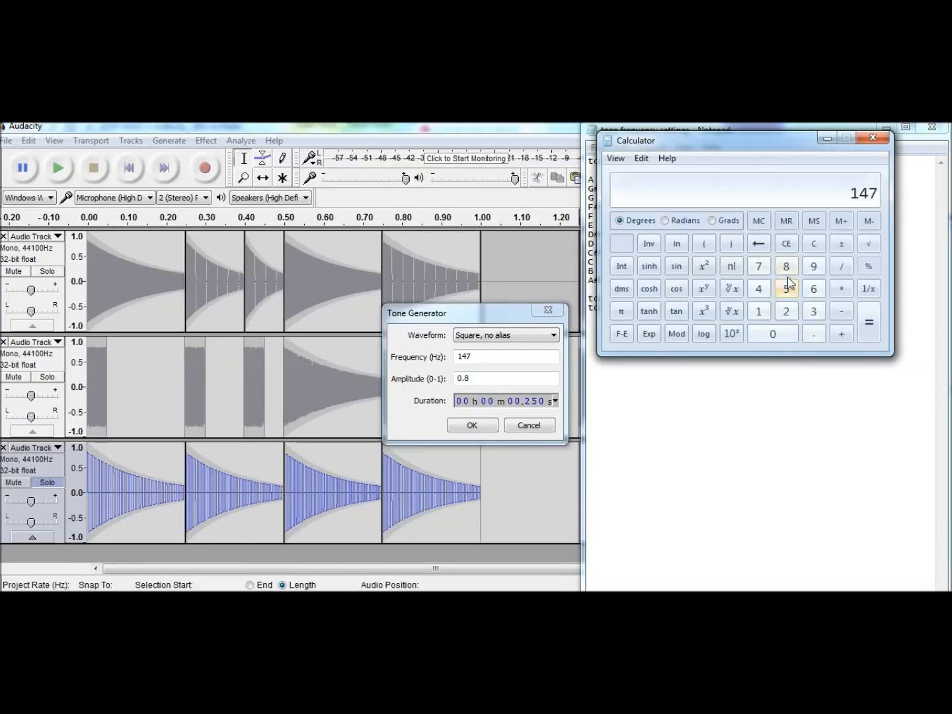
click(815, 242)
click(808, 311)
click(786, 288)
click(772, 333)
click(841, 267)
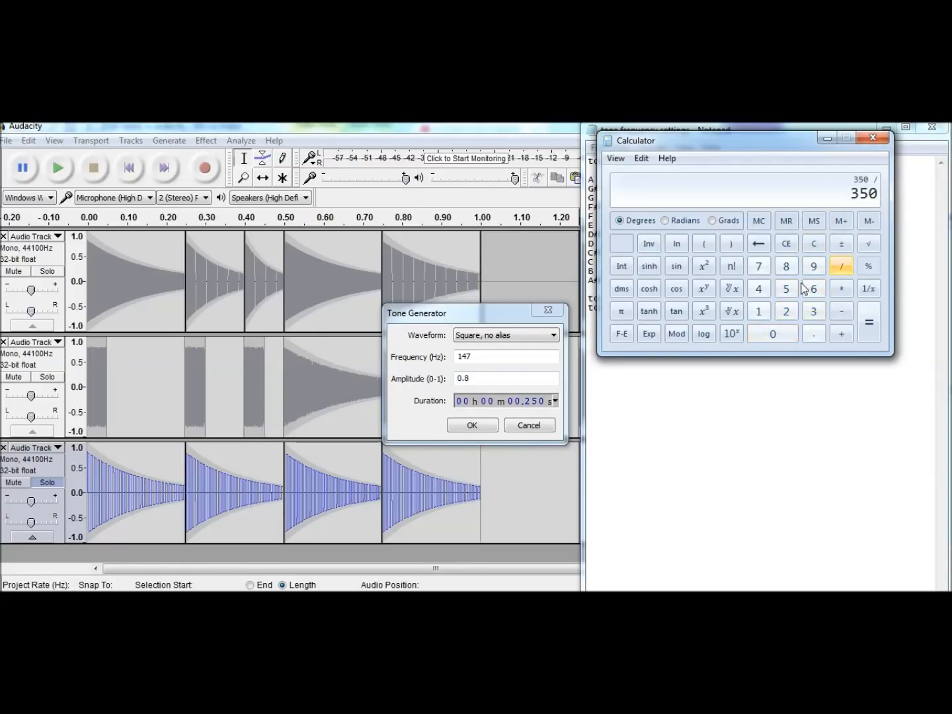
click(786, 311)
click(870, 319)
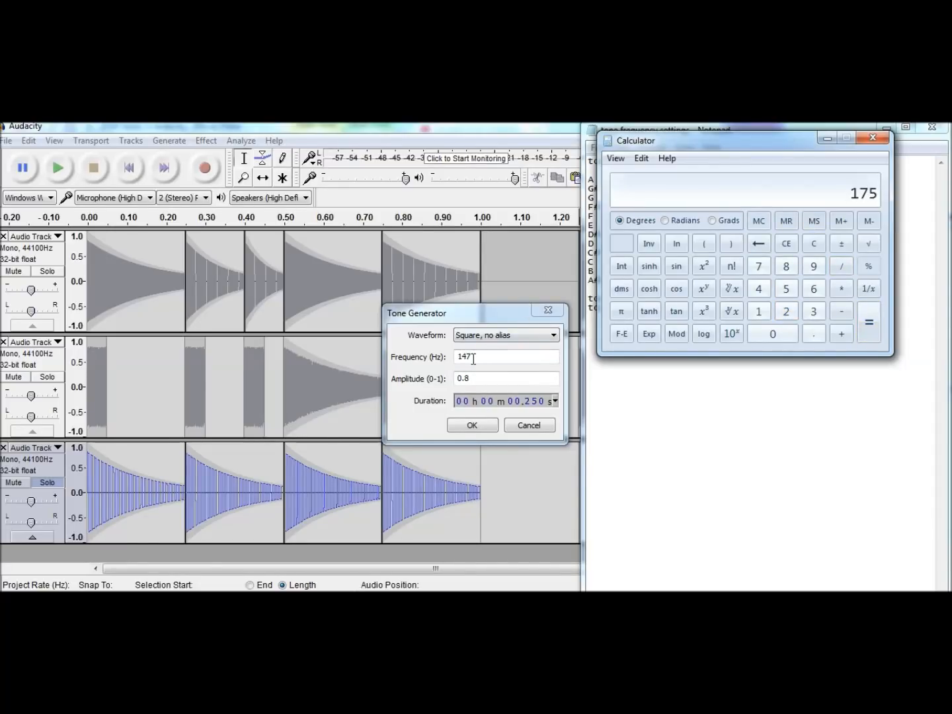
click(842, 266)
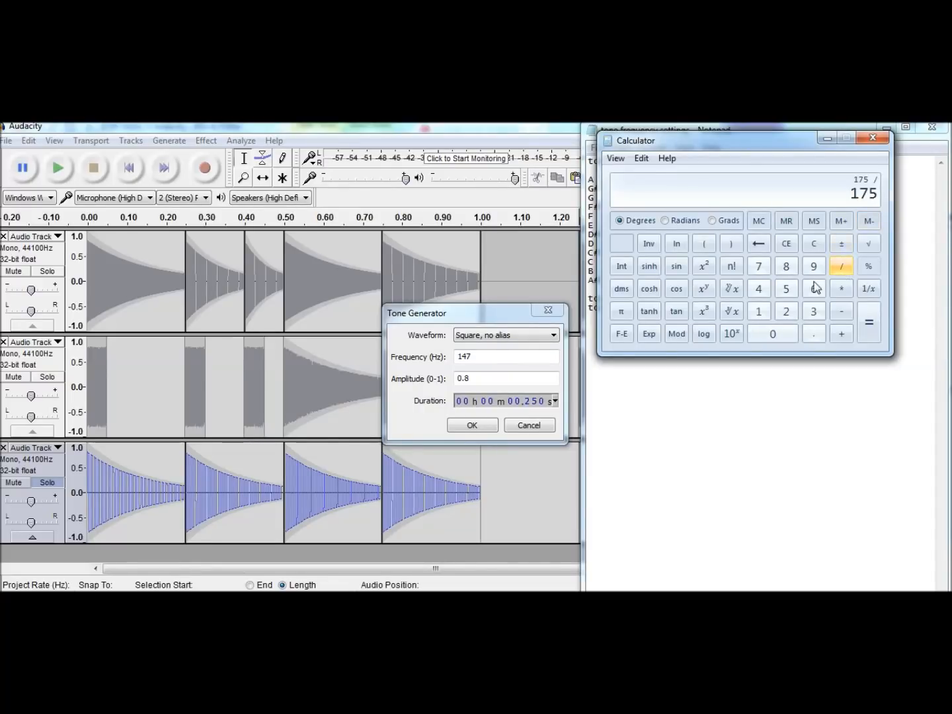
click(784, 311)
click(869, 323)
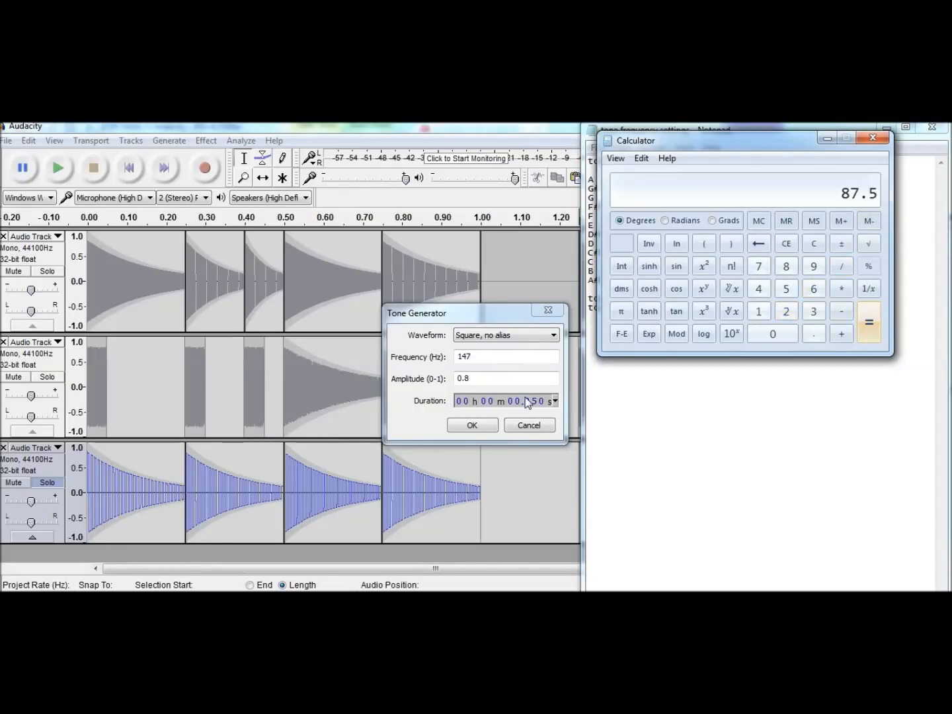
Step: Set the tone frequency to 87.5 Hz, generate the 0.250 s square tone at 1.25 s on the third track, and play it
click(402, 363)
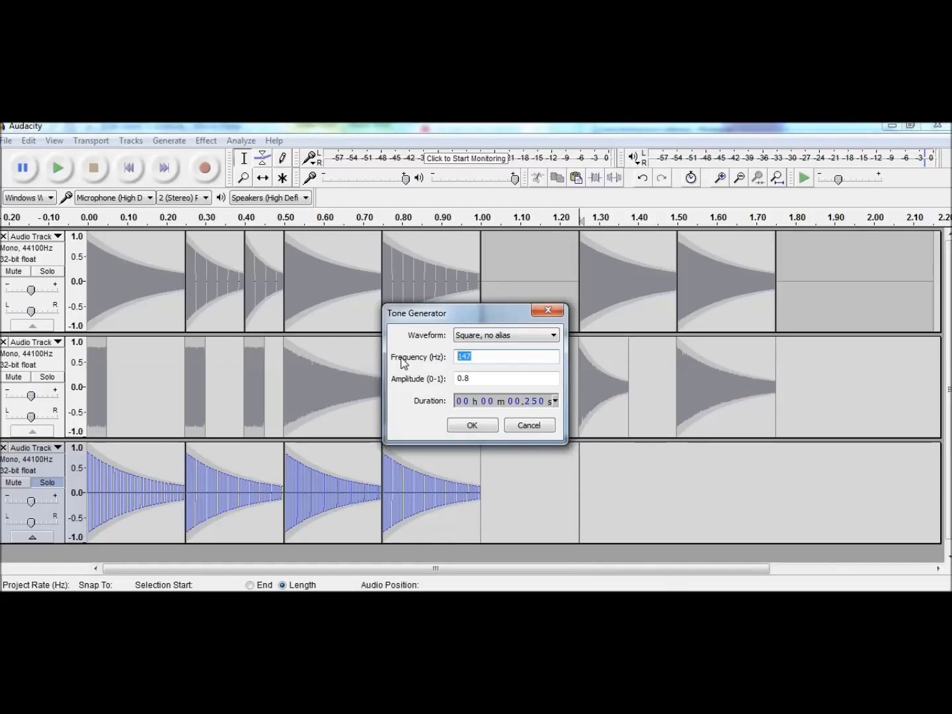
text(87.5)
click(470, 426)
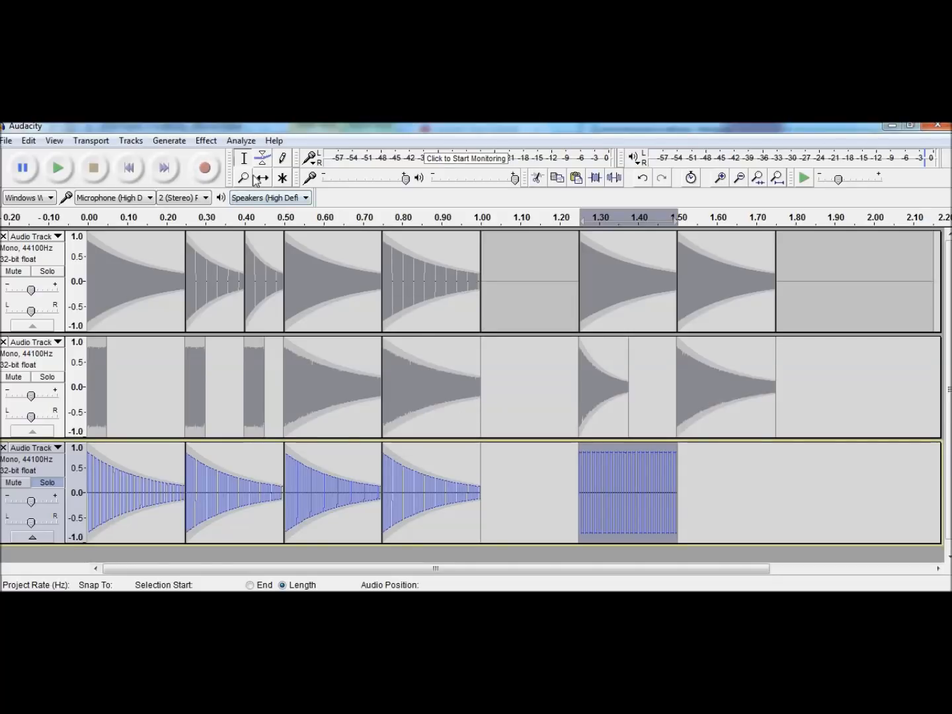
click(64, 172)
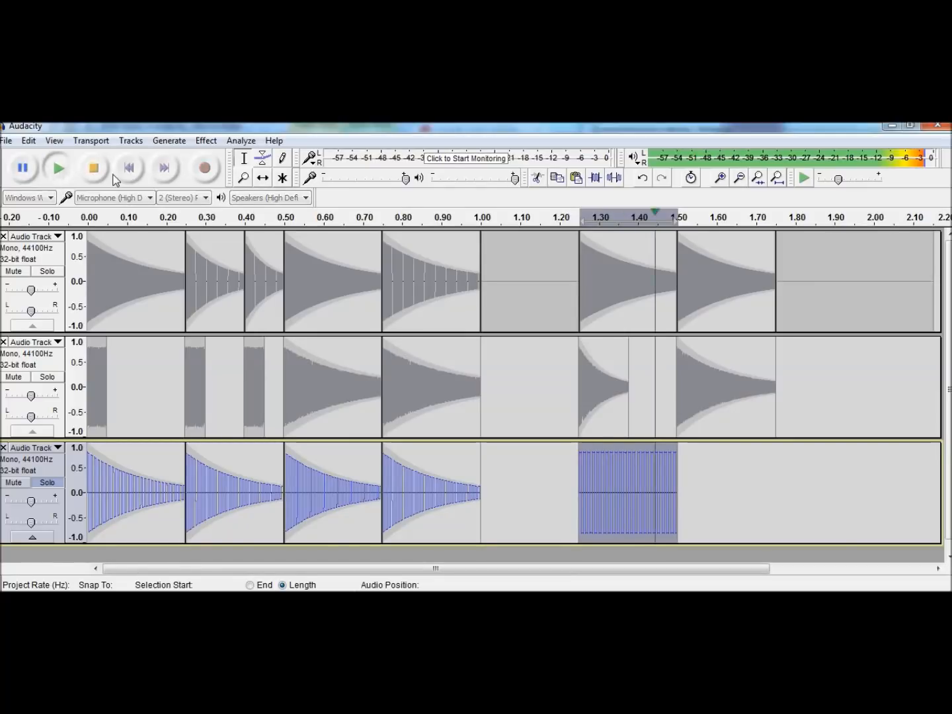
Step: Shape the envelope of the third track's clip at 1.25 s into a decay from full volume
click(263, 158)
drag(674, 439, 704, 485)
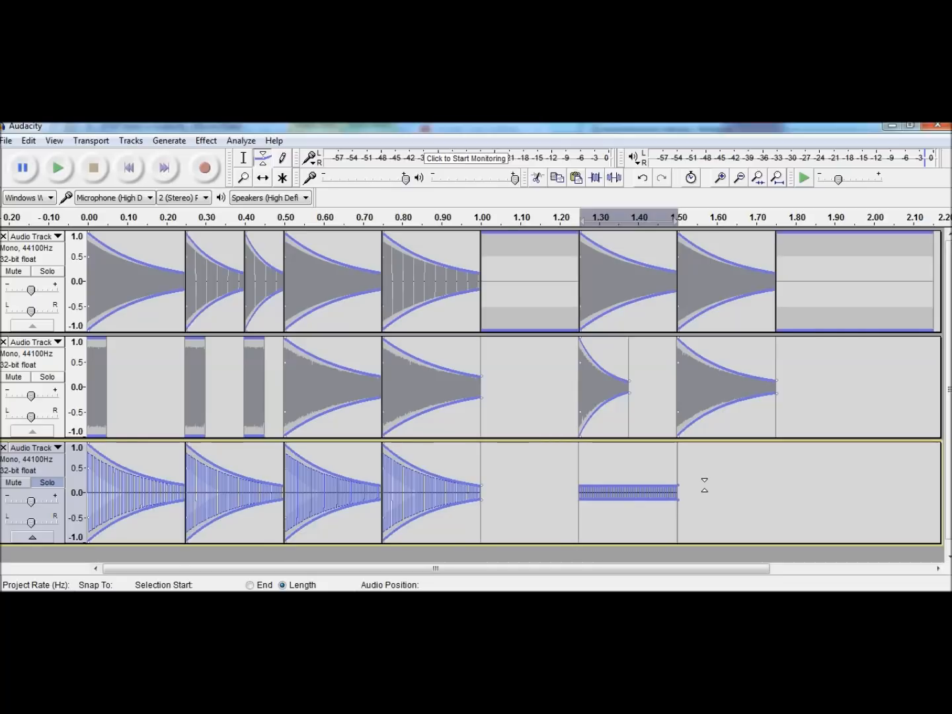
drag(588, 485, 560, 431)
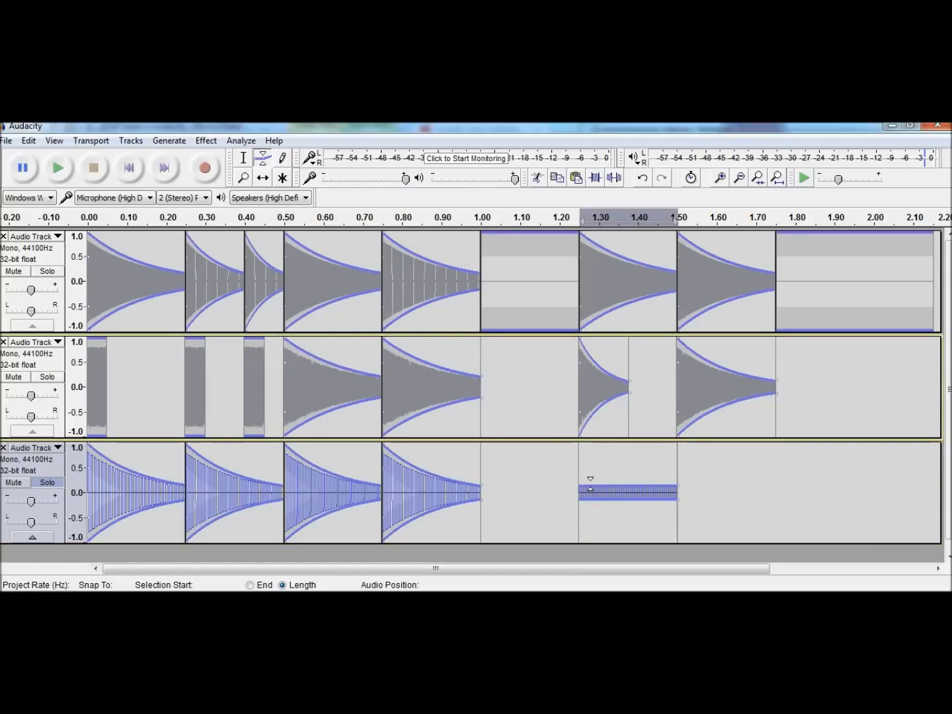
drag(590, 484, 575, 440)
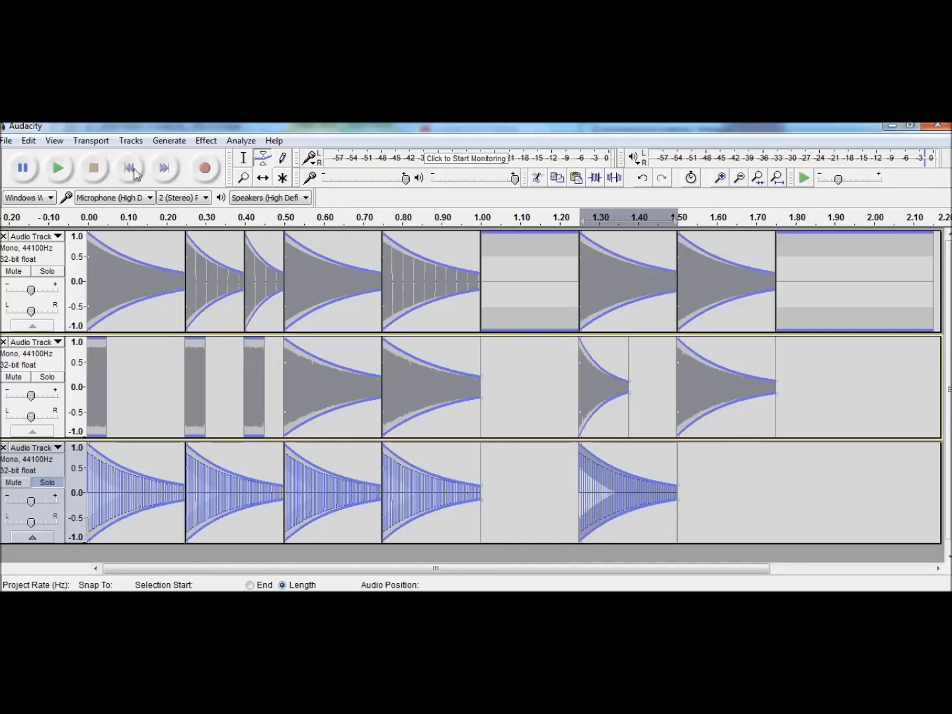
Step: Copy the third track's clip at 1.25 s to 1.50 s, directly after the original
click(243, 158)
click(688, 473)
drag(681, 473, 577, 476)
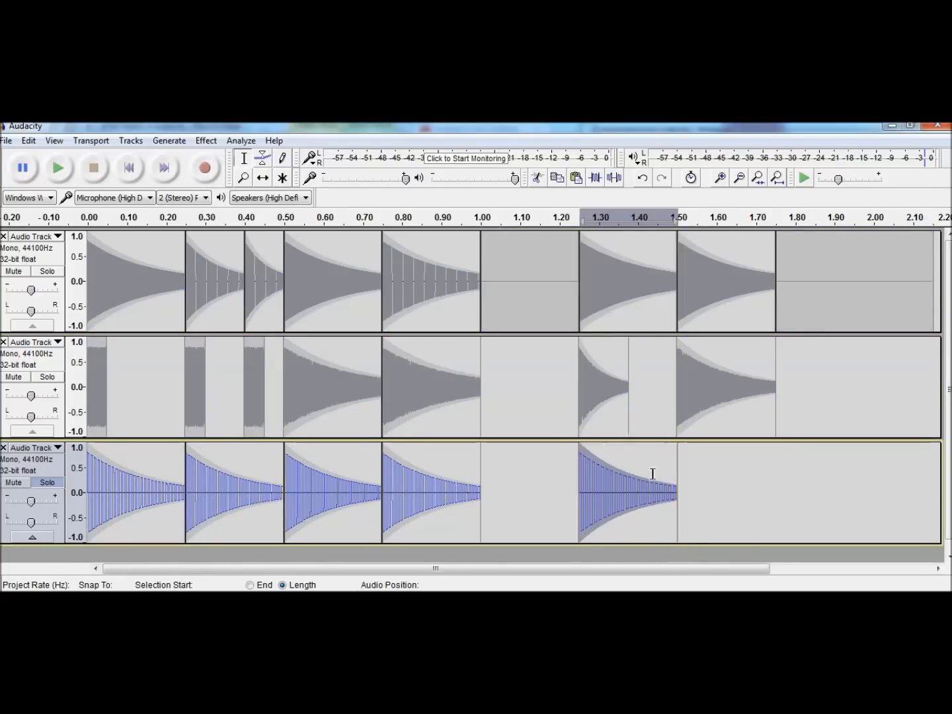
click(699, 481)
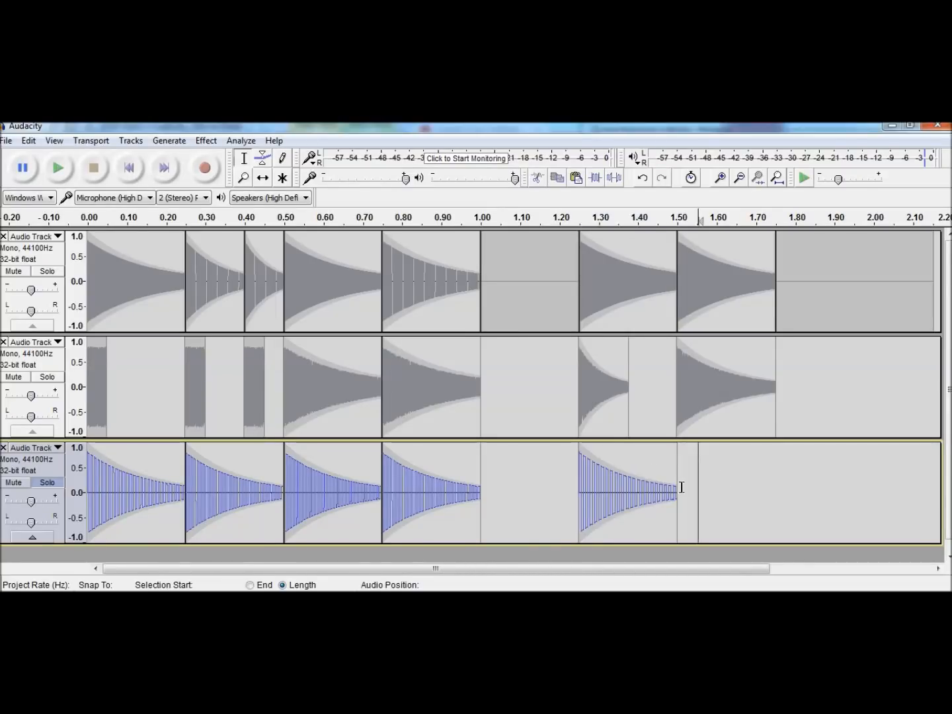
click(675, 487)
key(ctrl+v)
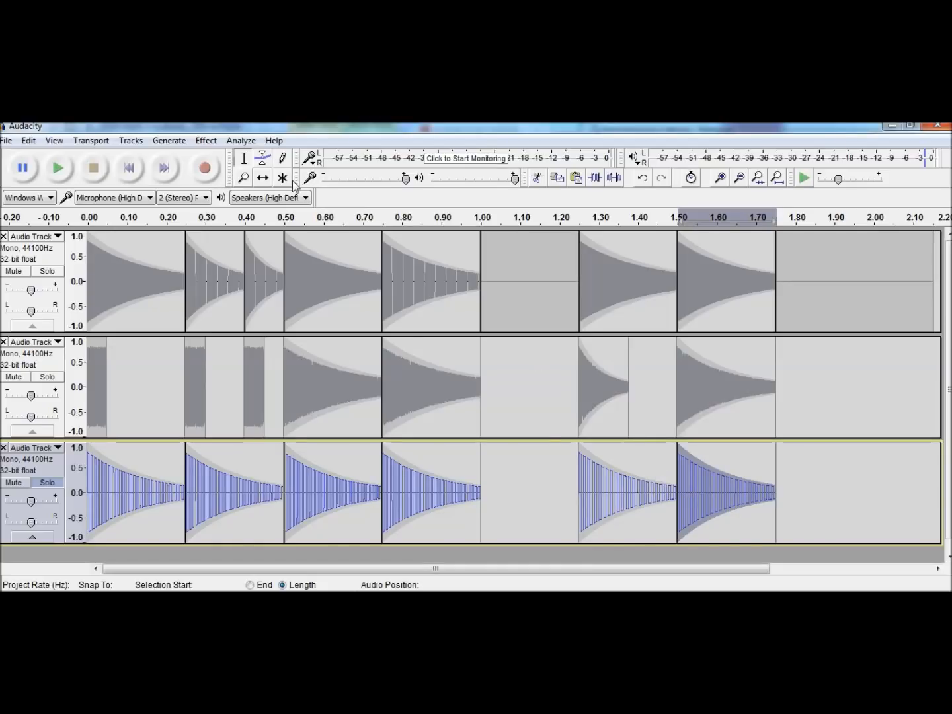
click(262, 158)
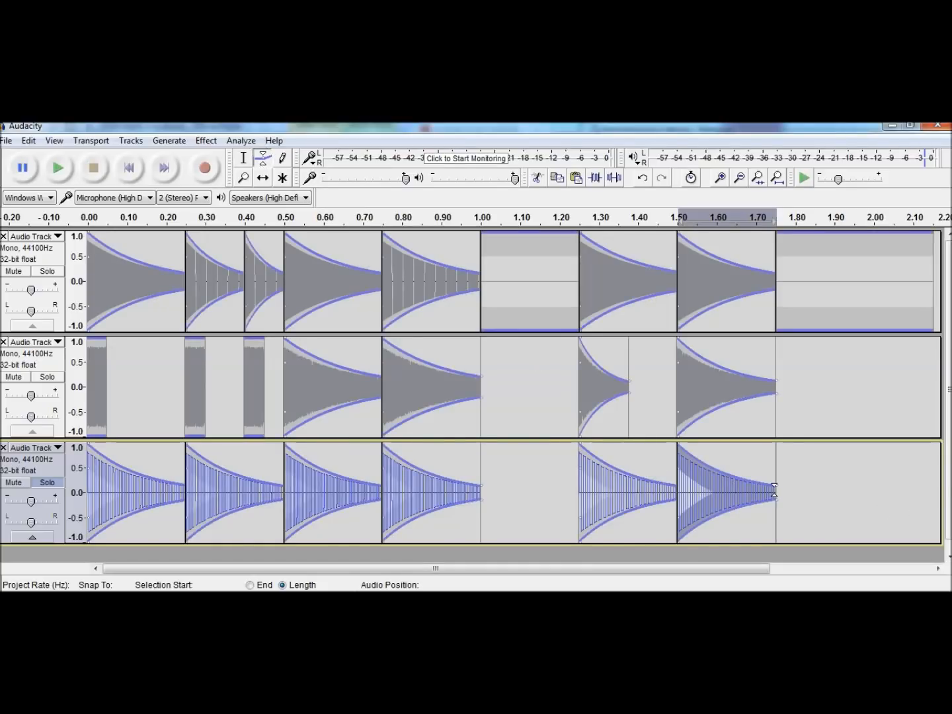
drag(776, 485, 795, 486)
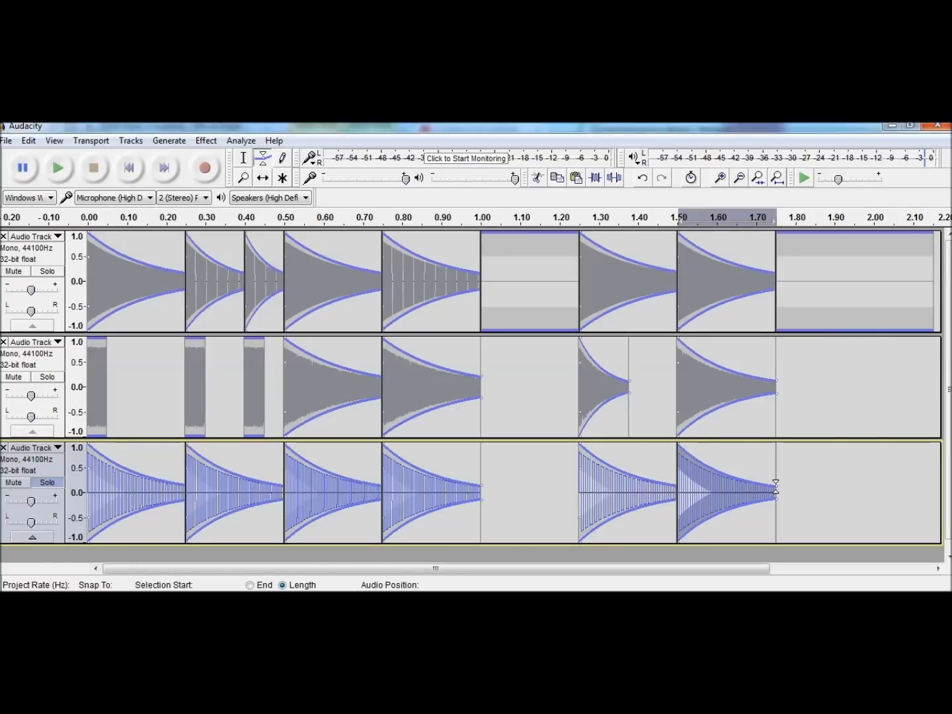
drag(776, 480, 780, 443)
drag(687, 441, 684, 469)
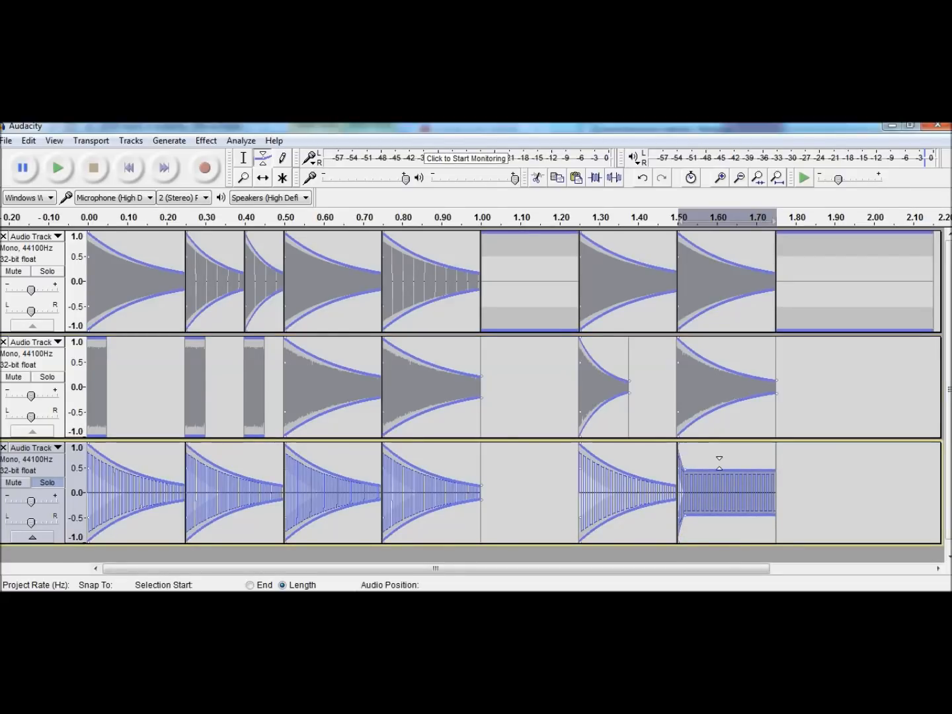
key(ctrl+z)
key(ctrl+z)
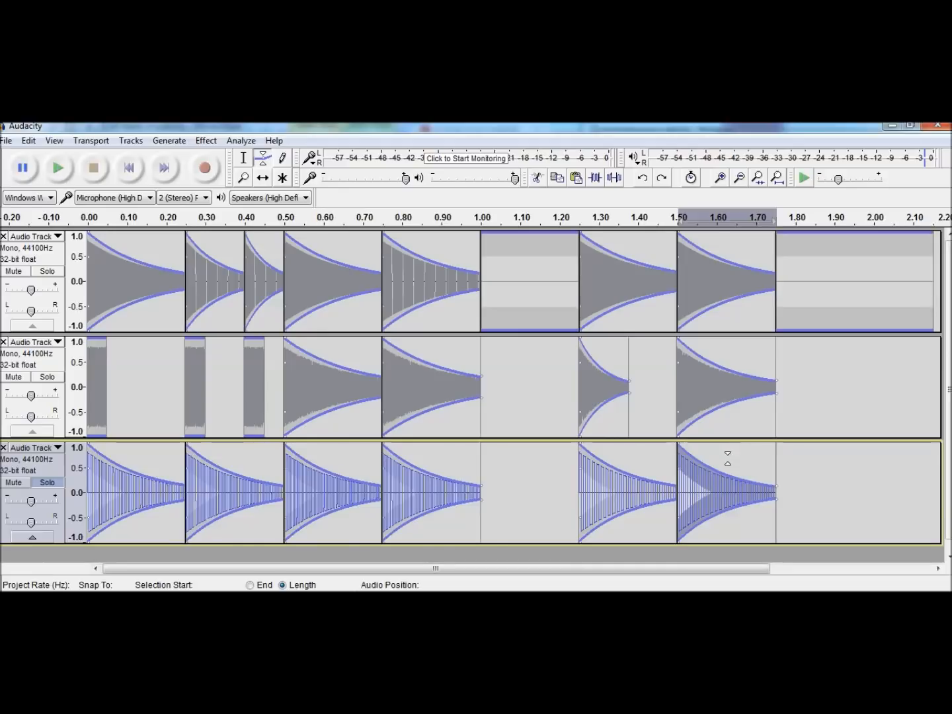
Step: Play the soloed third track from the start to hear the whole bass line
click(243, 158)
click(526, 492)
click(129, 169)
click(57, 169)
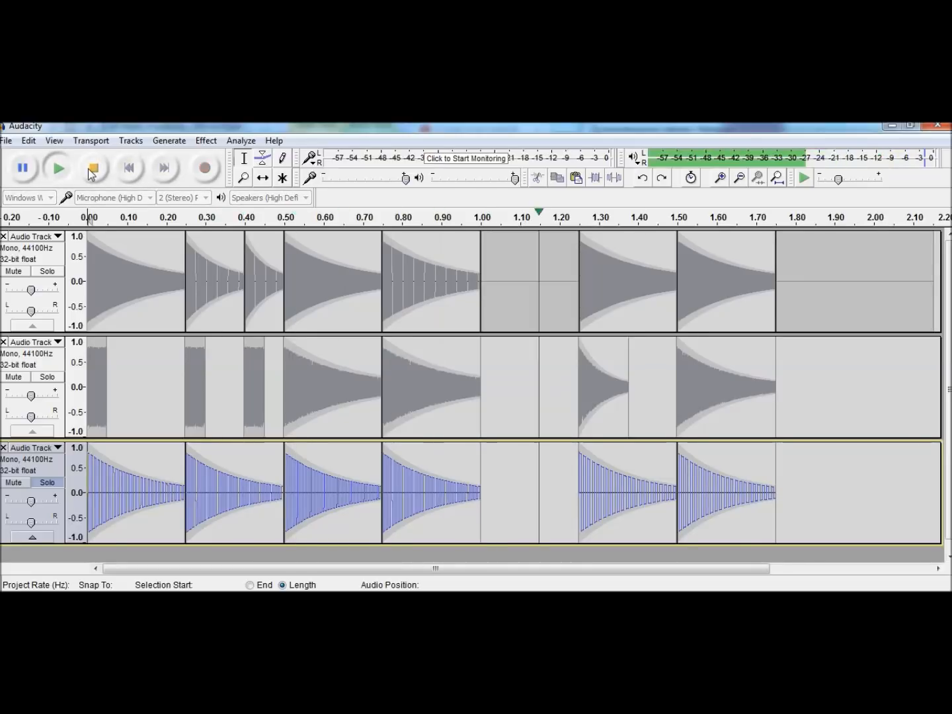
Step: Turn off solo on the third track, lower its gain slightly, and play all three tracks together
click(42, 484)
click(63, 173)
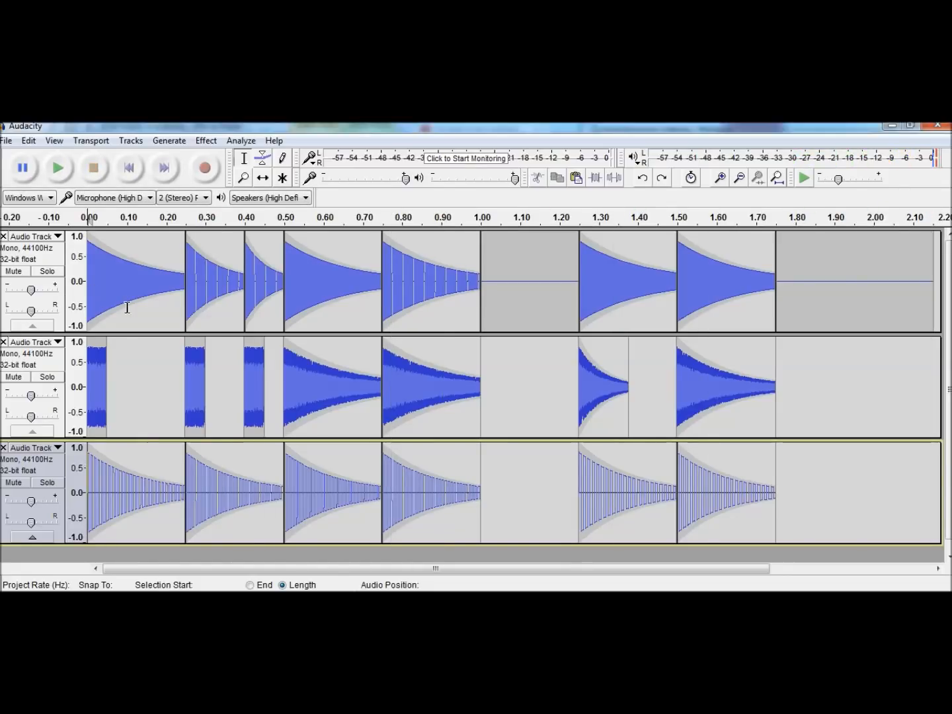
drag(31, 501, 30, 502)
click(61, 169)
click(64, 169)
mouse_move(30, 503)
click(62, 174)
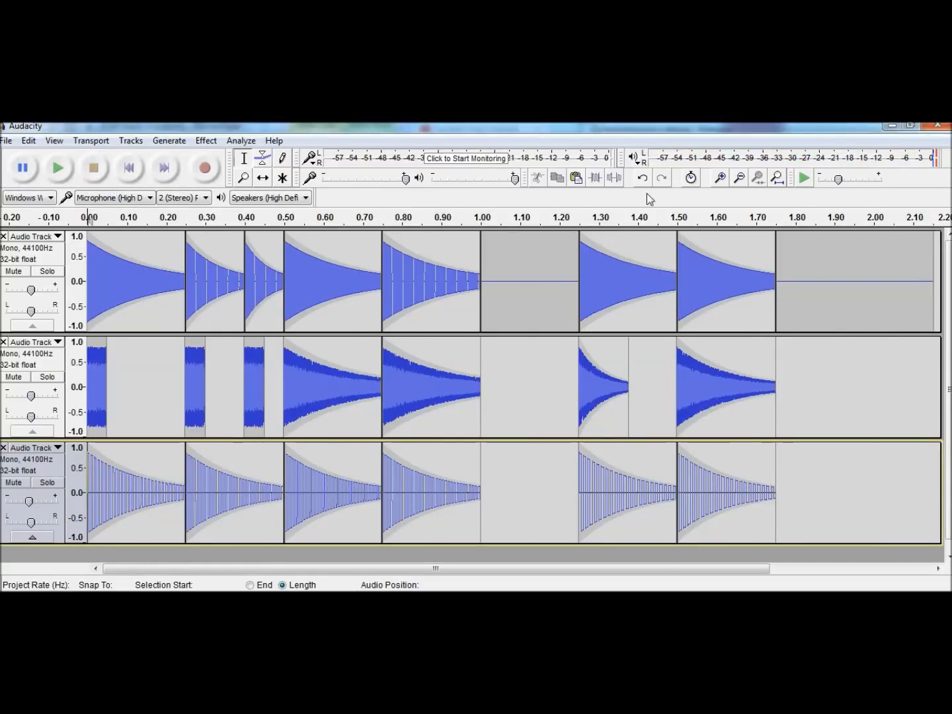
Step: Export the mix to My Music as "shave and a haircut2" in WAV signed 16 bit PCM with blank metadata, and play the project
click(7, 140)
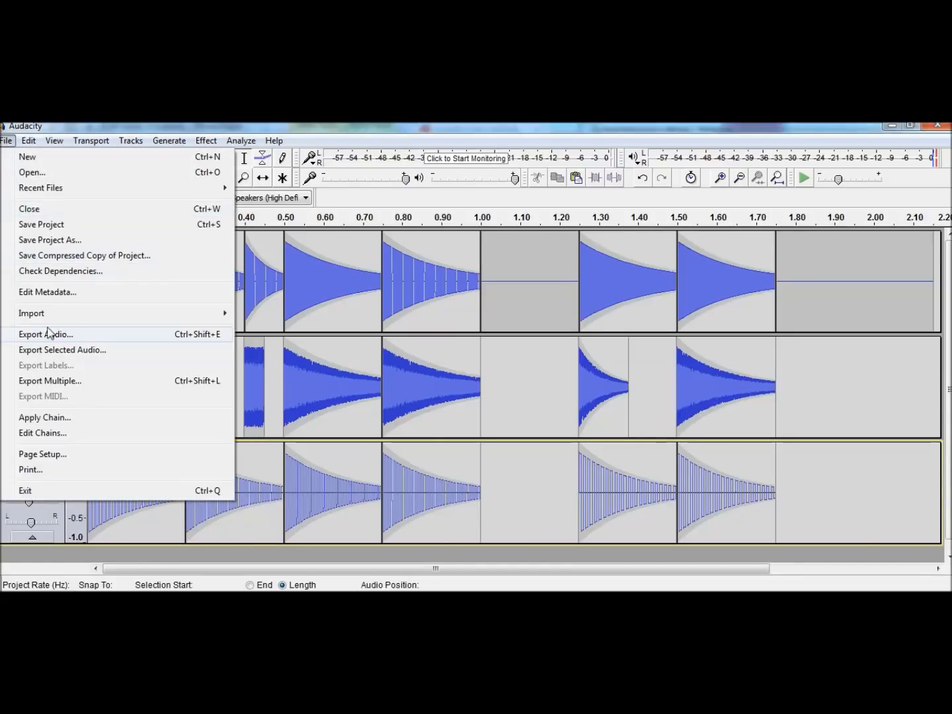
click(49, 333)
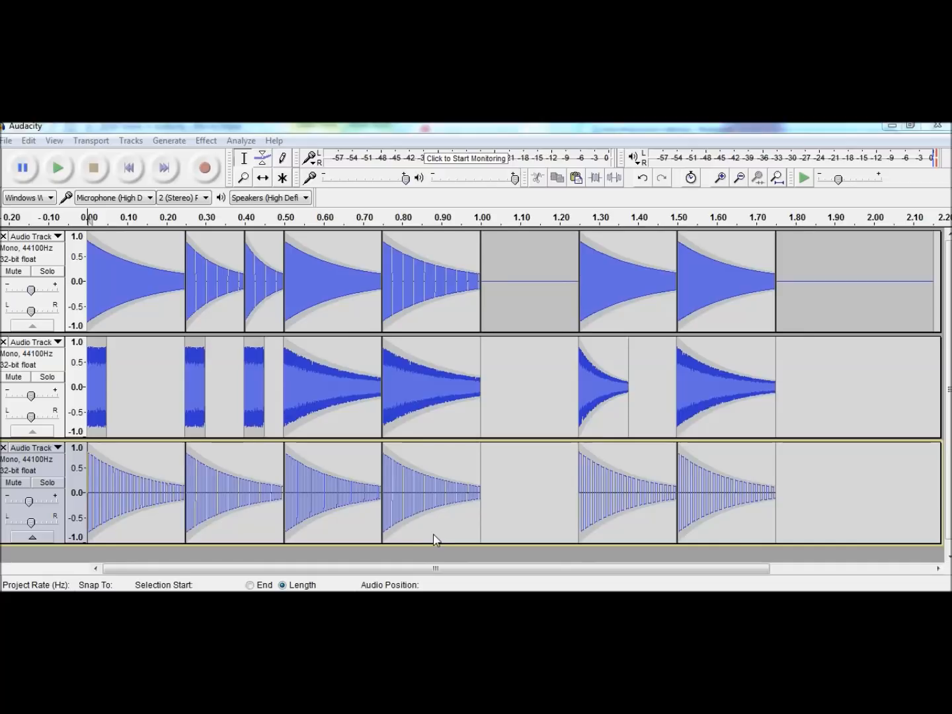
text(shave and a haircut)
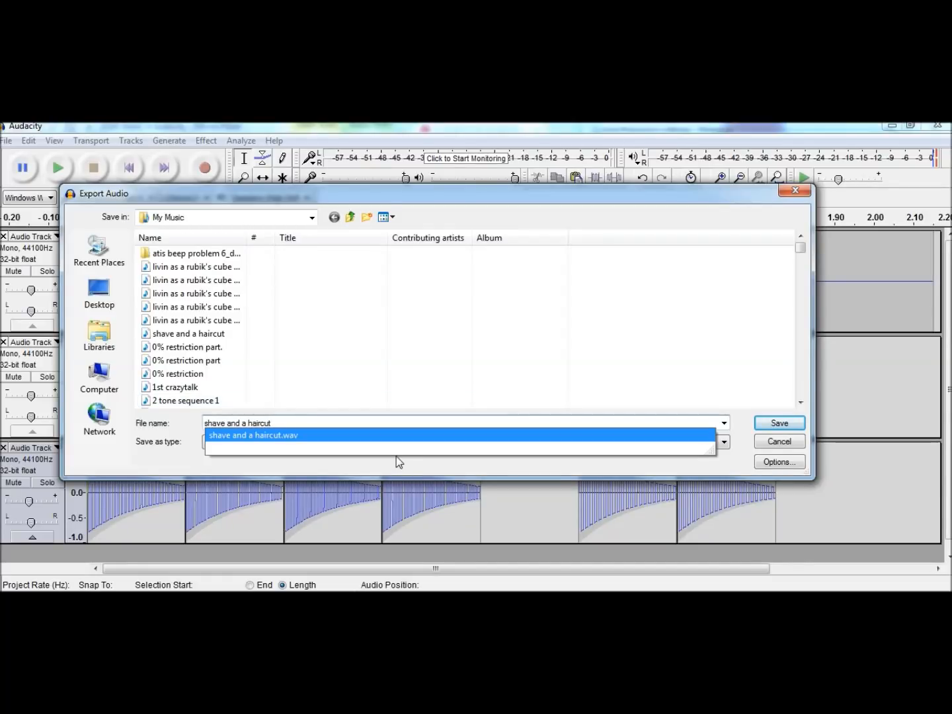
key(Escape)
text(2)
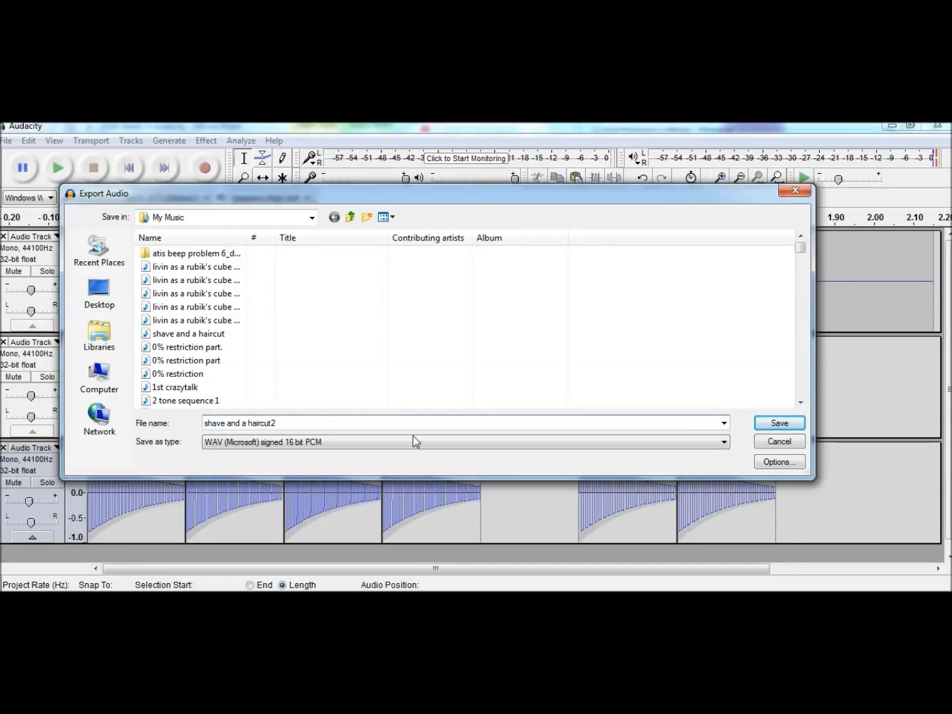
click(769, 426)
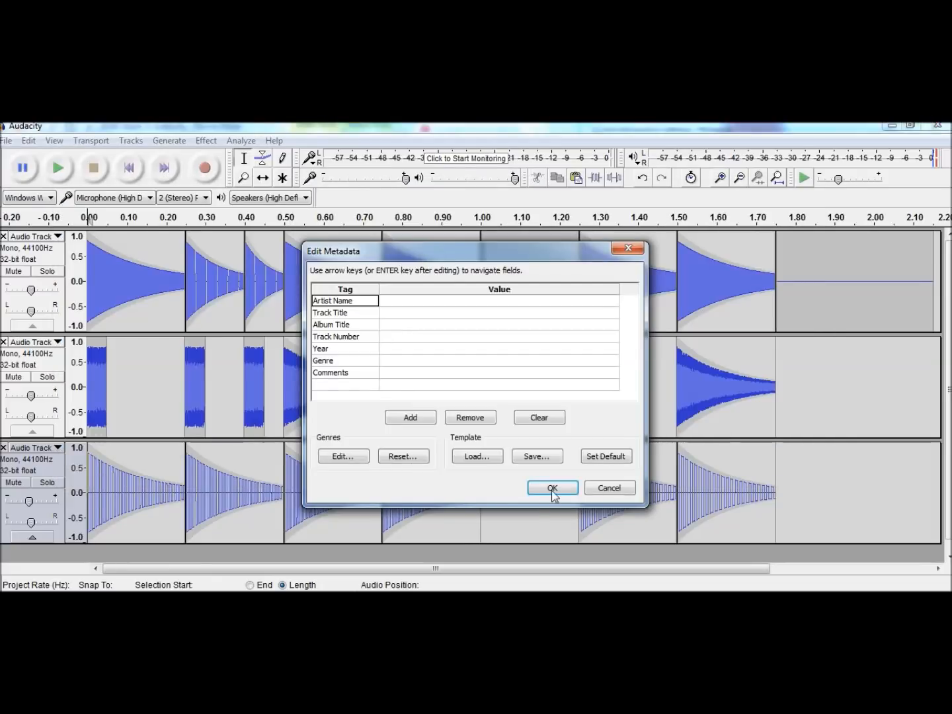
click(541, 492)
click(67, 166)
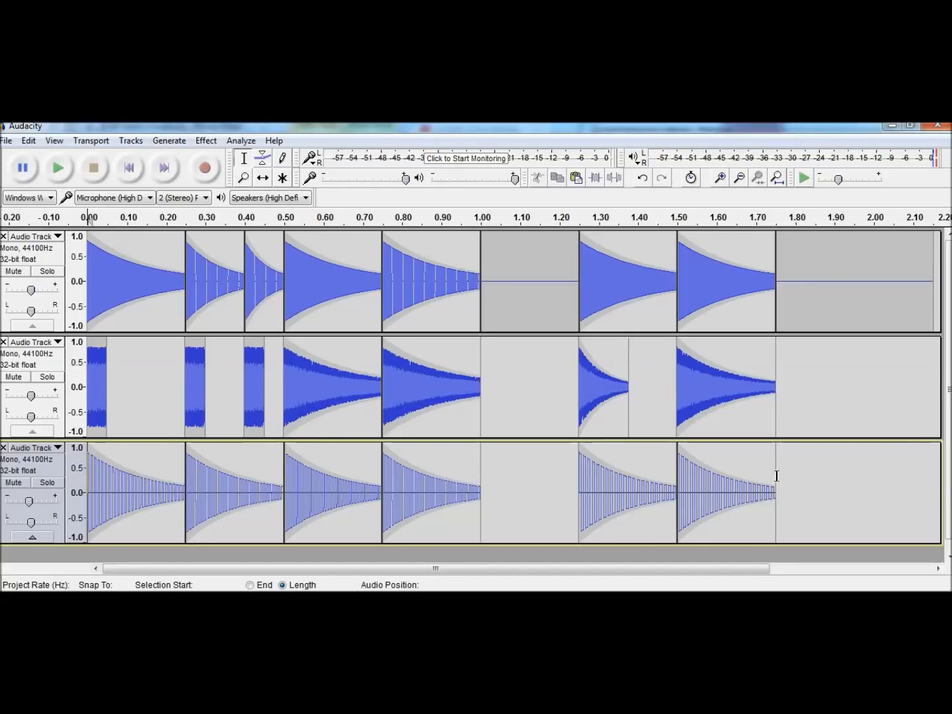
Step: Delete the third track's last two clips, from 1.25 s to 1.75 s, and solo the track with the cursor at 1.00 s
drag(776, 475, 574, 499)
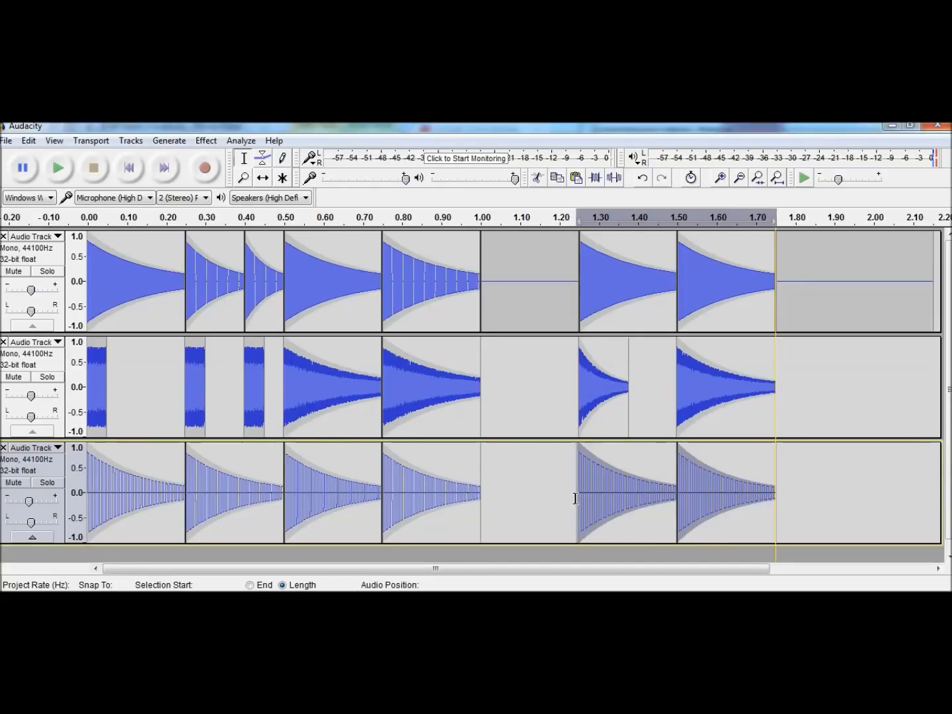
key(Delete)
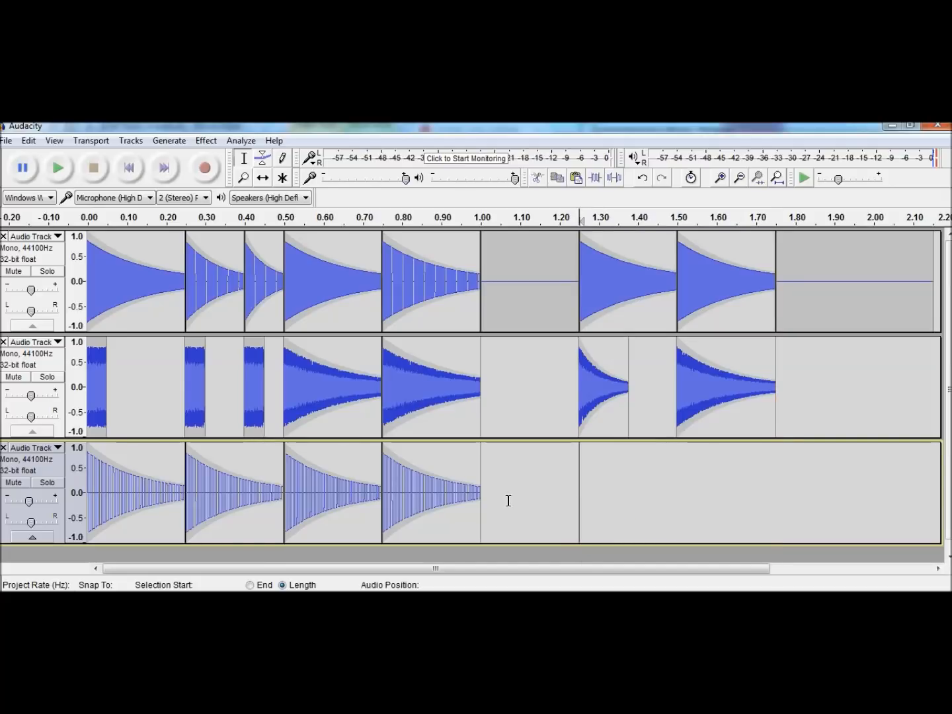
click(482, 471)
click(48, 483)
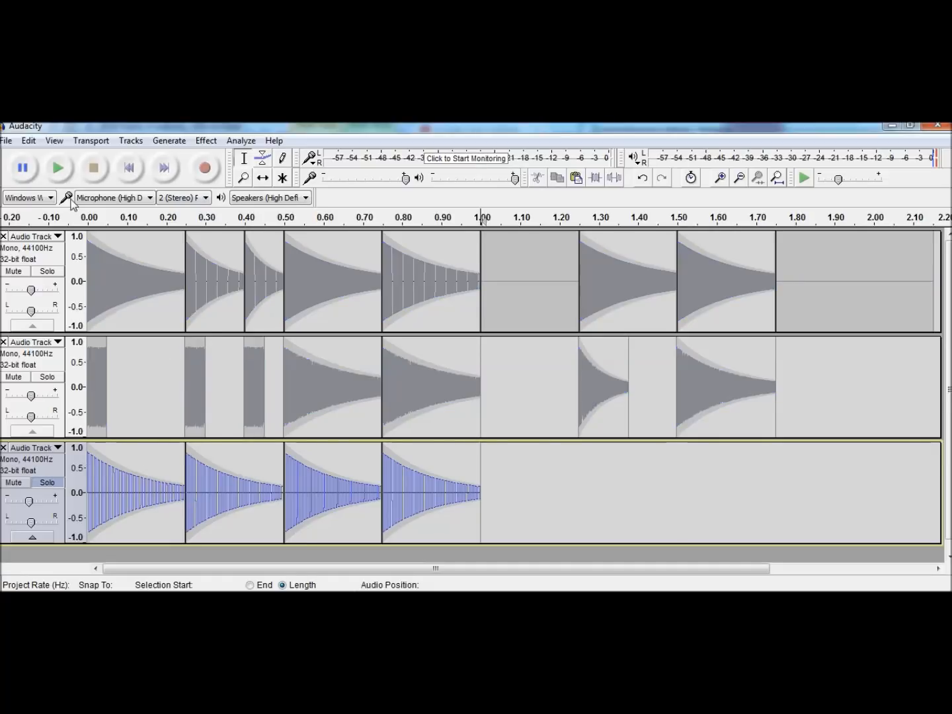
Step: Play the soloed third track, paste a copy of its first clip at 1.00 s, and place the cursor at 1.25 s
click(59, 170)
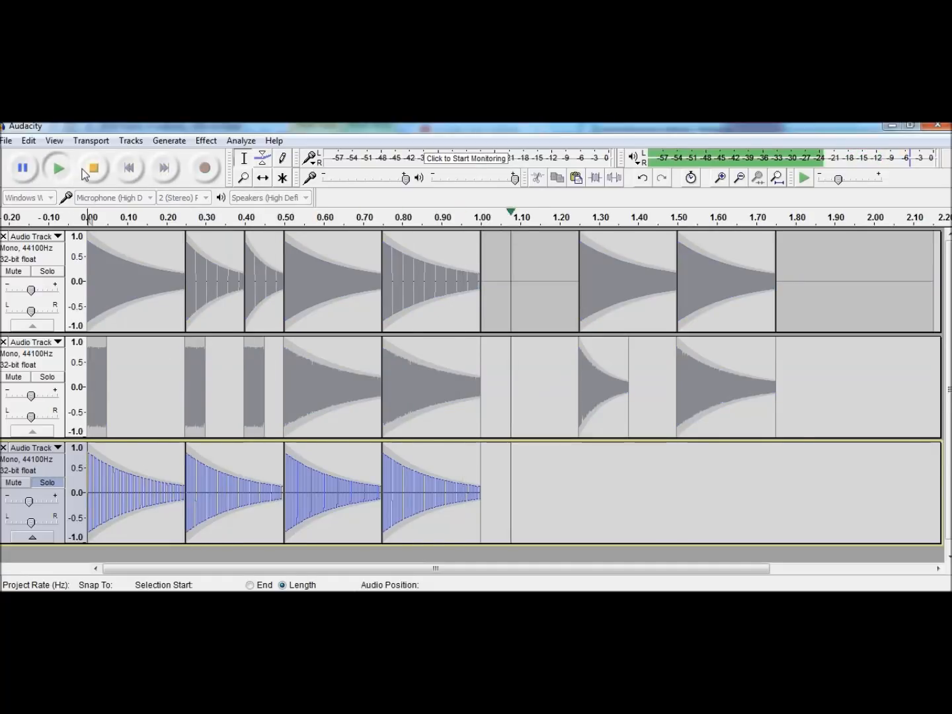
click(86, 172)
drag(138, 503, 169, 509)
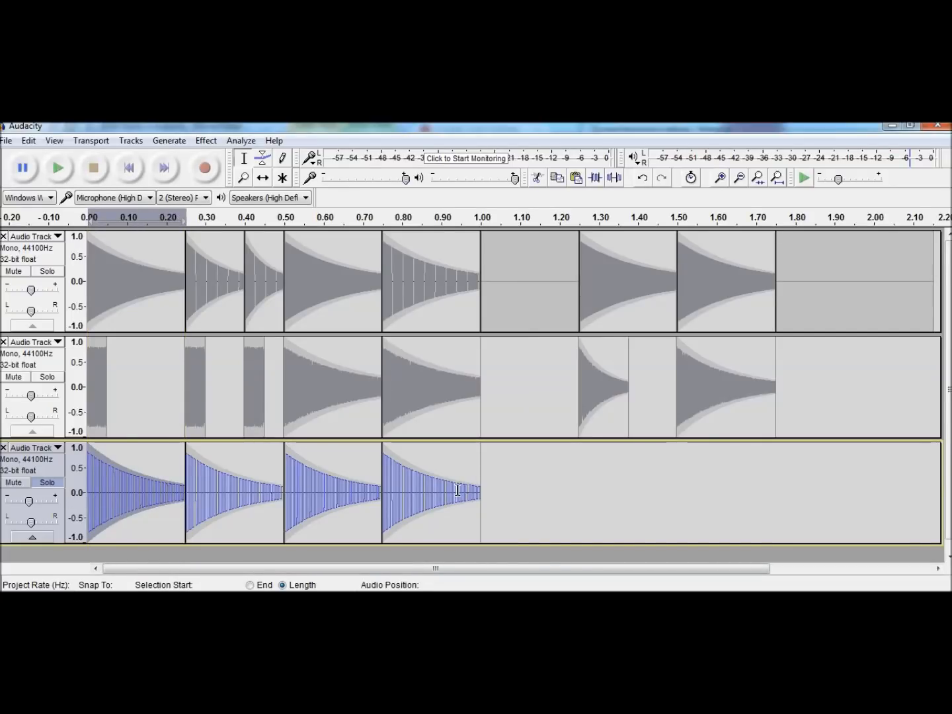
click(482, 486)
key(ctrl+v)
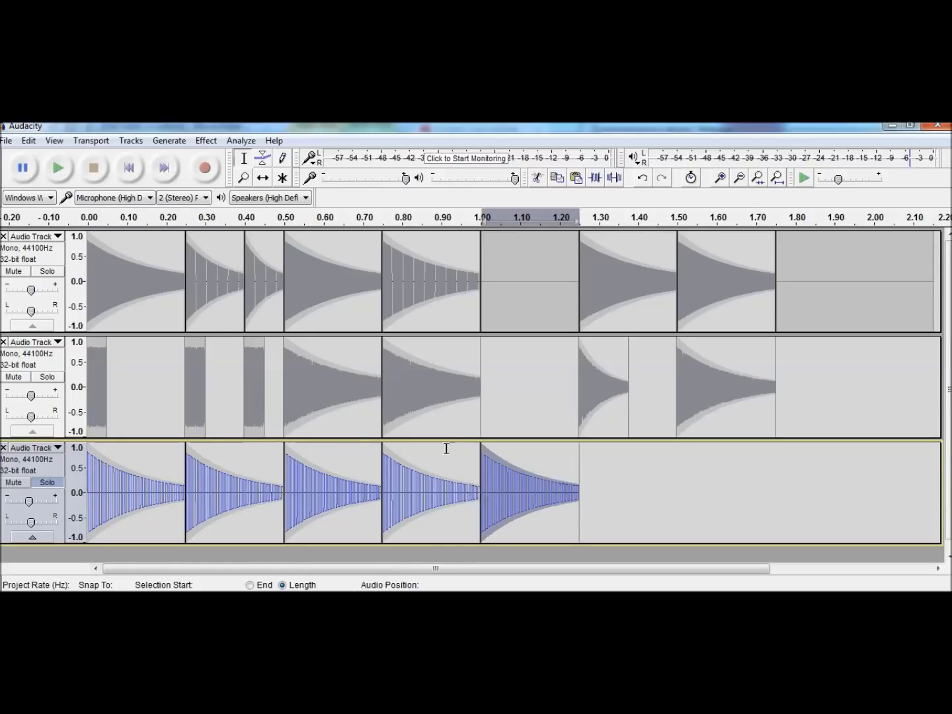
click(642, 506)
click(578, 494)
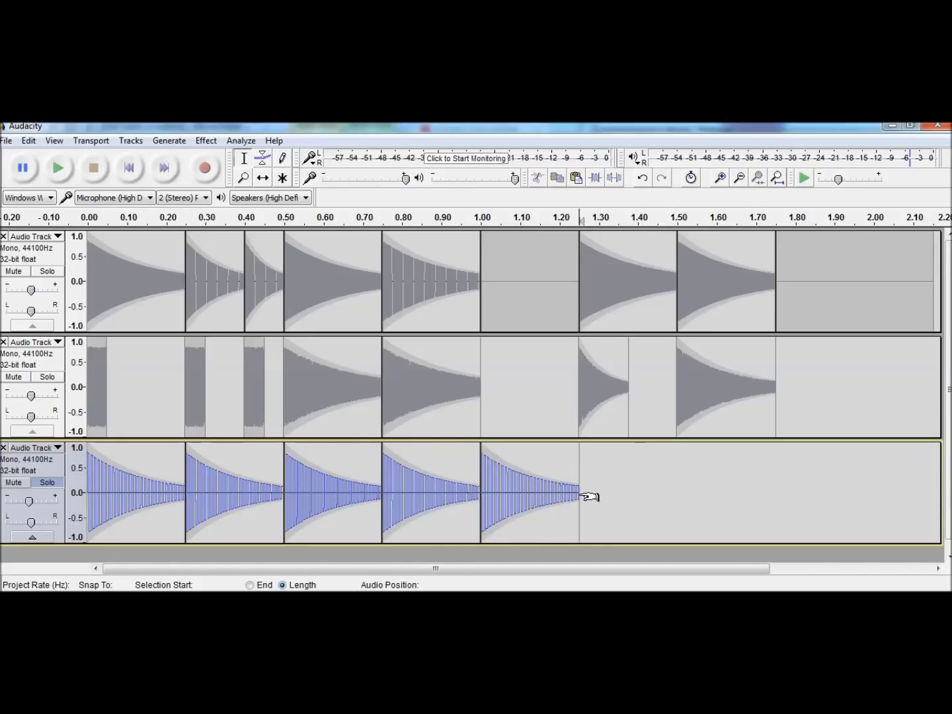
Step: Look up the frequency of G in the Notepad tone list and divide 394 by 2 twice in Calculator
key(alt+Tab)
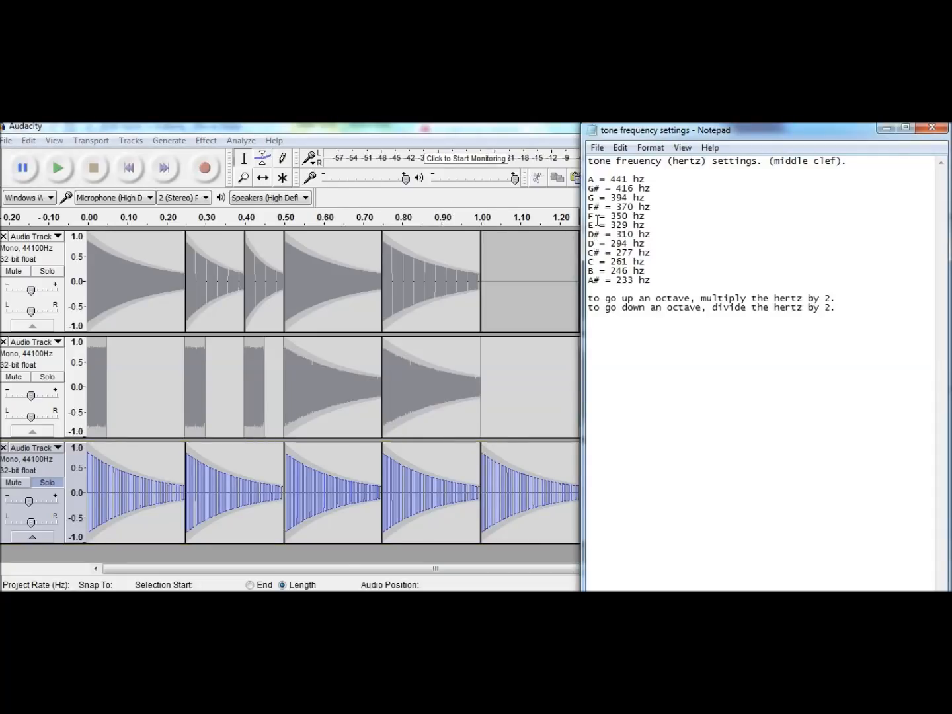
key(alt+Tab)
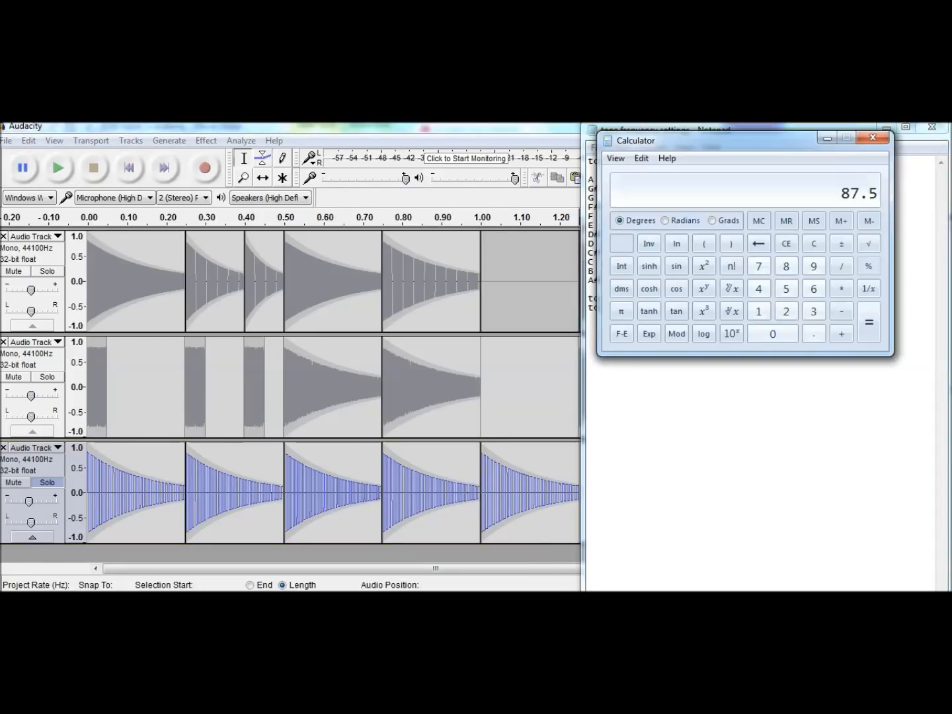
click(813, 246)
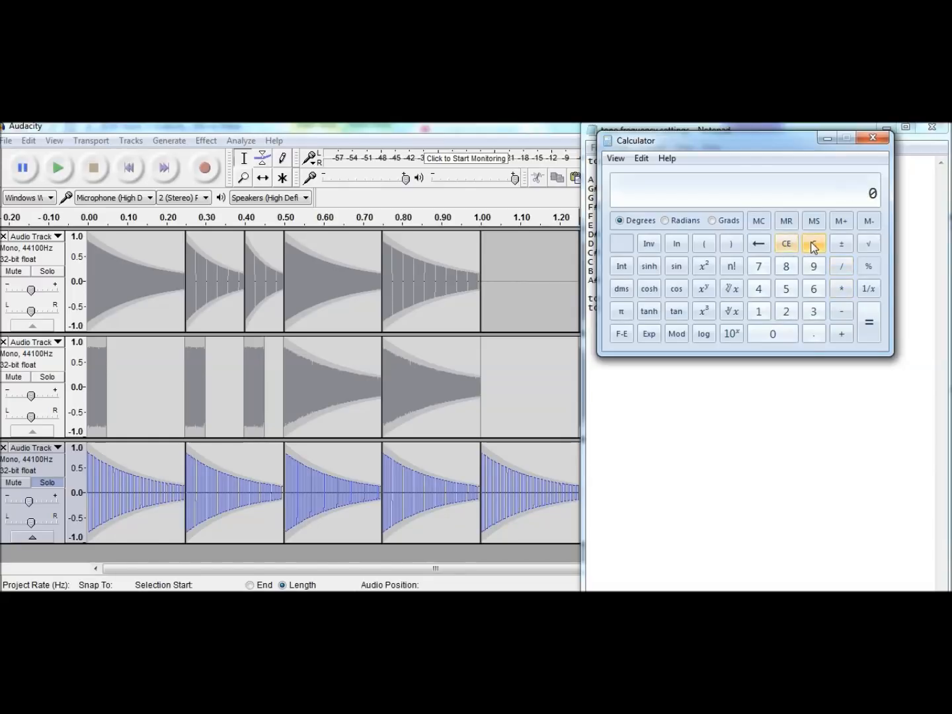
click(820, 312)
click(816, 268)
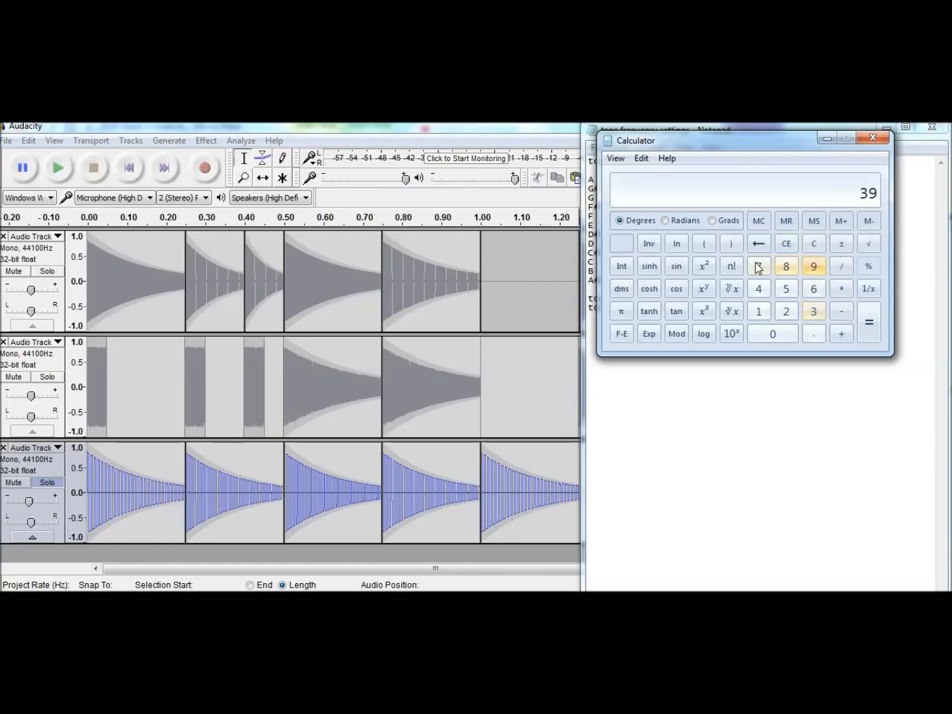
click(760, 267)
click(789, 244)
click(814, 311)
click(814, 266)
click(764, 286)
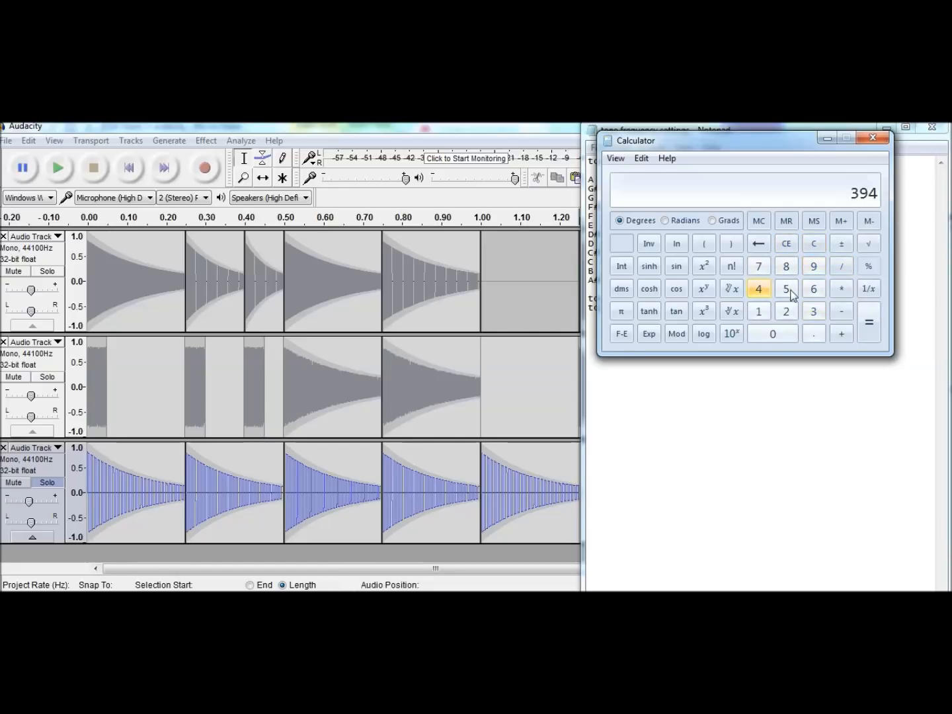
click(843, 266)
click(792, 313)
click(872, 316)
click(842, 267)
click(787, 311)
click(871, 318)
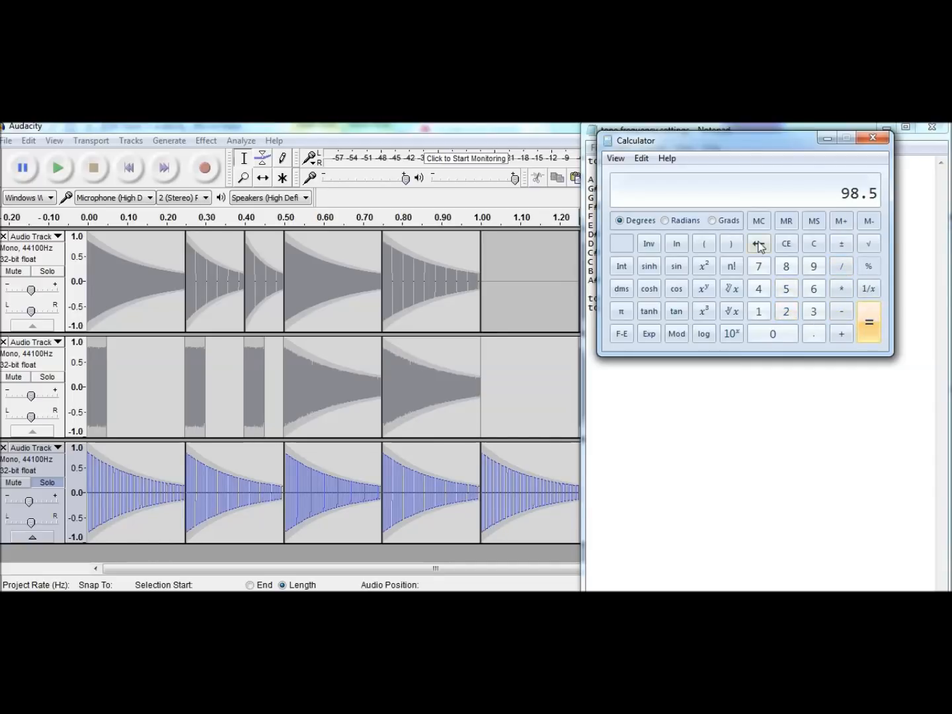
Step: Generate a 98.5 Hz square, no alias tone with amplitude 0.8 and duration 0.250 s at 1.25 s on the third track
click(181, 140)
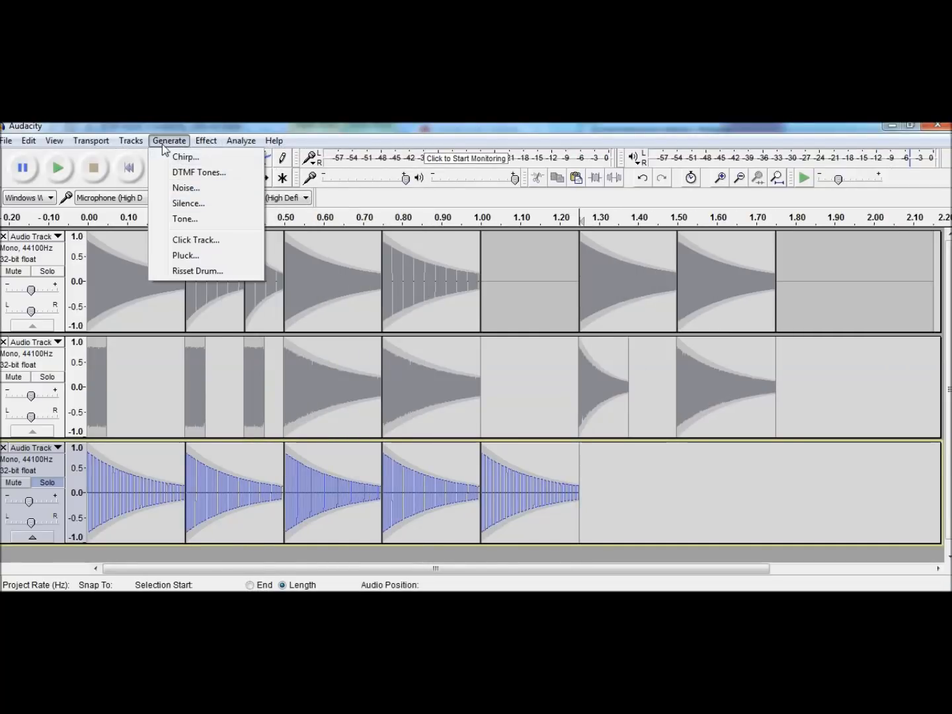
click(182, 220)
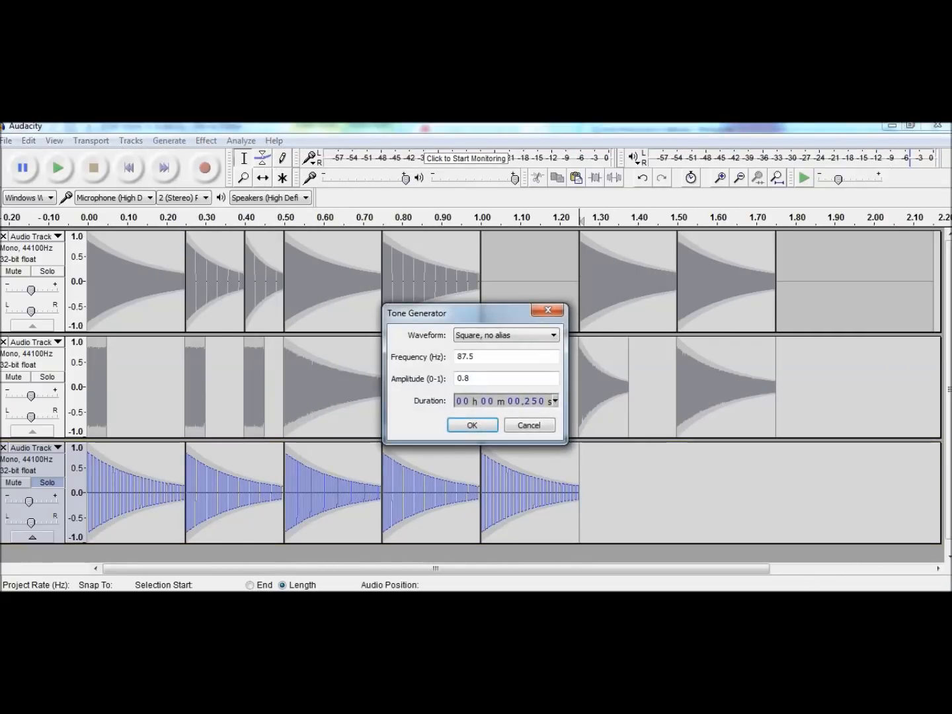
drag(414, 377, 358, 381)
text(98.5)
click(472, 425)
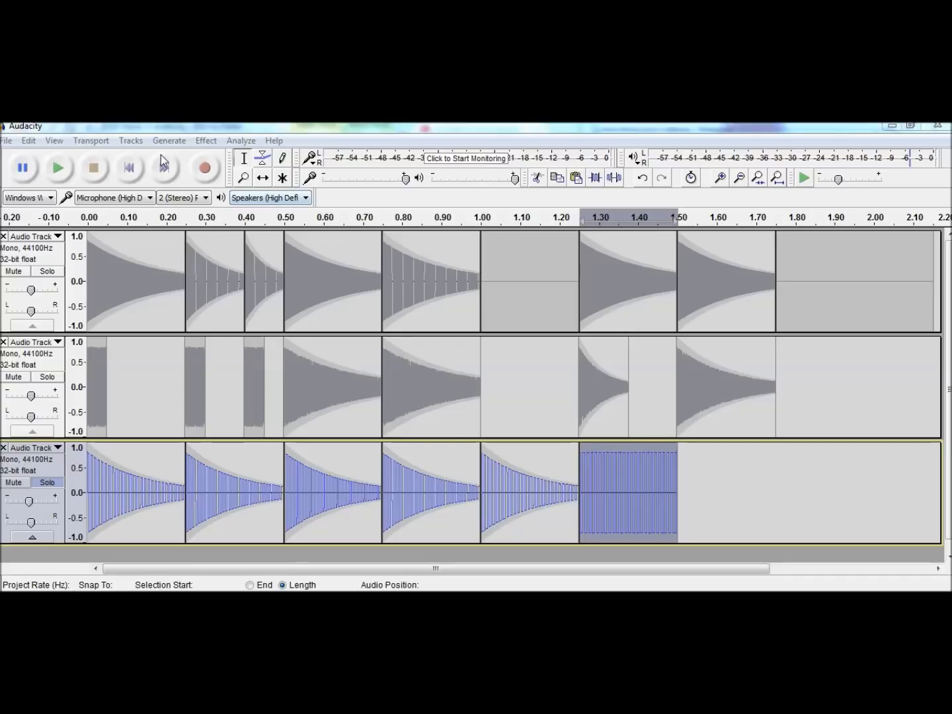
Step: Shape the new clip's envelope to decay from full level at 1.25 s to about 0.2 at 1.50 s
click(262, 157)
drag(676, 454, 693, 485)
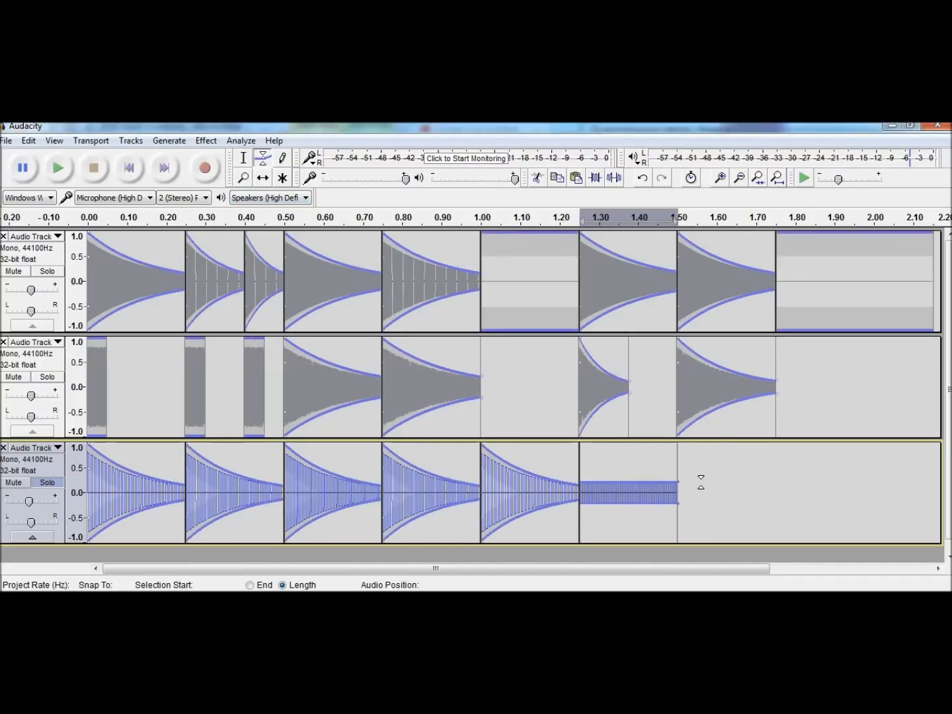
drag(581, 485, 574, 437)
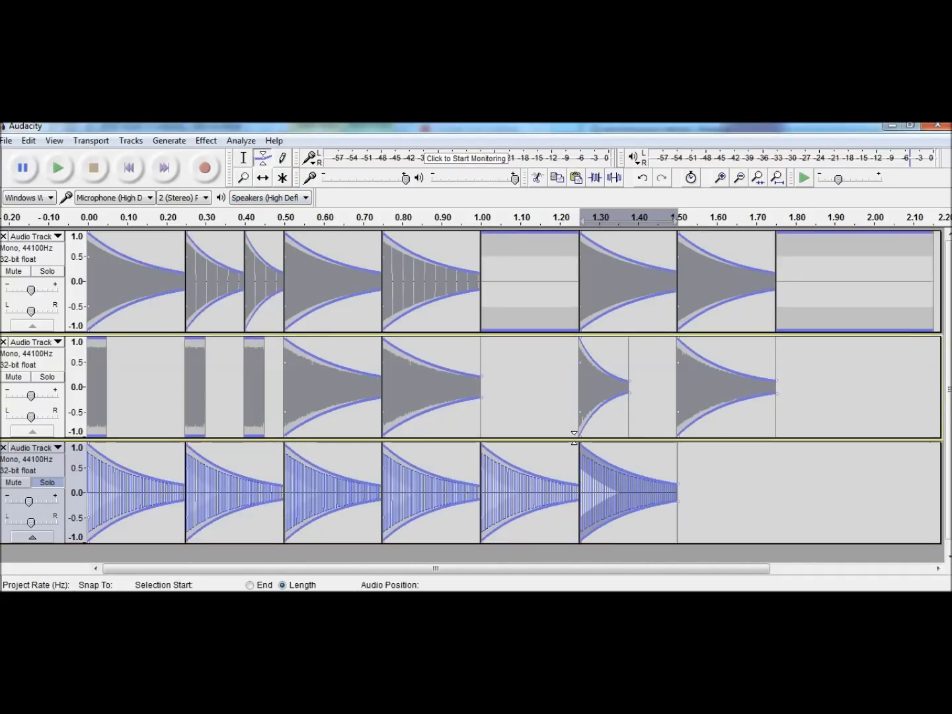
click(262, 177)
drag(660, 490, 634, 496)
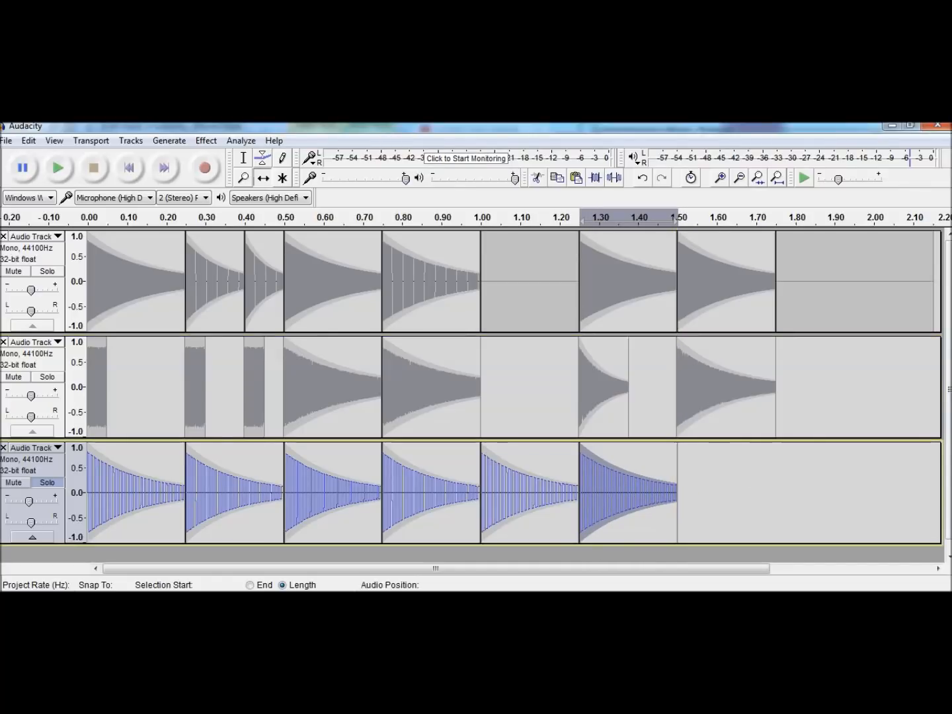
Step: Play the soloed third track from about 1.16 s to hear the new tone
click(244, 159)
click(545, 466)
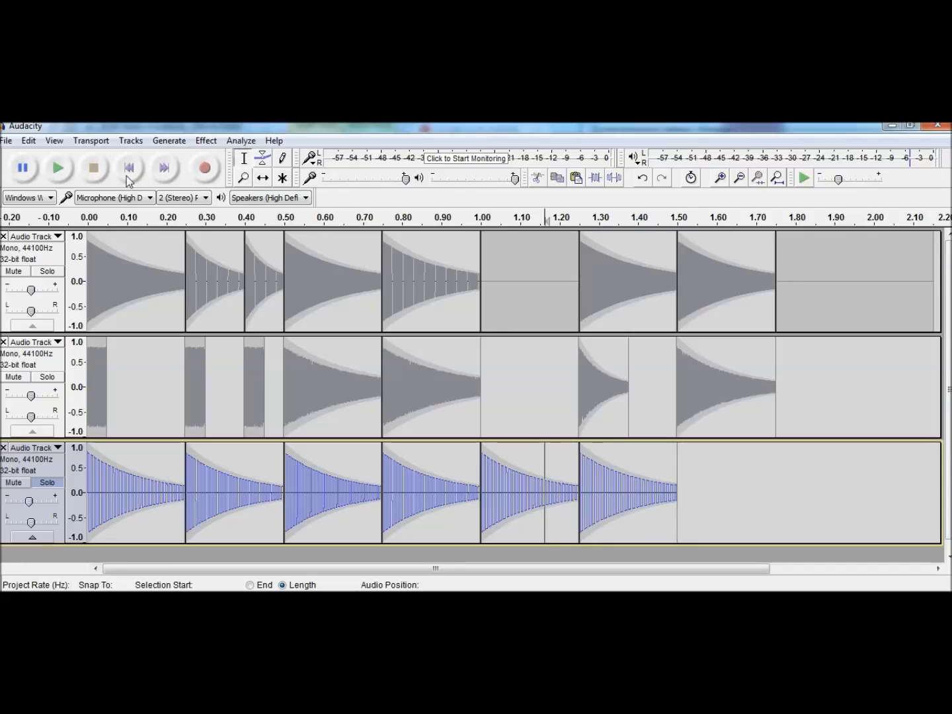
click(59, 168)
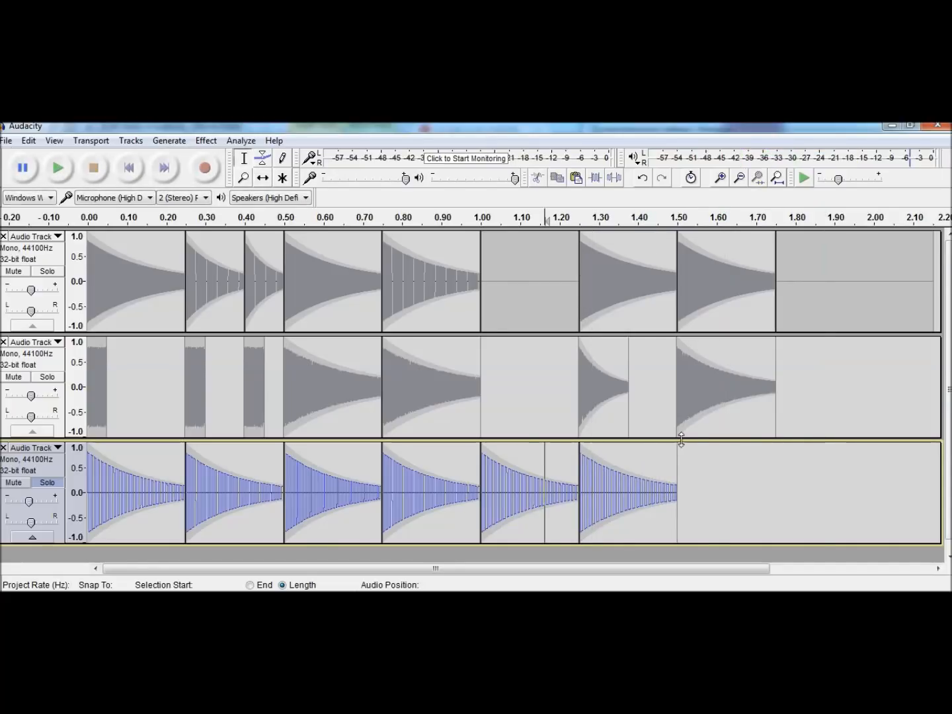
Step: Open the Tone generator at 1.50 s on the third track, and divide F's 350 Hz by 2 twice in Calculator
click(680, 463)
click(170, 140)
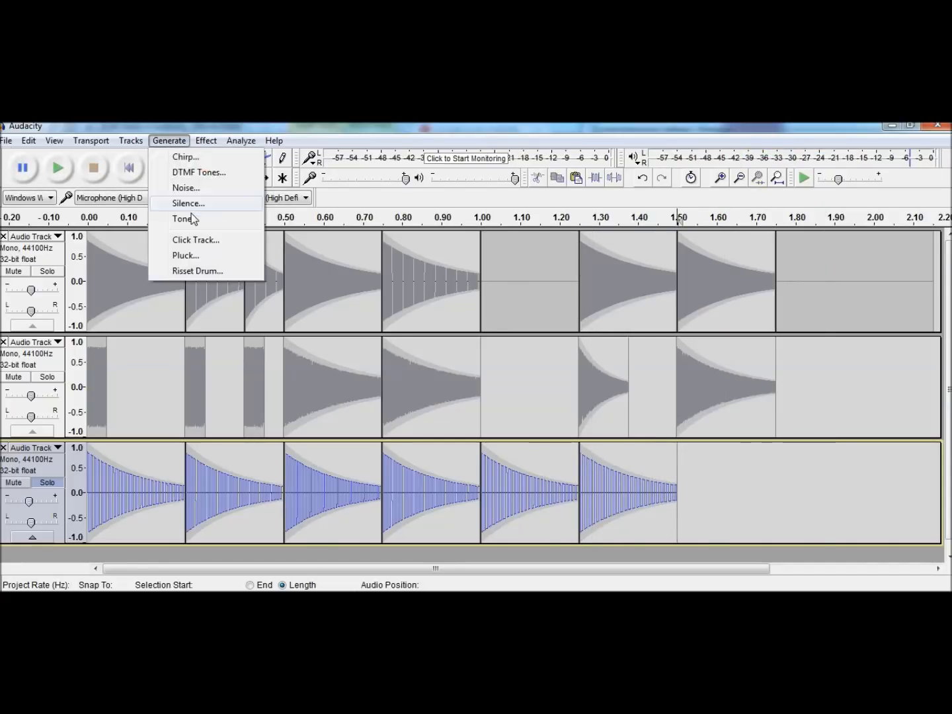
click(188, 218)
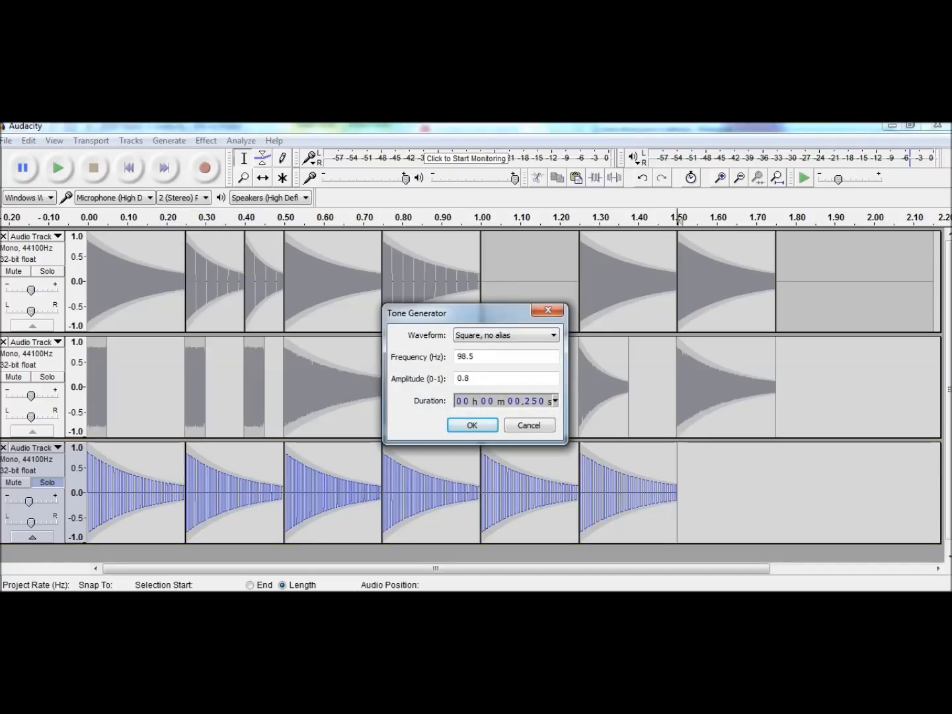
click(370, 599)
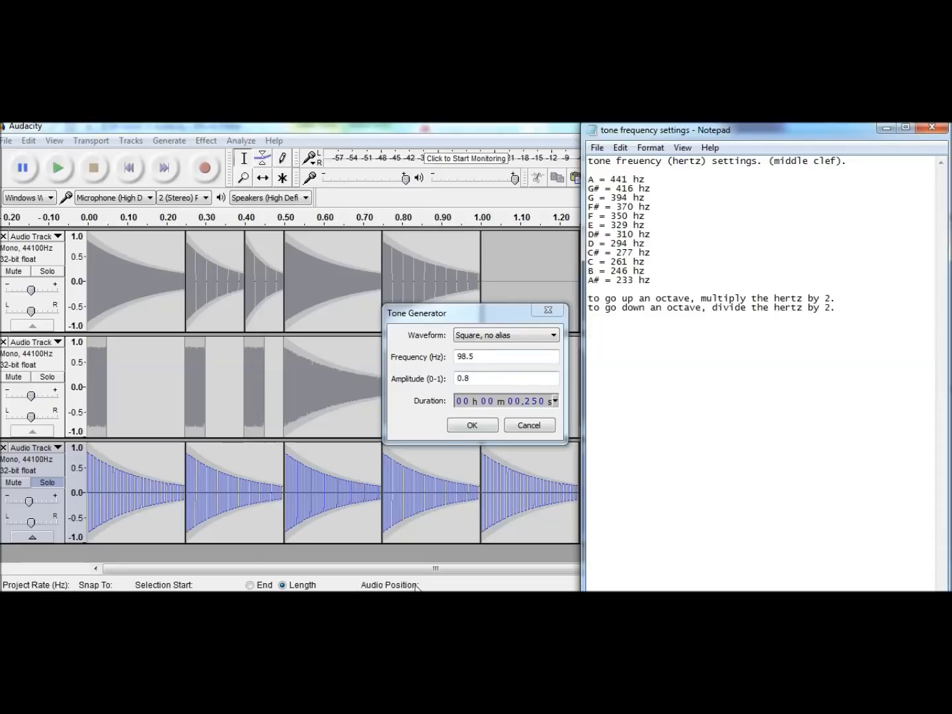
click(396, 598)
click(815, 244)
click(811, 312)
click(785, 292)
click(783, 335)
click(785, 312)
click(869, 323)
click(845, 268)
click(785, 312)
click(868, 322)
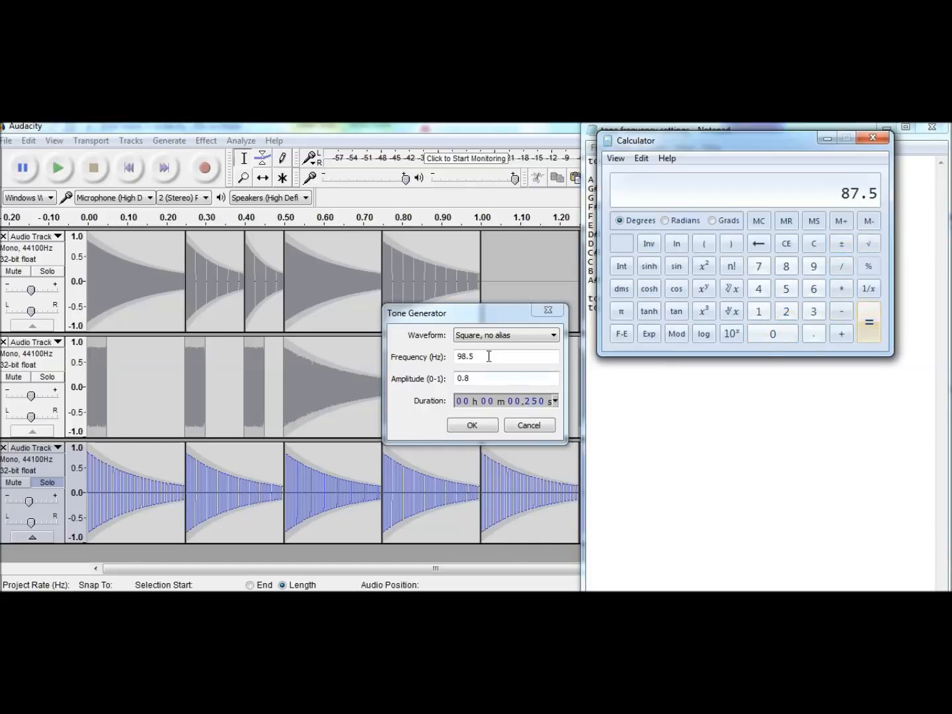
Step: Set the tone's frequency to 87.5 Hz and generate the 0.250 s square wave at 1.50 s
click(421, 351)
text(8)
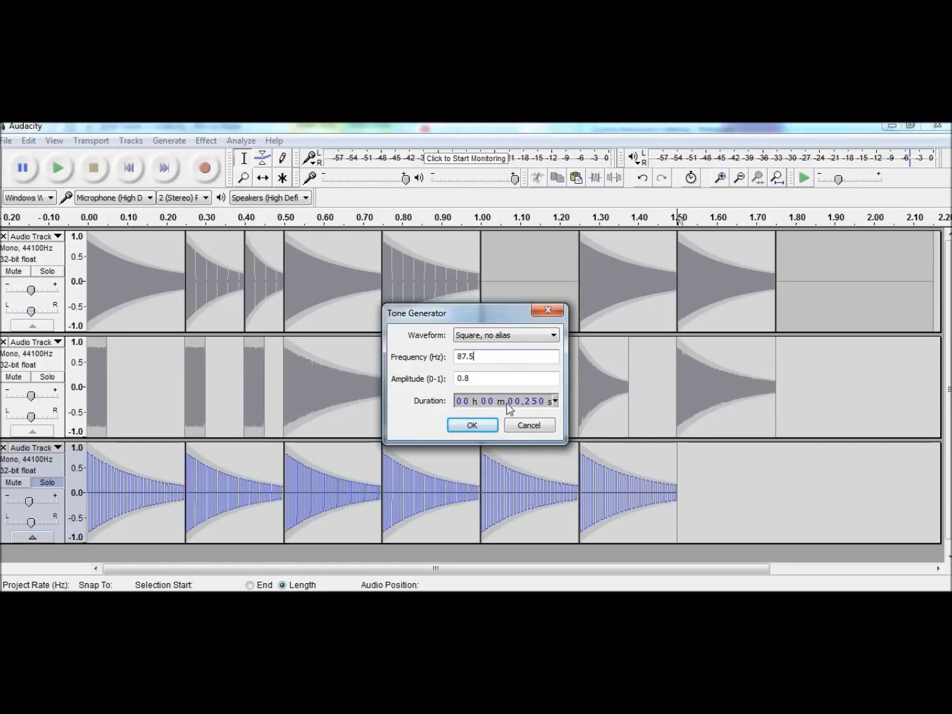
click(472, 425)
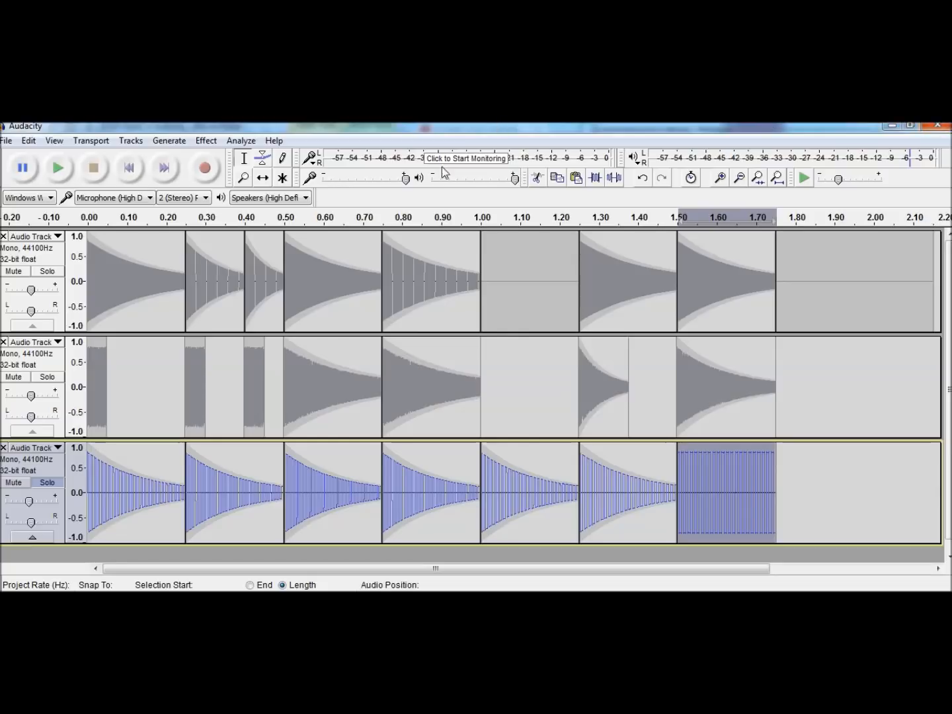
Step: Shape the last clip's envelope to decay from full level at 1.50 s to about 0.2 at 1.75 s
click(262, 161)
drag(766, 451, 800, 488)
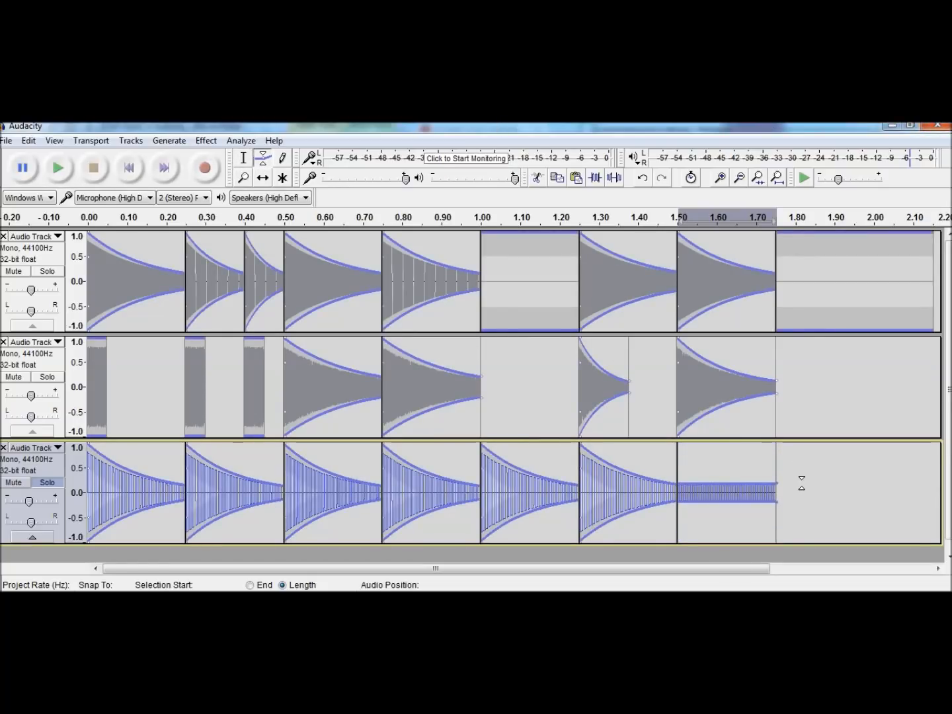
drag(682, 484, 672, 431)
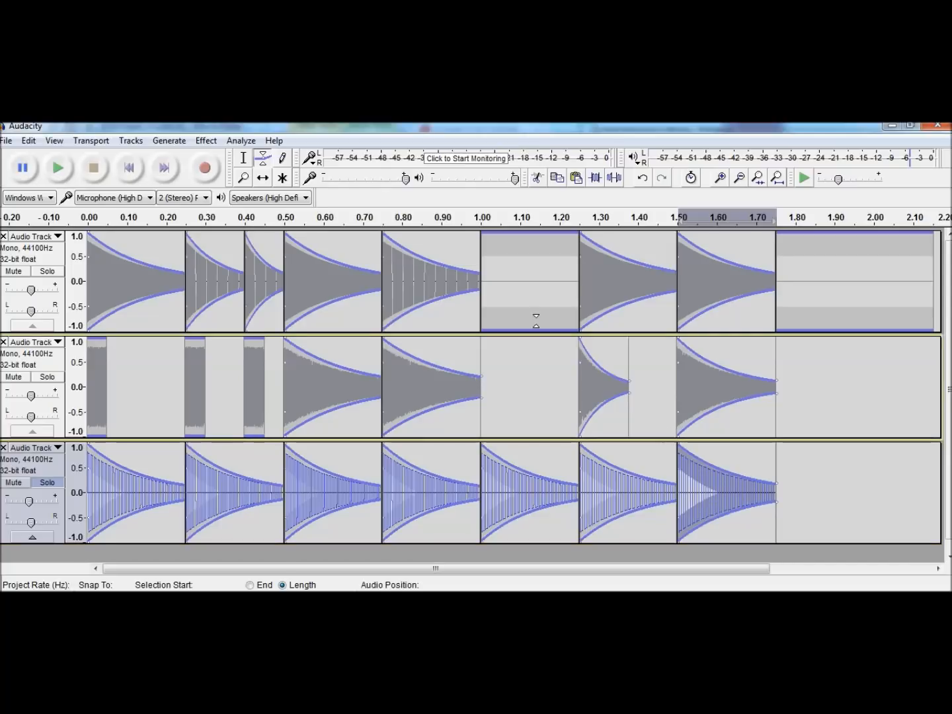
Step: Play the soloed third track from the start, turn off its solo, and play all three tracks together
click(244, 157)
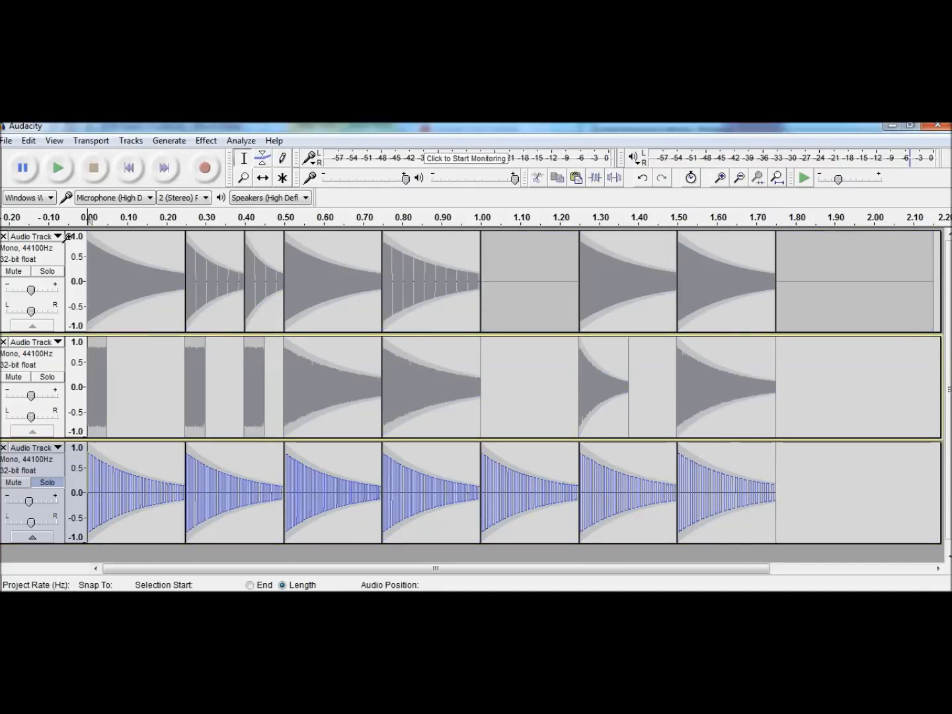
click(58, 168)
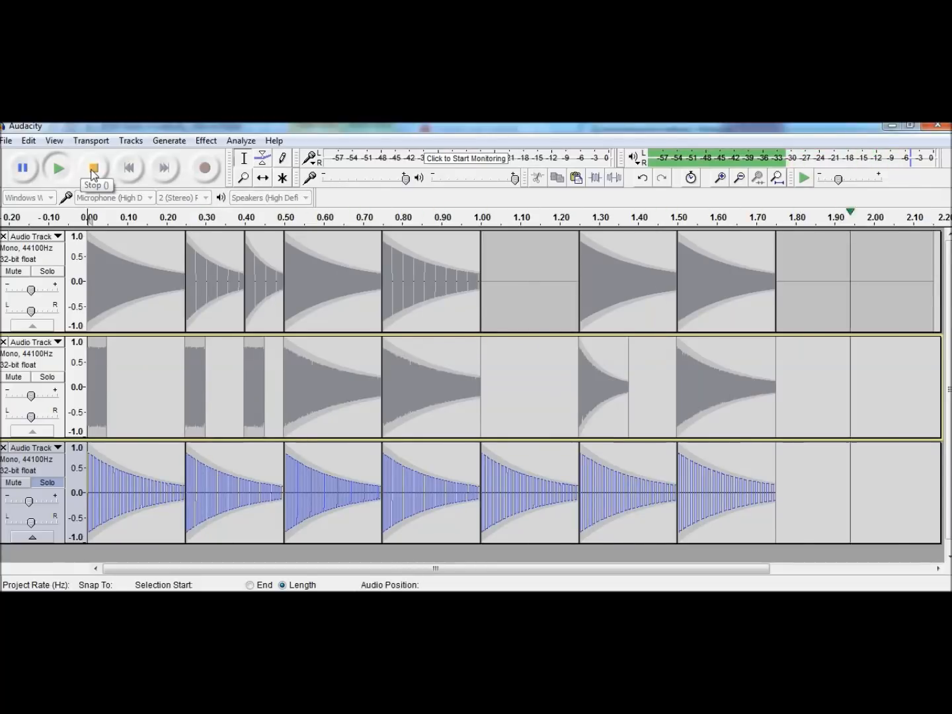
click(52, 481)
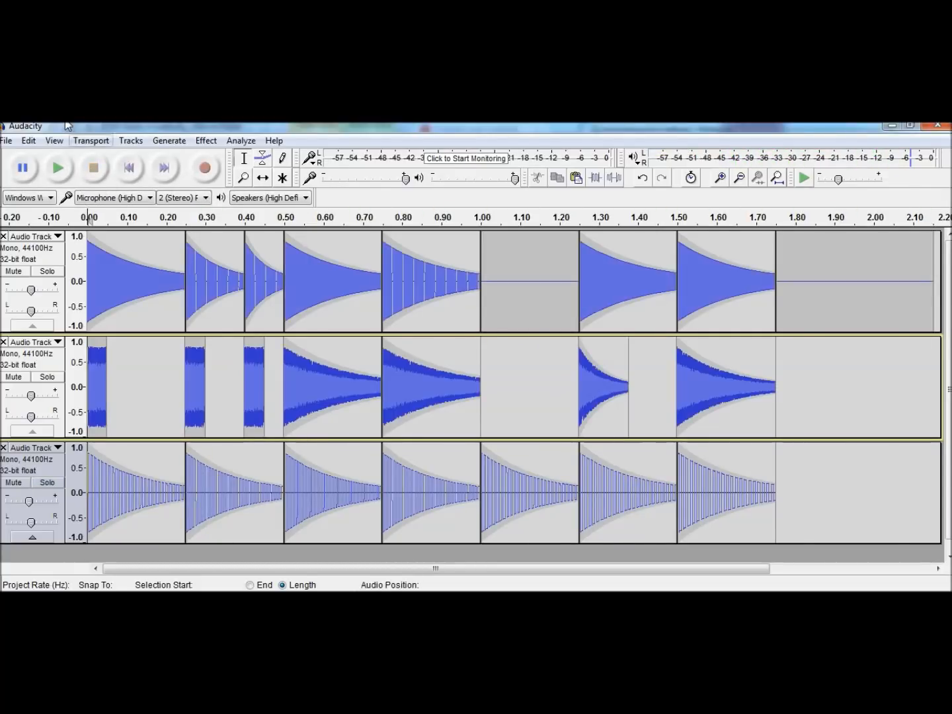
key(space)
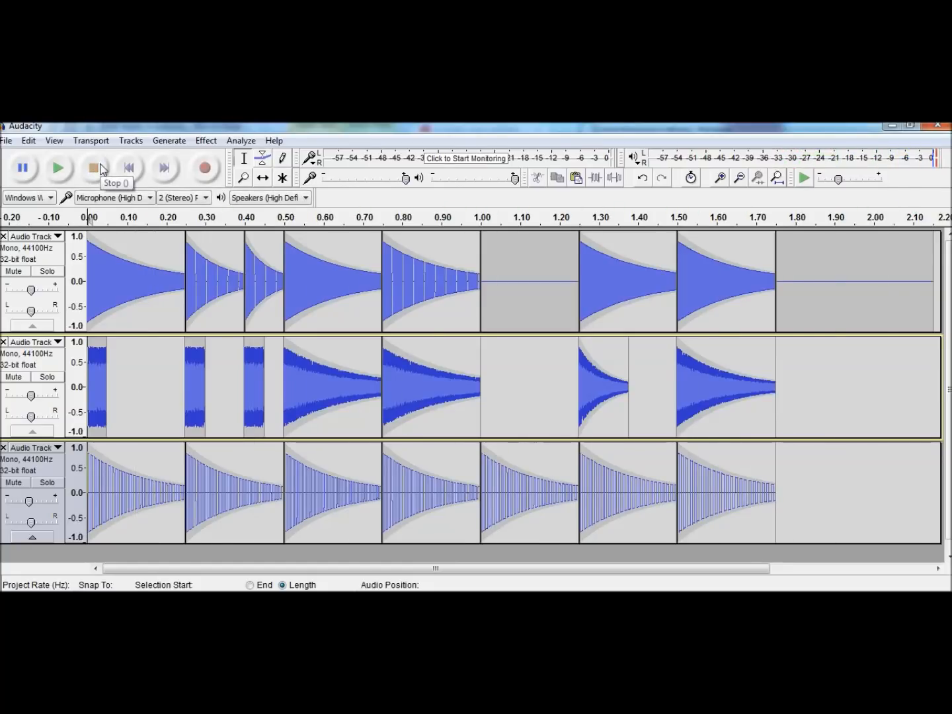
Step: Try to export the three tracks to My Music as a signed 16-bit PCM WAV named "shave and a haircut 2.1"
click(7, 140)
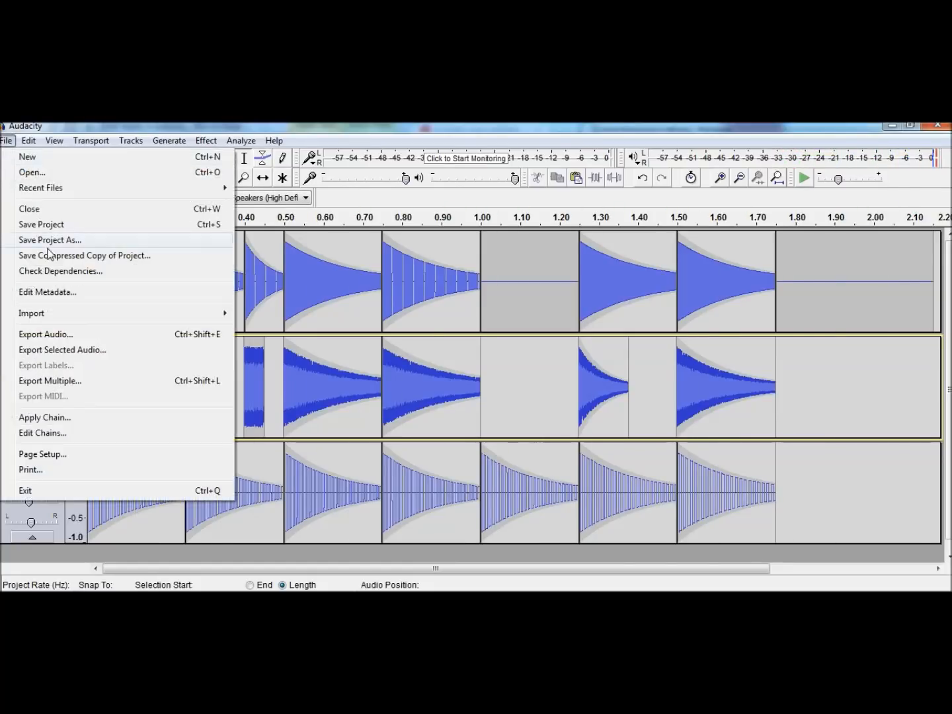
click(40, 334)
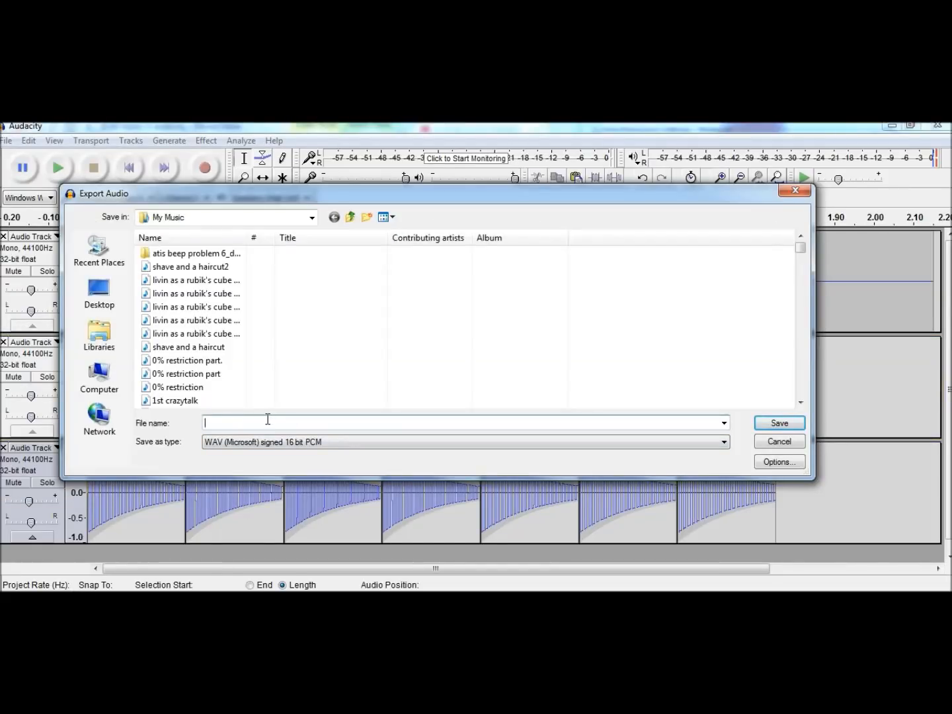
text(shave)
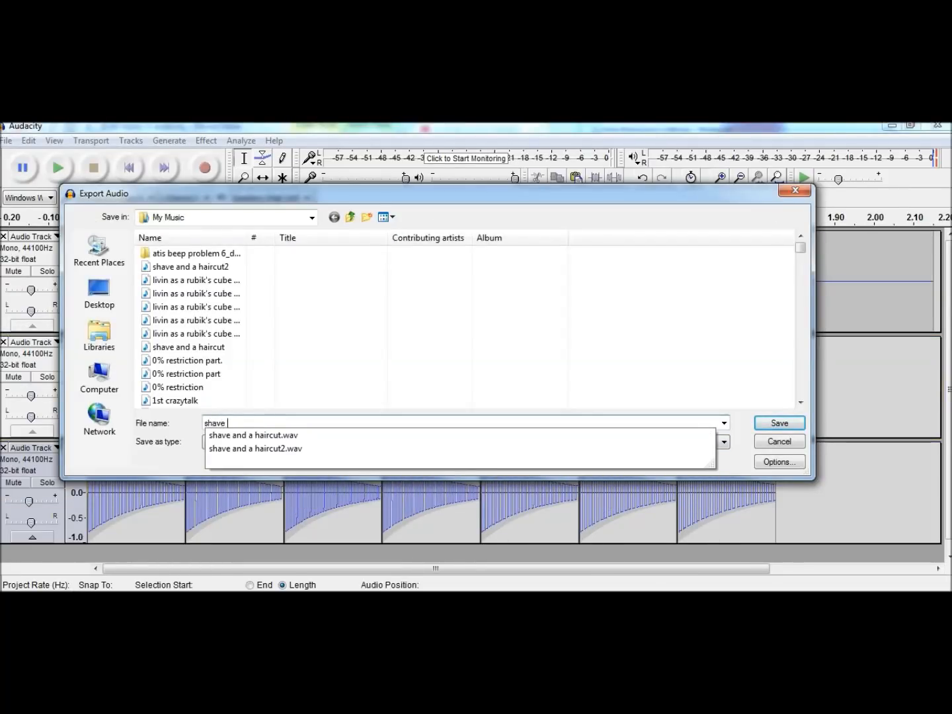
text( and a haircut 2.1)
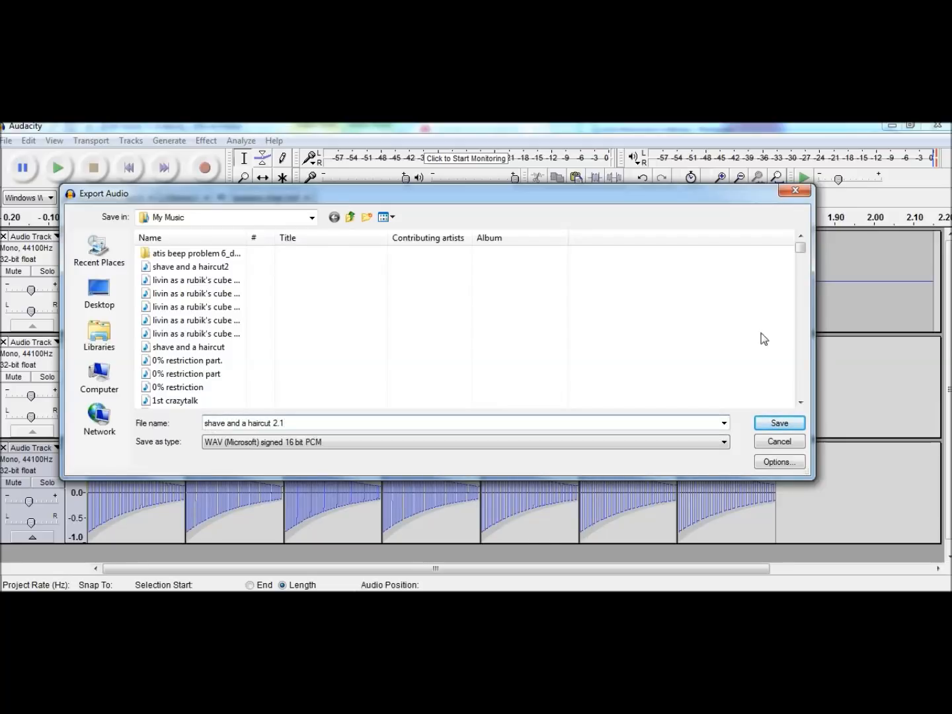
click(778, 426)
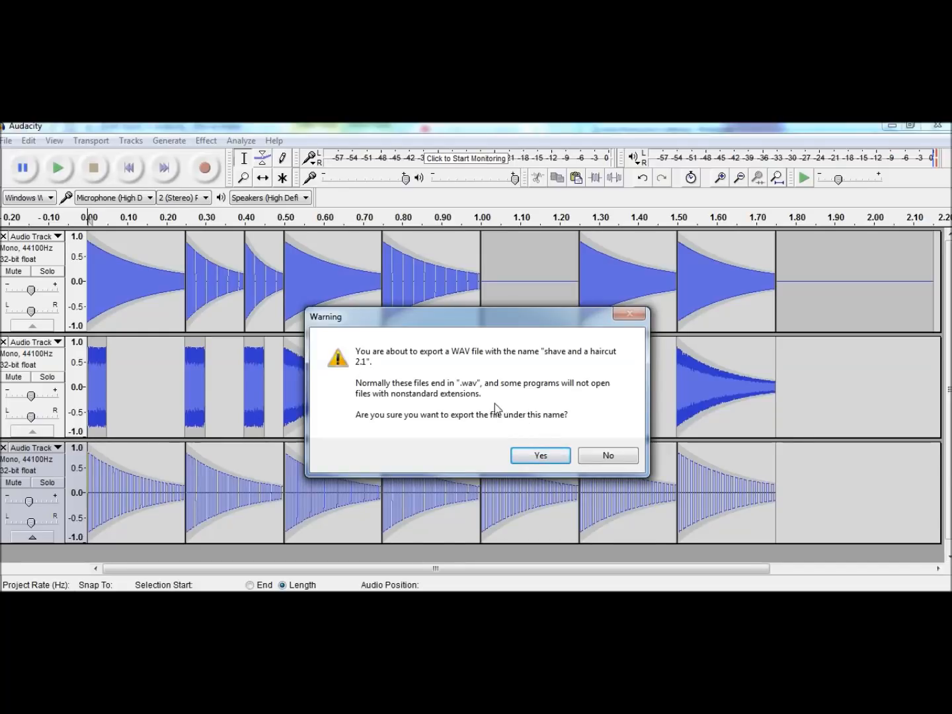
click(603, 454)
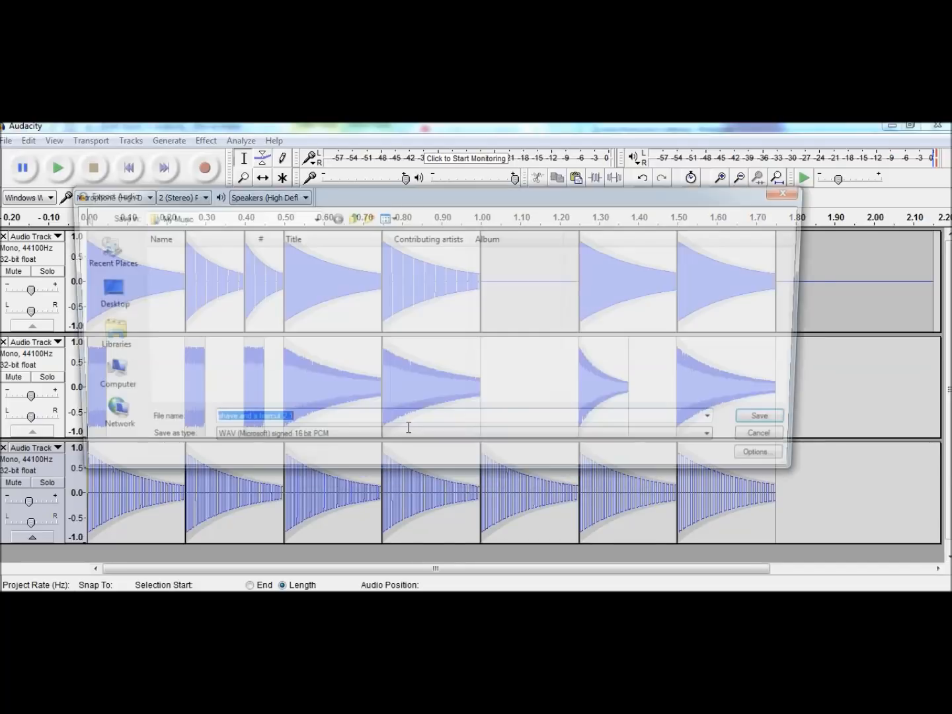
Step: Remove the "2.1" ending from the export name, finish the WAV export with blank metadata, and play the three-track tune
key(BackSpace)
key(BackSpace)
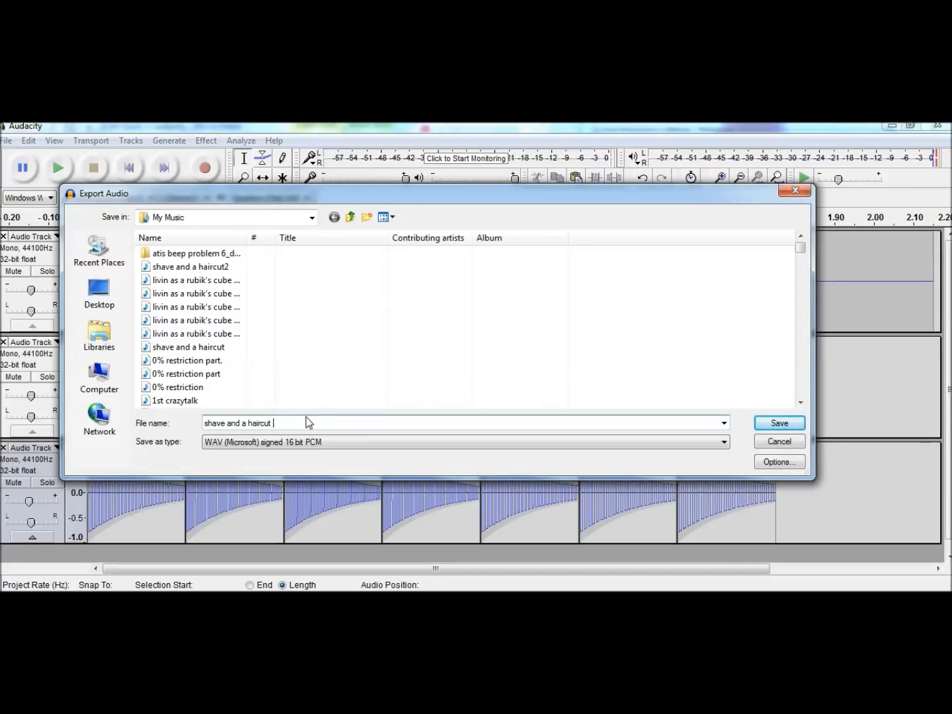
click(774, 421)
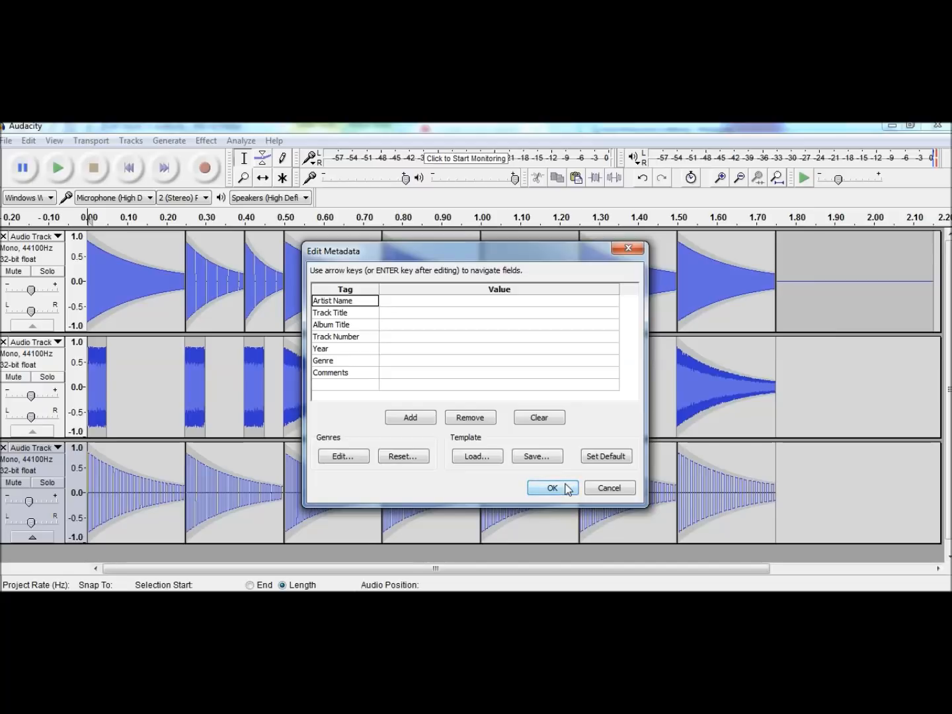
click(567, 490)
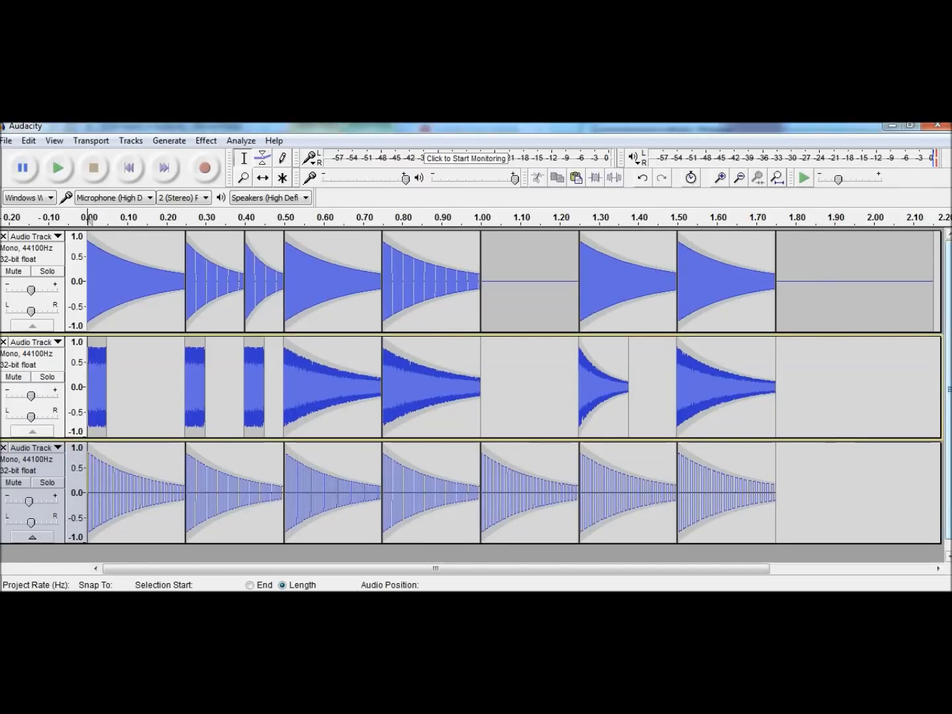
click(56, 174)
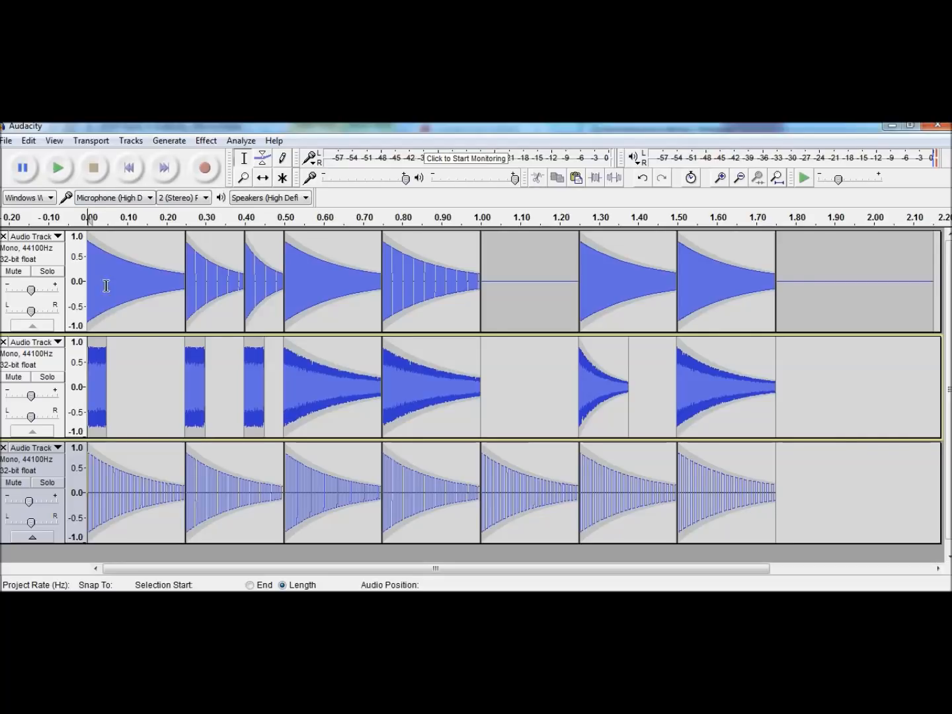
Step: Open "singularity (8 bit).wav" from My Music and play its opening section from the start
click(6, 140)
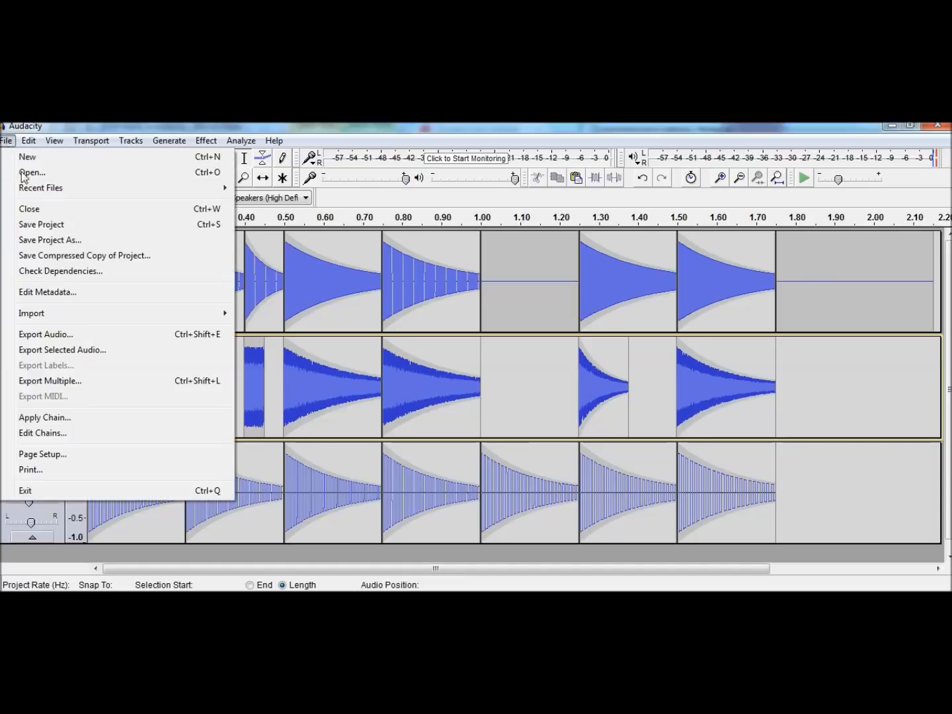
click(33, 172)
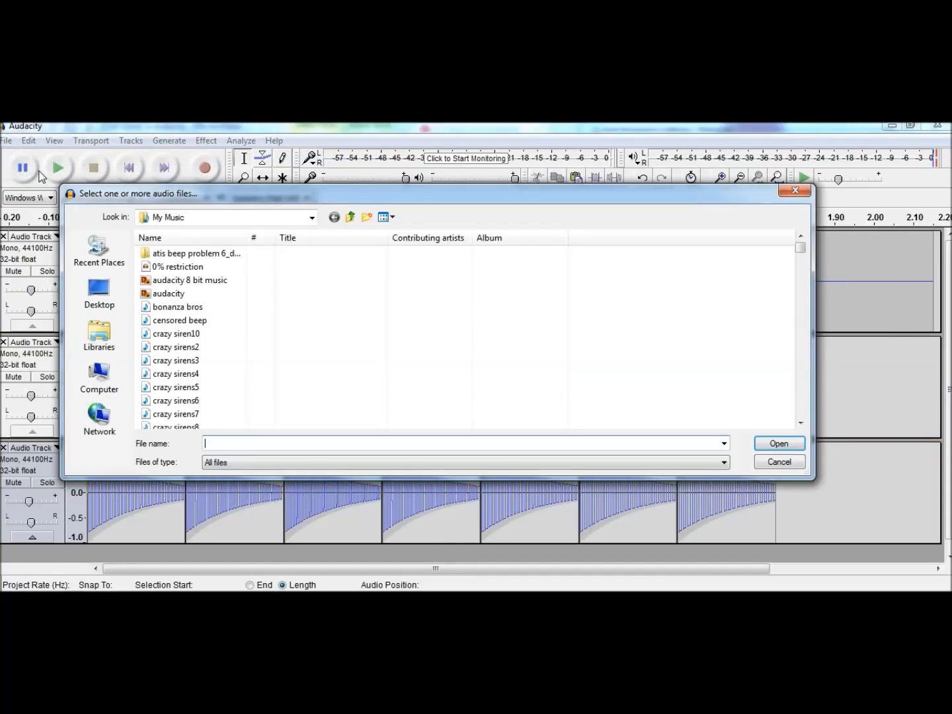
text(singularity)
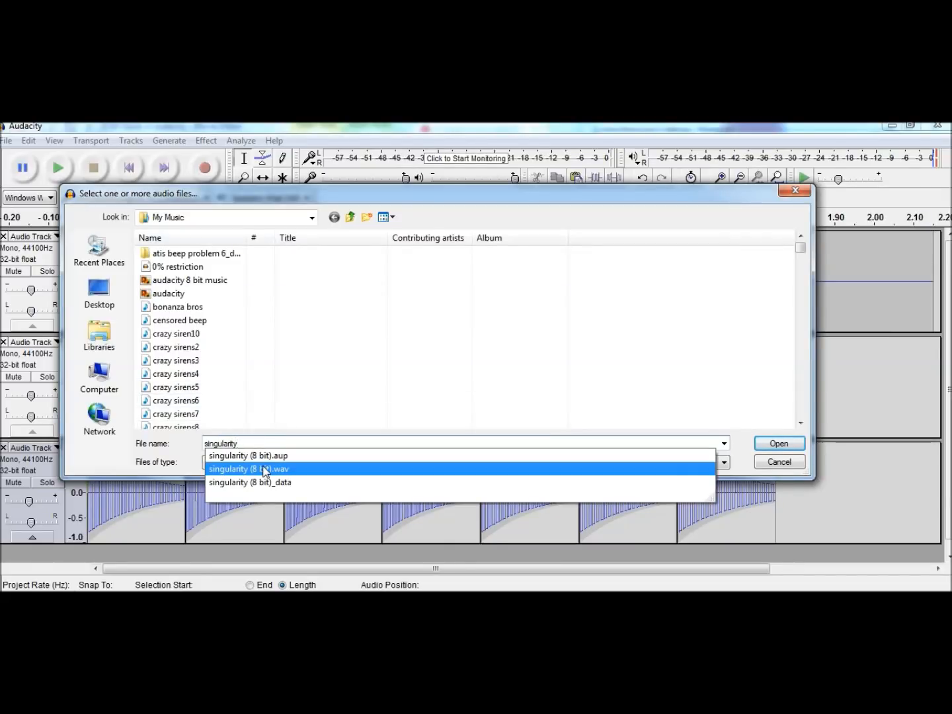
click(649, 468)
click(771, 446)
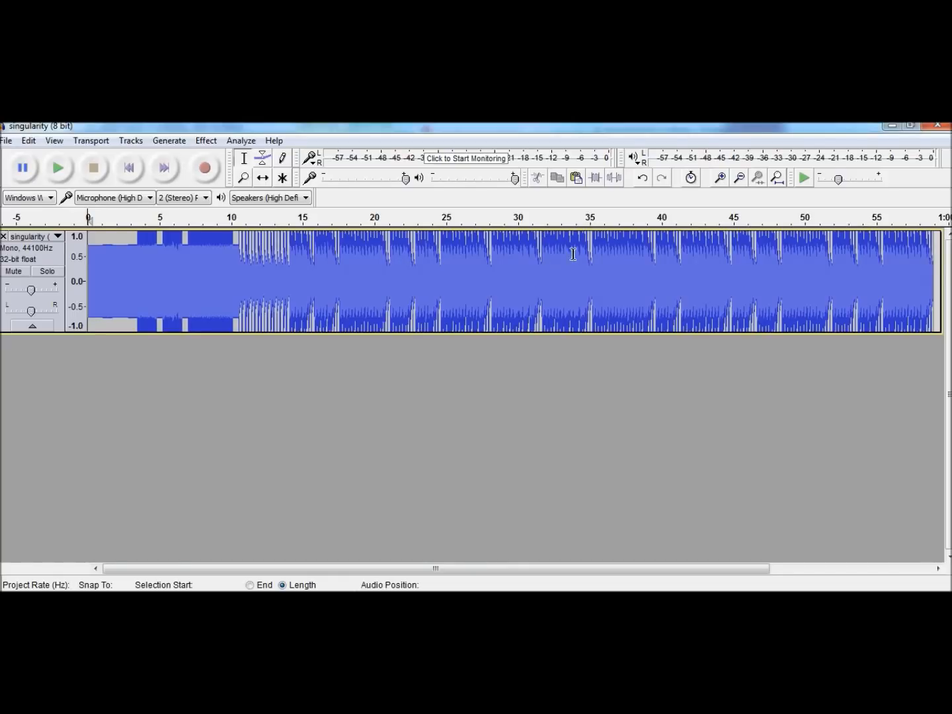
click(57, 175)
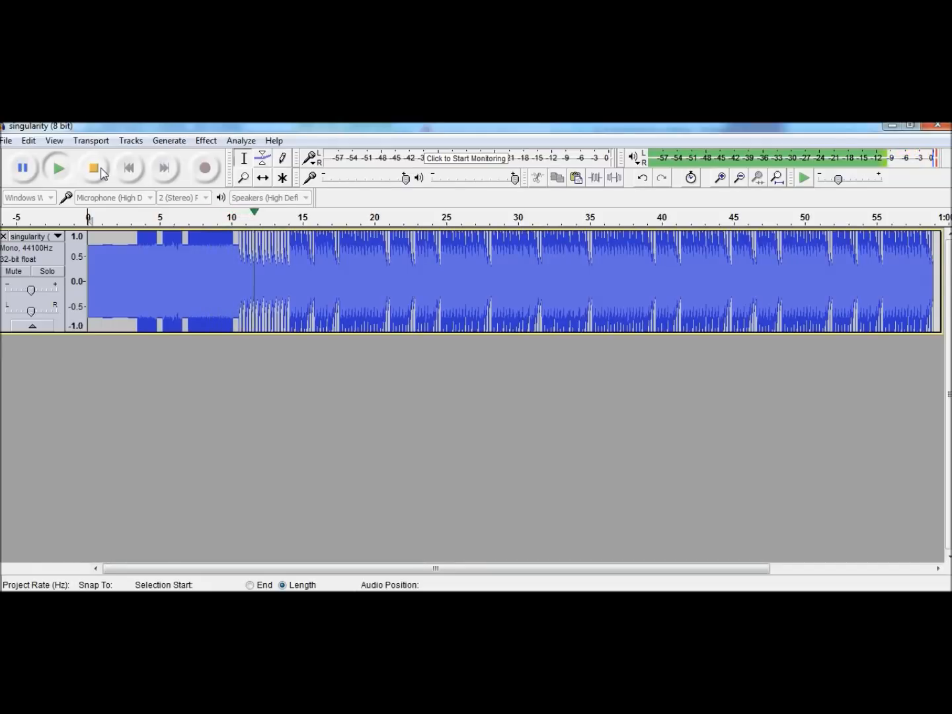
click(96, 174)
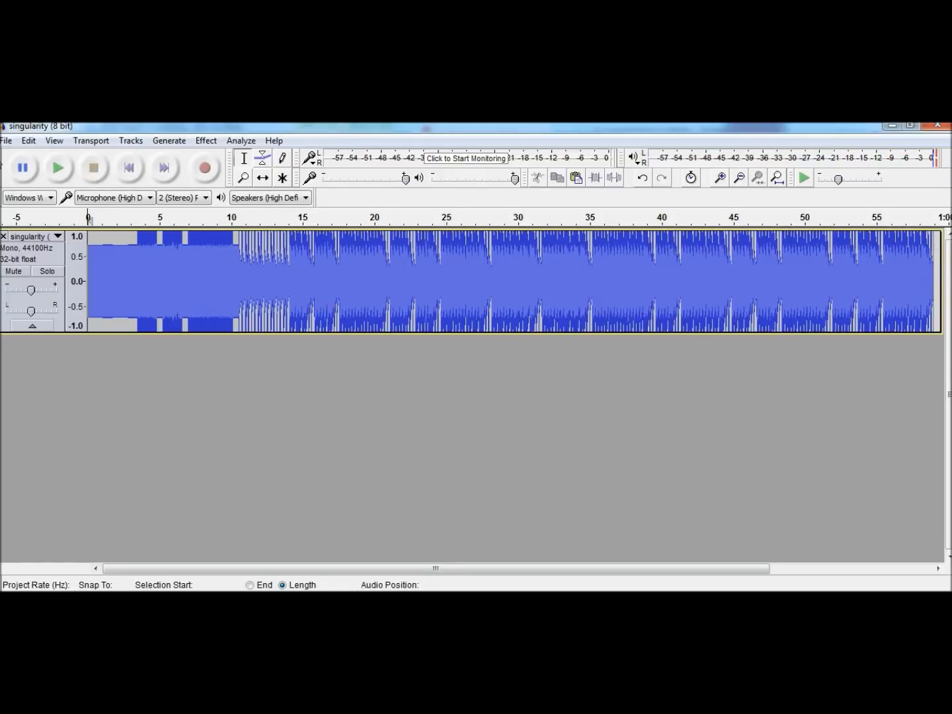
Step: Examine the opening of the singularity WAV's waveform up close, and close that file without saving changes
click(720, 177)
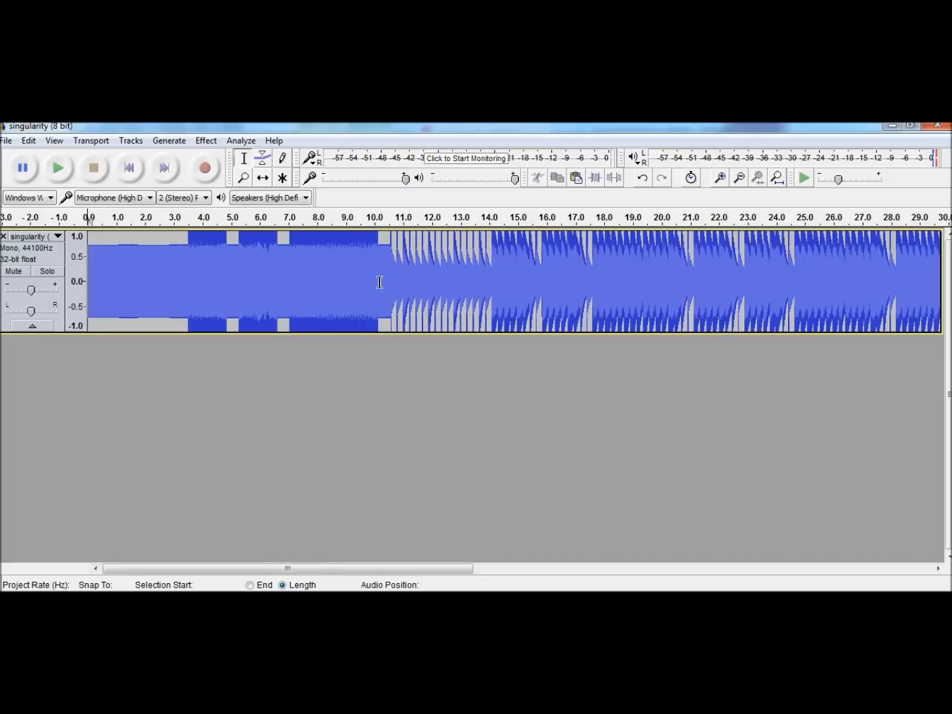
click(718, 177)
click(719, 178)
click(719, 178)
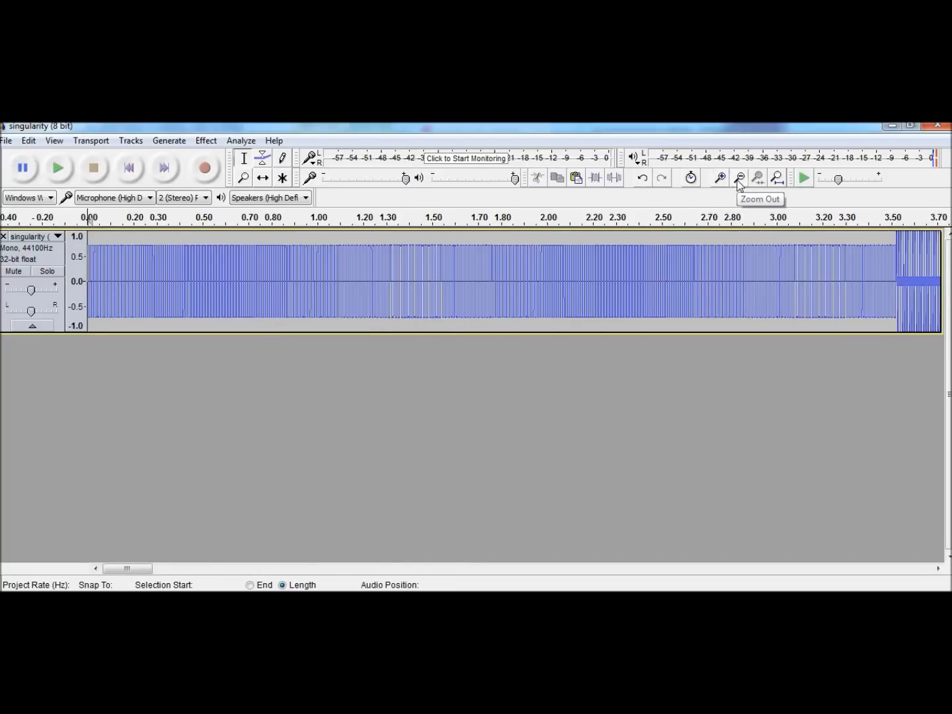
click(739, 178)
click(739, 177)
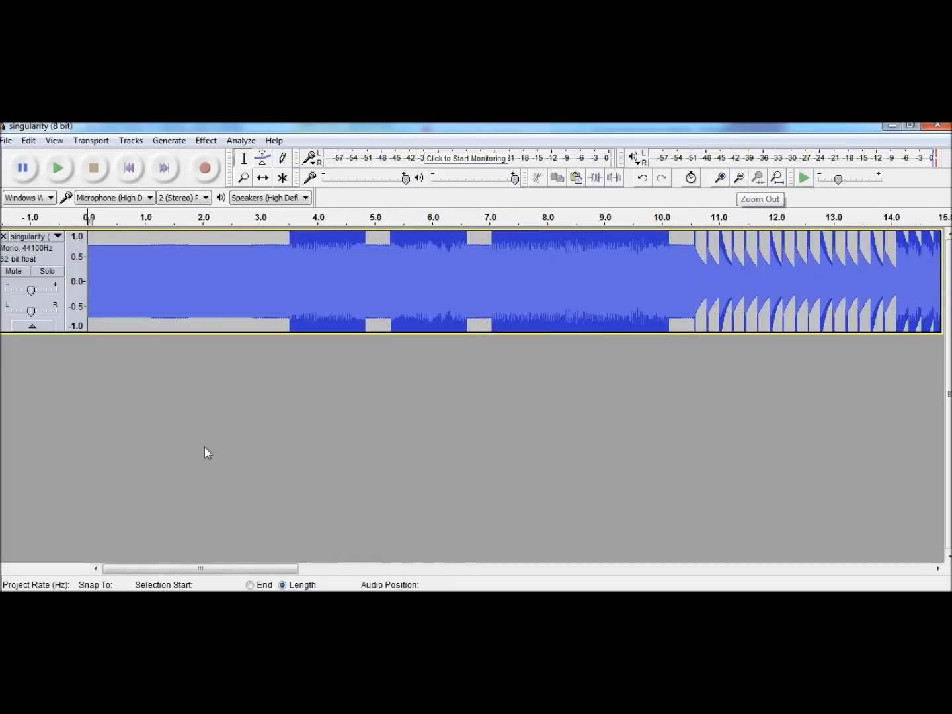
click(935, 129)
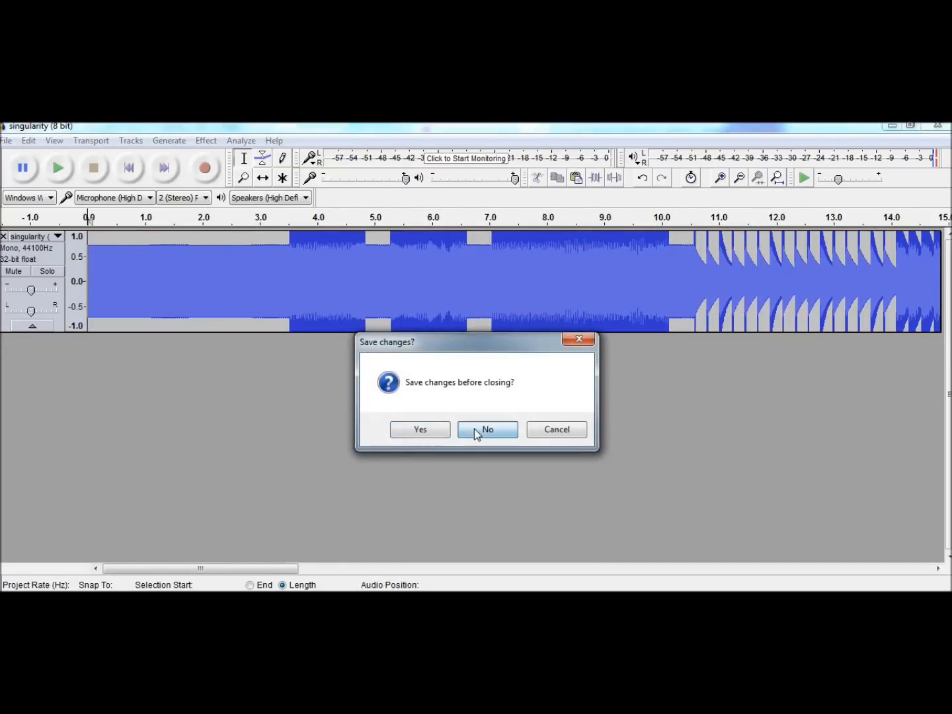
click(476, 429)
Step: Open the project file "singularity (8 bit).aup" from My Music
click(6, 140)
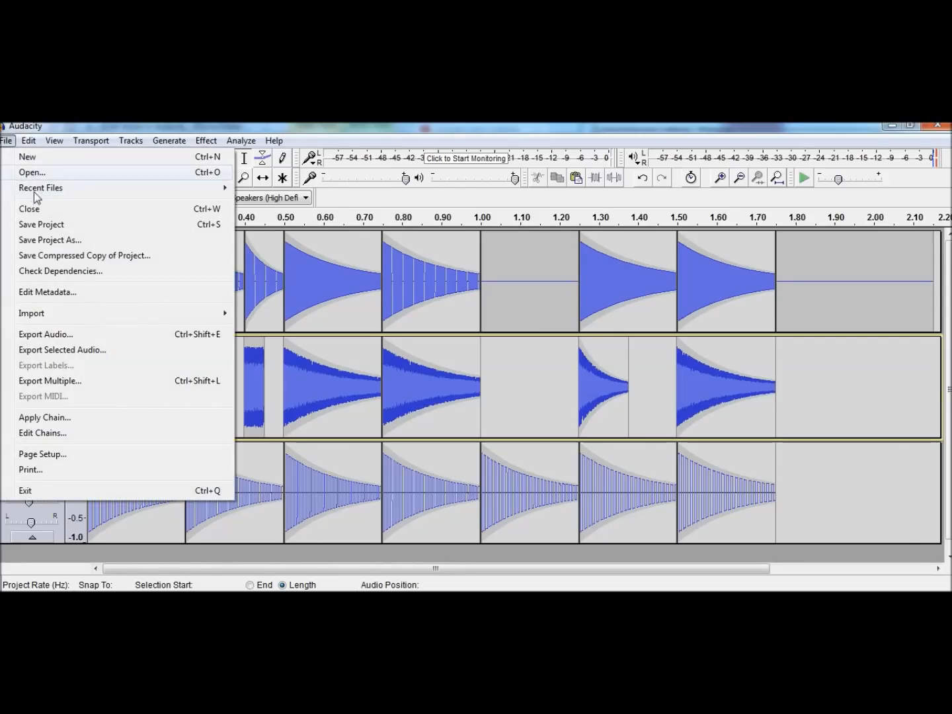
click(29, 173)
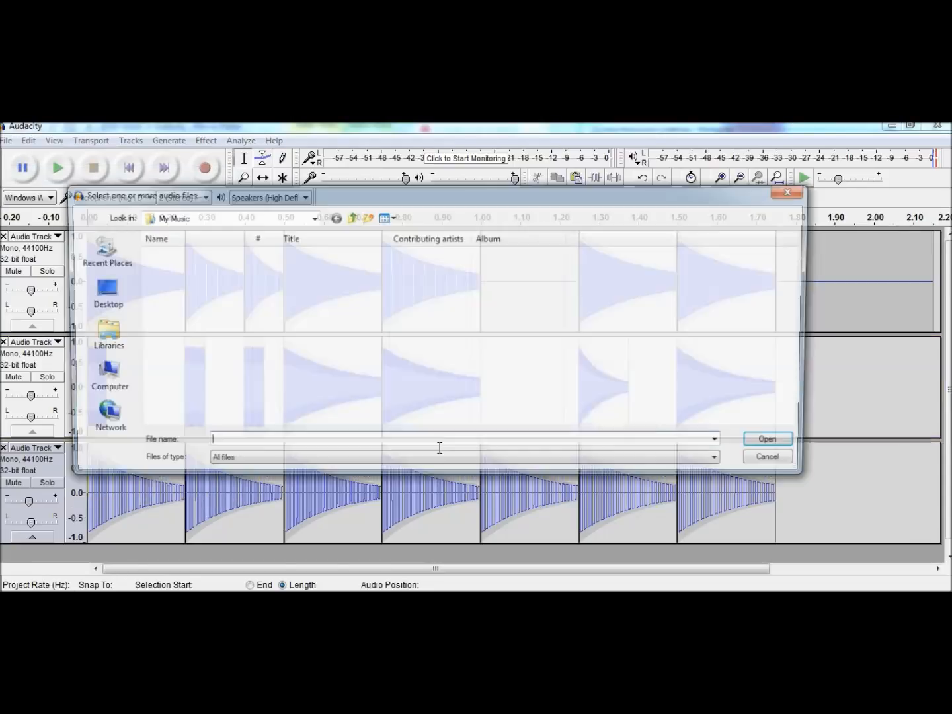
text(sing)
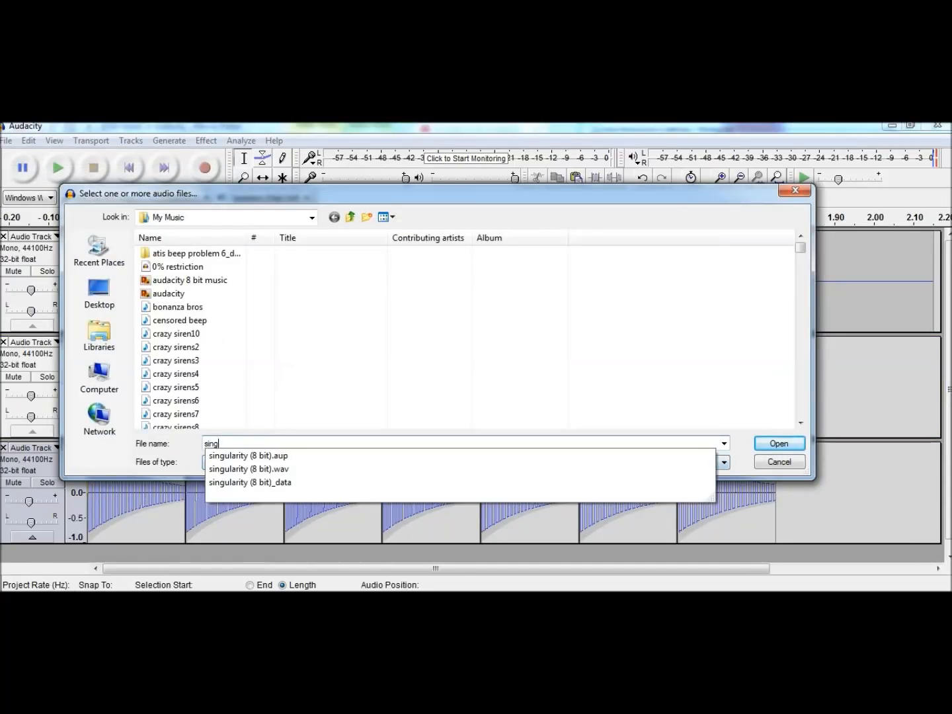
text(ularity)
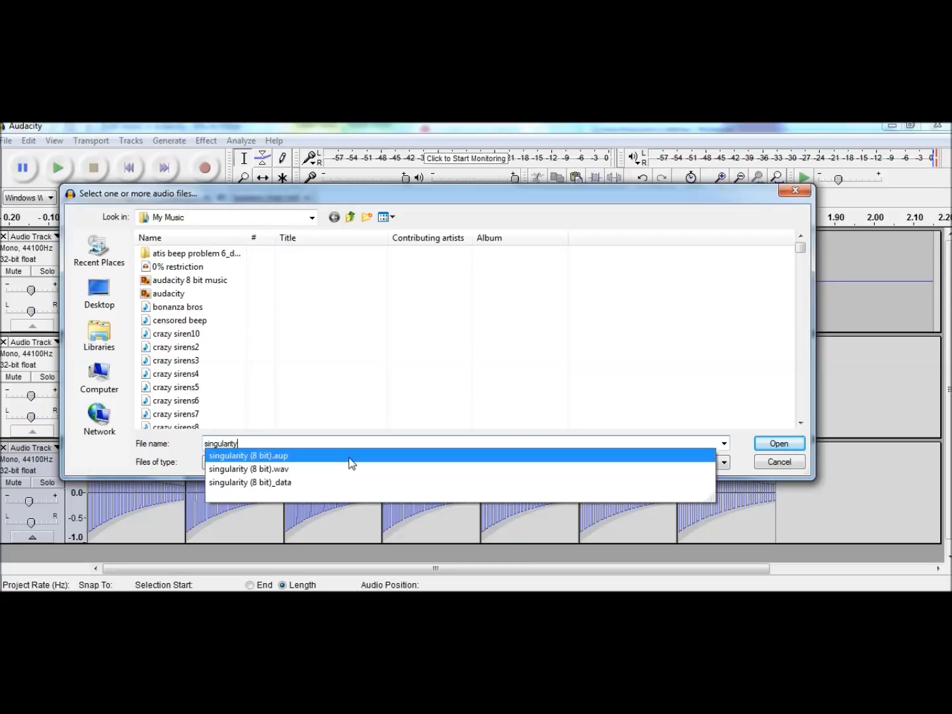
click(281, 459)
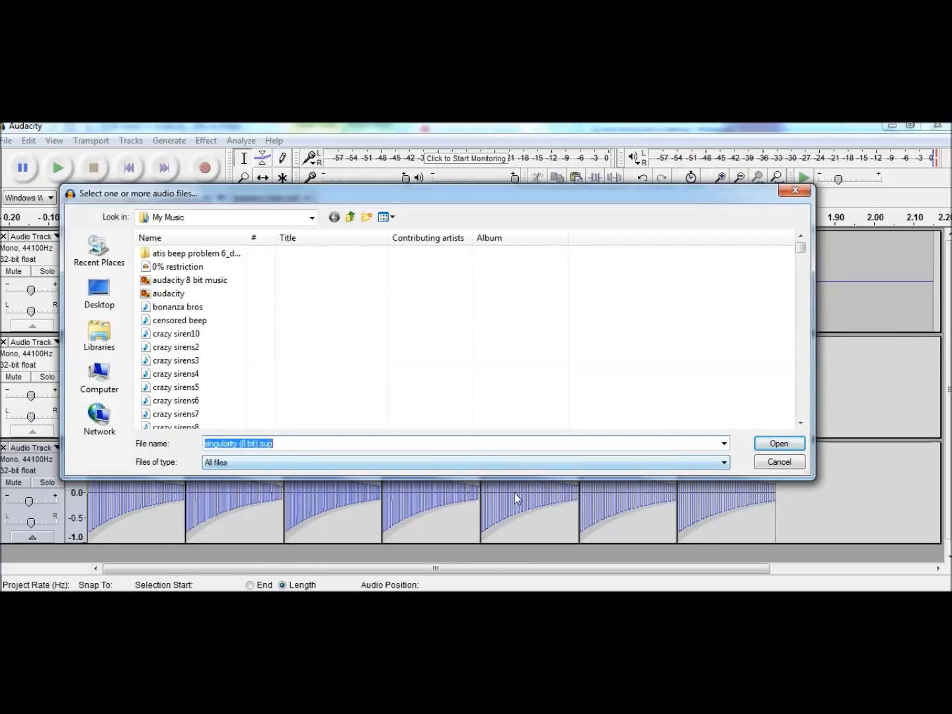
click(779, 444)
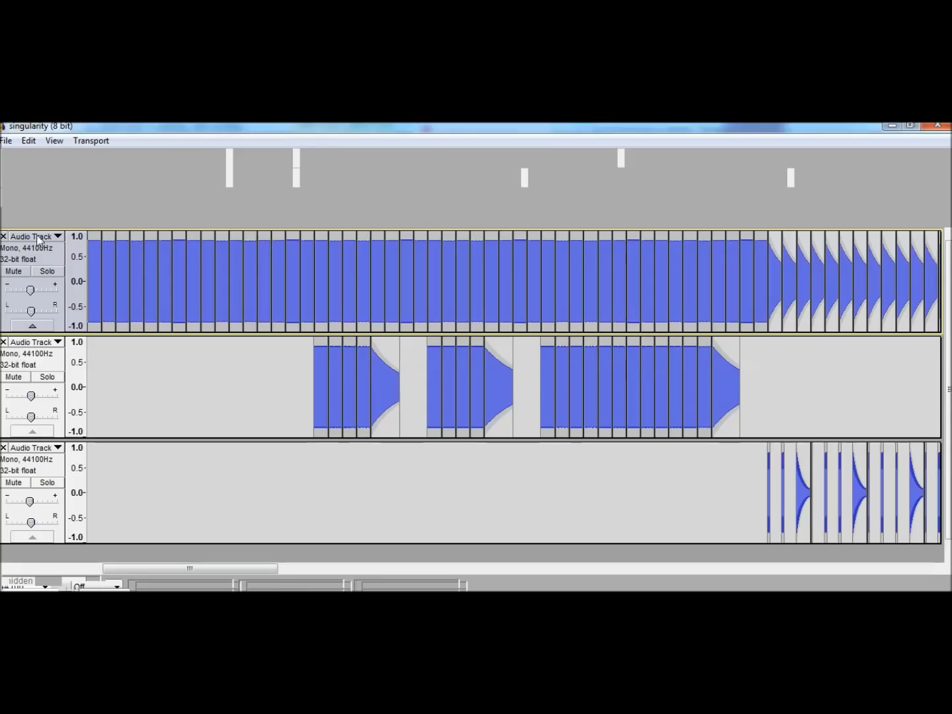
Step: Play the singularity project from the beginning through the second track's clips up to about 10 s, and stop playback
click(316, 395)
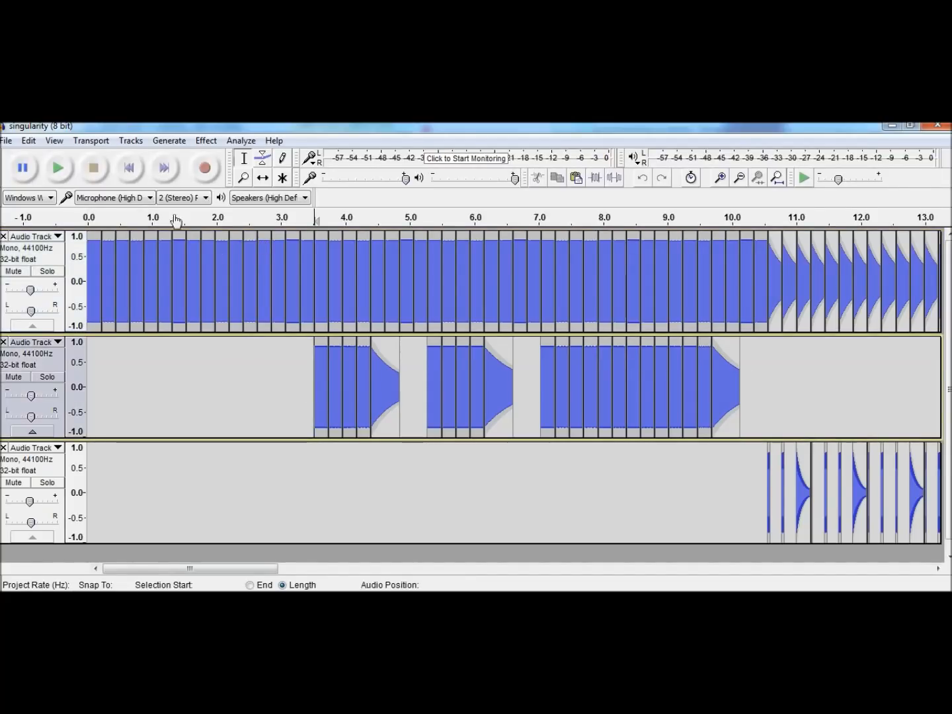
click(129, 168)
click(59, 168)
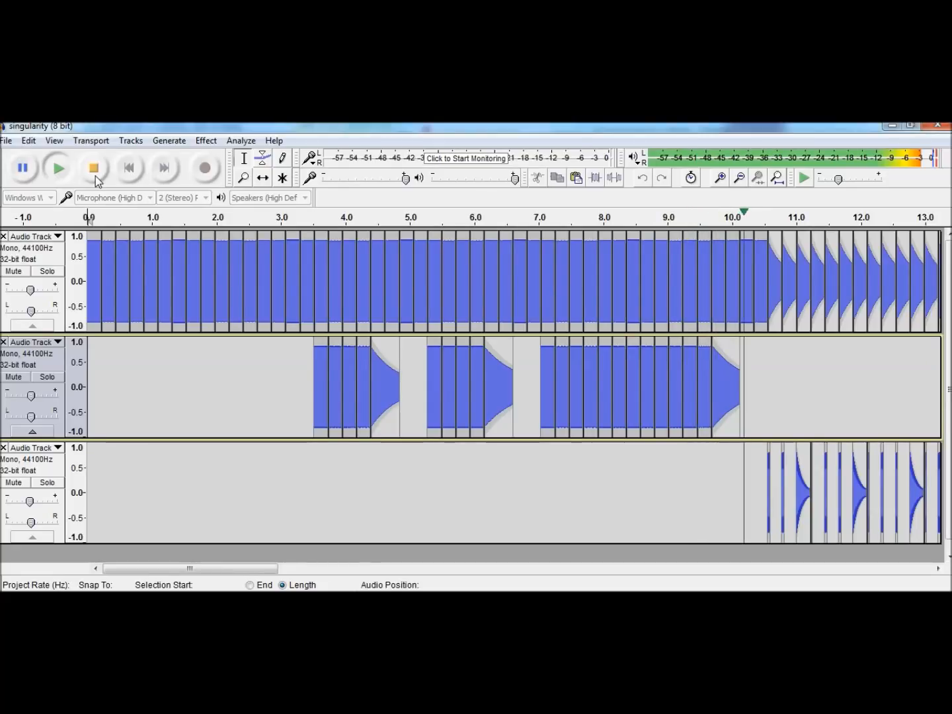
click(95, 176)
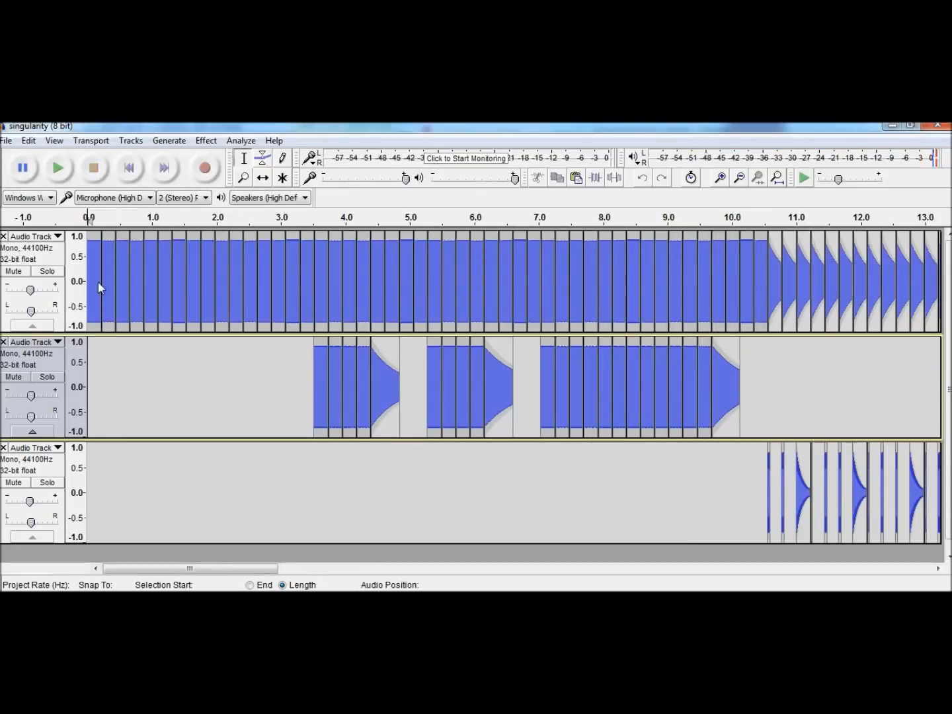
Step: Consult the tone frequency settings note, and compare the second track's first clips at about 3.5 s with the first track's opening notes
click(313, 392)
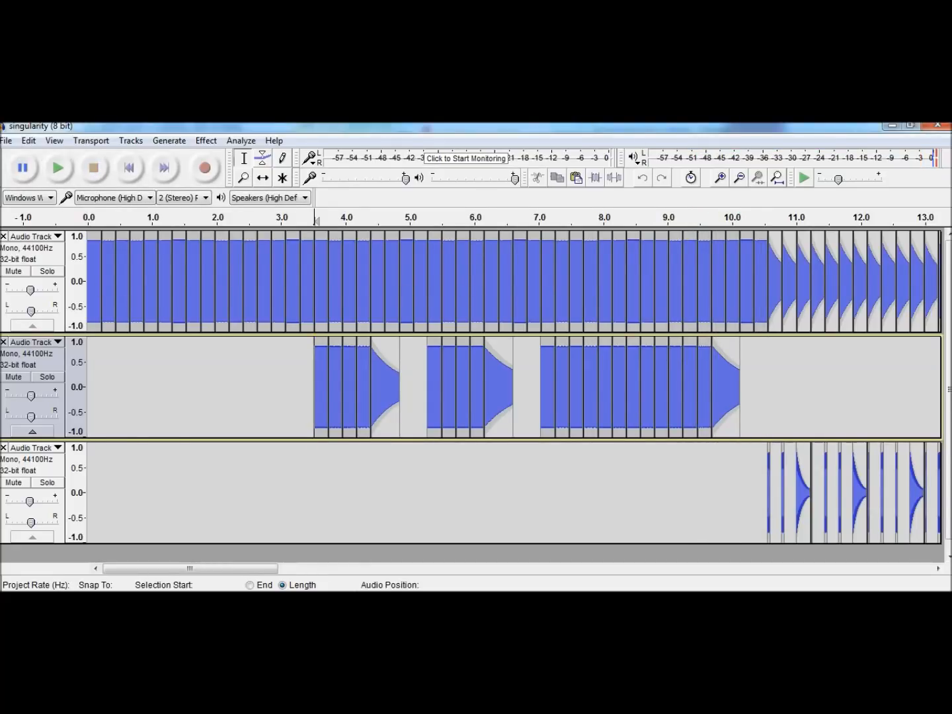
click(357, 591)
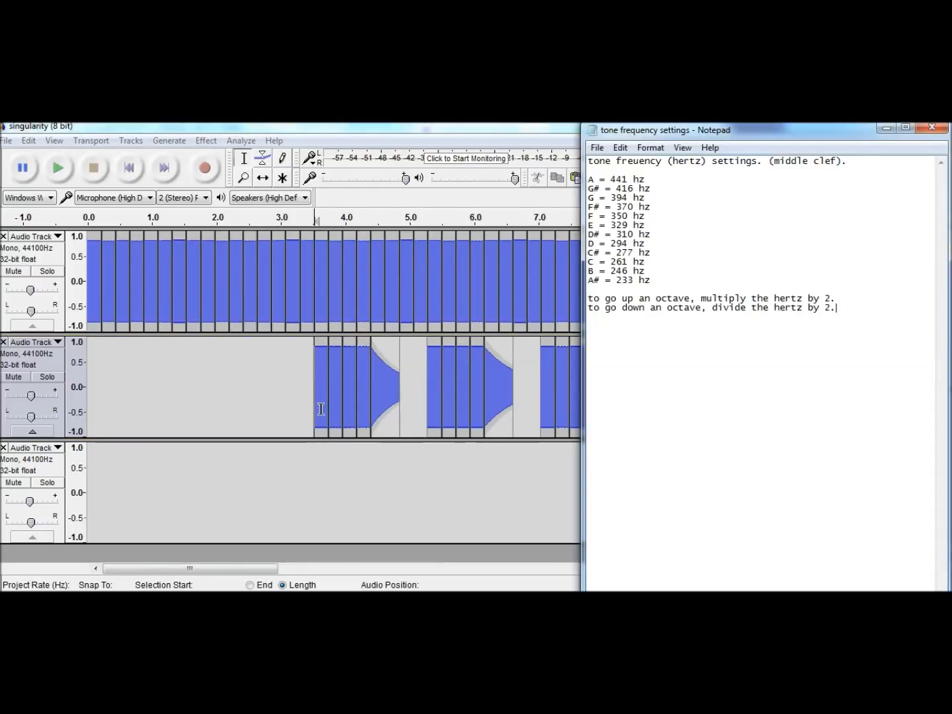
click(320, 409)
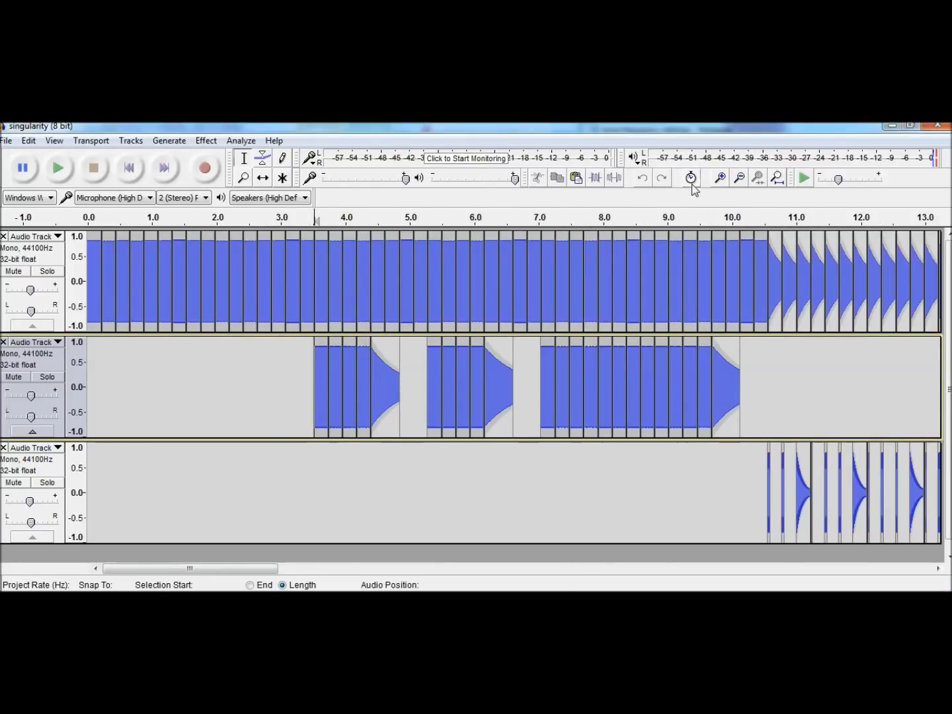
click(720, 176)
click(720, 177)
click(720, 177)
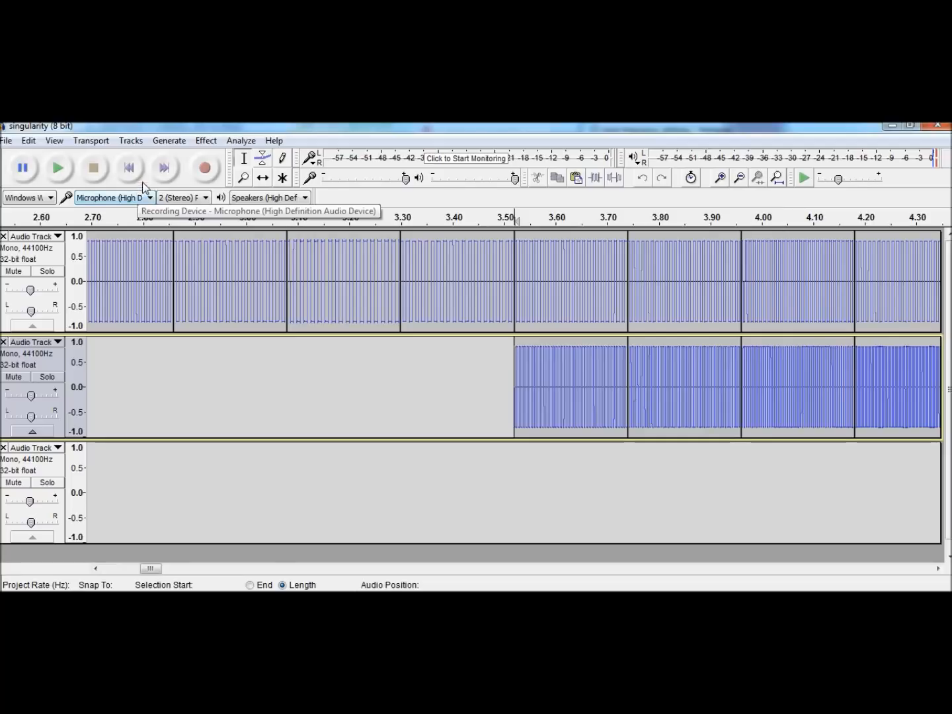
click(129, 171)
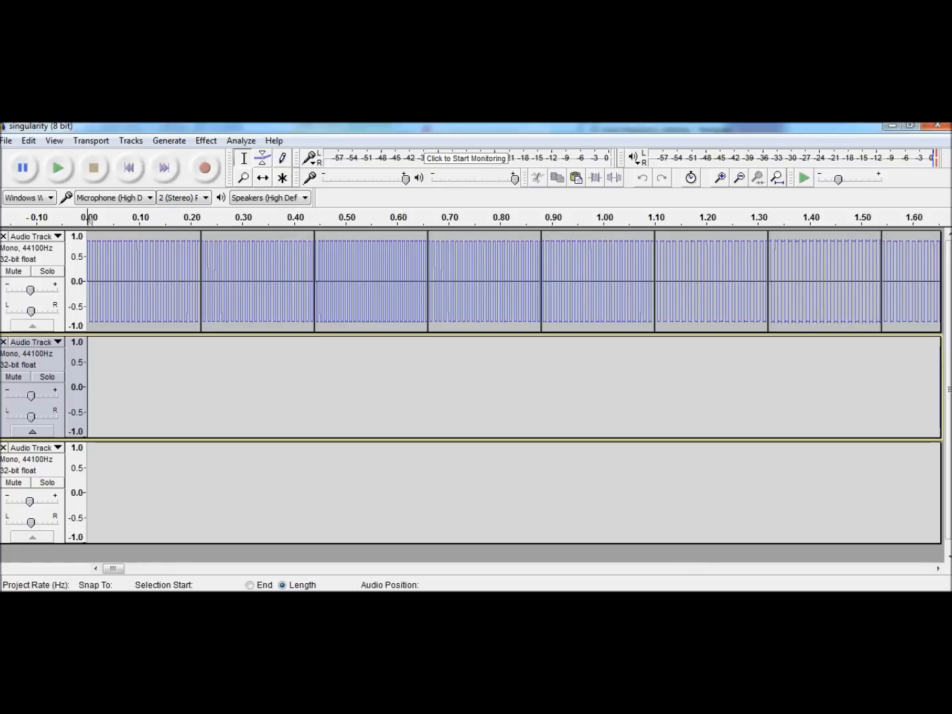
click(741, 178)
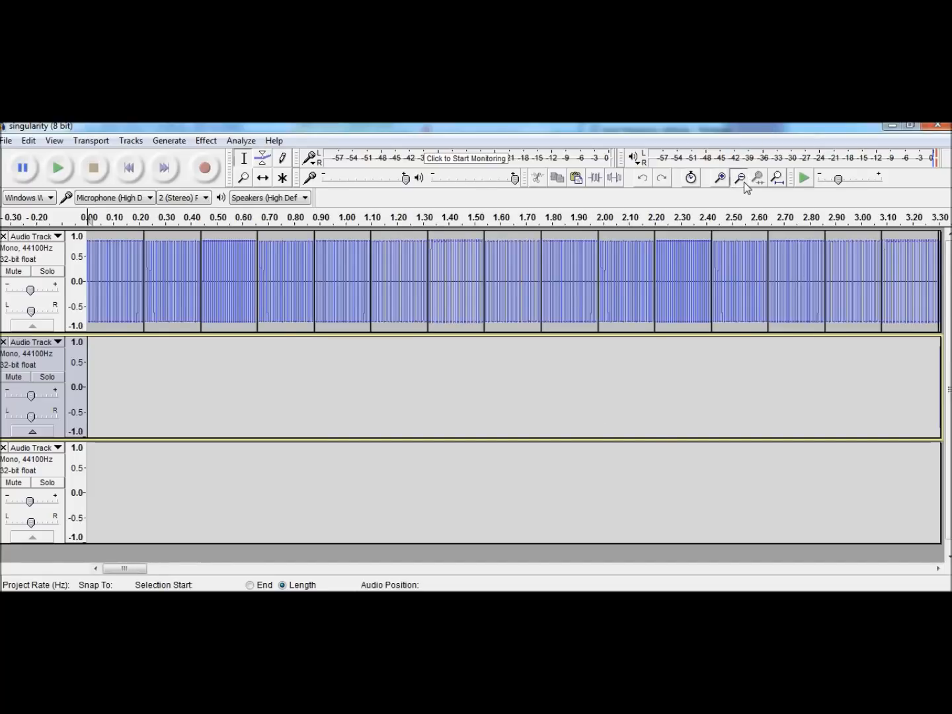
Step: Play all three tracks from the second track's fading clips at about 14 s, and stop playback at about 17 s
click(741, 178)
click(741, 179)
click(744, 182)
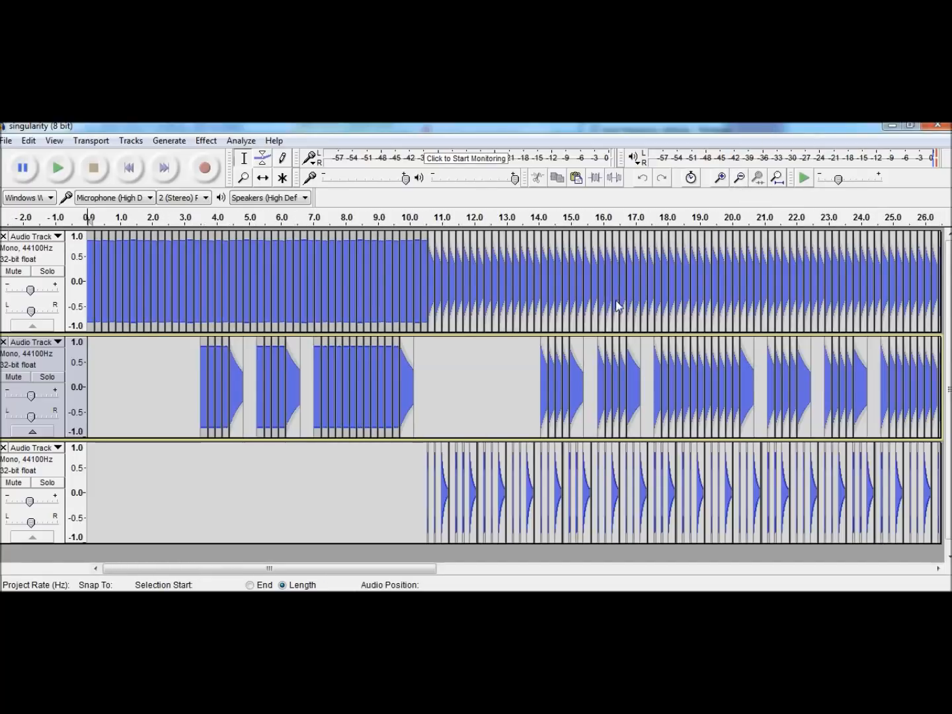
click(426, 420)
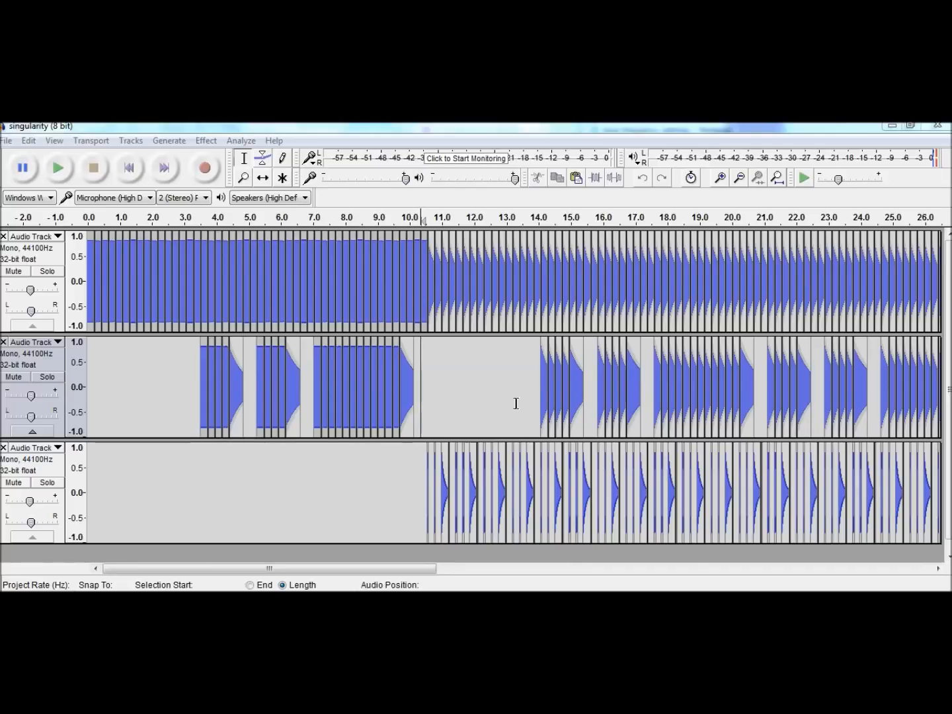
click(540, 396)
click(719, 178)
click(720, 177)
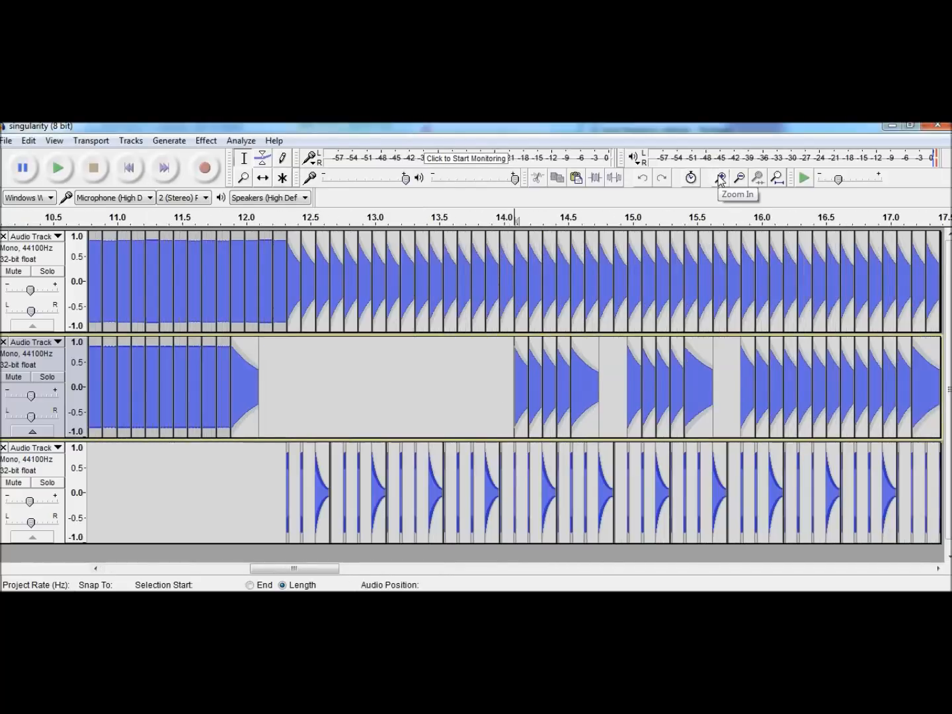
click(59, 170)
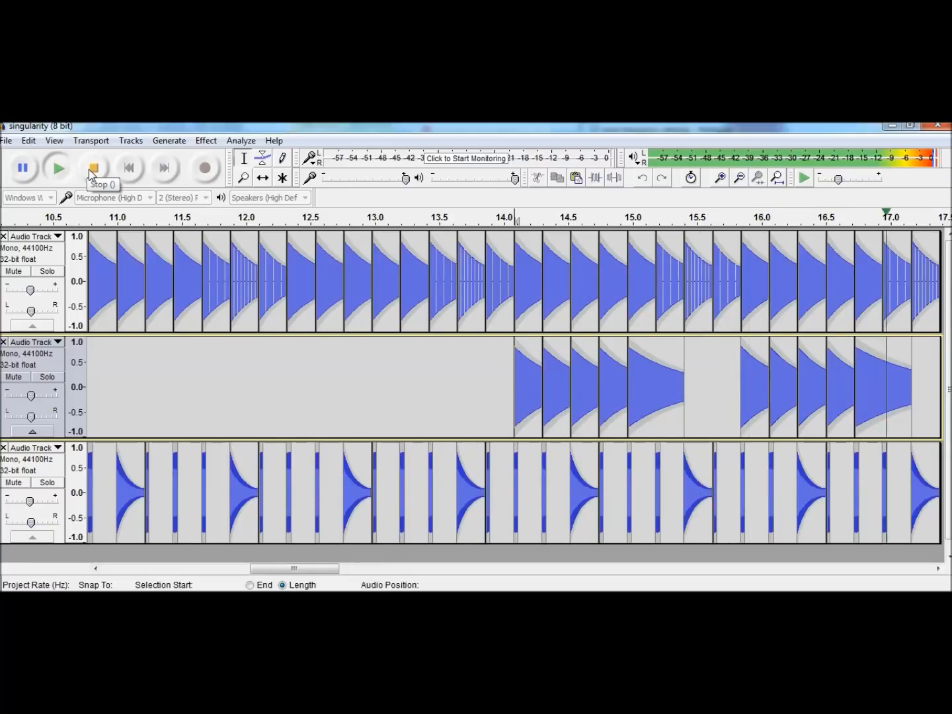
click(88, 170)
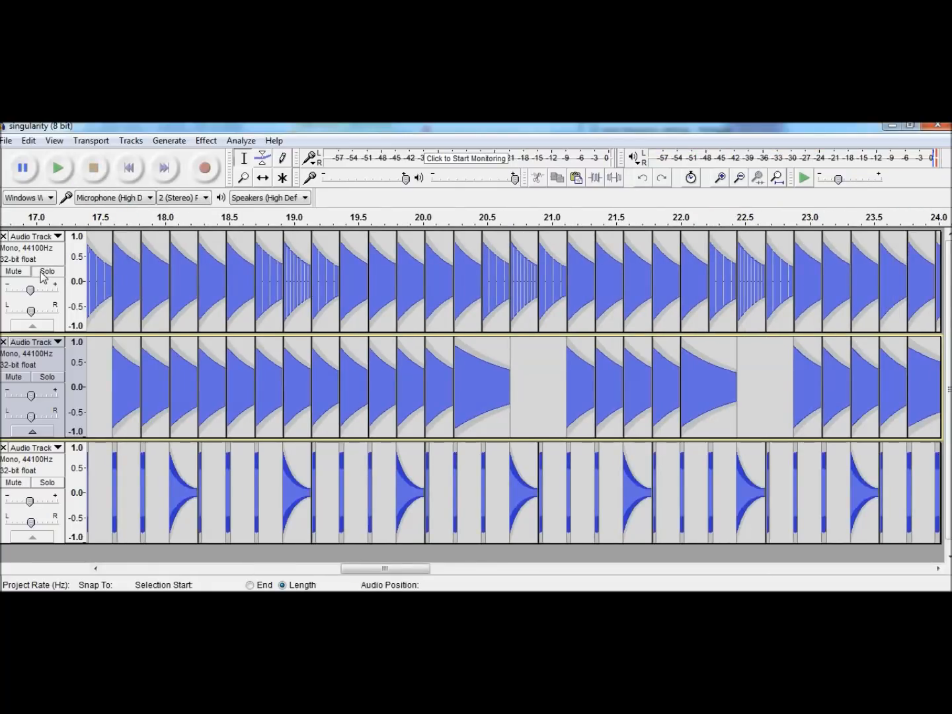
Step: Solo the first track, play its opening notes from the beginning, and stop playback
click(47, 271)
click(130, 168)
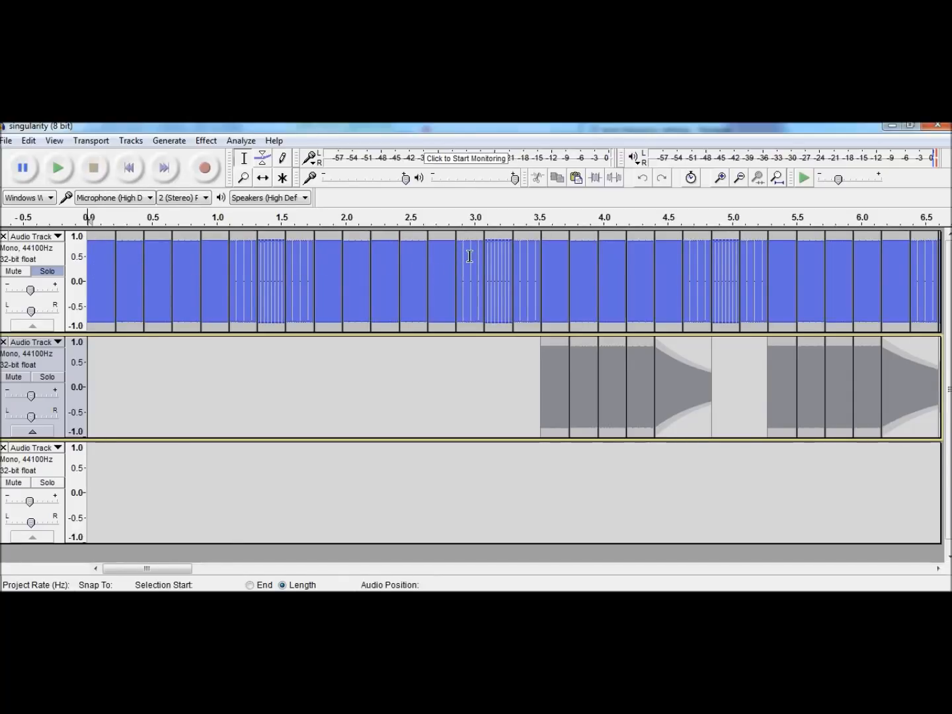
click(53, 166)
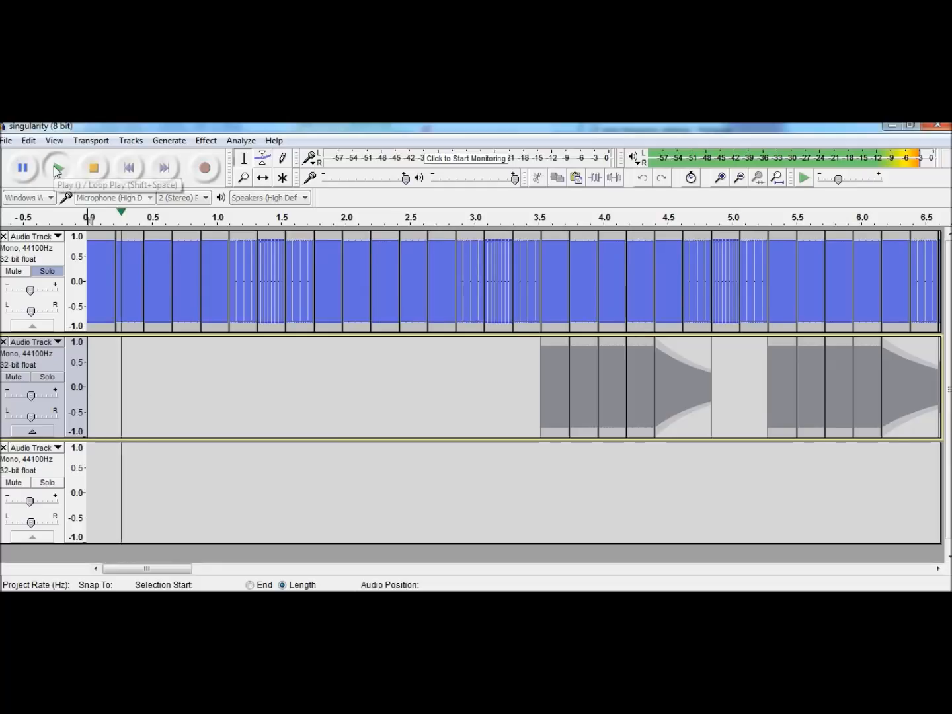
click(91, 173)
click(92, 173)
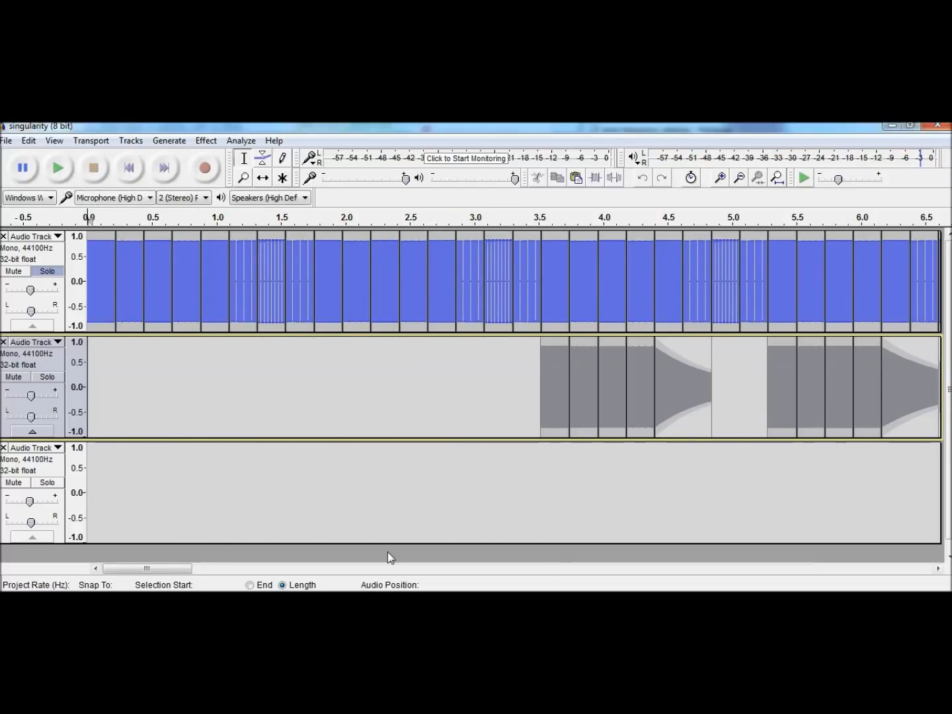
Step: Play the soloed first track from just before its fading notes begin at about 10.5 s, and stop at about 13 s
drag(167, 573, 256, 574)
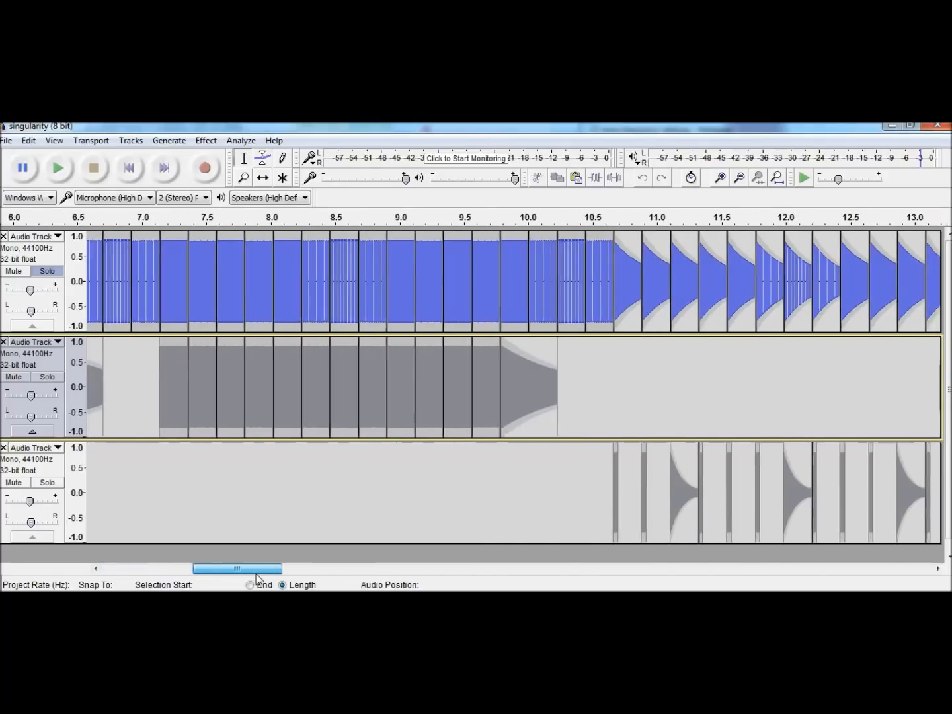
click(597, 291)
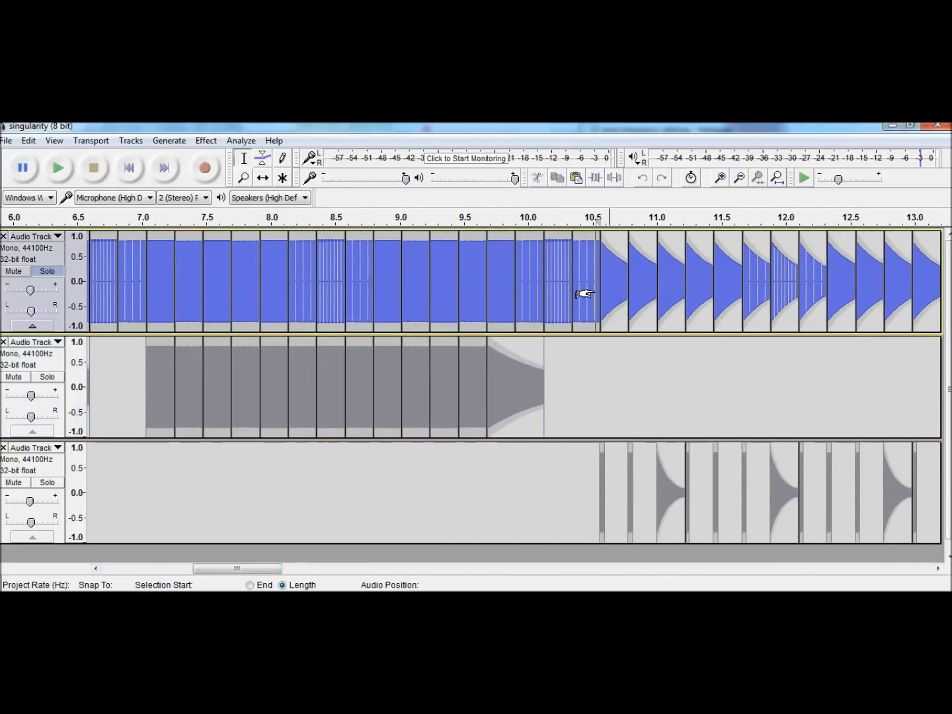
click(56, 170)
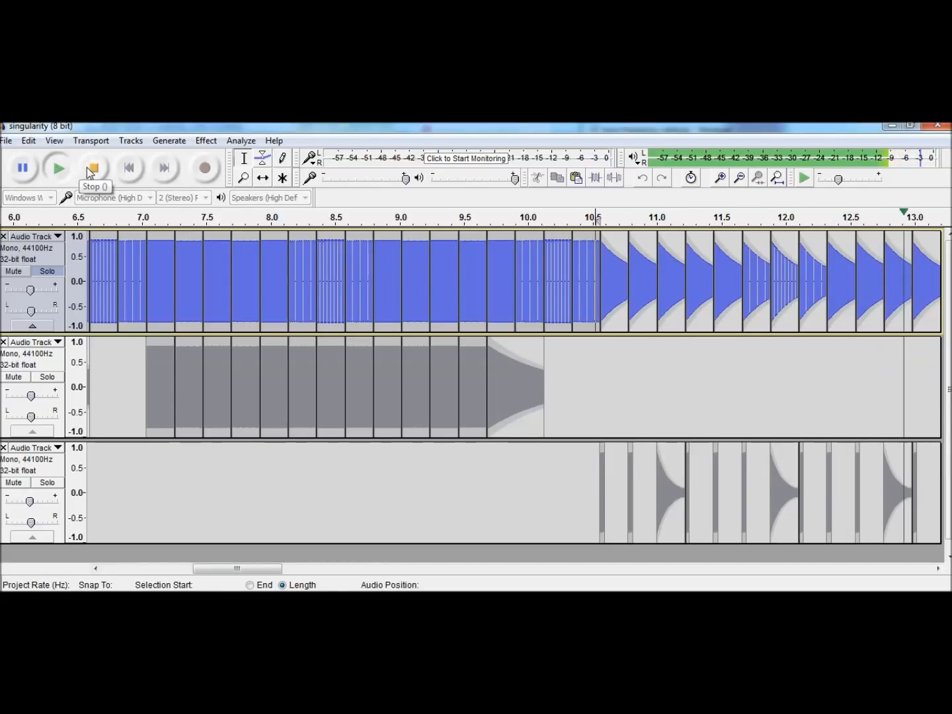
click(86, 167)
Step: Solo the second track instead of the first, play it from its first clips at about 3.5 s, and stop playback
click(135, 168)
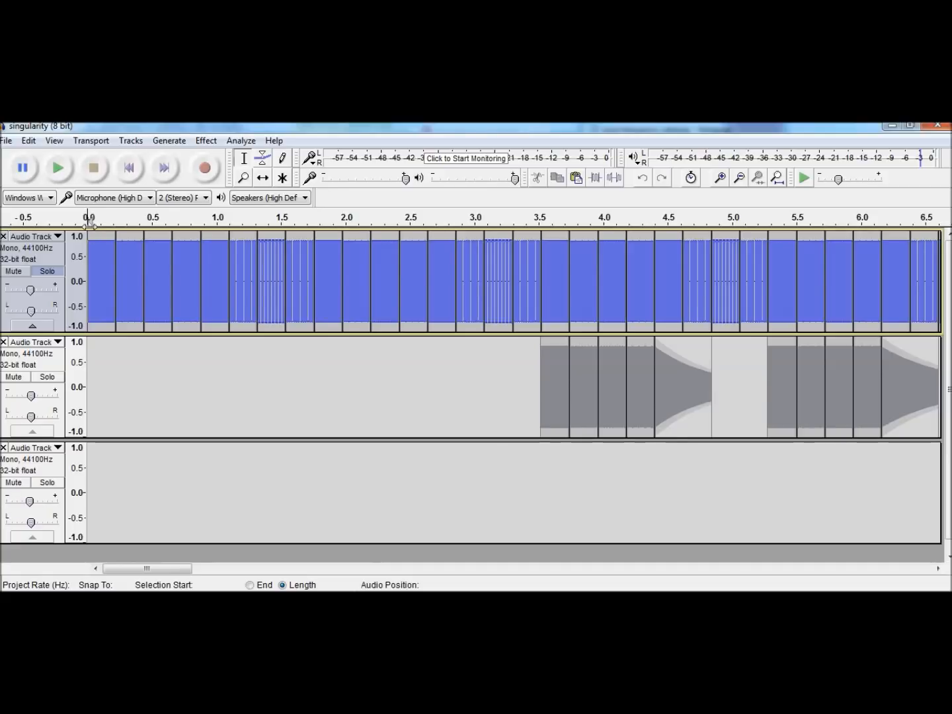
click(542, 360)
click(45, 378)
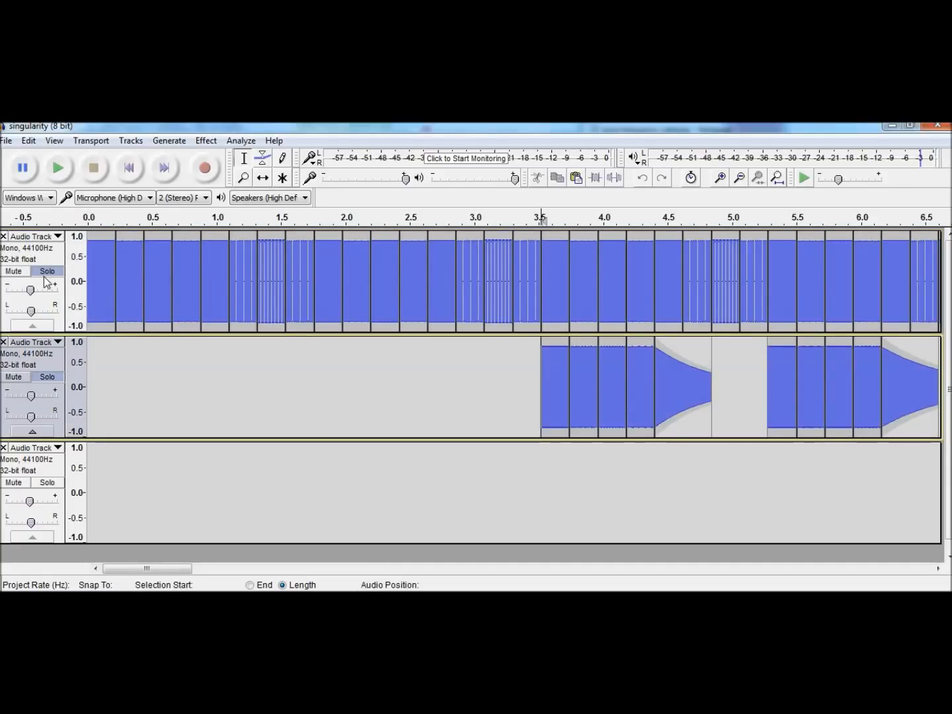
click(47, 271)
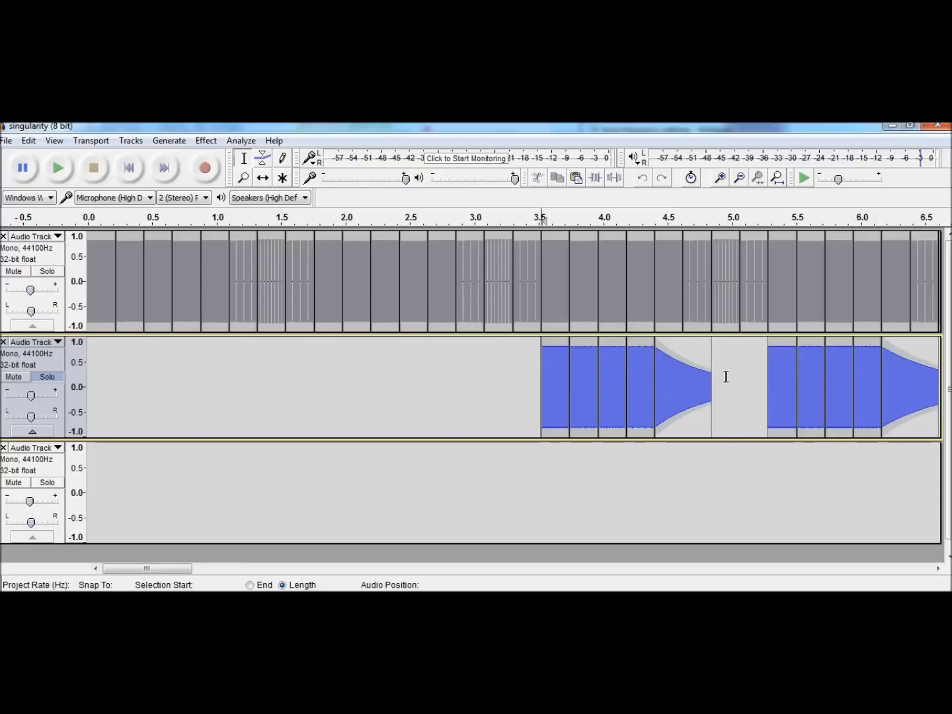
click(58, 167)
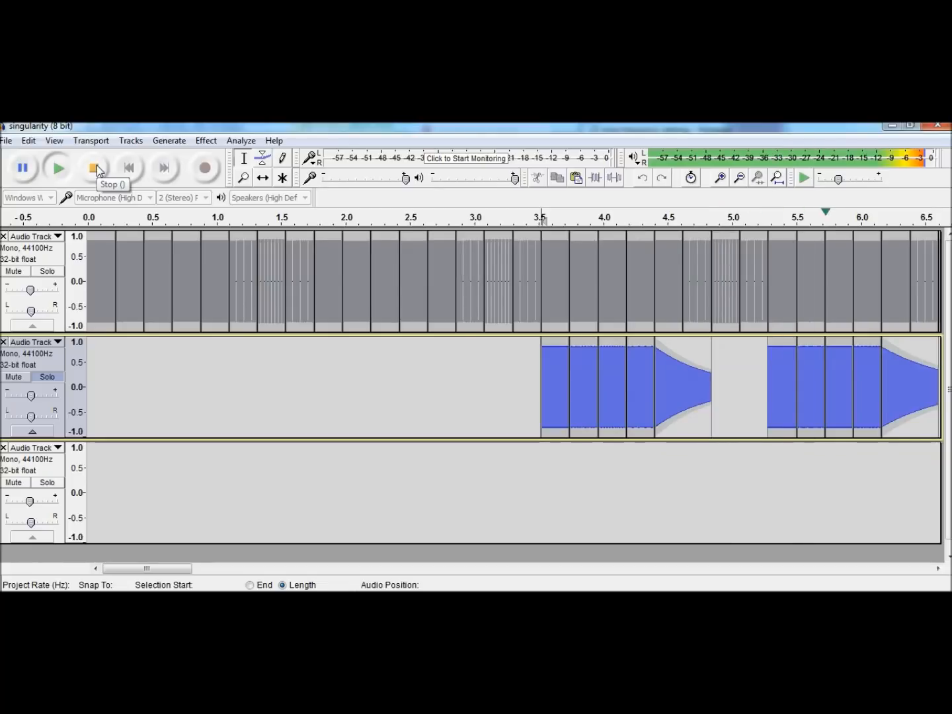
click(96, 167)
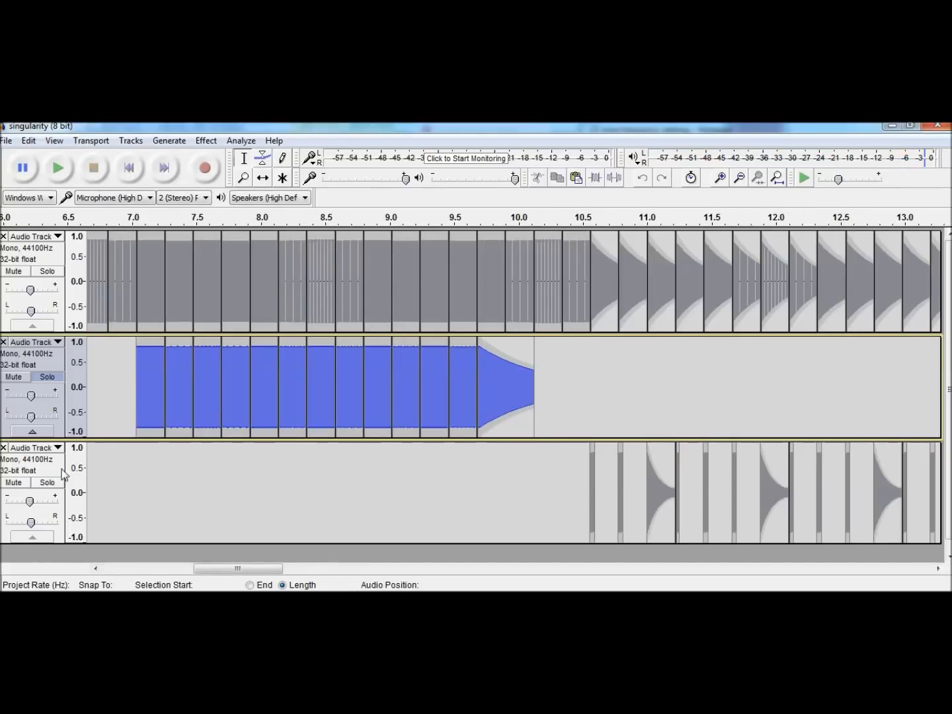
Step: Turn off the second track's solo, play all tracks together from about 5.3 s, and stop playback
click(41, 380)
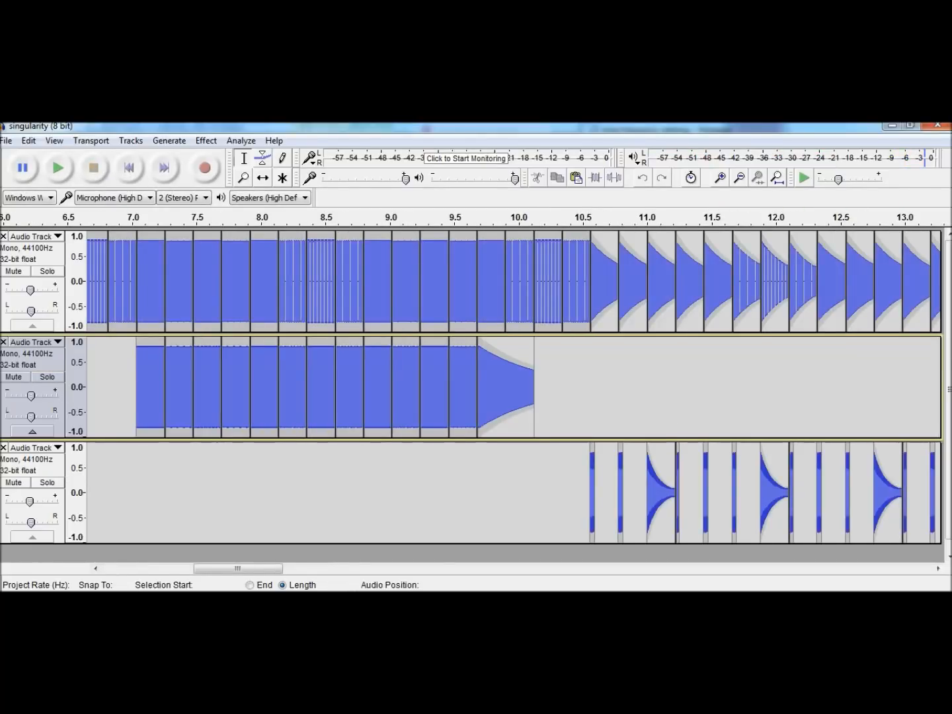
drag(239, 568, 215, 569)
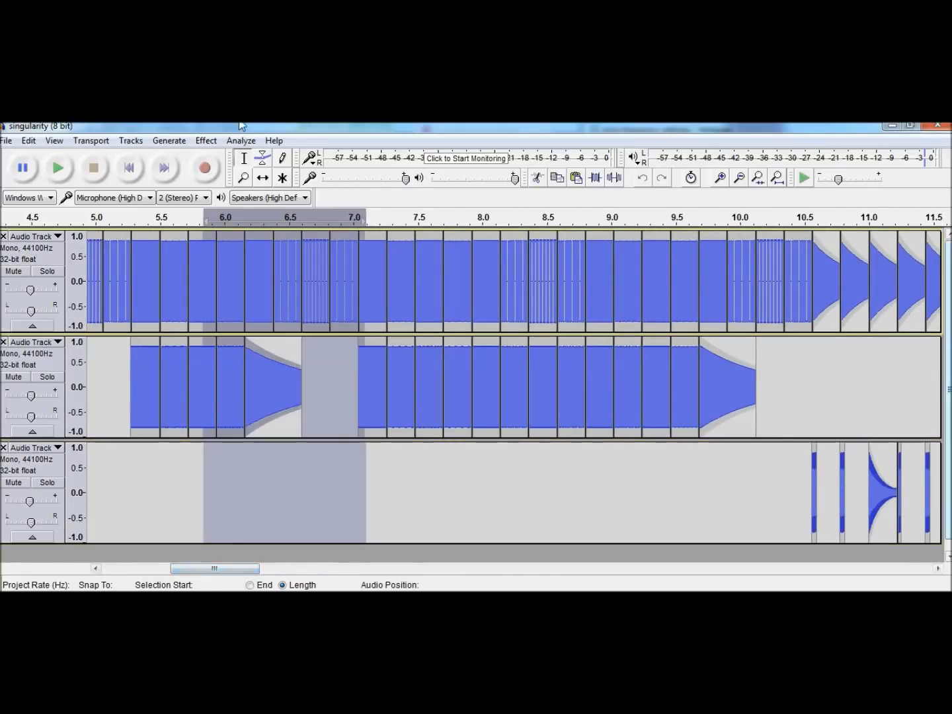
click(130, 364)
click(58, 168)
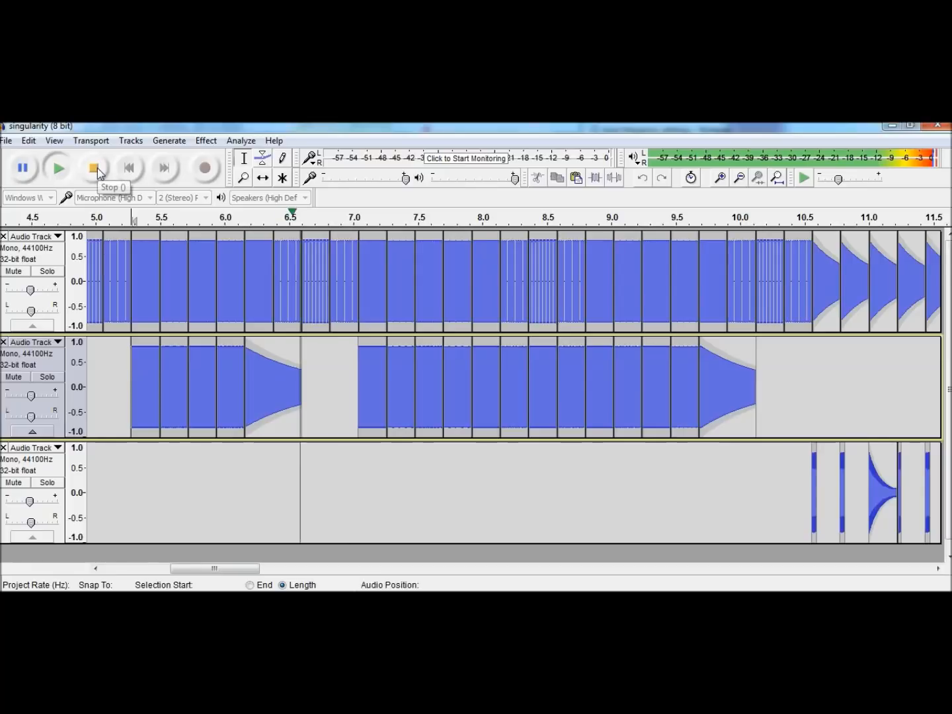
click(96, 169)
Step: Solo the second track again, play its long run of clips from about 7.0 s, and stop playback
click(358, 374)
click(46, 376)
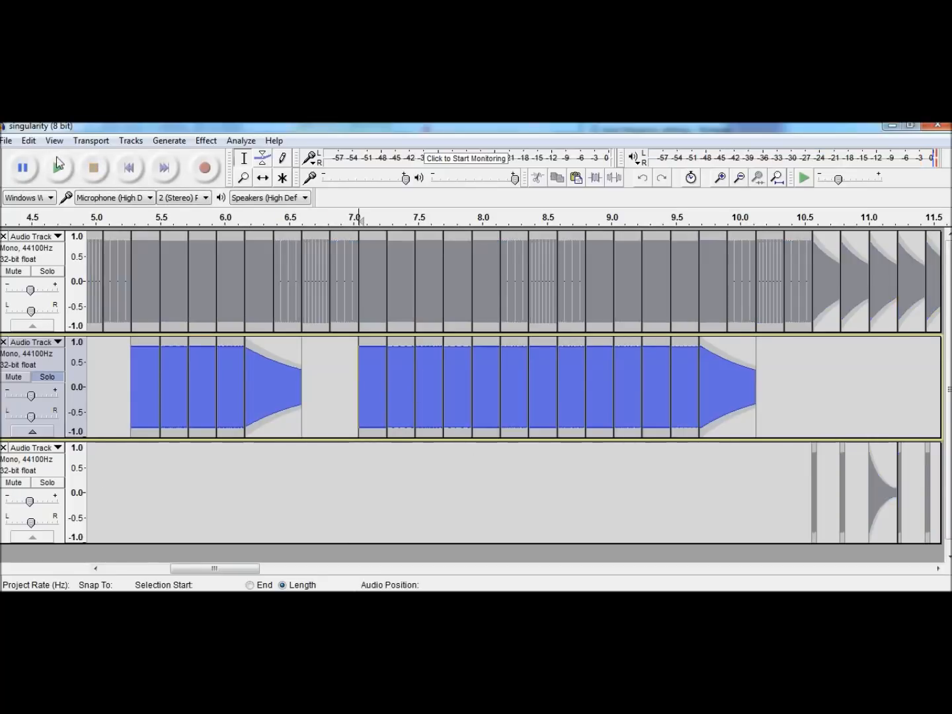
click(70, 166)
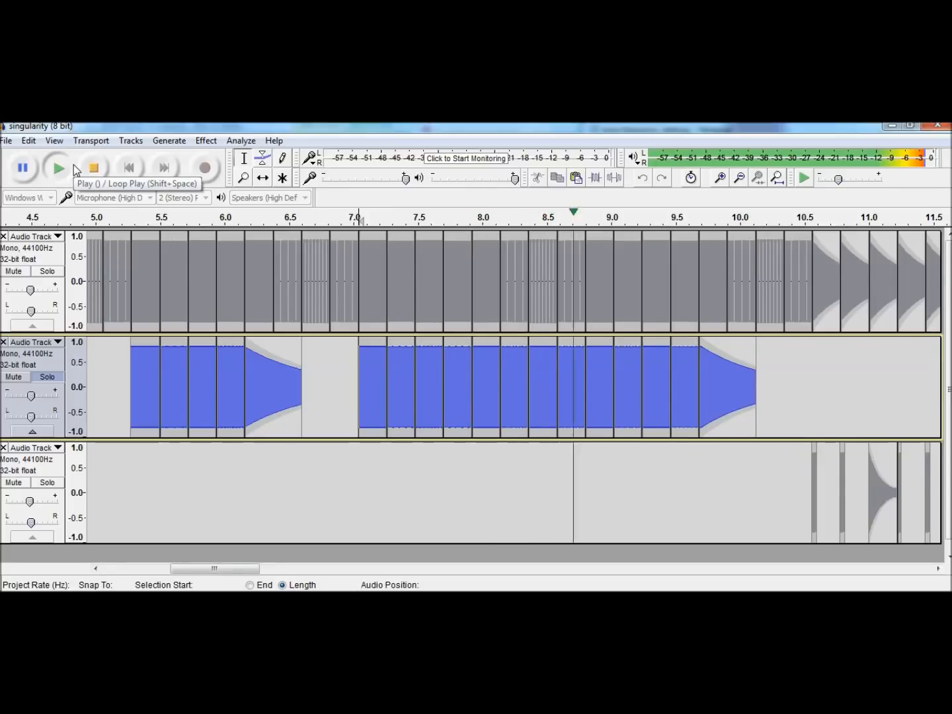
click(94, 170)
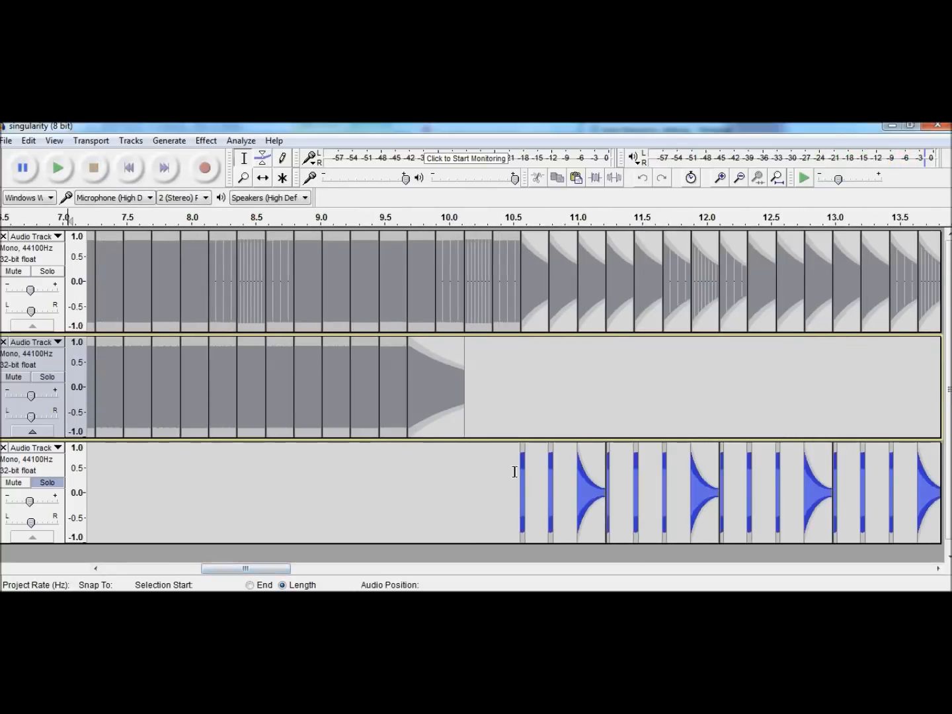
Step: With only the third track soloed, examine its first short clip at about 10.56 s up close
click(521, 472)
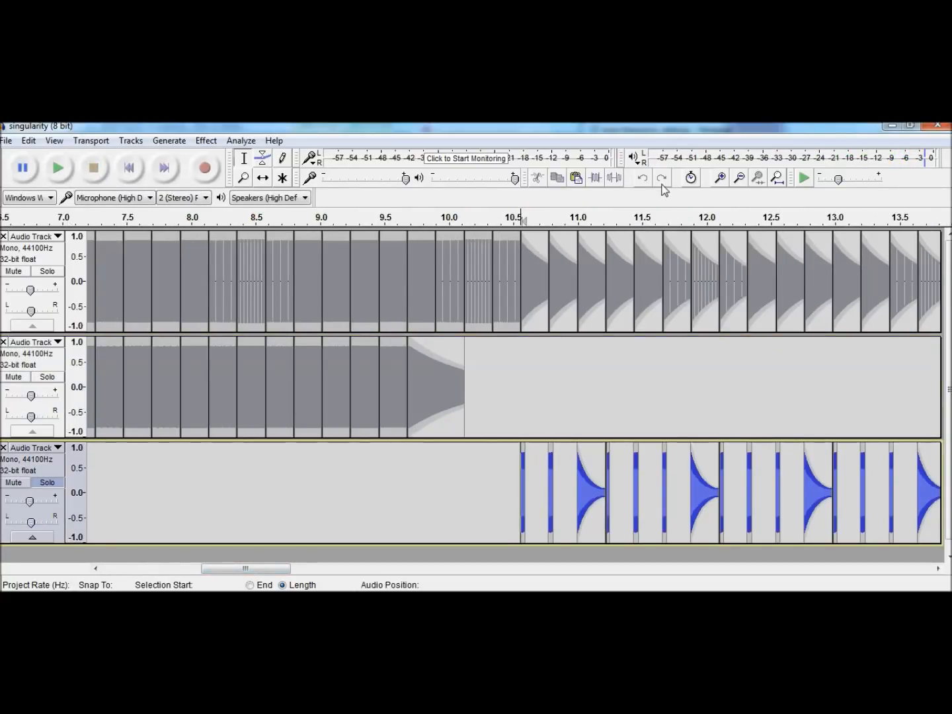
click(689, 180)
click(720, 178)
click(720, 178)
click(720, 178)
click(720, 178)
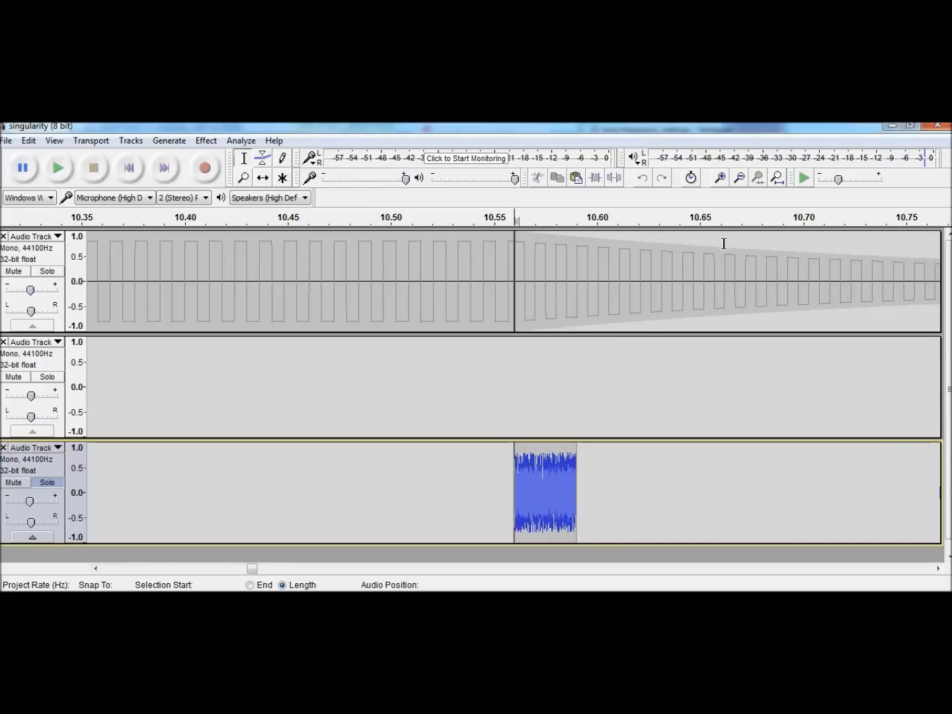
click(739, 177)
click(741, 177)
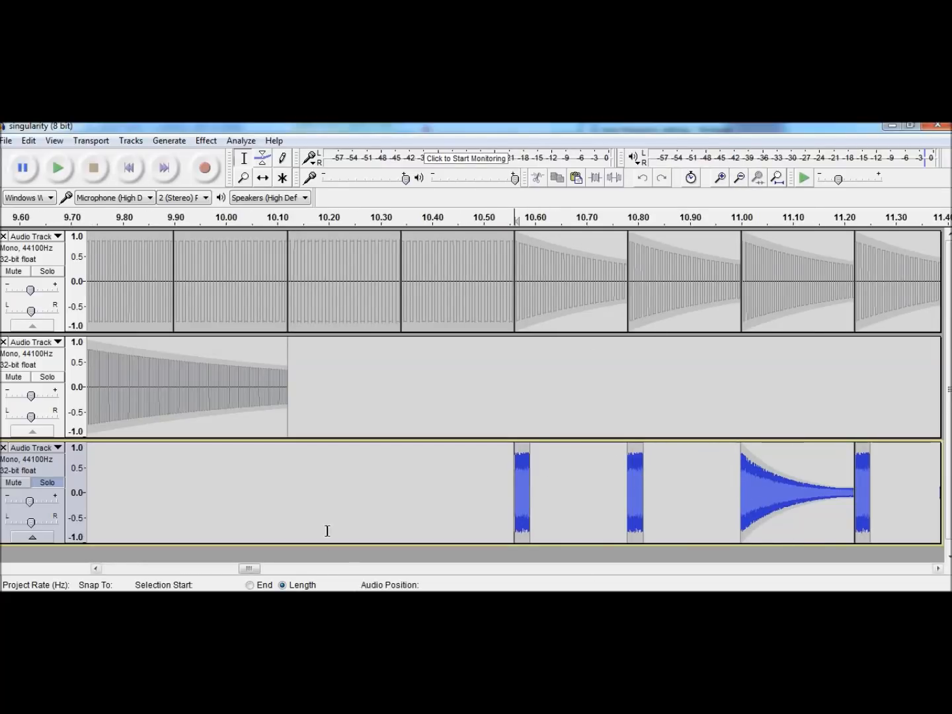
Step: Examine the third track's fading clip between 11.00 and 11.22 s, its volume envelope and the short clips around it
drag(248, 569, 255, 573)
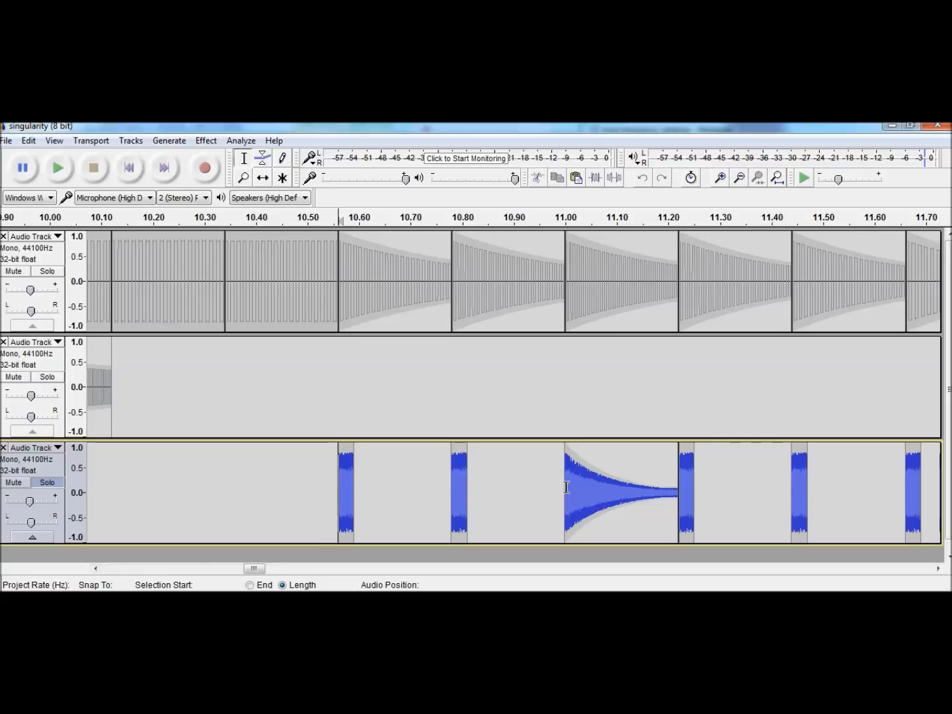
drag(565, 488, 675, 503)
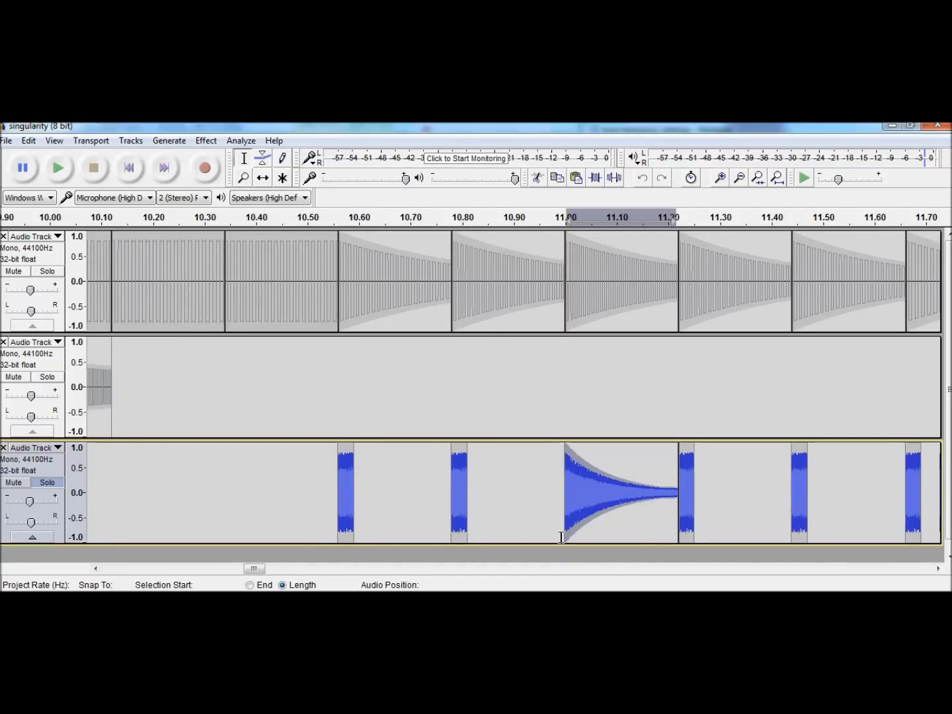
click(553, 507)
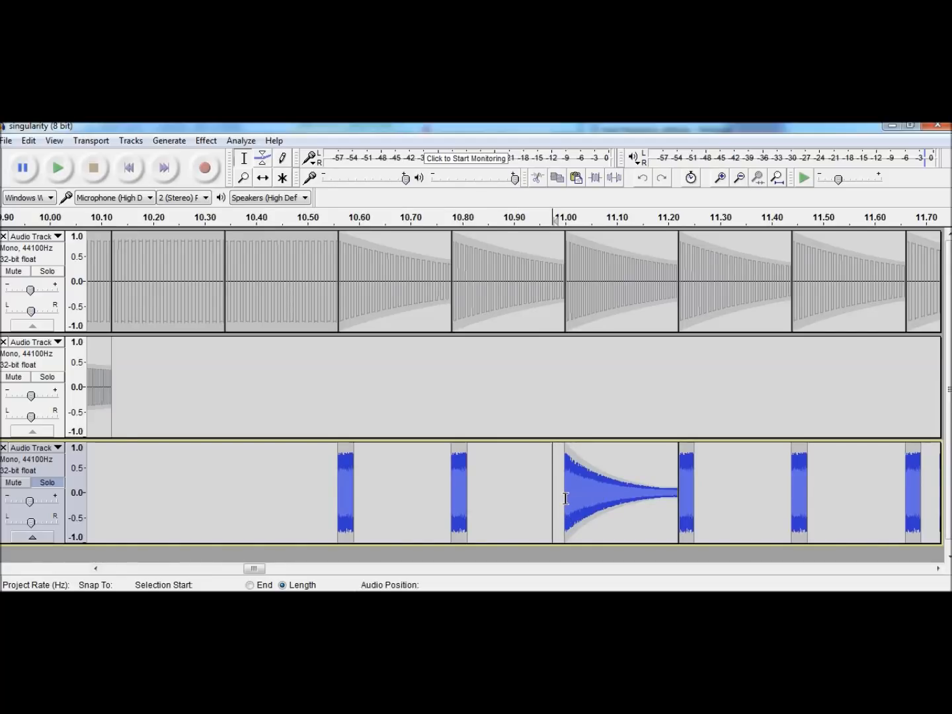
click(260, 157)
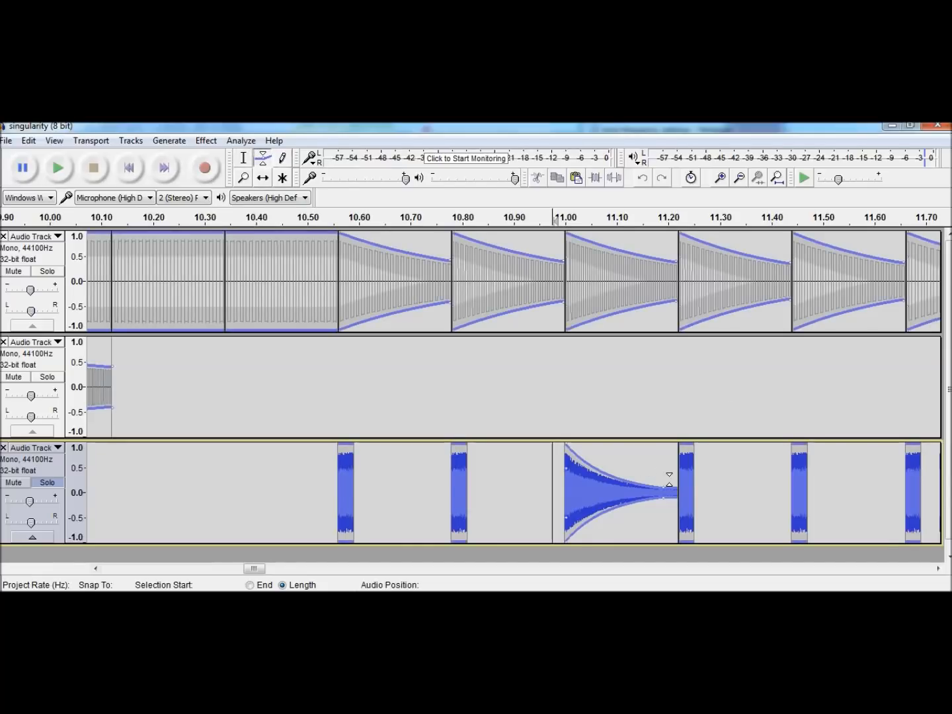
click(243, 158)
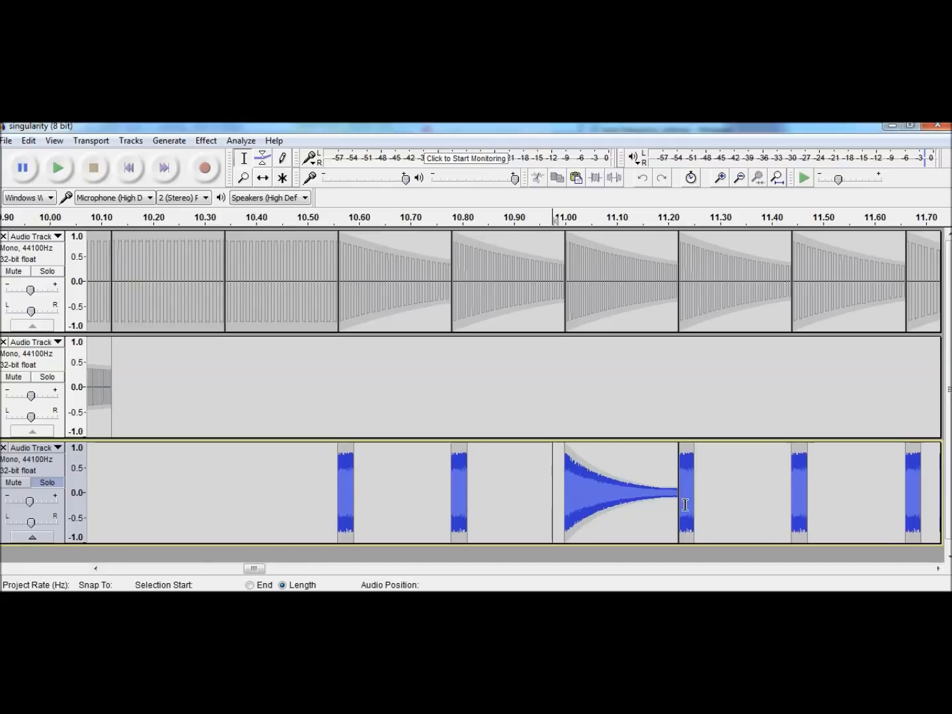
click(333, 489)
click(41, 482)
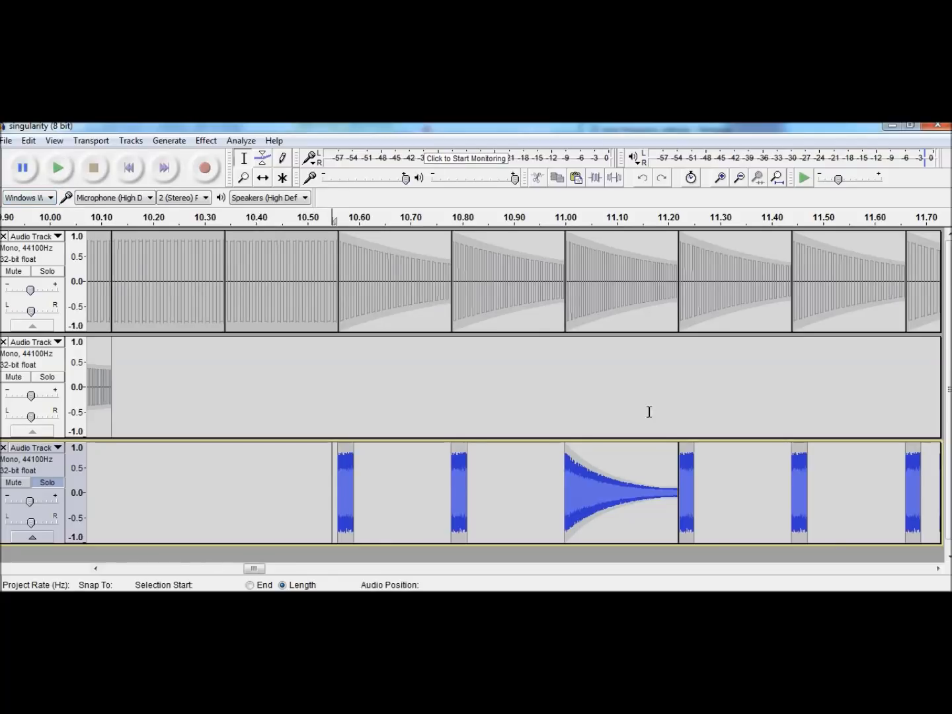
click(740, 177)
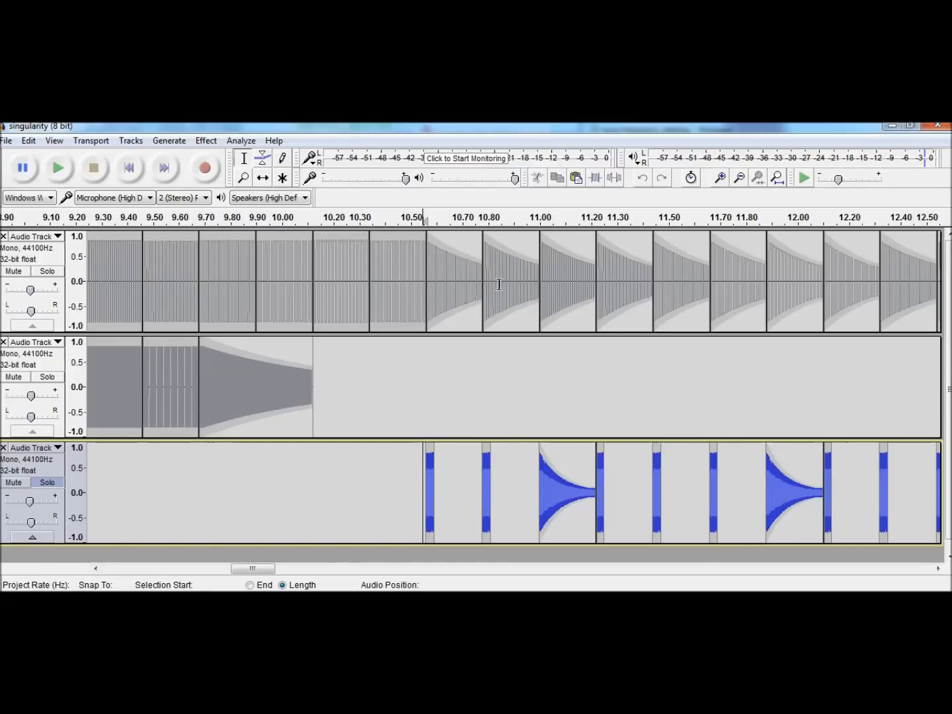
Step: Try joining the first track's clips at the split at about 11.66 s, and undo that join
click(660, 454)
click(652, 454)
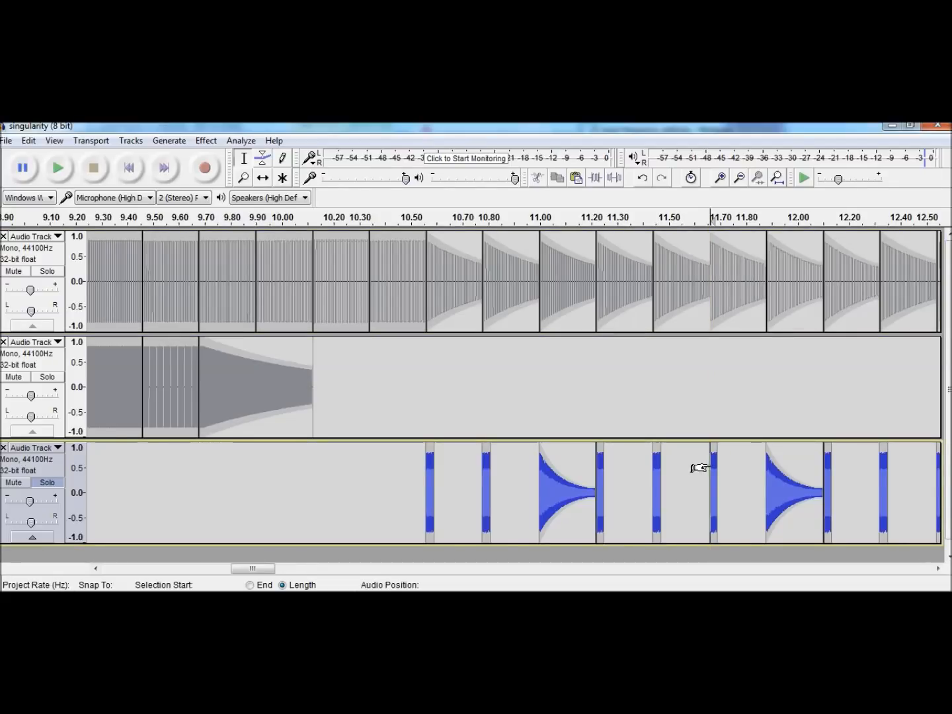
click(28, 139)
click(39, 160)
Step: Join the first track's two clips at the split at about 11.22 s
click(580, 283)
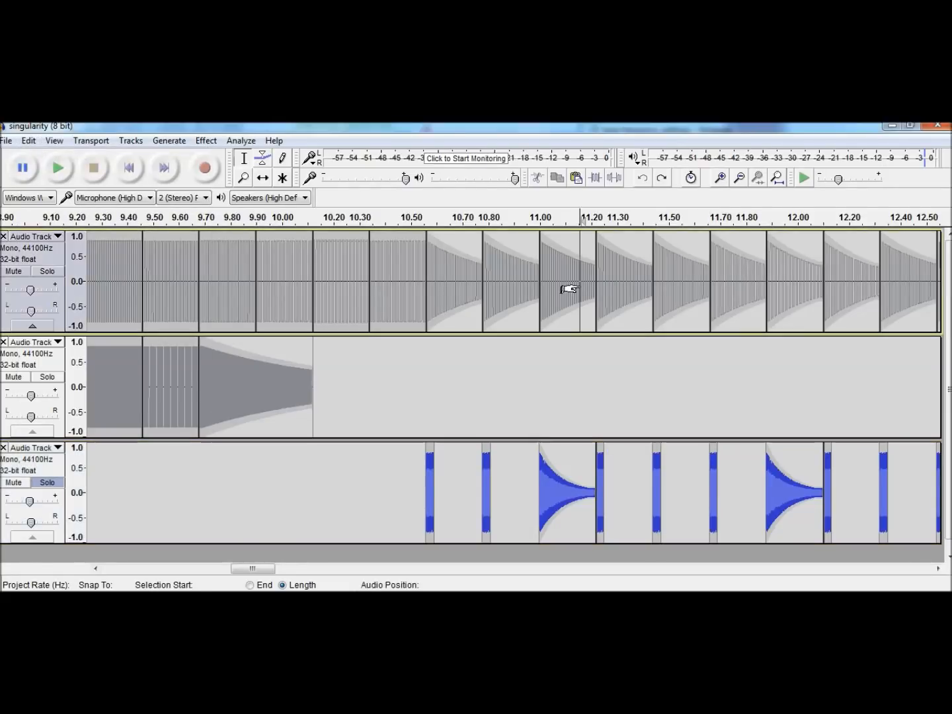
click(597, 279)
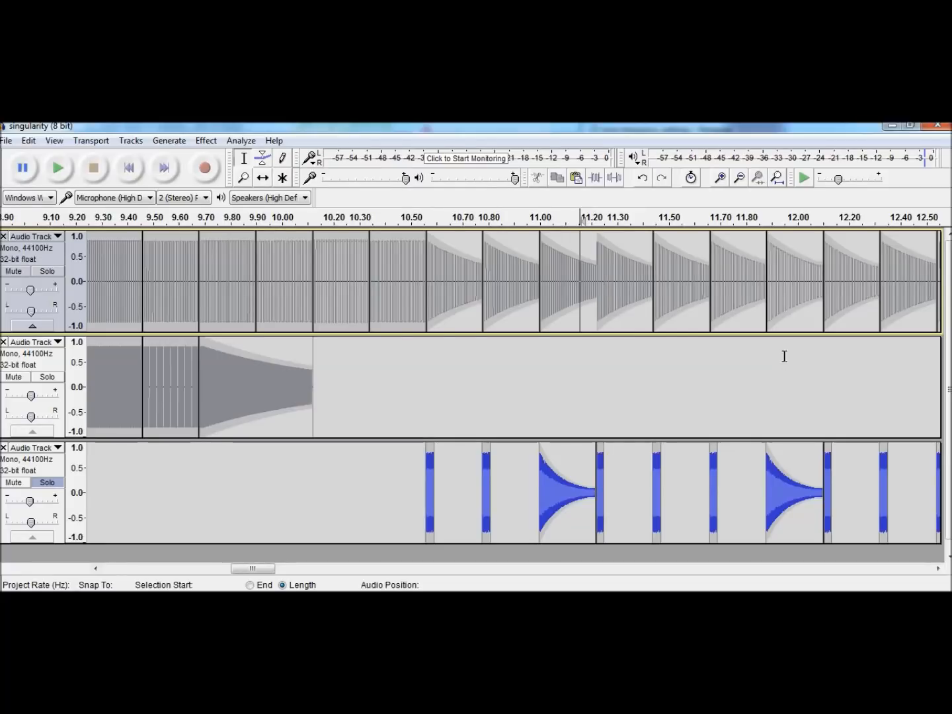
Step: Undo the last clip join in the first track
click(28, 140)
click(39, 158)
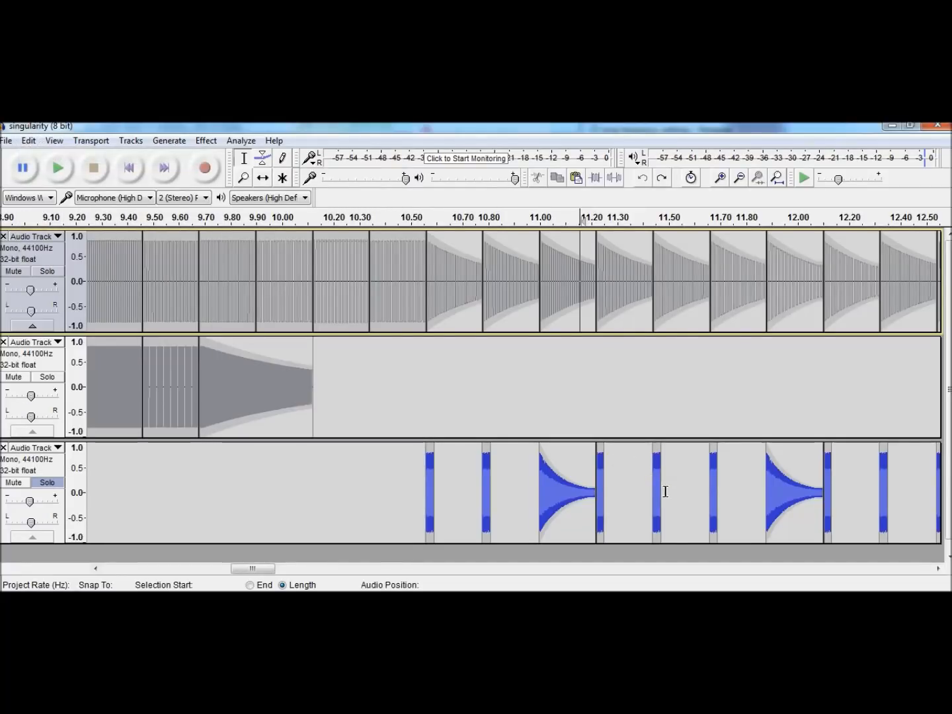
Step: Play the soloed third track from its first short clip at about 10.56 s
click(655, 491)
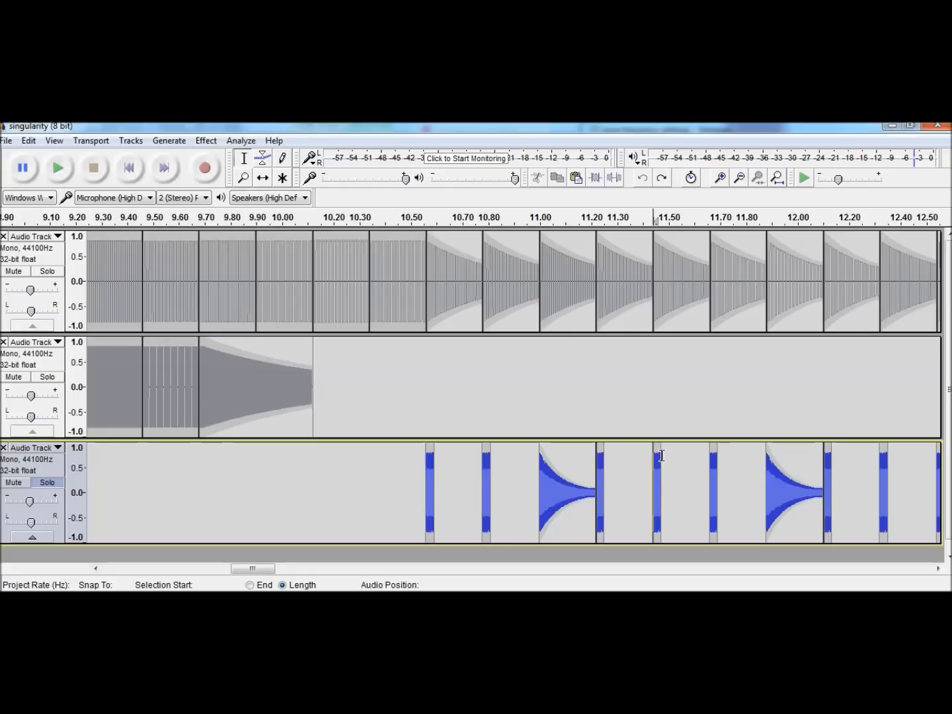
click(427, 474)
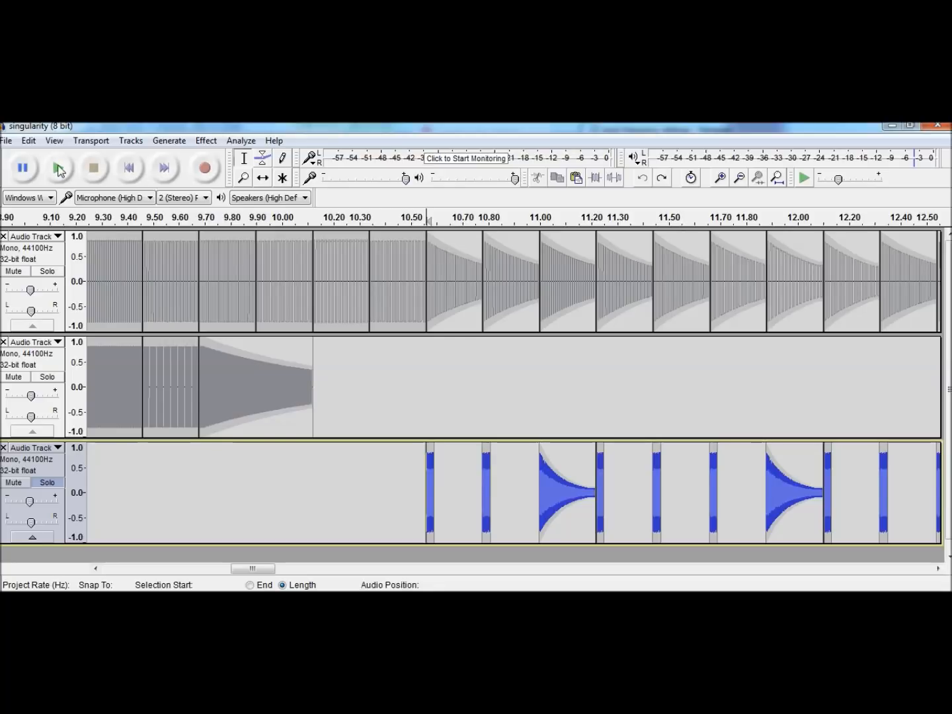
click(59, 170)
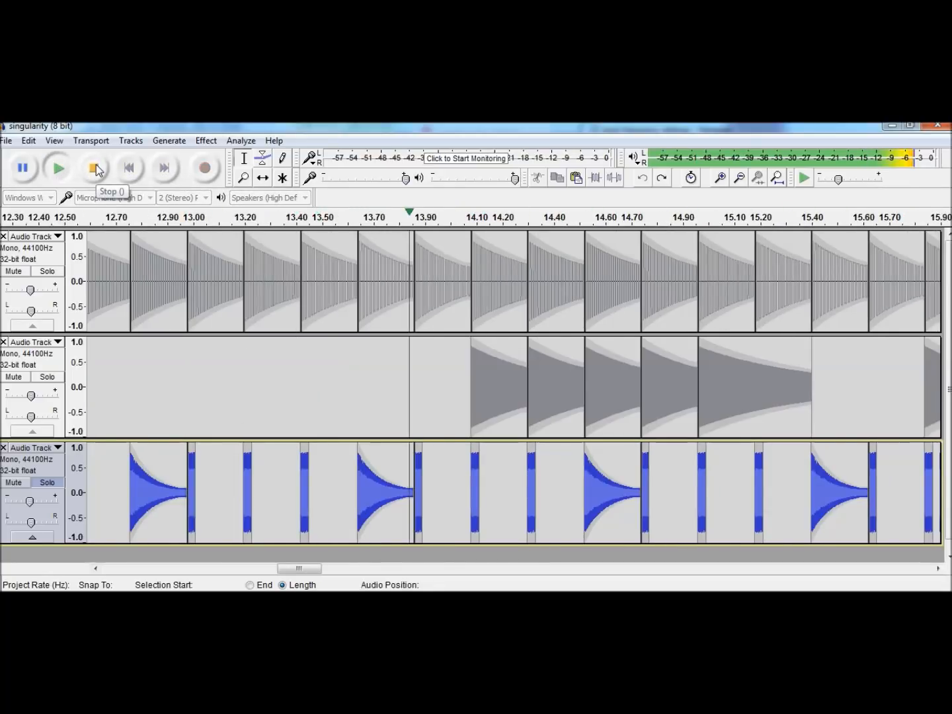
click(96, 169)
Step: Turn off solo on the third track and play all three tracks from the start of the project
click(47, 482)
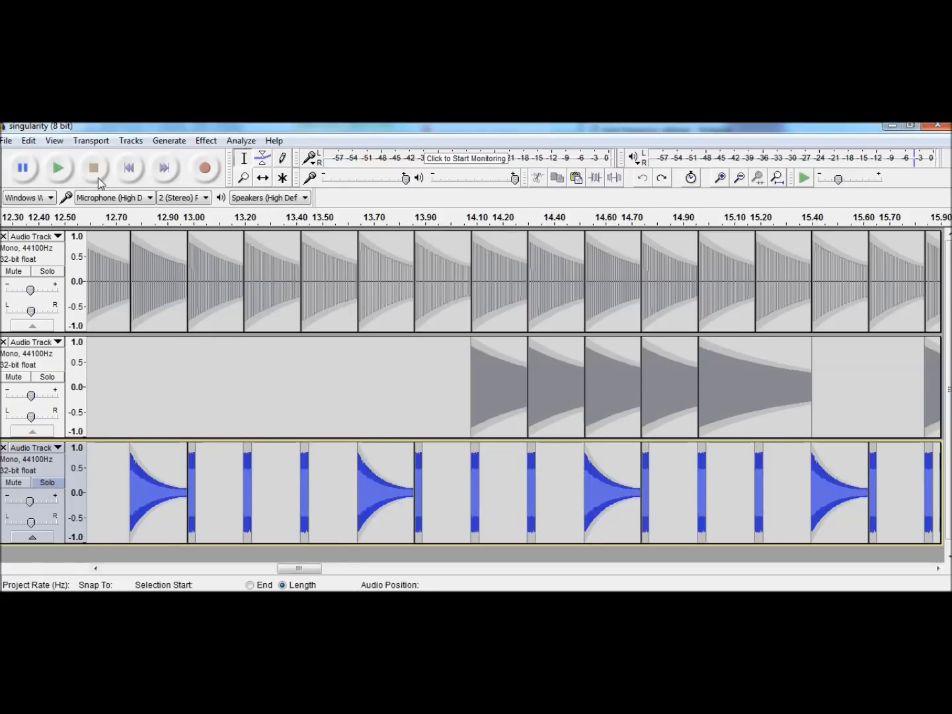
click(129, 174)
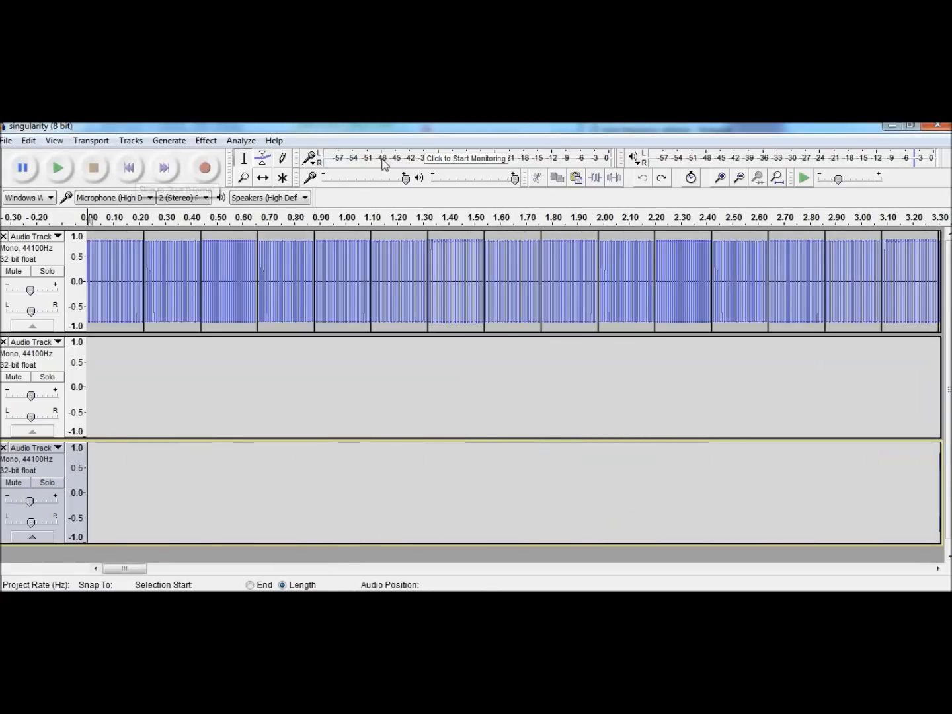
click(741, 179)
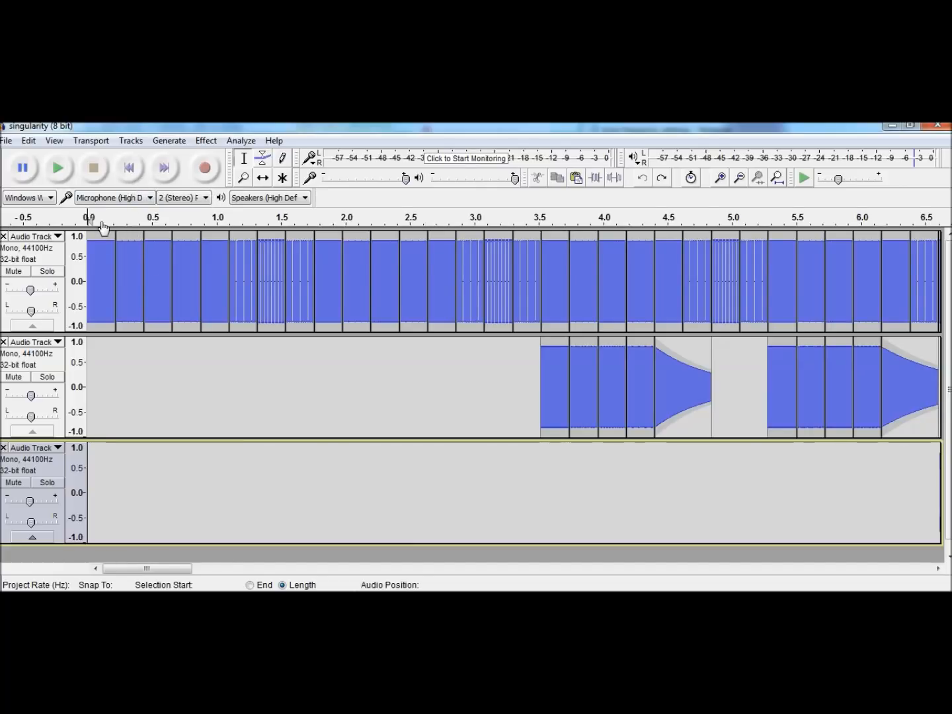
drag(138, 571, 289, 570)
click(128, 168)
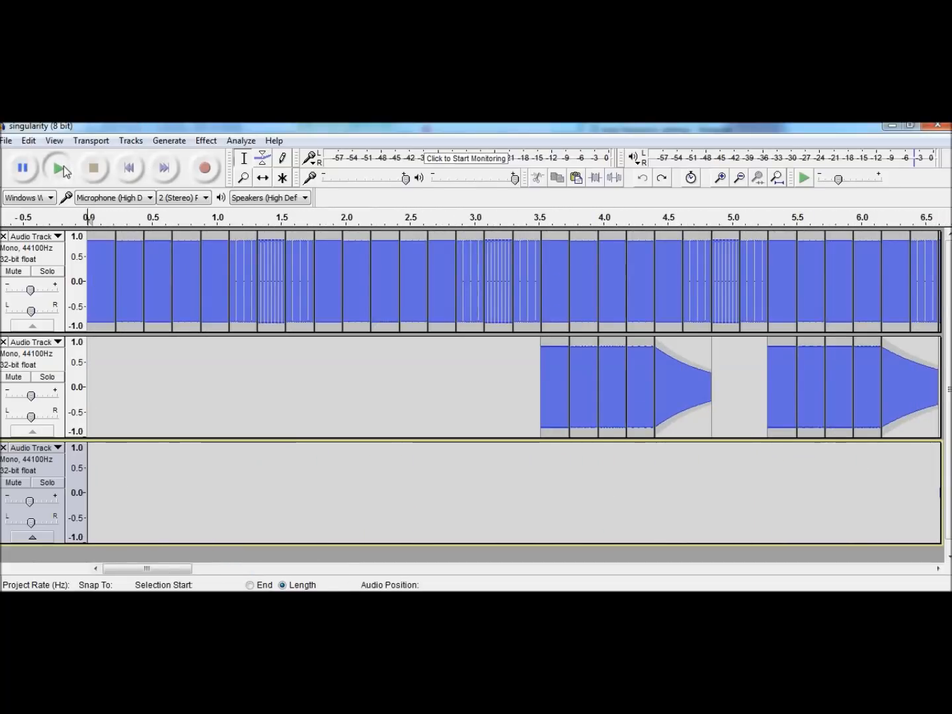
click(58, 169)
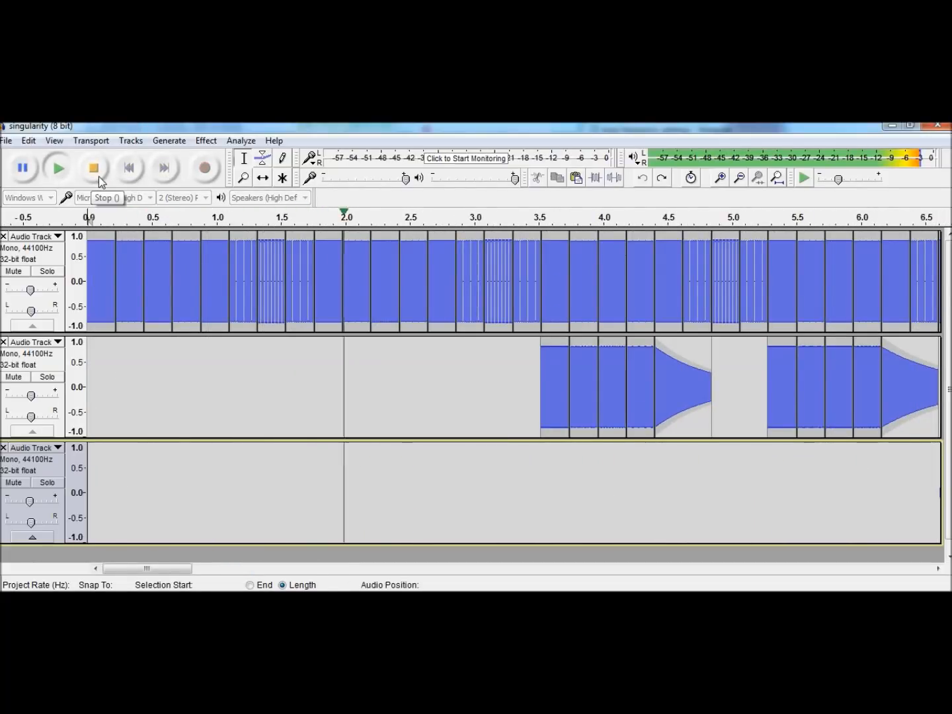
click(96, 170)
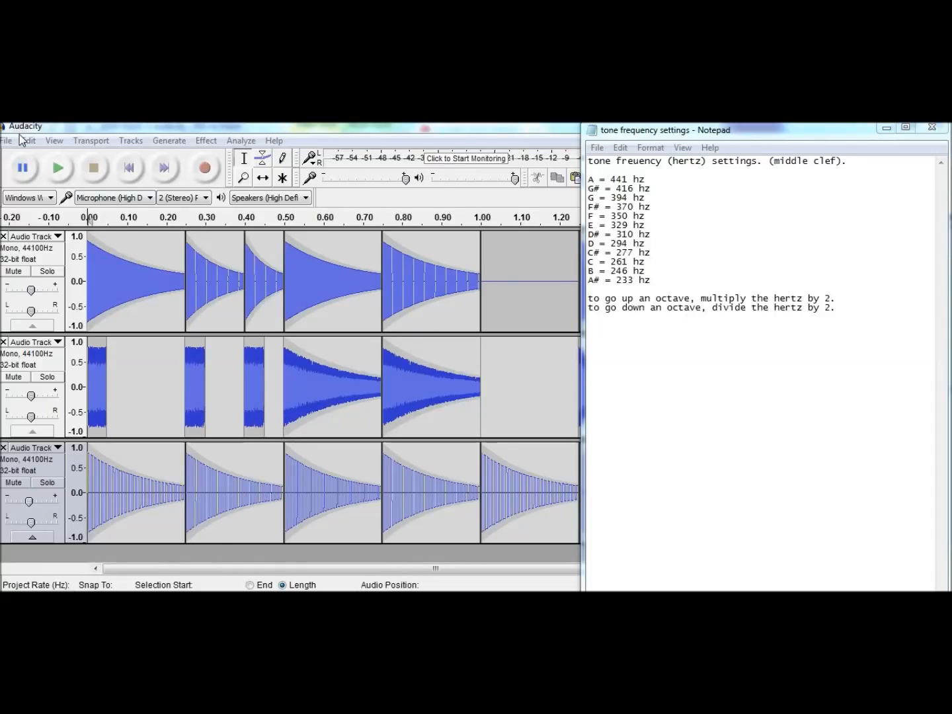
Step: Open the project file "singularity (8 bit).aup" from the My Music folder
click(6, 141)
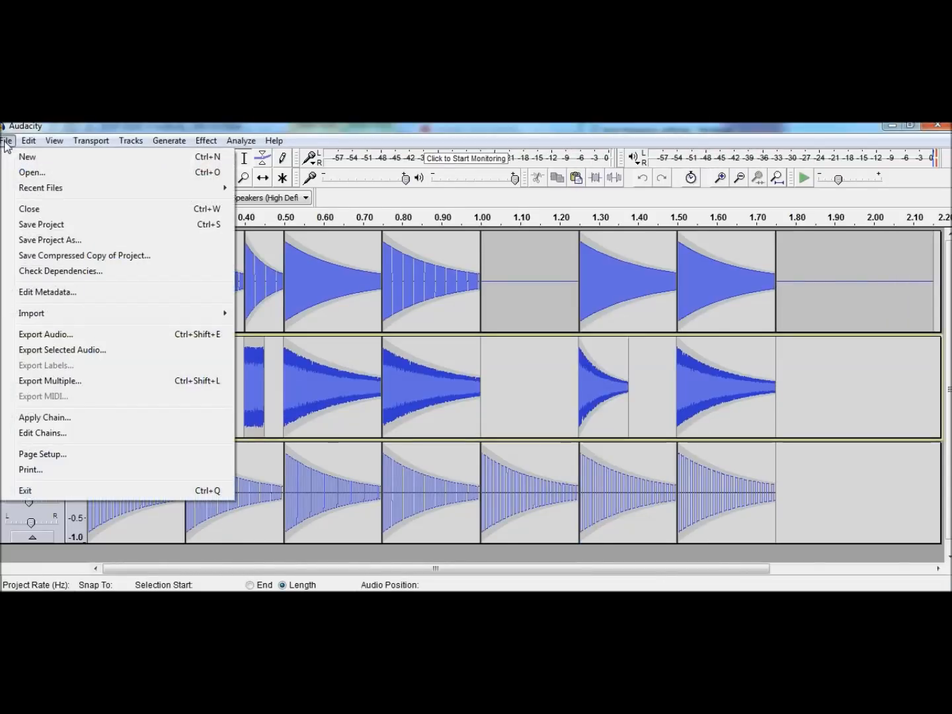
click(29, 173)
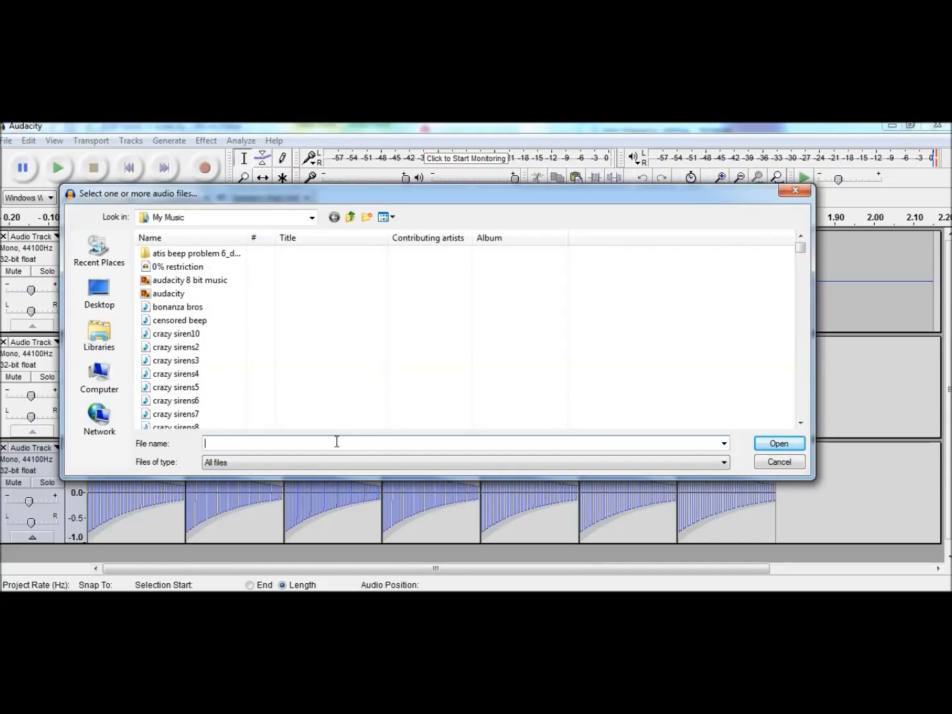
text(singul)
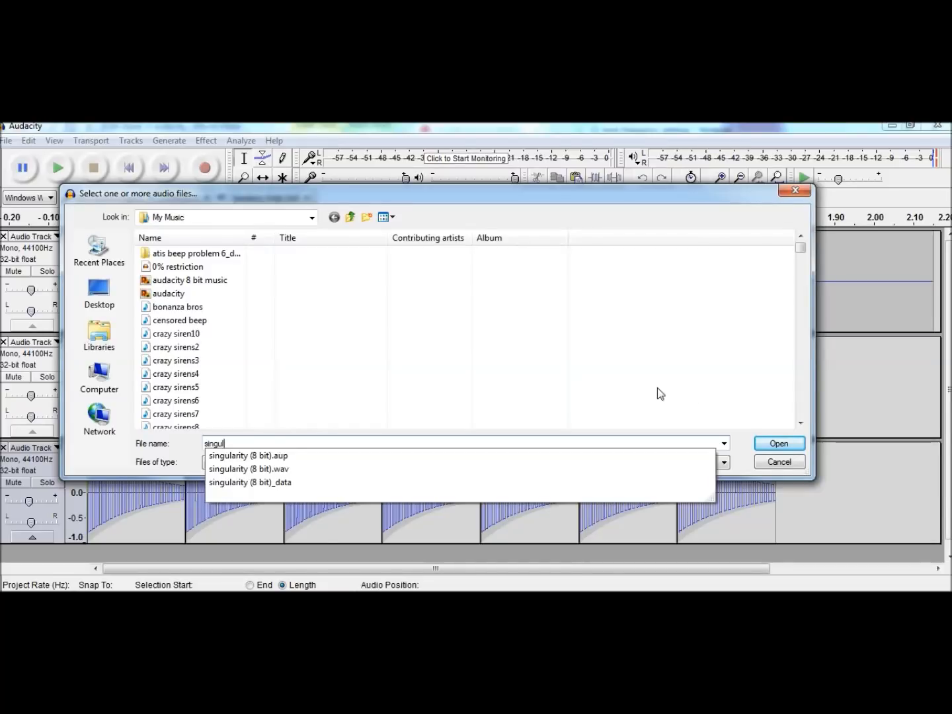
key(Return)
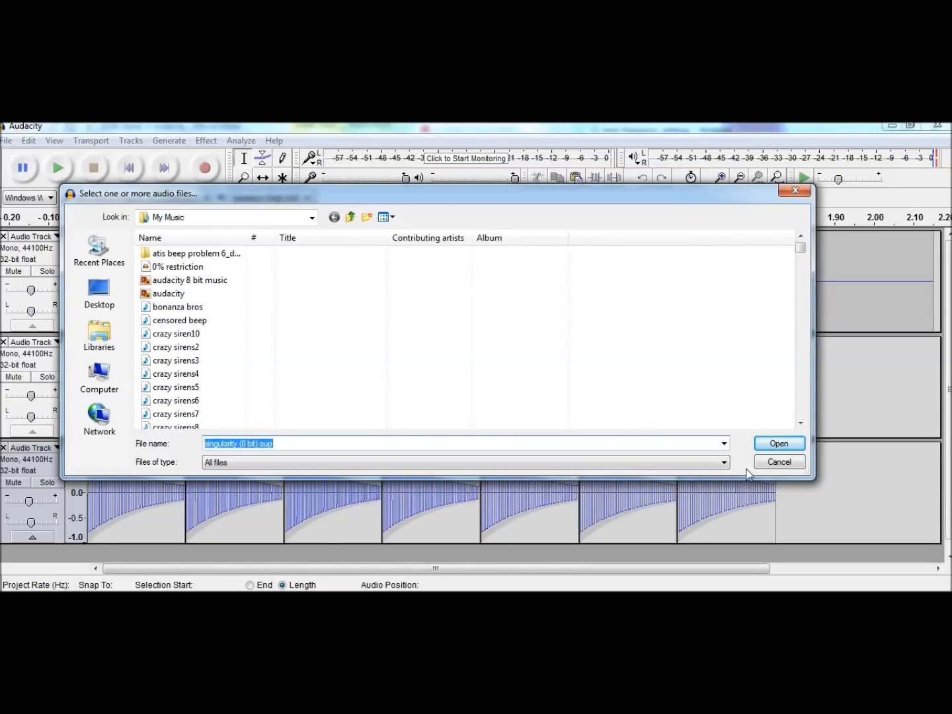
click(779, 443)
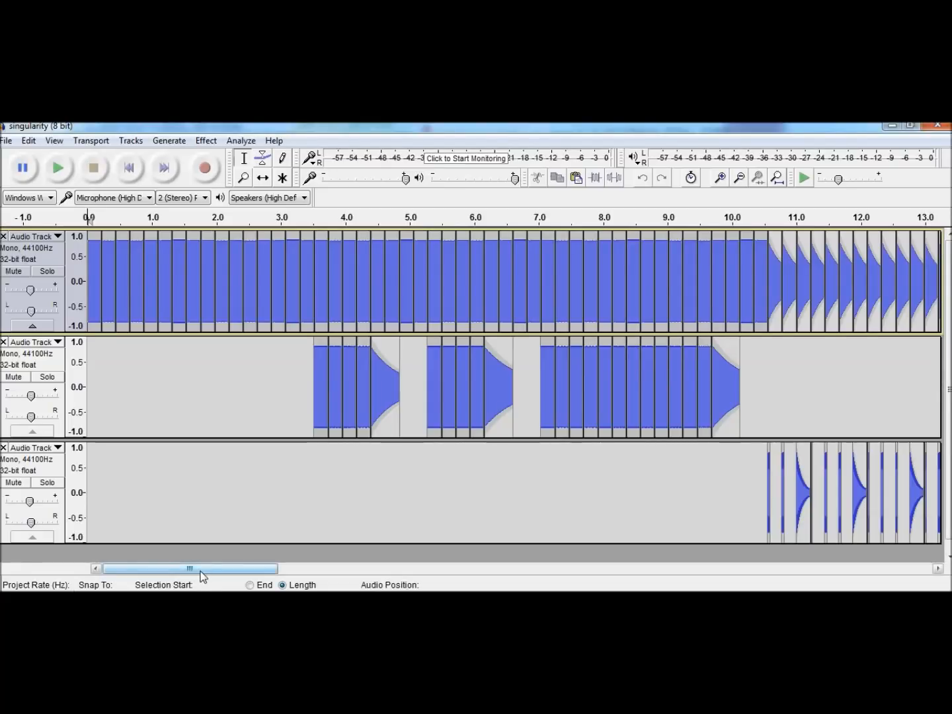
Step: Play all three tracks together from the second track's clip at about 28.2 s
drag(199, 573, 486, 587)
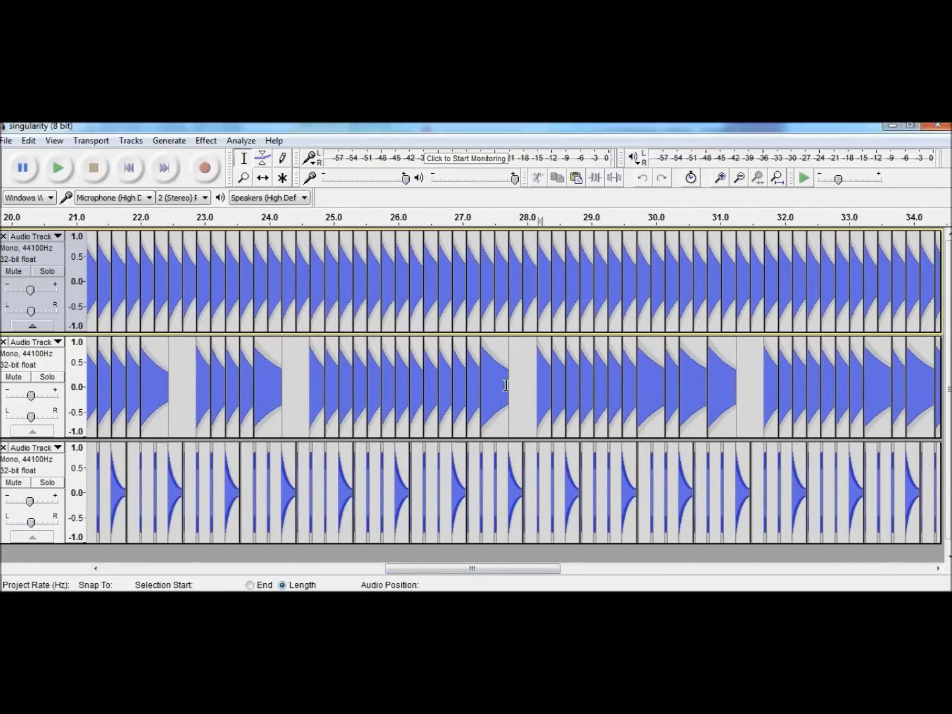
click(59, 168)
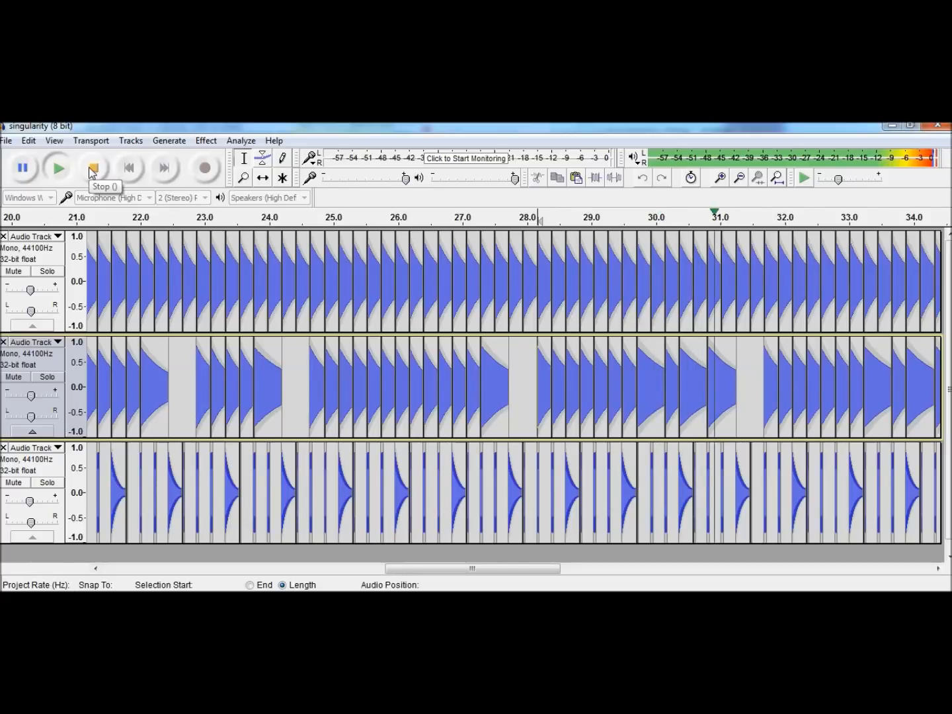
click(92, 167)
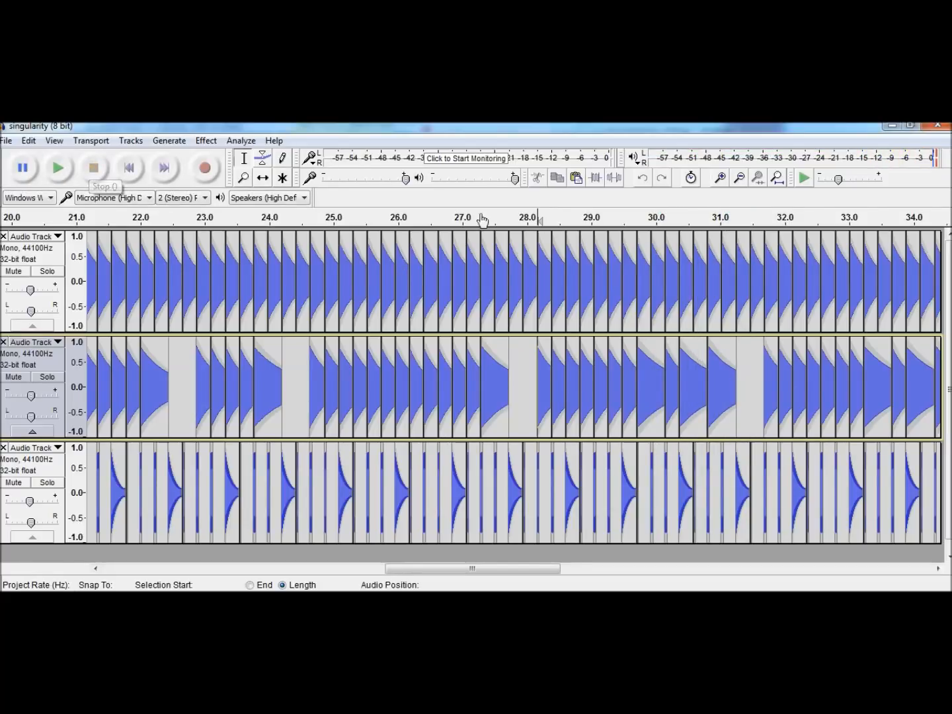
Step: Solo the first track and play it from about 28.2 s
click(46, 271)
click(68, 167)
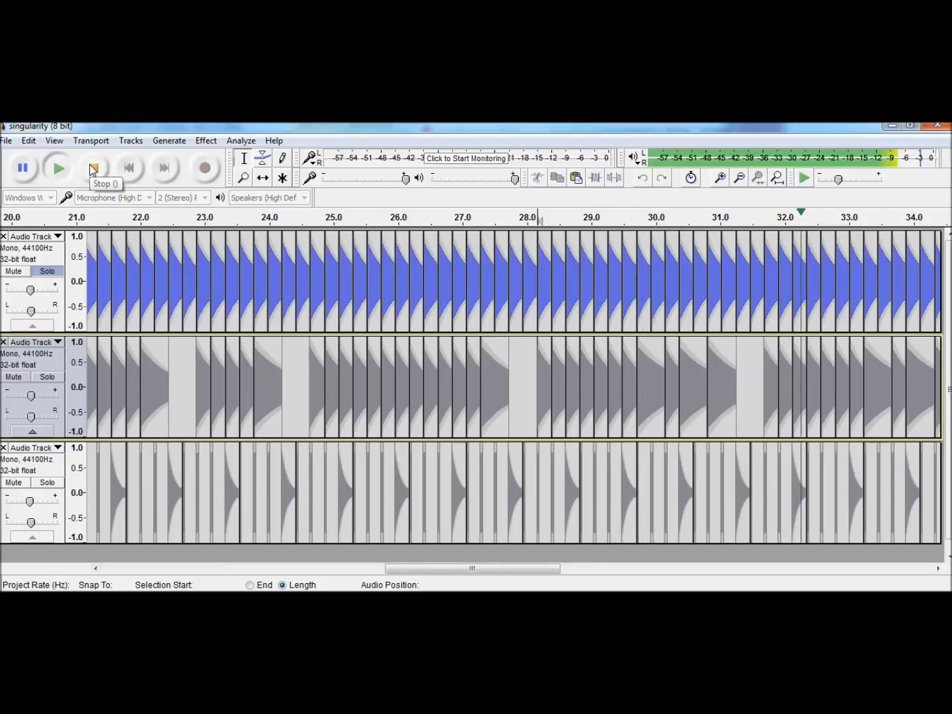
click(93, 169)
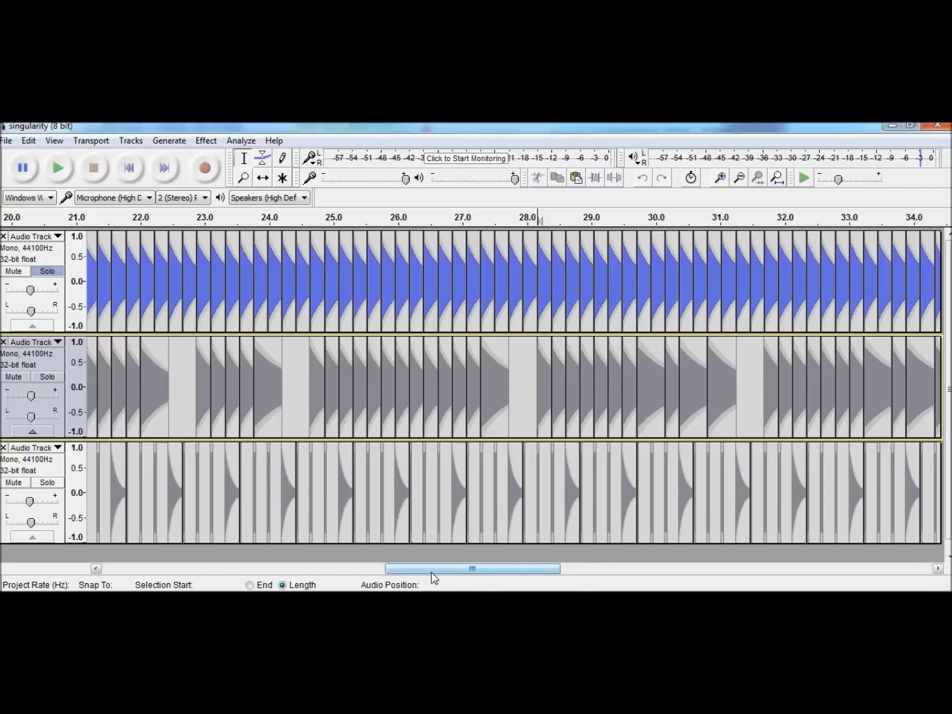
Step: Examine the first track's end, marking the empty stretch from about 59 s to 1:02, and return to the project start
drag(431, 572, 802, 572)
click(728, 287)
drag(725, 287, 920, 263)
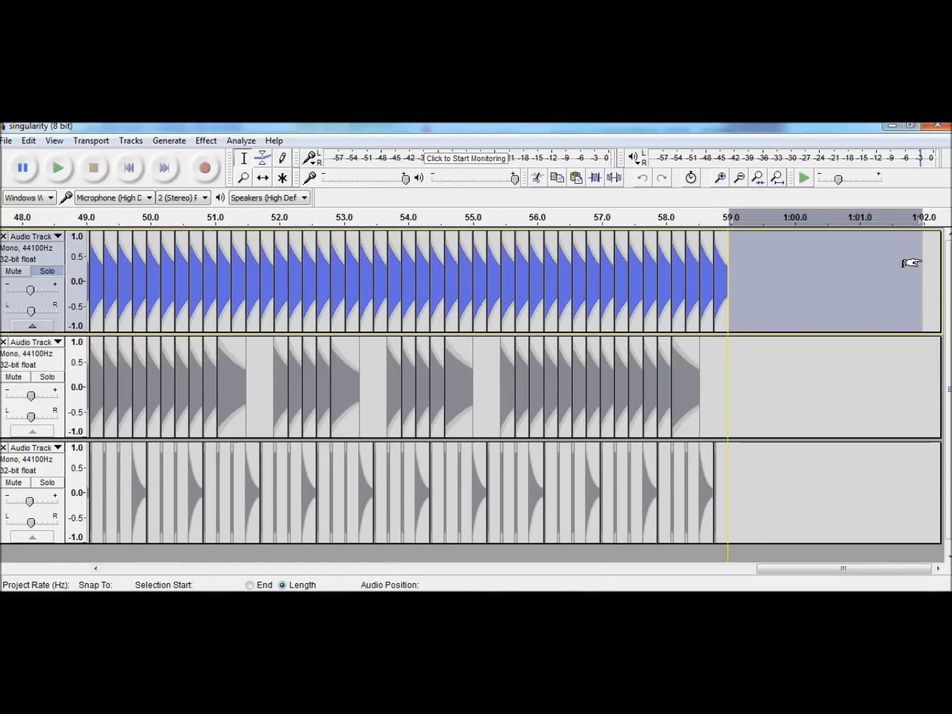
click(847, 296)
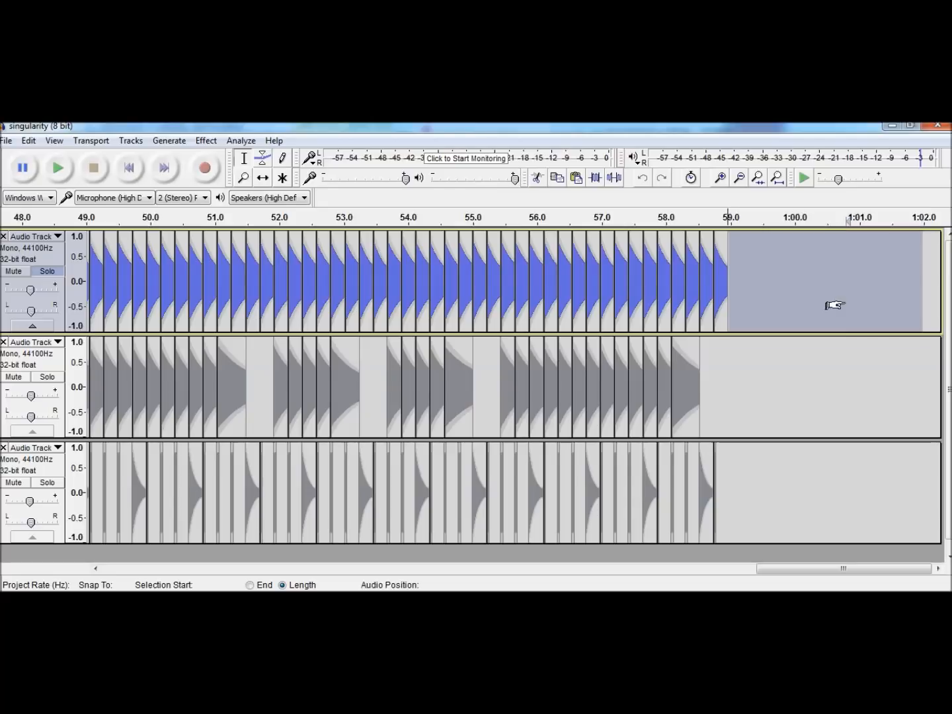
click(139, 166)
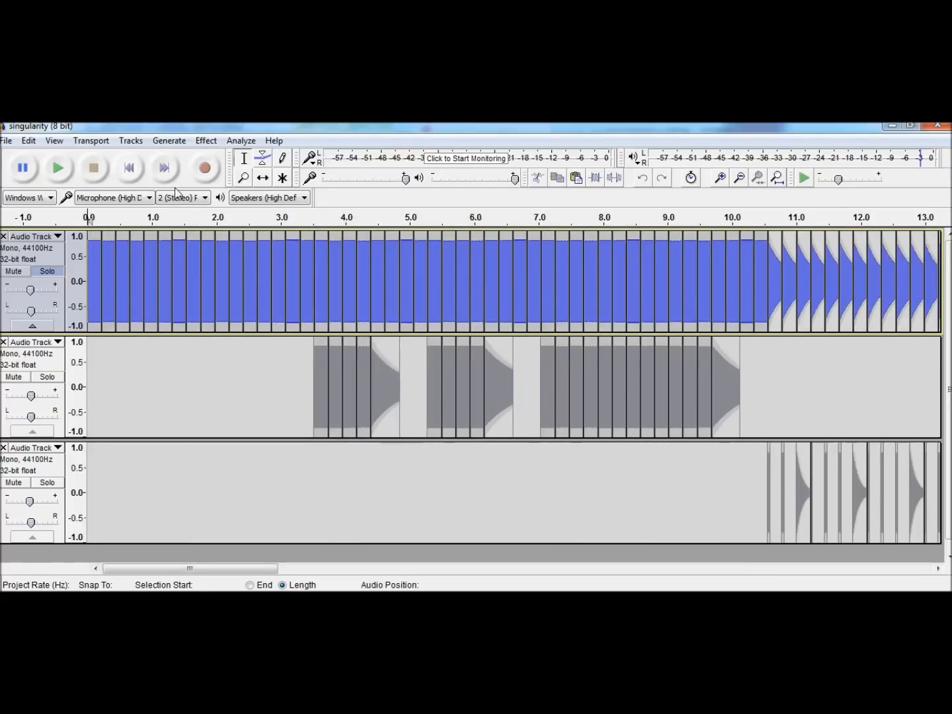
Step: Solo the second track instead of the first and play it from about 41.3 s
drag(170, 567, 663, 567)
click(362, 376)
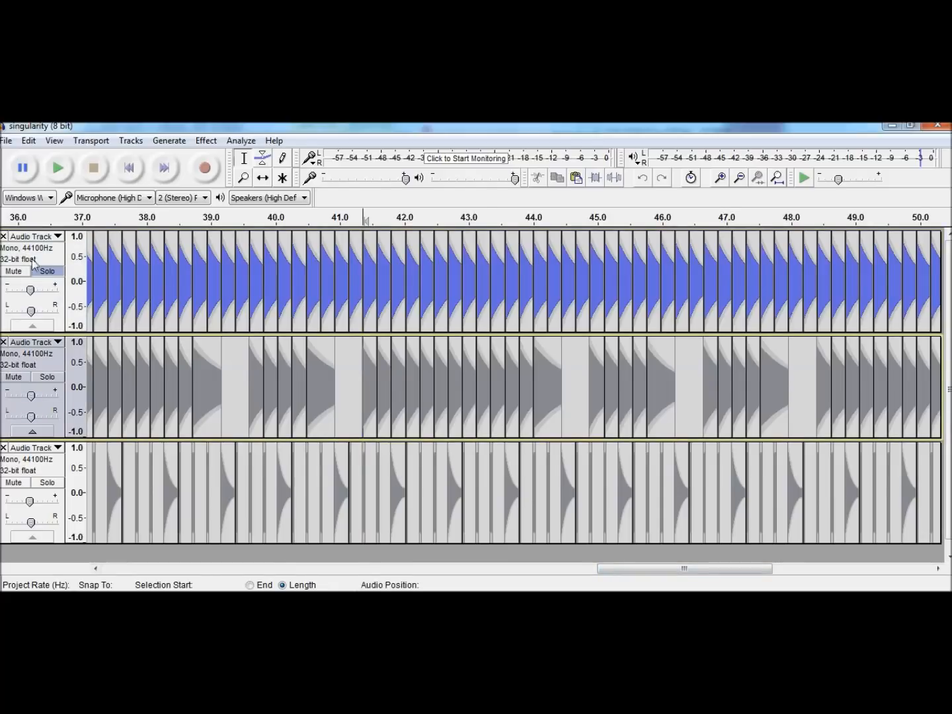
click(51, 273)
click(47, 377)
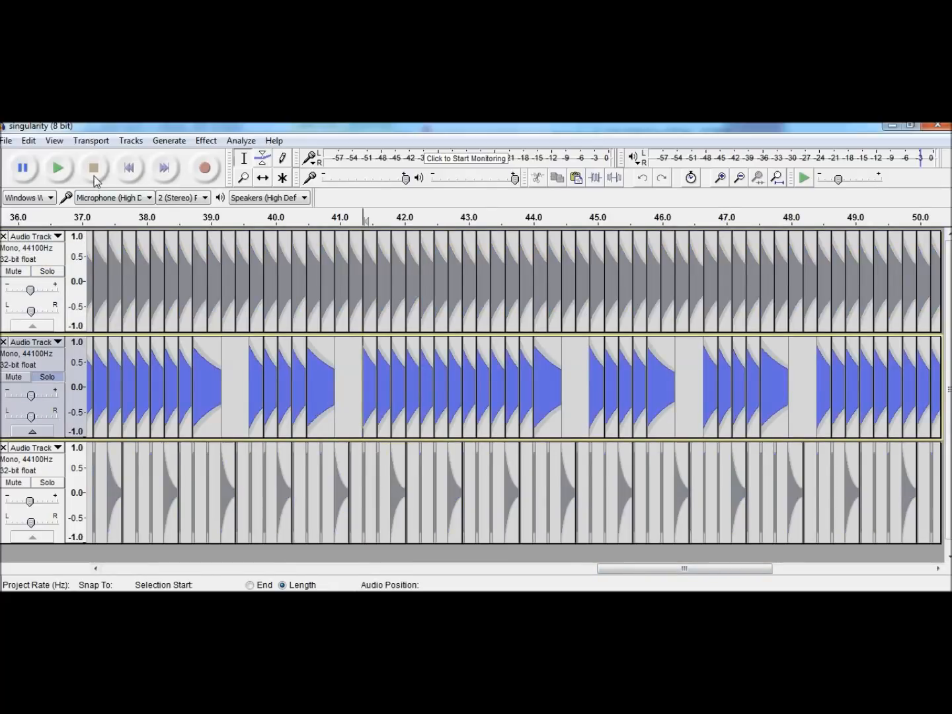
click(58, 168)
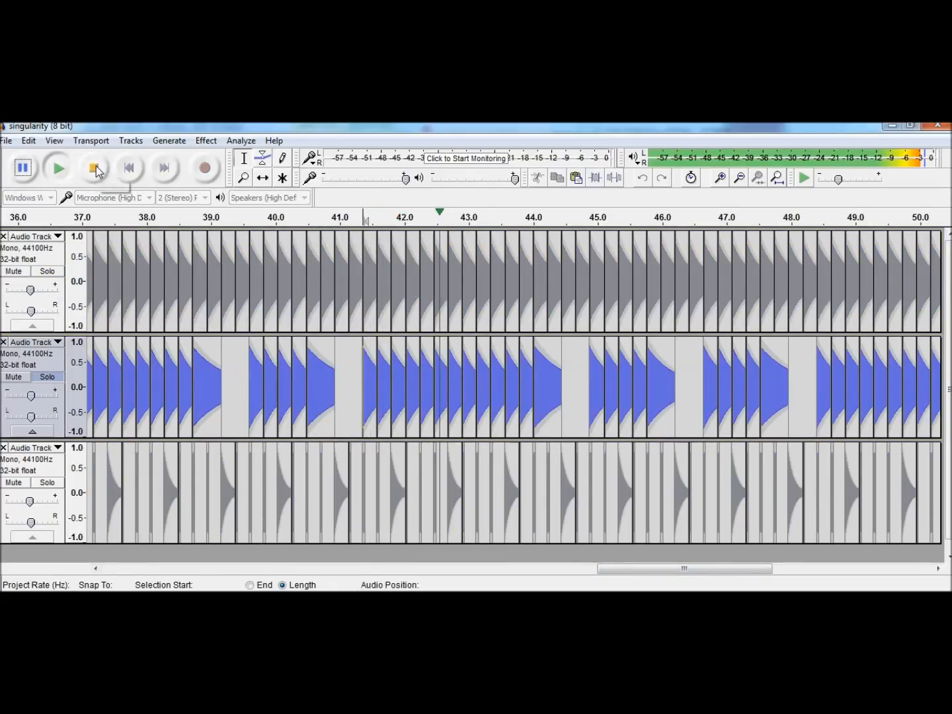
click(96, 166)
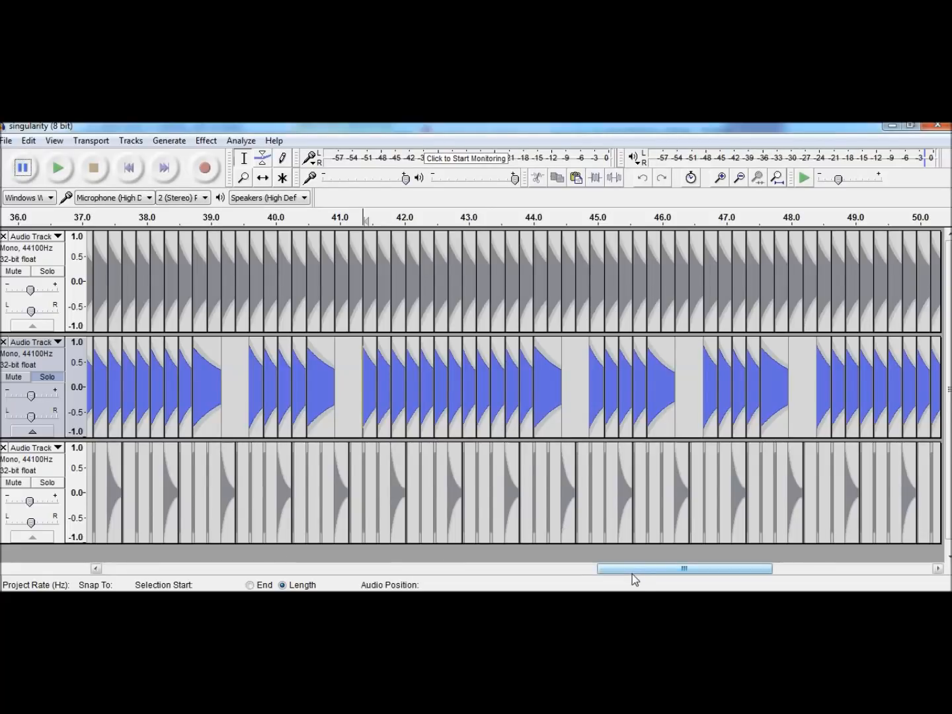
Step: Play the soloed second track from its phrase starting at about 31.7 s
drag(632, 573, 542, 581)
click(159, 399)
click(58, 168)
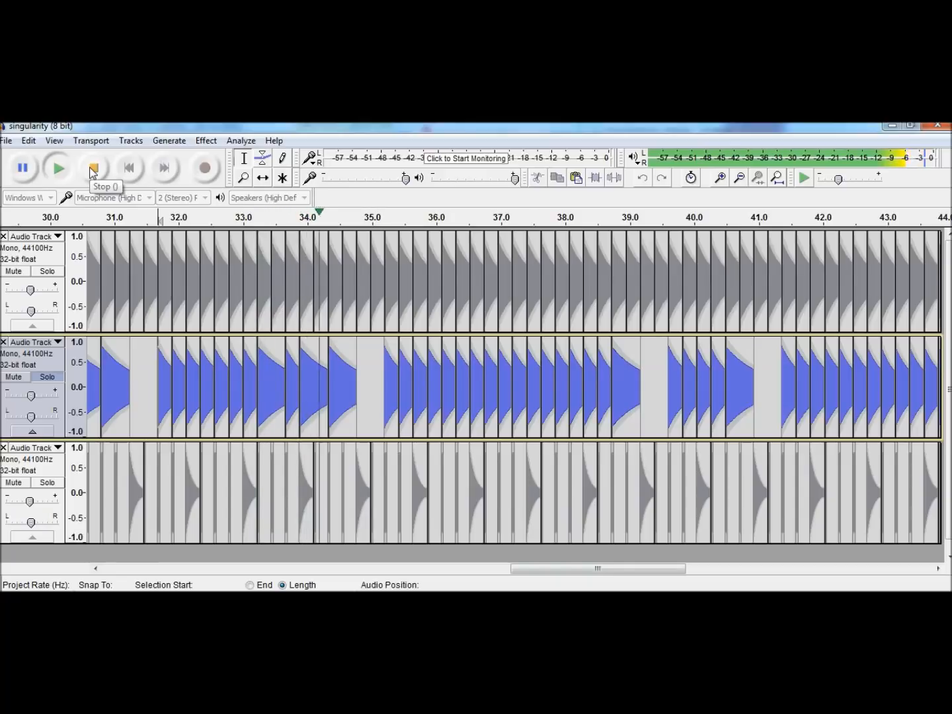
click(93, 170)
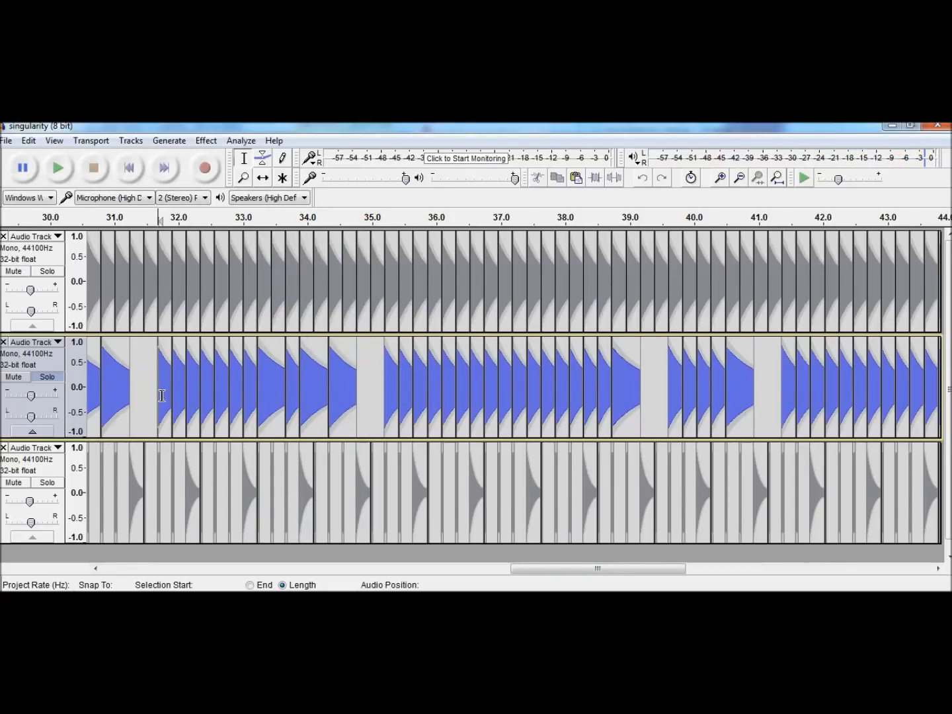
Step: Examine the second track's short notes from about 31.7 to 33.2 s and the longer note up to about 33.7 s by selecting them
drag(165, 395, 257, 396)
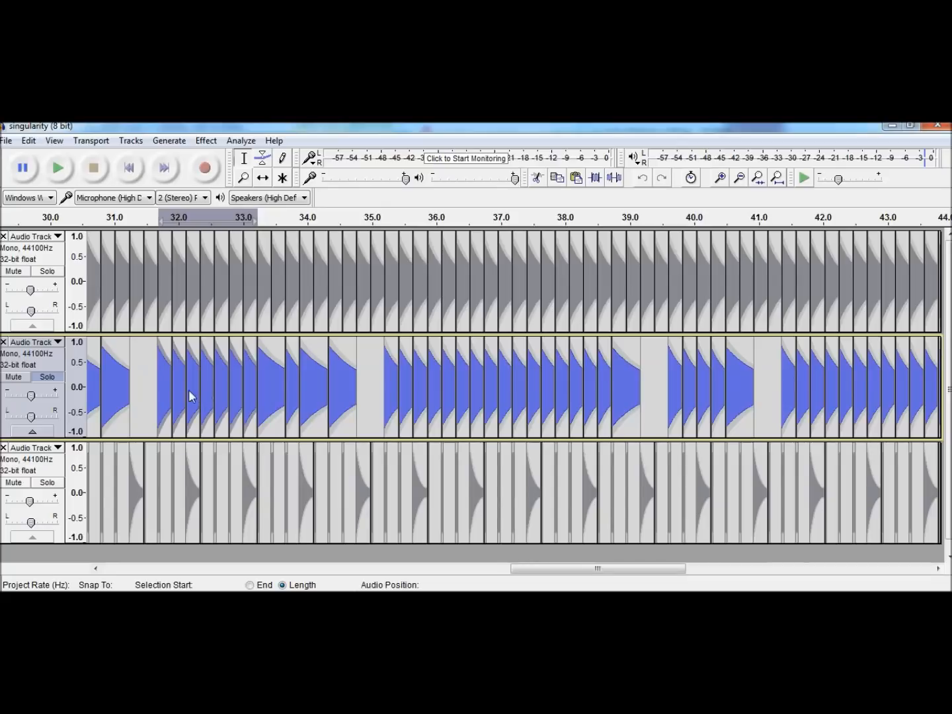
click(160, 390)
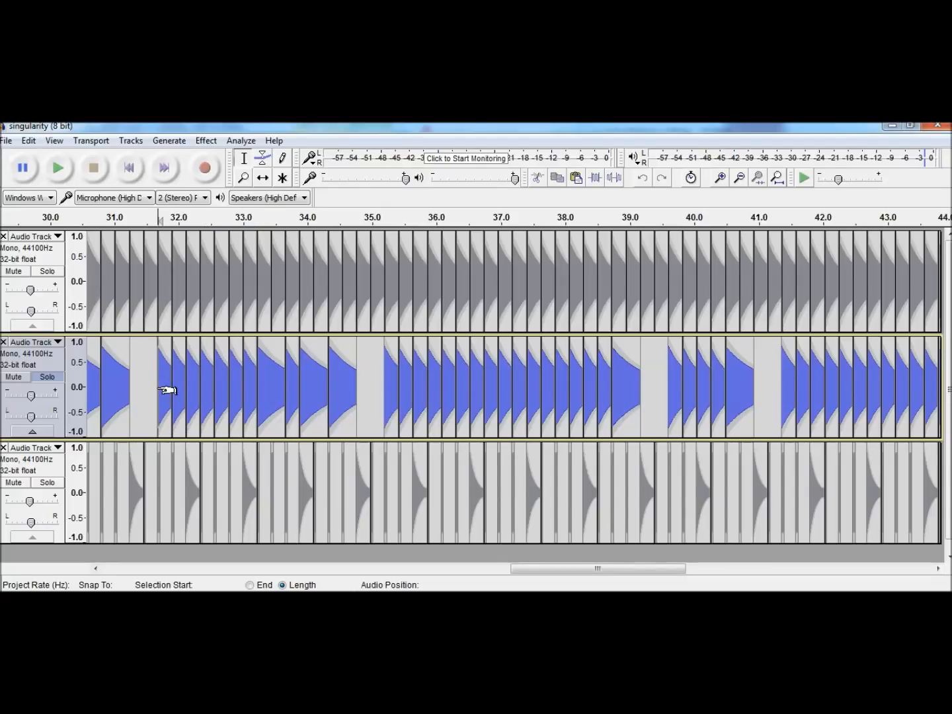
drag(261, 377, 285, 381)
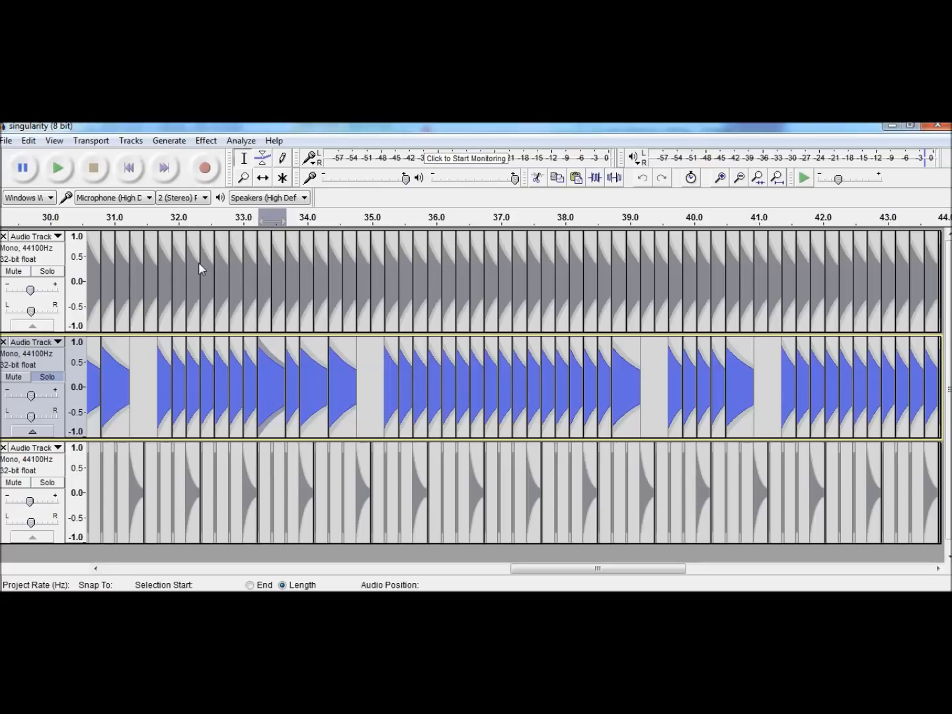
Step: Replay the second track's phrase from about 31.7 s and place the cursor at the next phrase, at about 35.2 s
click(70, 165)
click(158, 387)
click(57, 170)
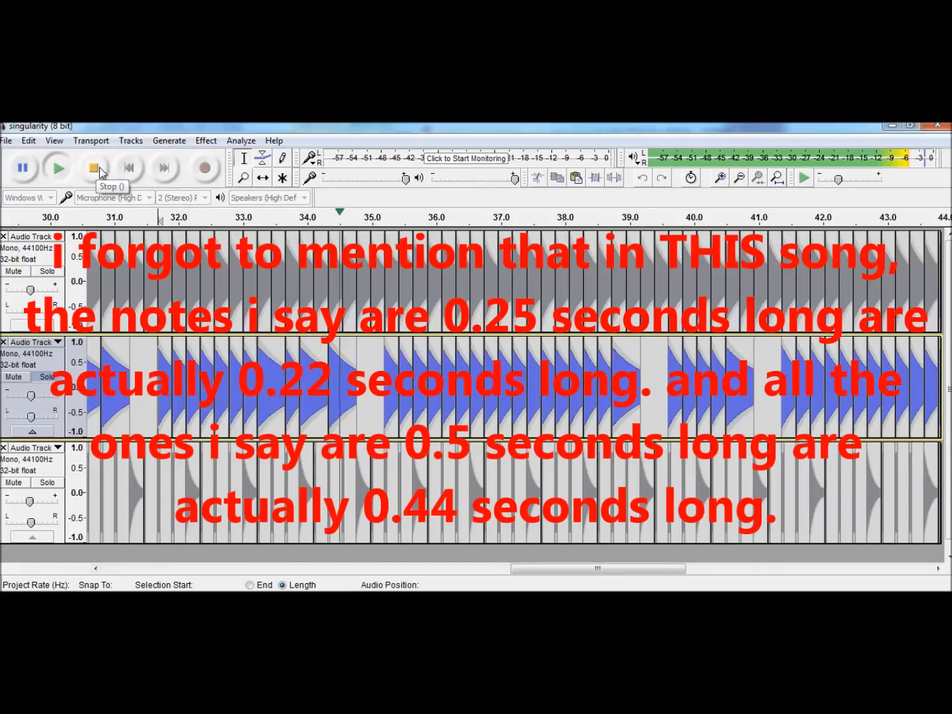
click(99, 171)
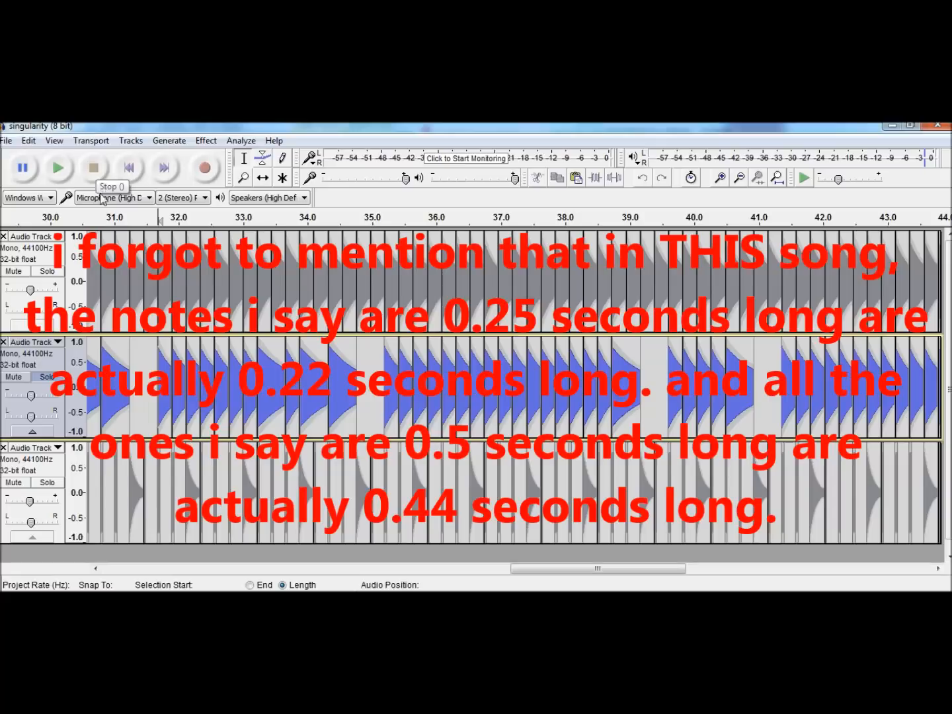
click(384, 382)
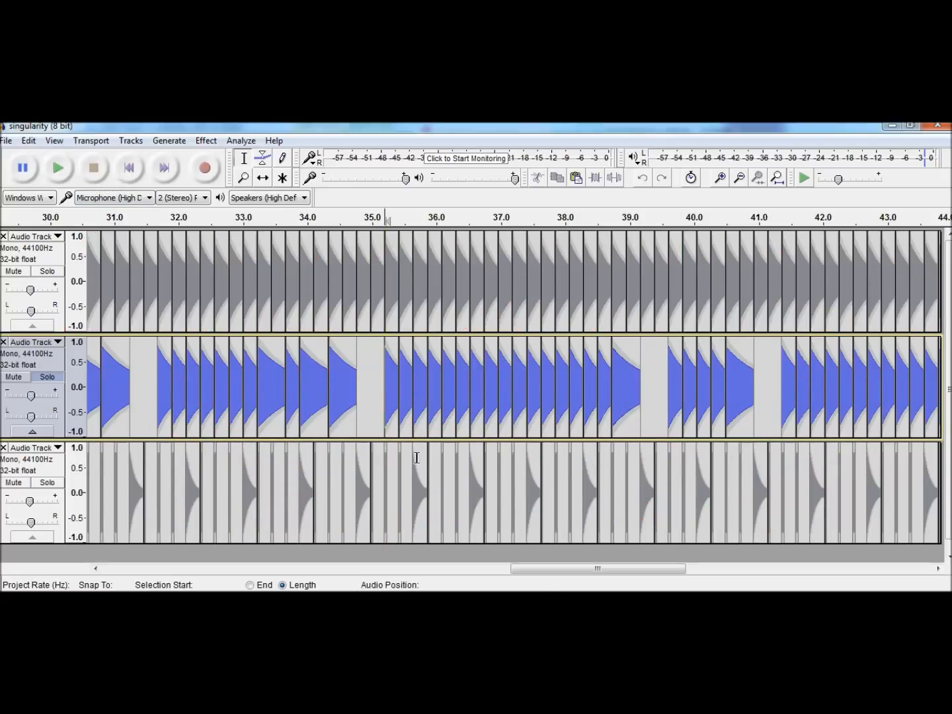
Step: Solo the first track alongside the second and play both from the phrase starting at about 28.2 s
drag(665, 574, 615, 574)
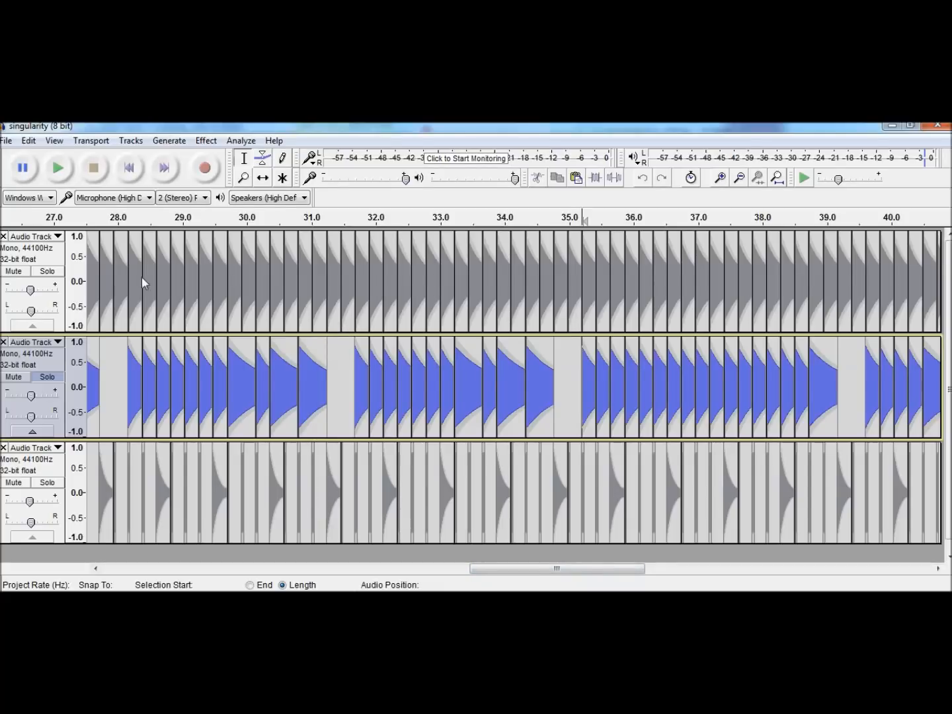
click(128, 366)
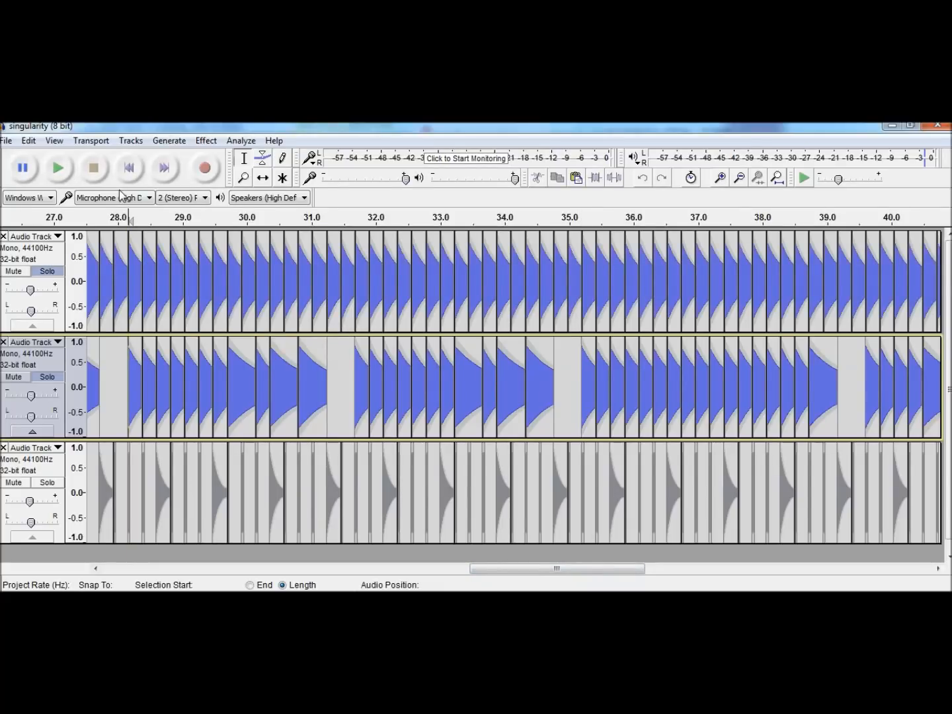
click(58, 167)
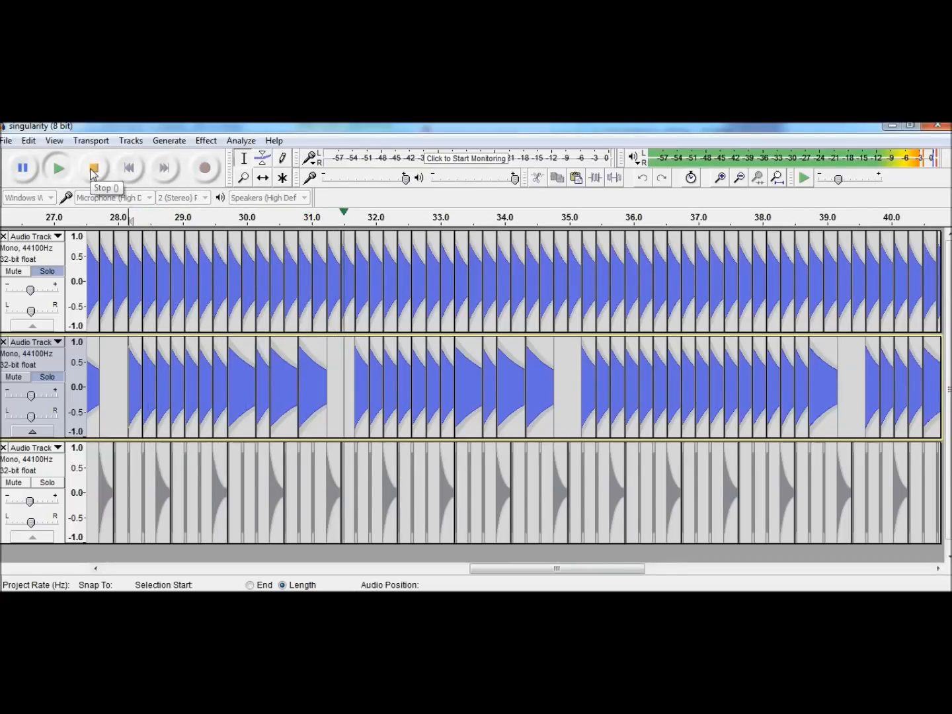
click(92, 170)
click(30, 291)
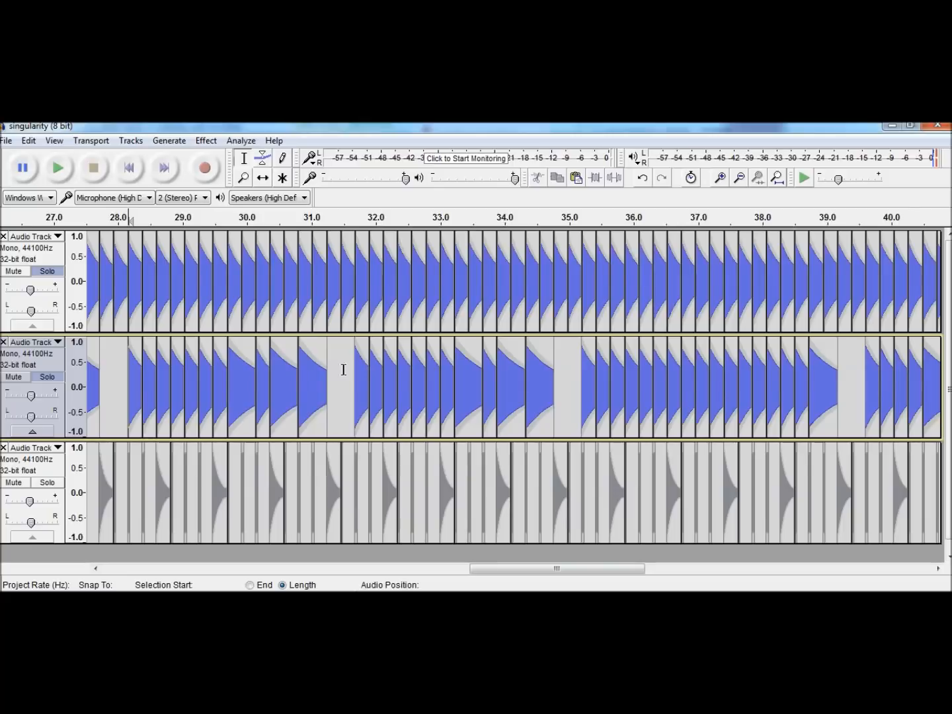
Step: Clear the solo on the first and second tracks and play all three tracks from about 28 s
click(120, 369)
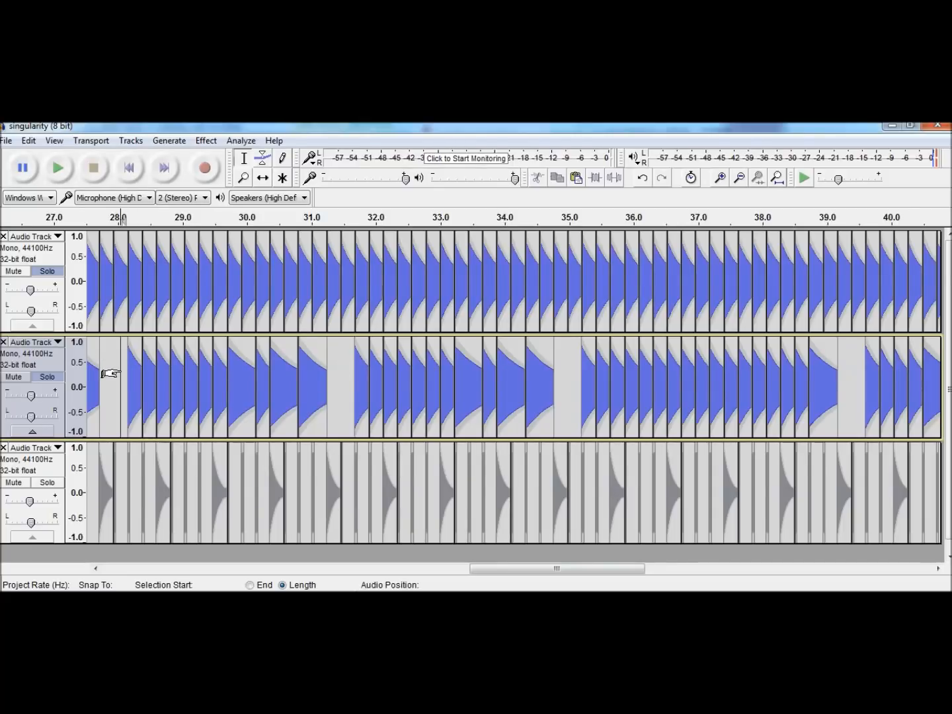
click(58, 378)
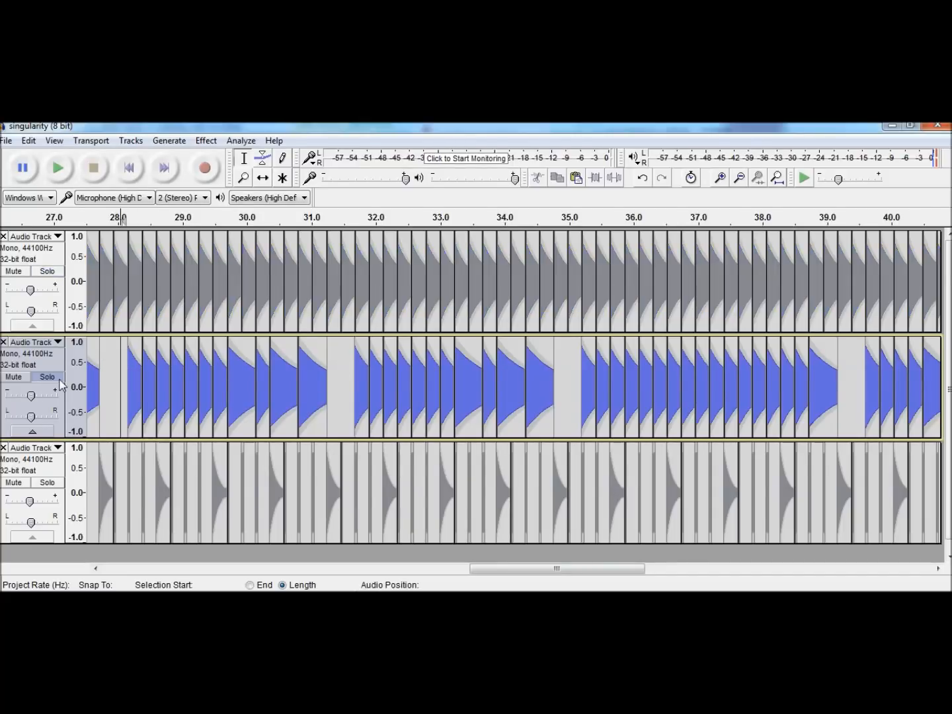
click(59, 380)
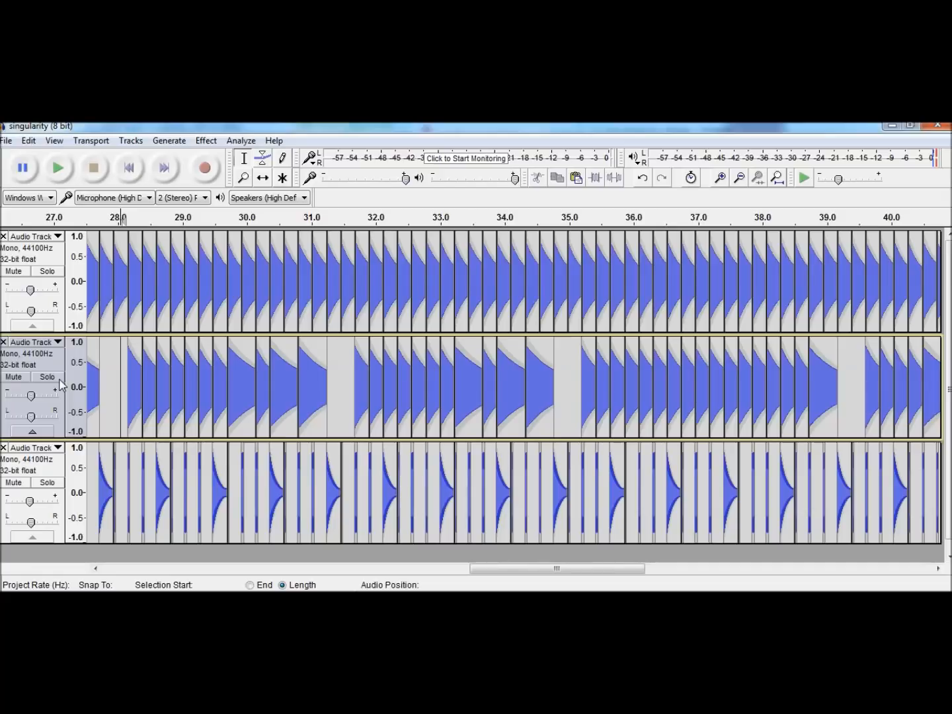
click(49, 378)
click(59, 168)
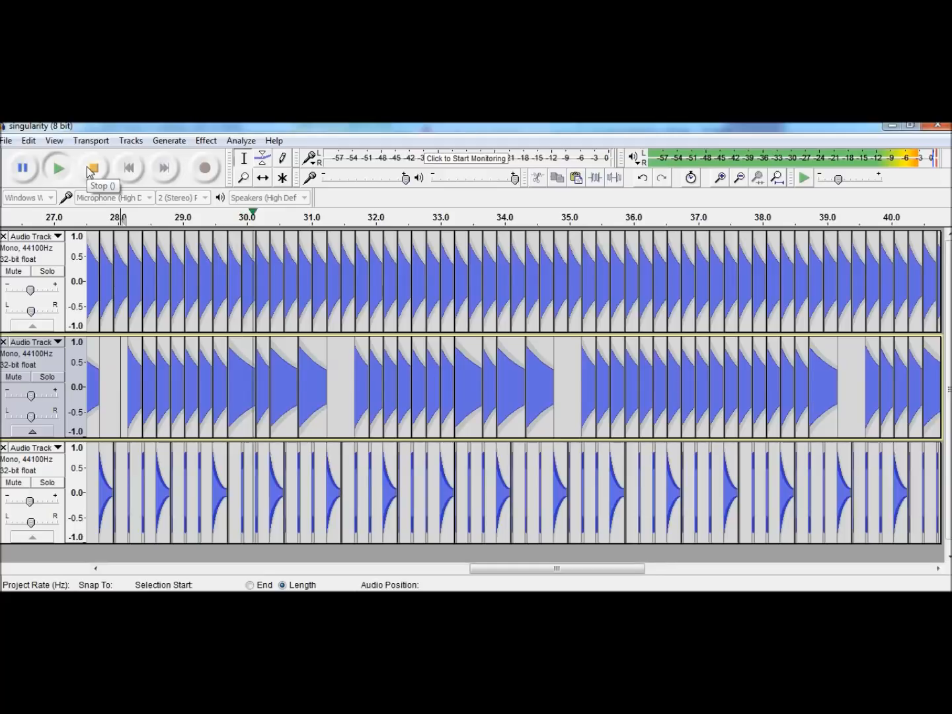
click(92, 169)
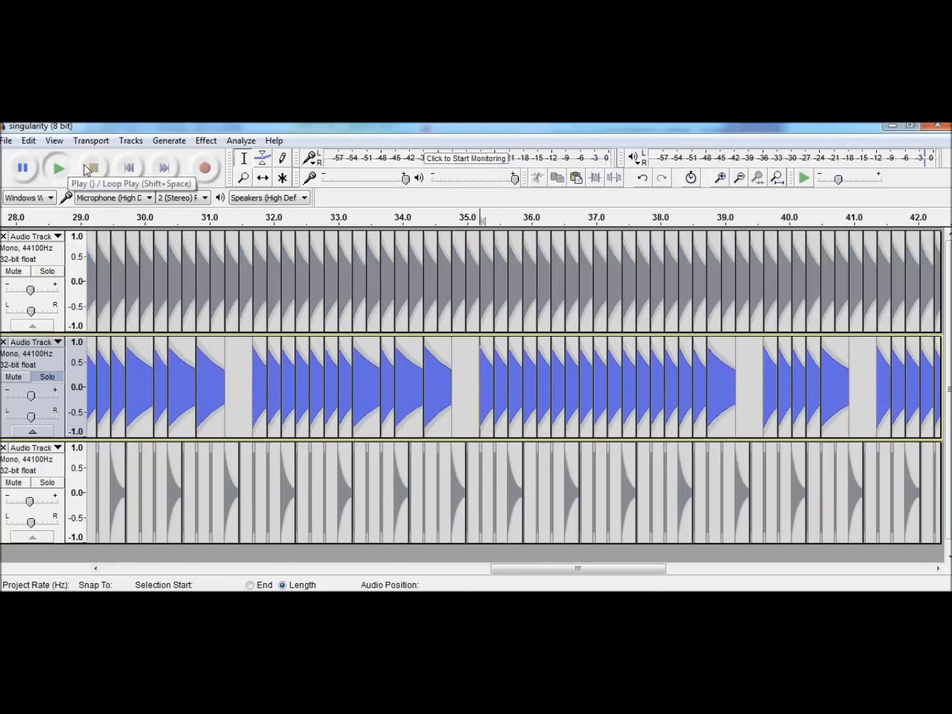
Step: Play the soloed second track from about 35.2 s and from its phrase at about 44.9 s
click(63, 170)
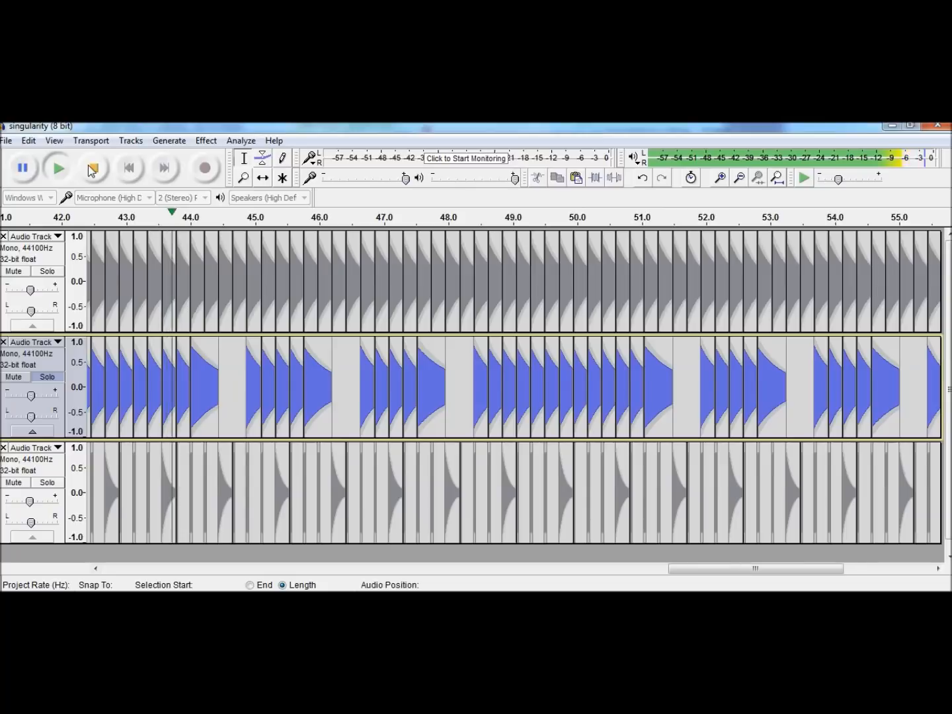
click(93, 169)
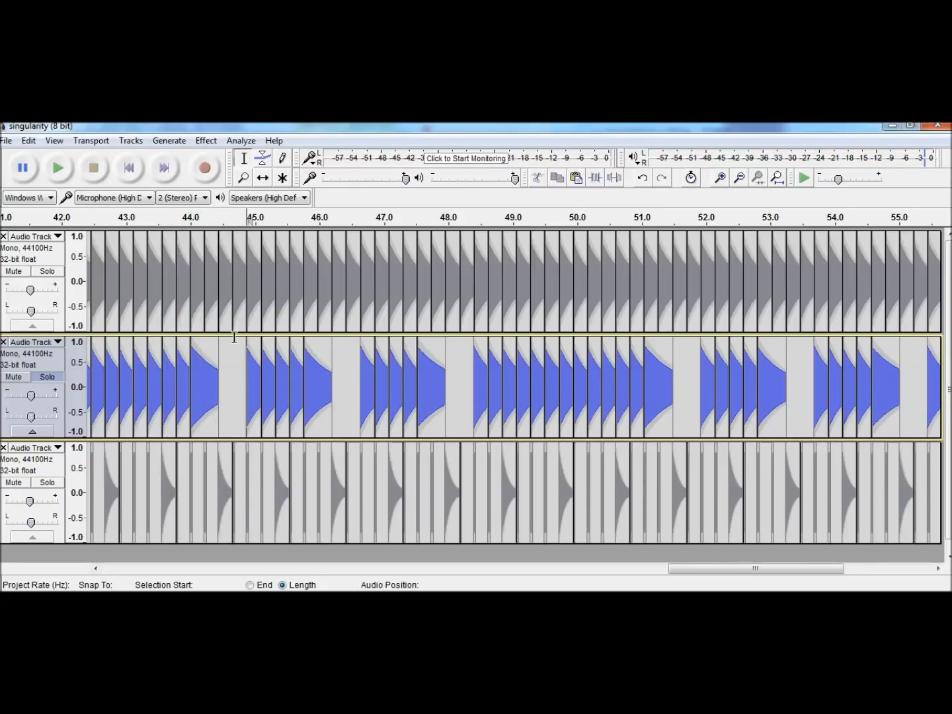
click(58, 169)
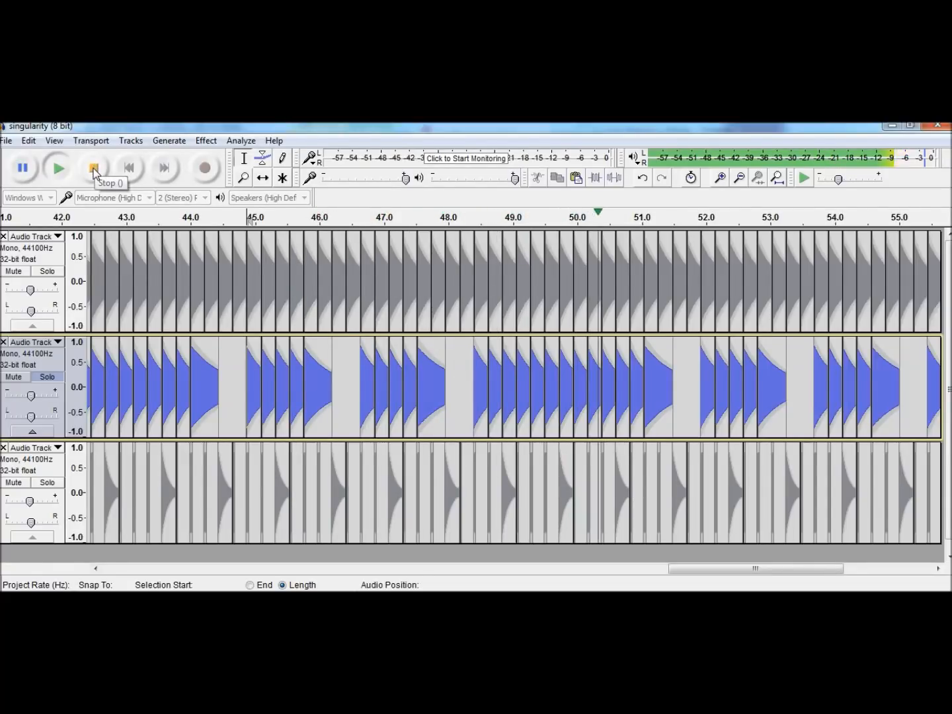
click(94, 170)
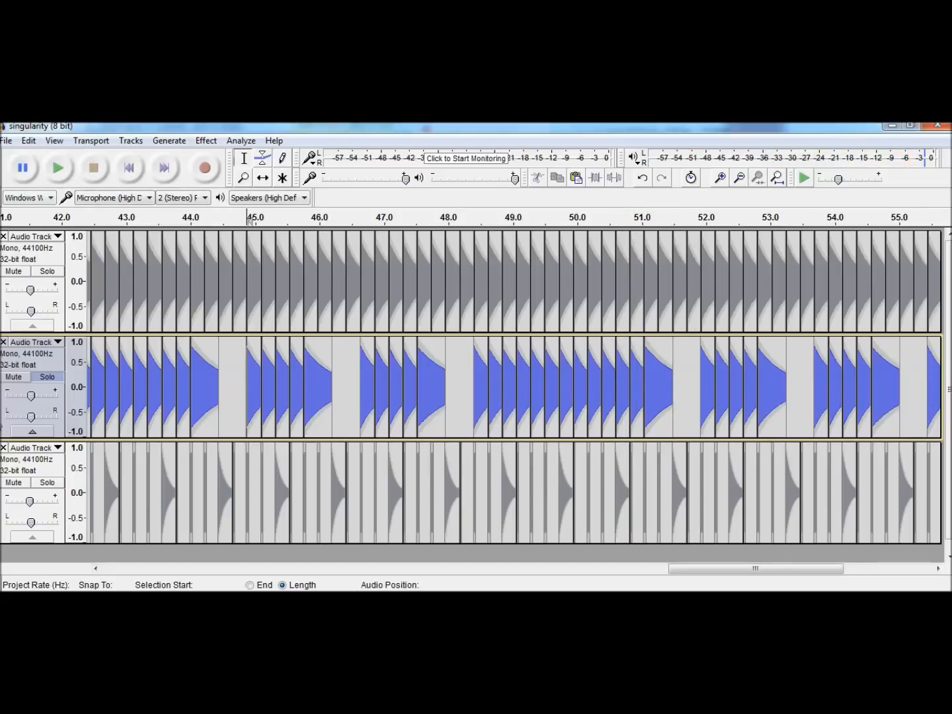
Step: Clear the second track's solo and play all three tracks together from about 44.9 s
key(ctrl+a)
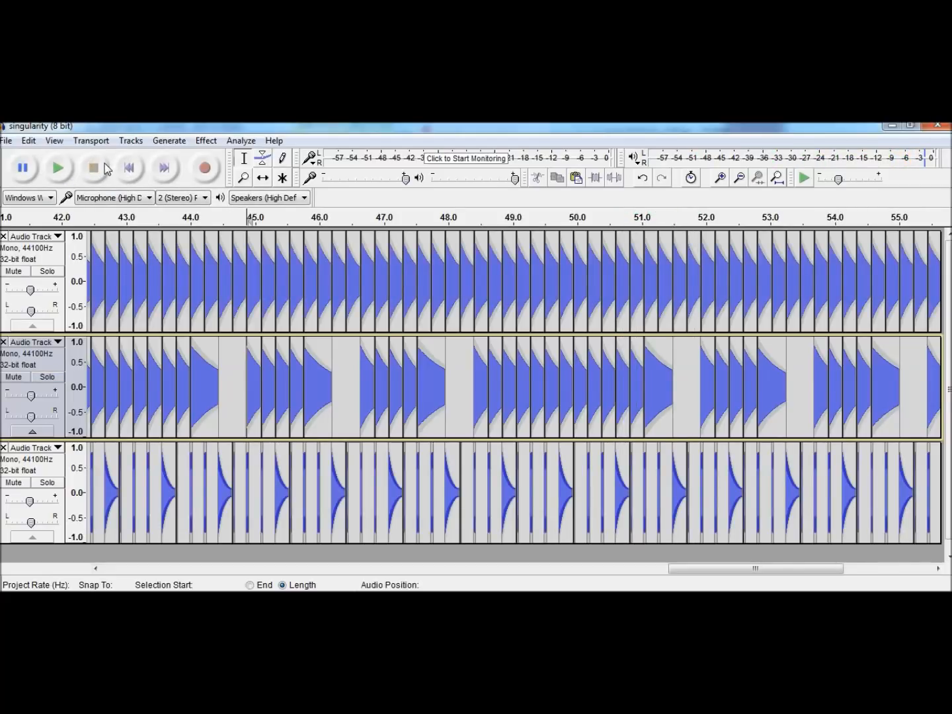
click(62, 170)
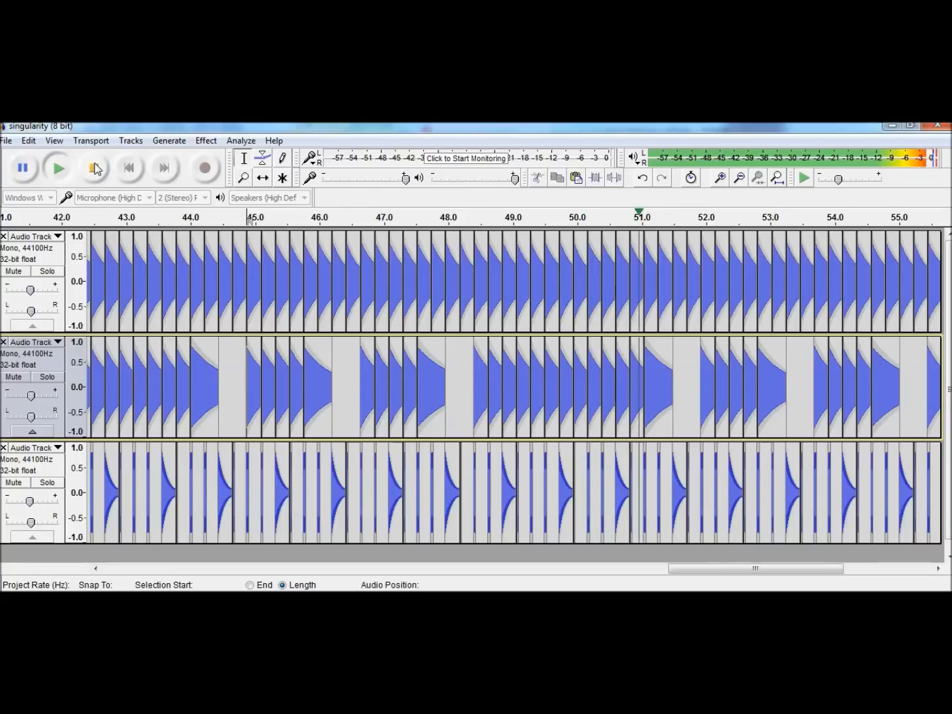
click(96, 169)
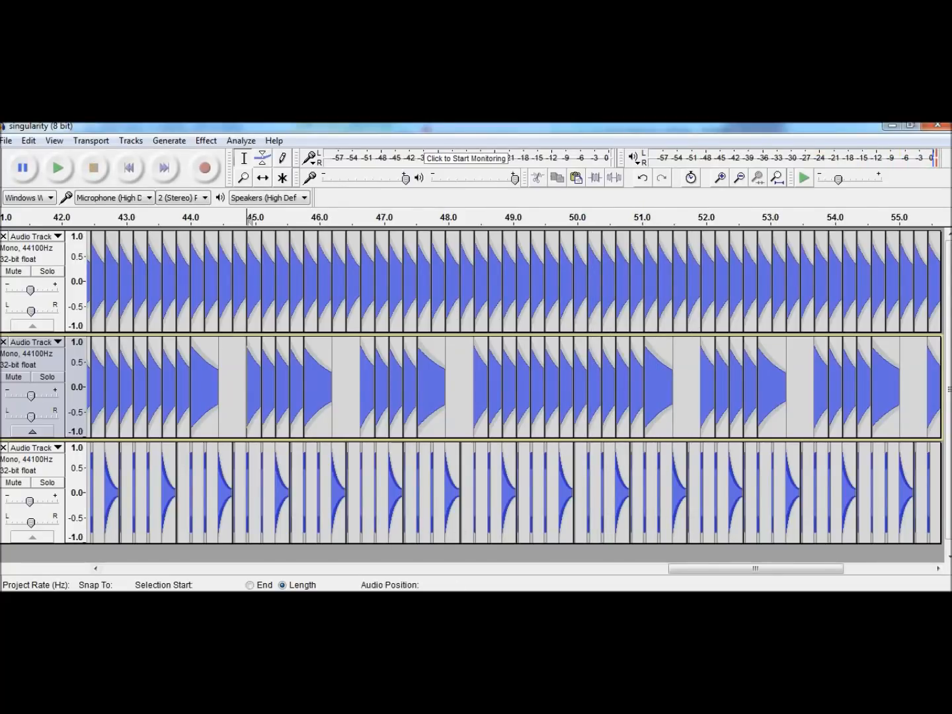
Step: Solo the first track, play it from about 31.6 s, and clear its solo
drag(688, 568, 521, 587)
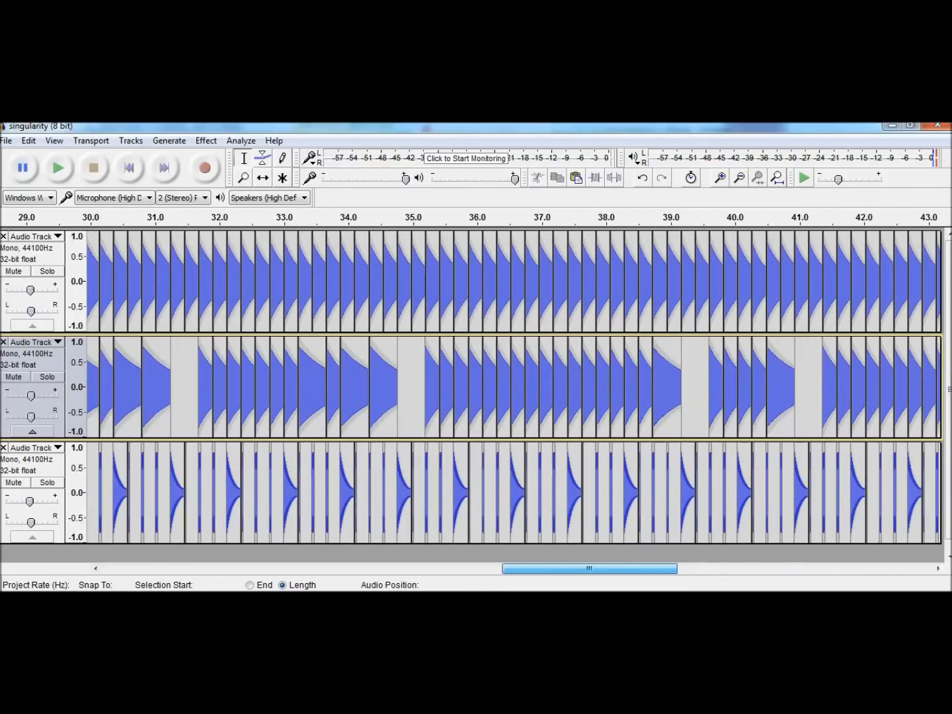
click(193, 357)
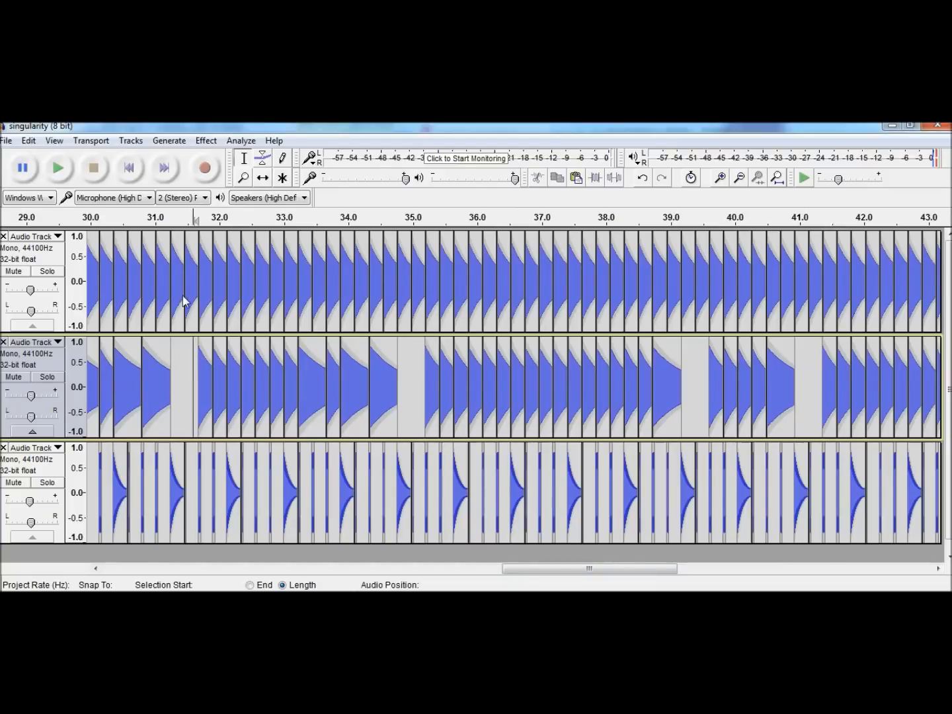
click(47, 271)
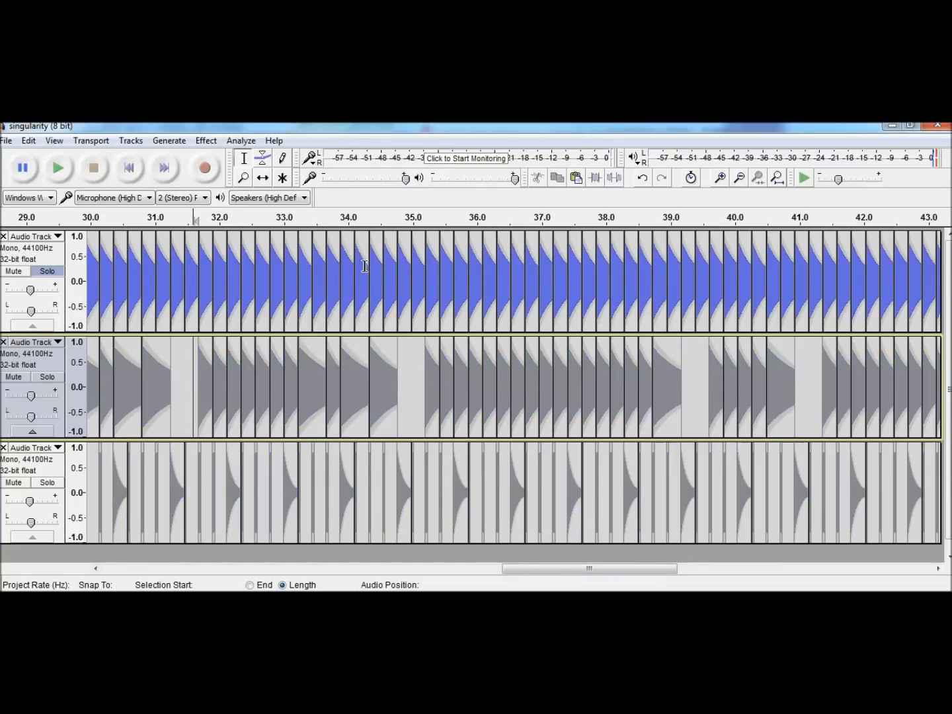
click(58, 168)
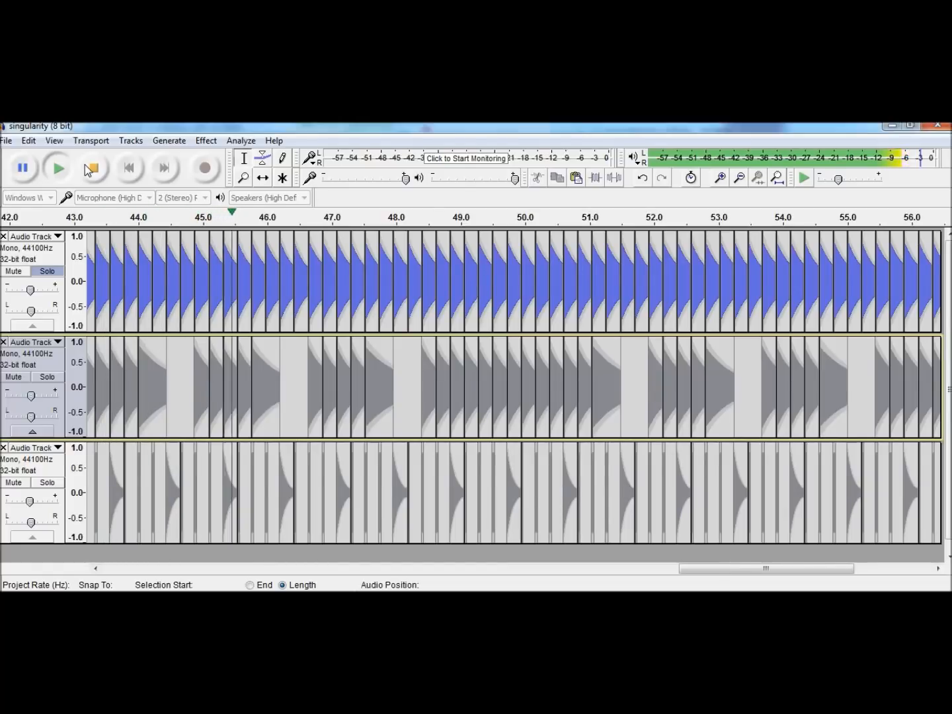
click(91, 169)
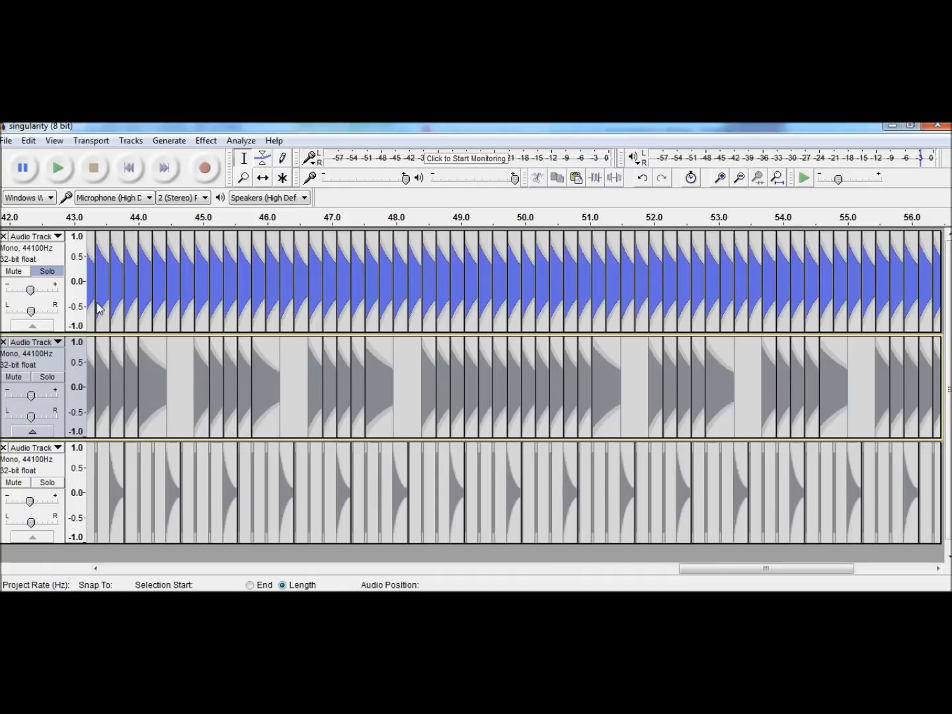
click(55, 276)
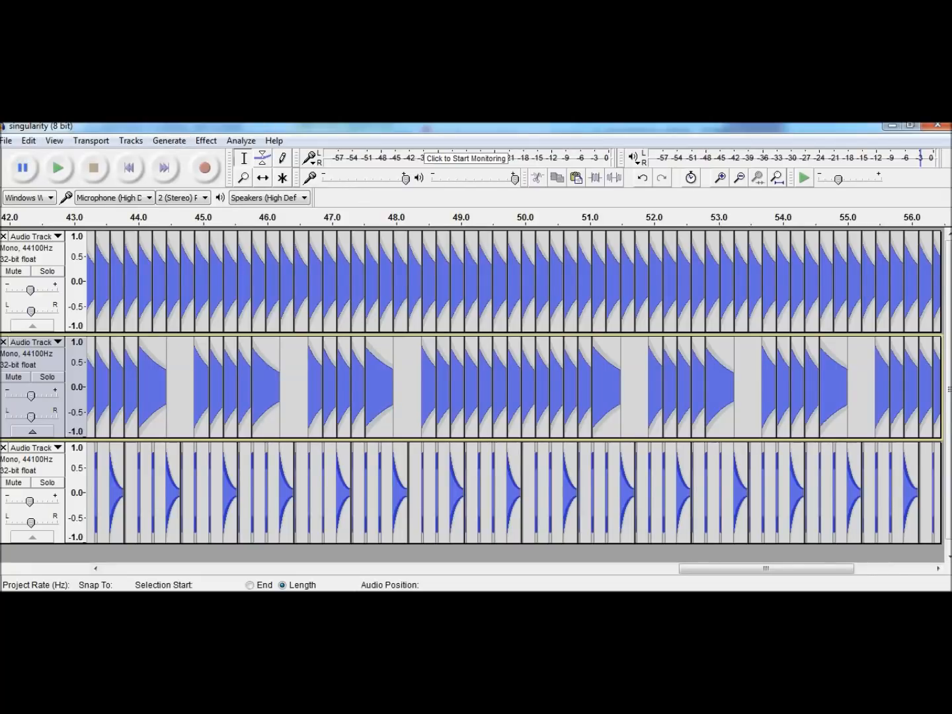
Step: Close the singularity project without saving and open "livin as a rubiks cube", continuing without deleting the orphan block files
click(930, 126)
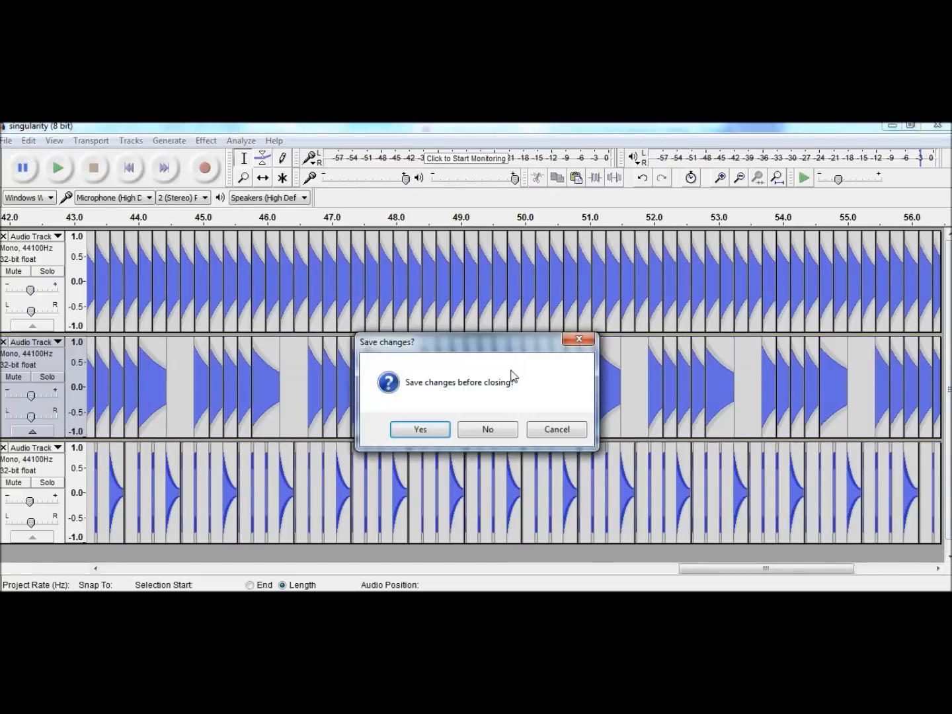
click(497, 429)
click(6, 140)
click(30, 172)
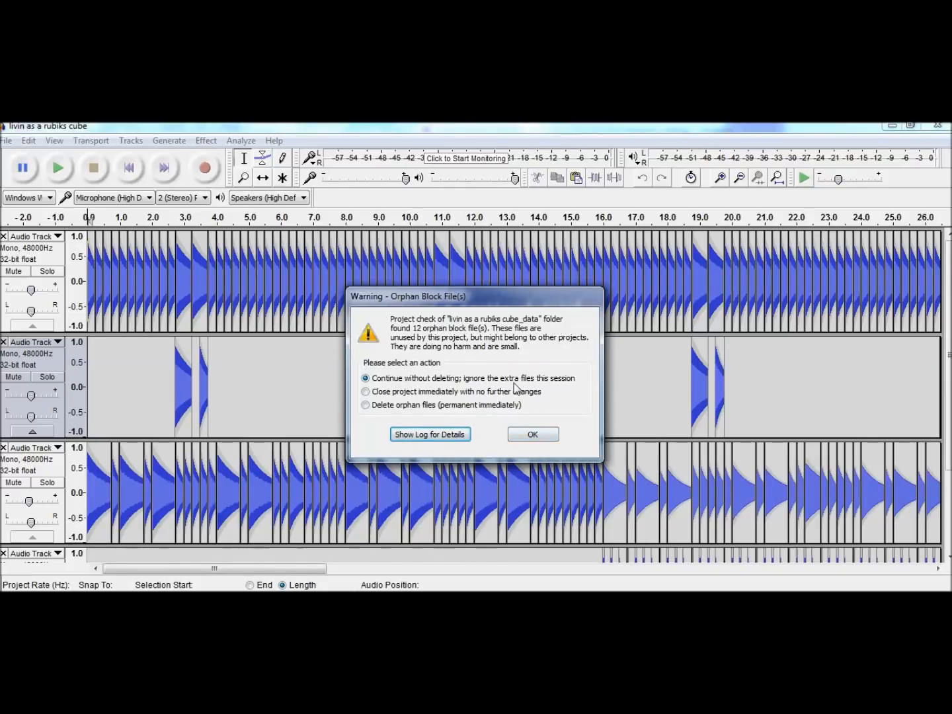
click(533, 434)
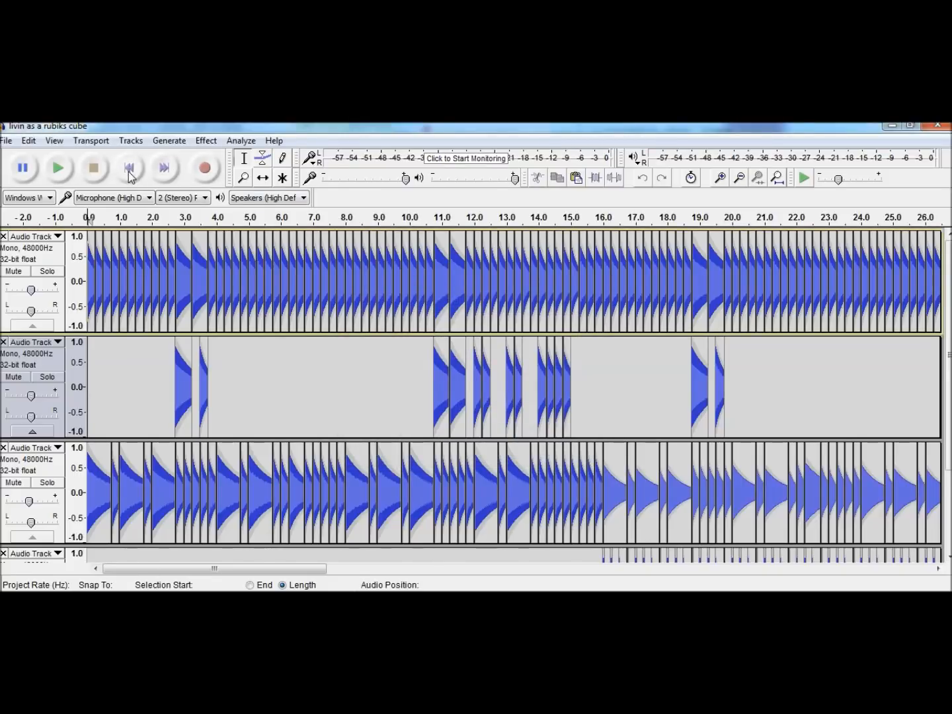
Step: Play the opening seconds of all tracks from 0 s and bring the lower tracks into view
click(66, 173)
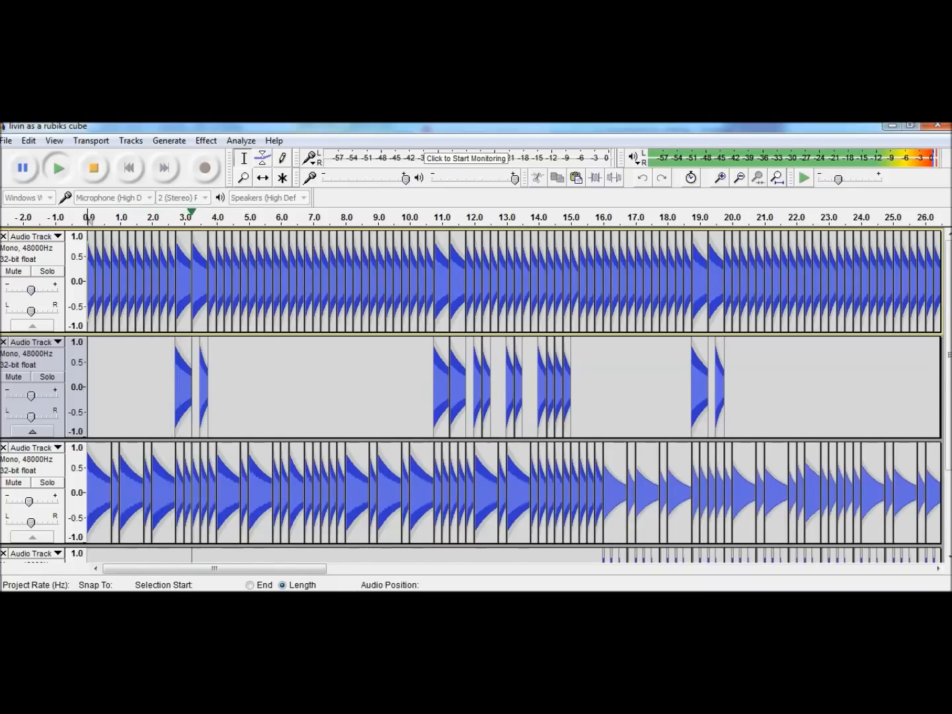
scroll(843, 315, down, 3)
click(93, 168)
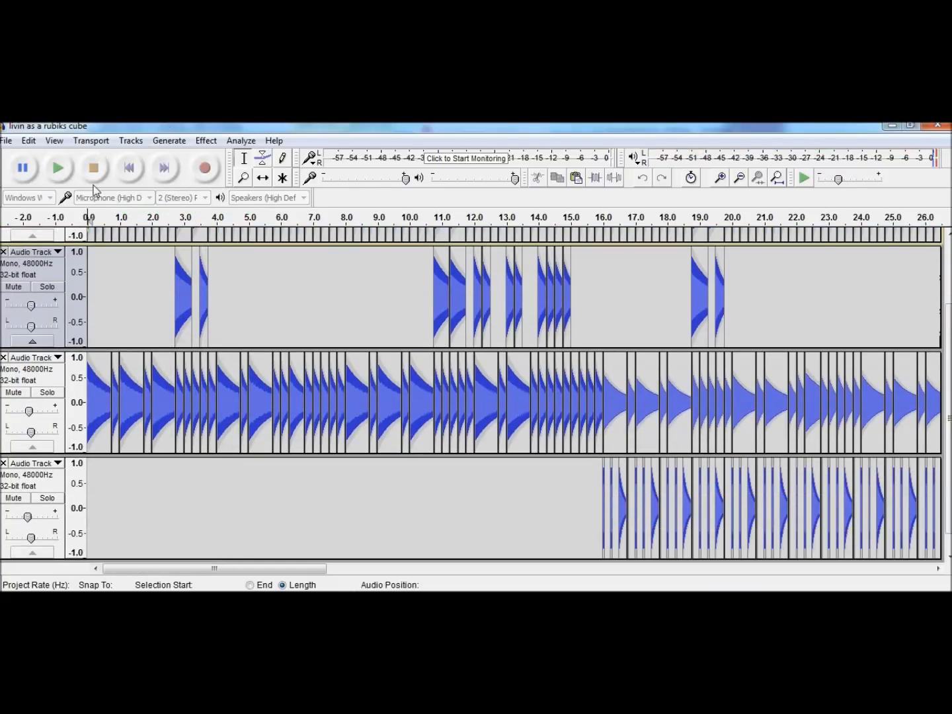
Step: Solo the third track and play its passages from about 0.5 s and about 13.5 s
click(59, 393)
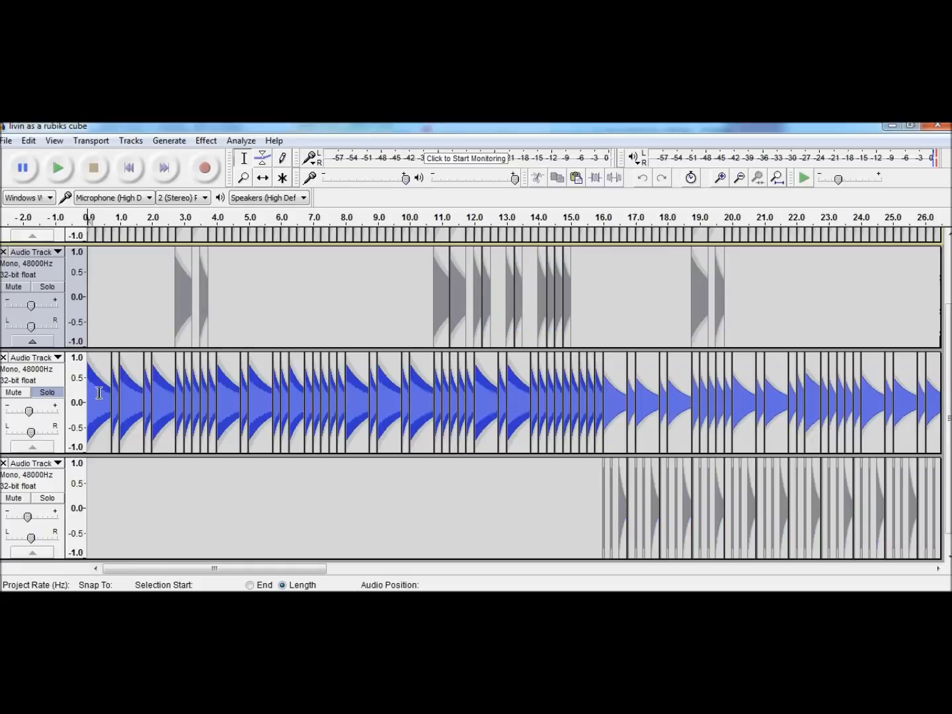
click(105, 393)
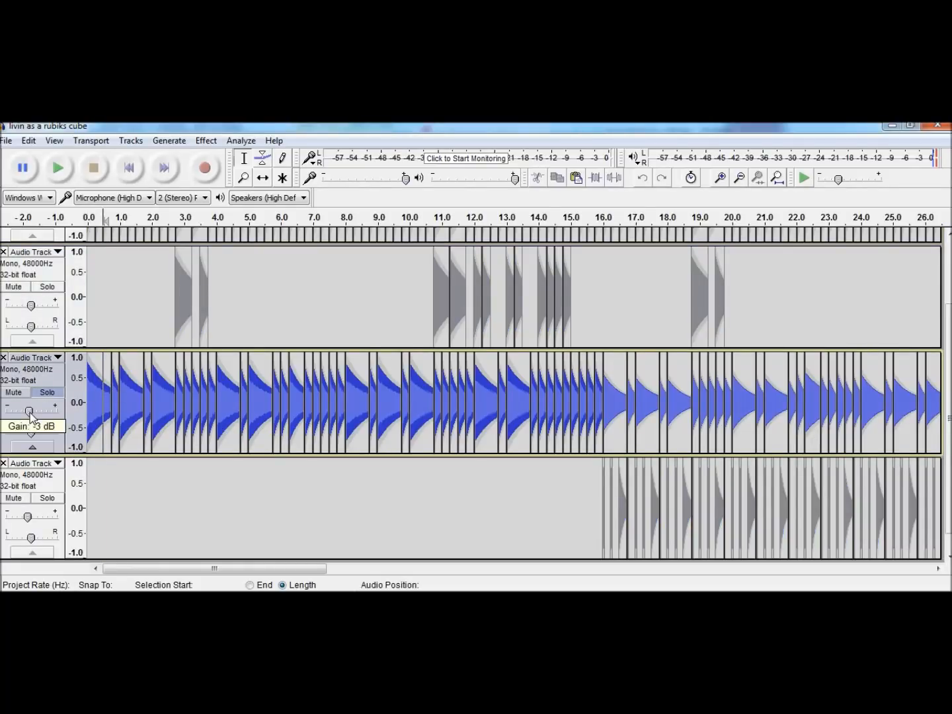
click(62, 163)
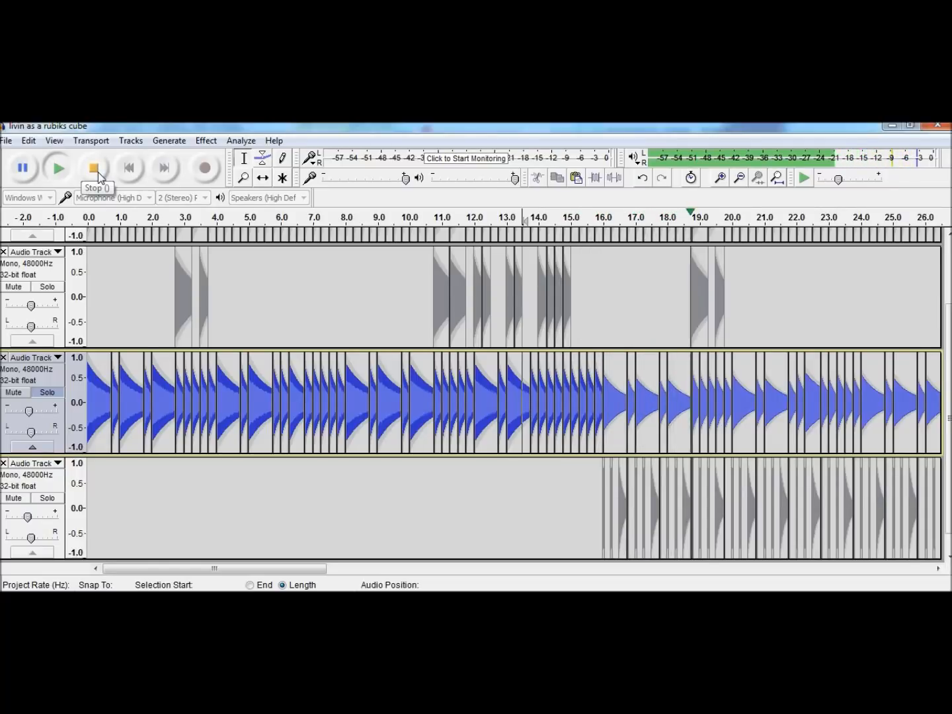
click(98, 172)
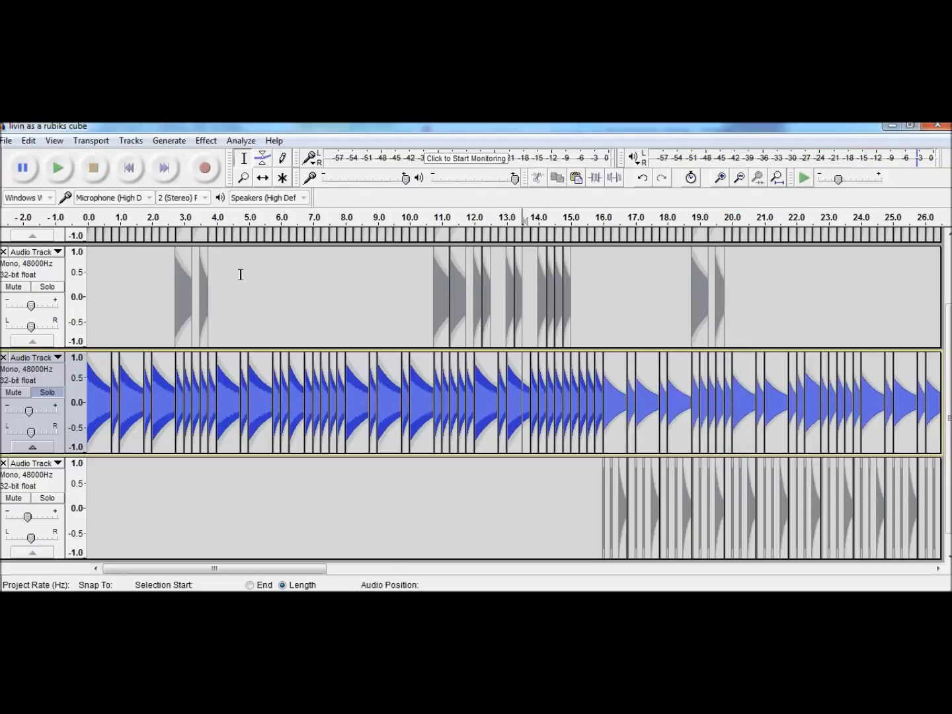
Step: Clear the third track's solo, solo the fourth track instead, and play it from its first note at about 16 s
scroll(614, 409, up, 2)
click(36, 450)
drag(949, 344, 949, 399)
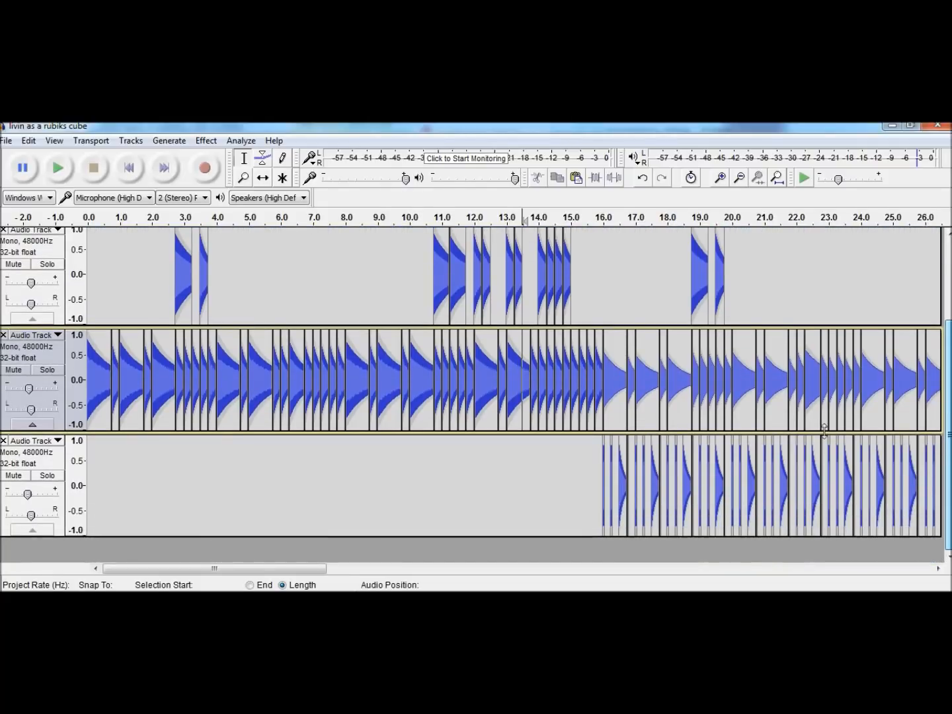
click(603, 473)
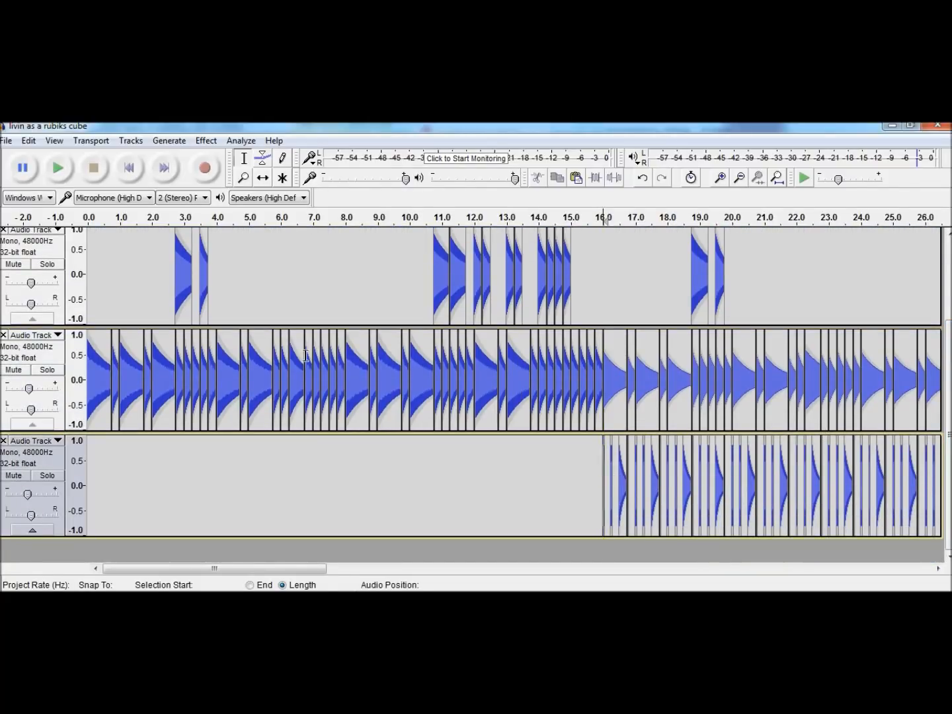
click(46, 475)
click(59, 169)
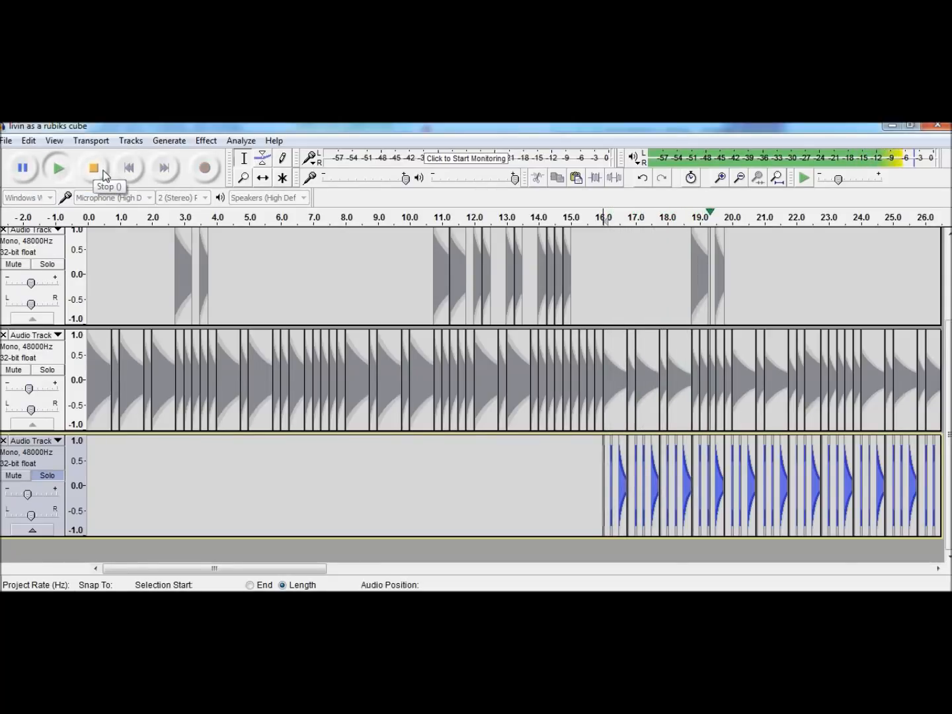
click(96, 170)
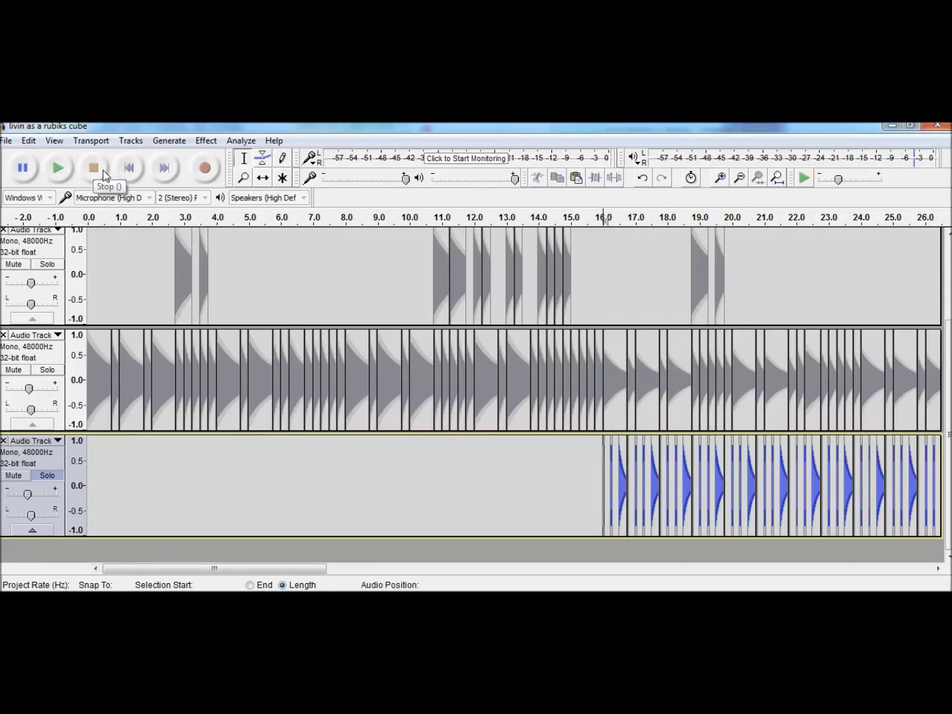
Step: Replay the soloed fourth track from about 16 s and clear its solo so all tracks are active
click(48, 477)
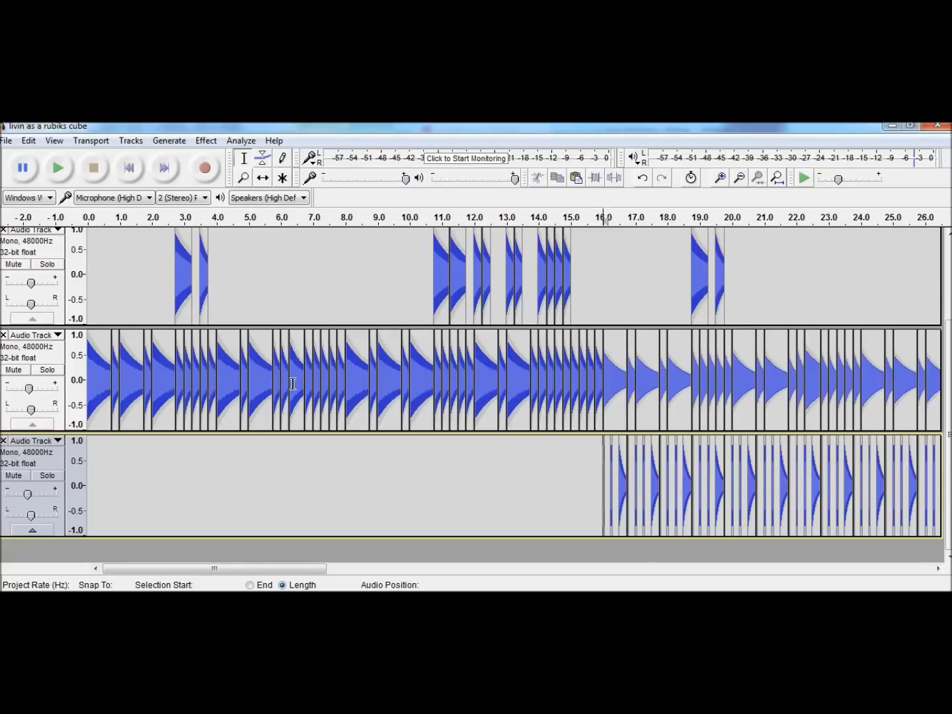
click(51, 476)
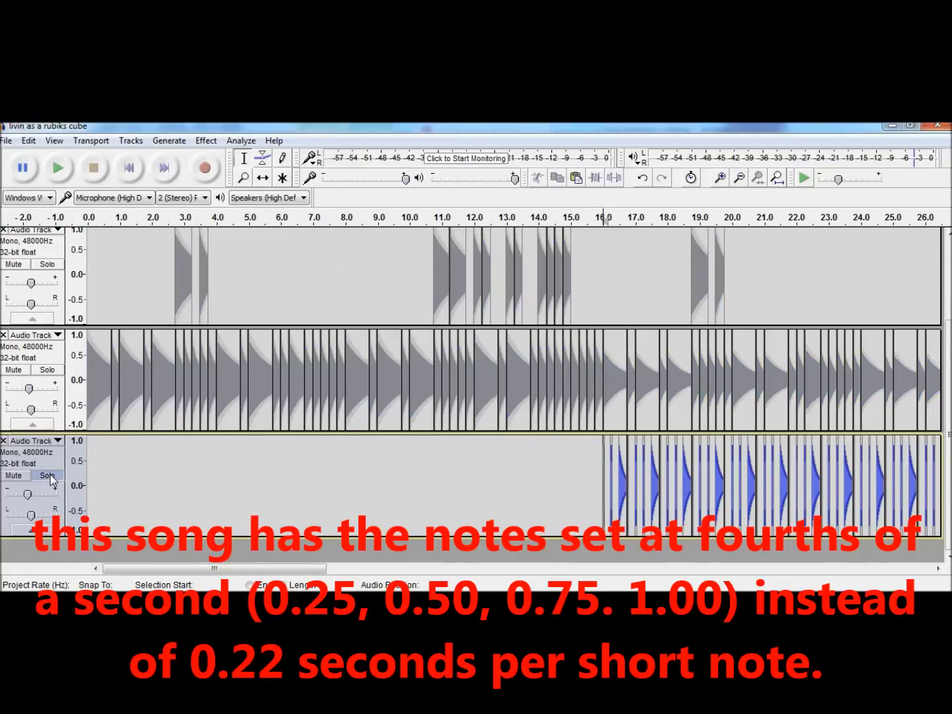
click(65, 169)
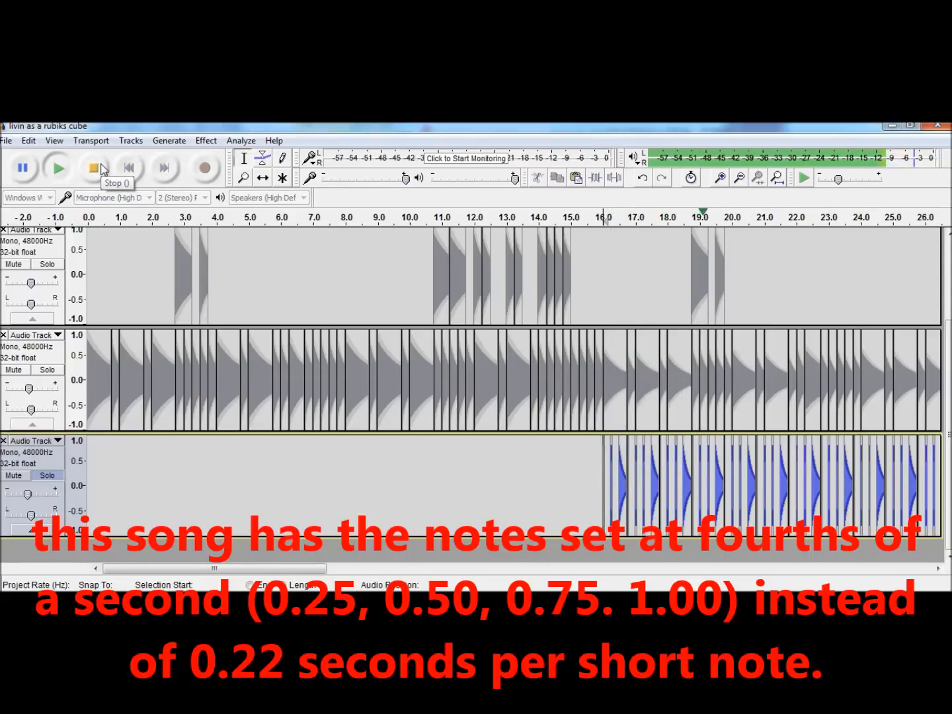
click(101, 169)
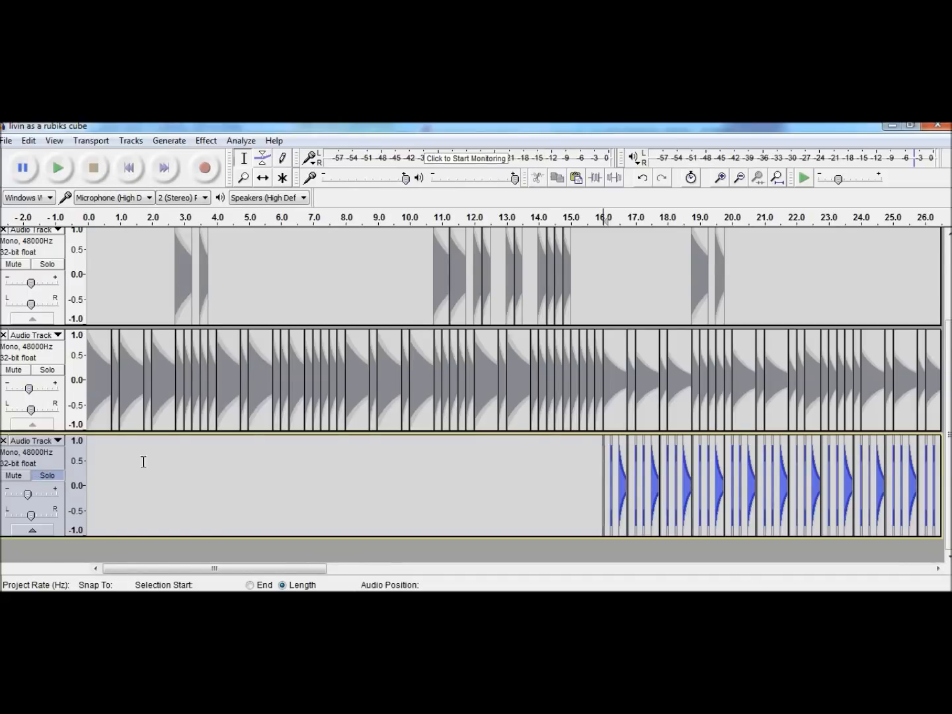
click(39, 476)
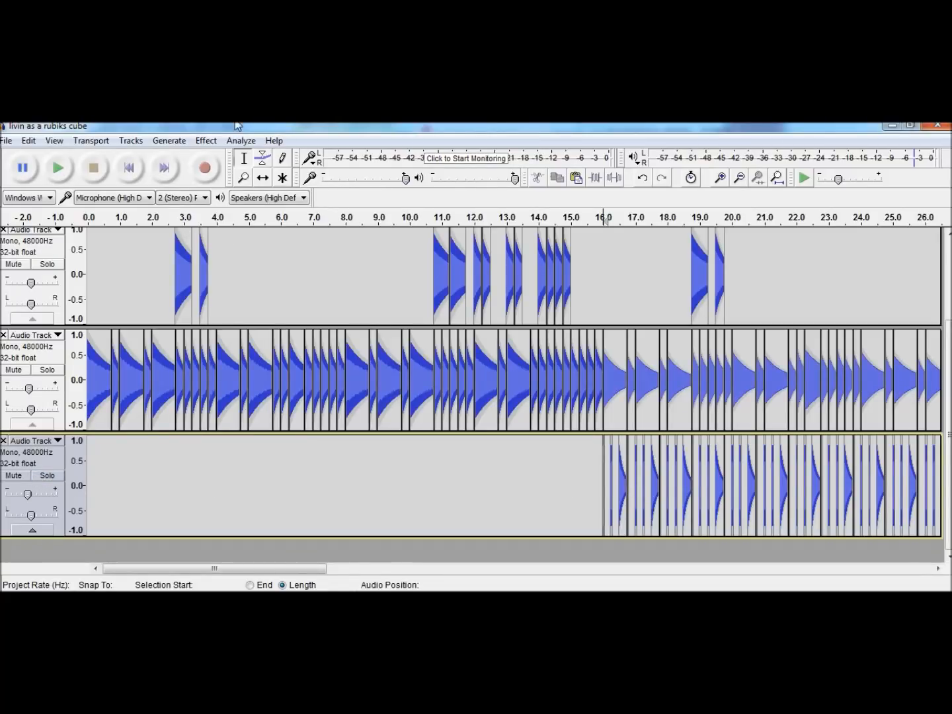